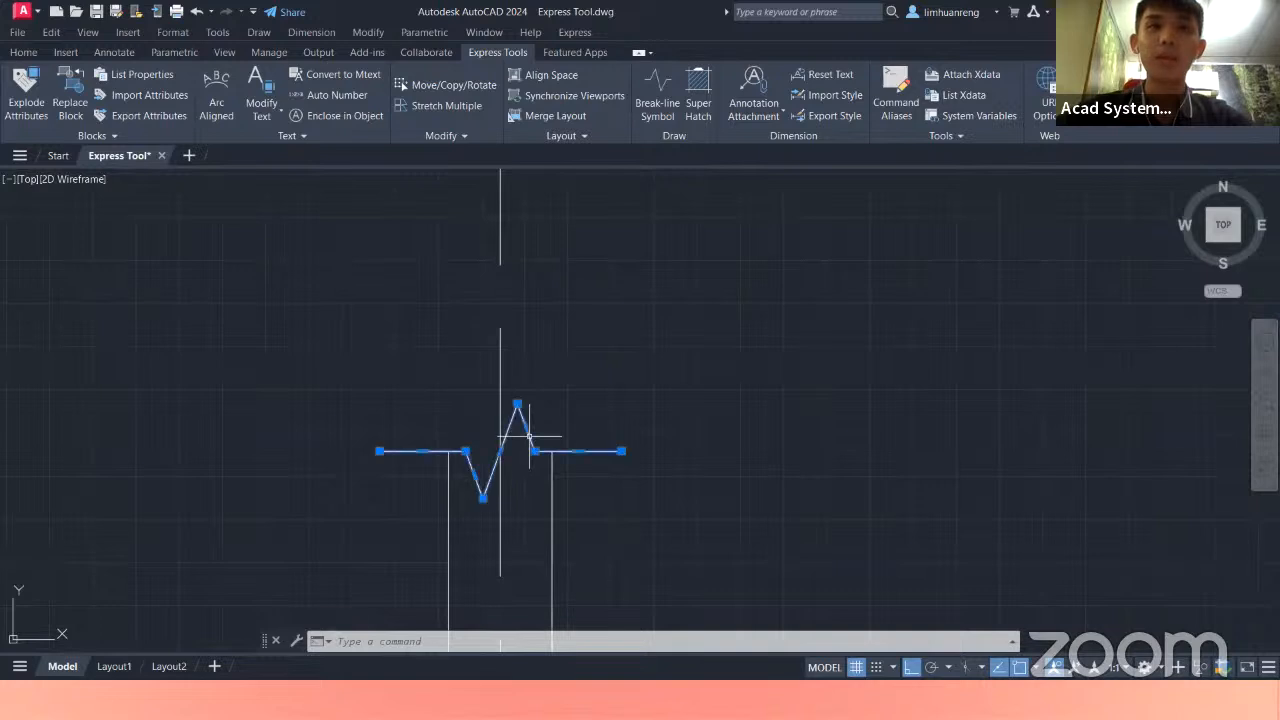
# Delete the existing zigzag break-line from the top of the column
pyautogui.press('Delete')
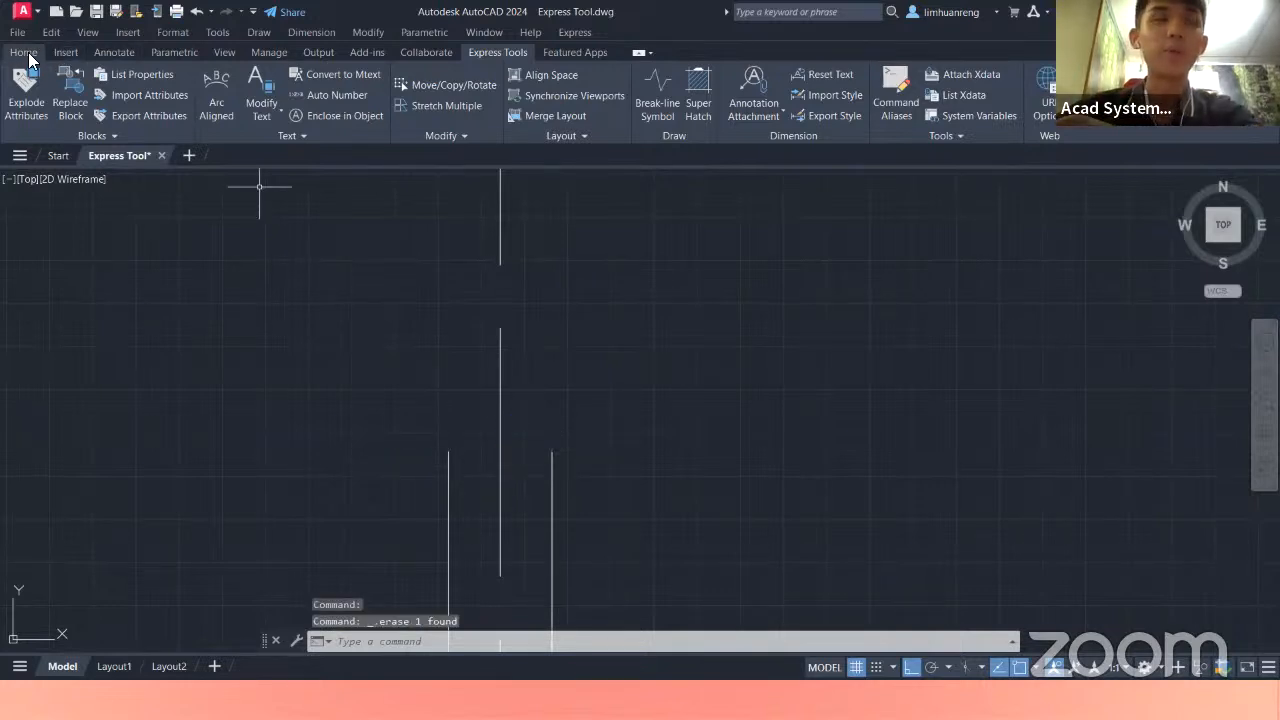
pyautogui.click(26, 53)
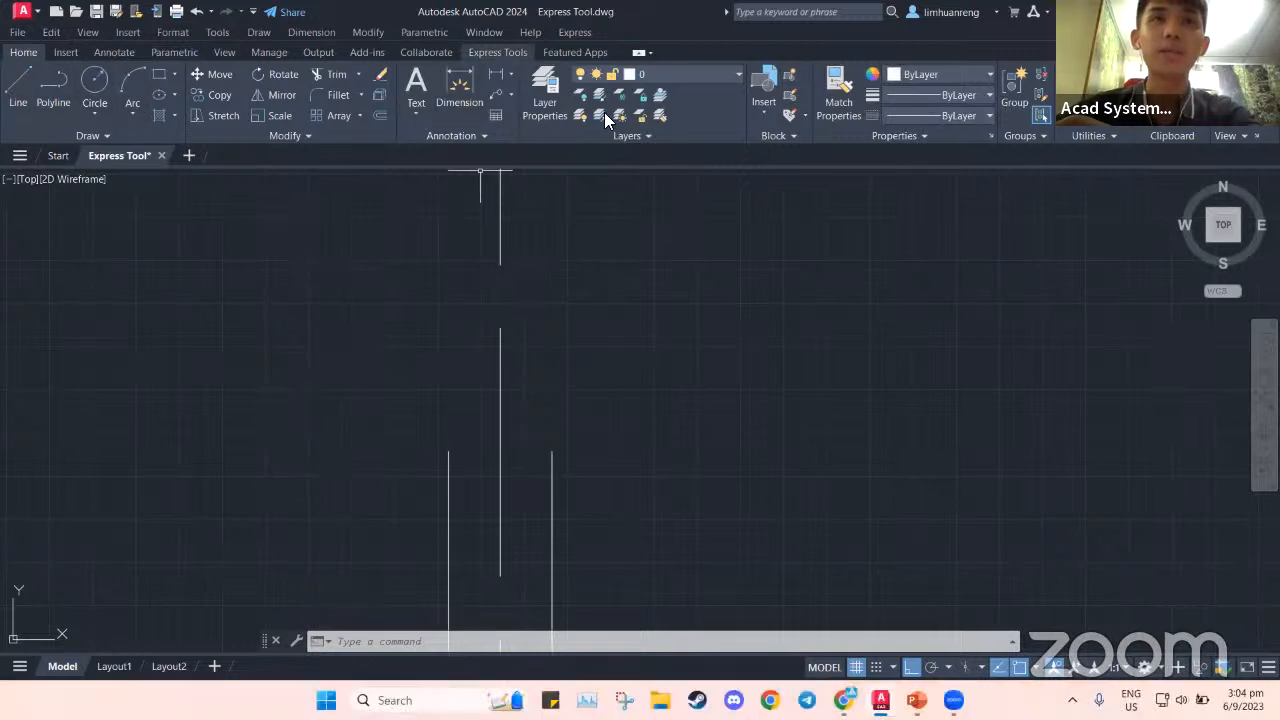
pyautogui.click(497, 53)
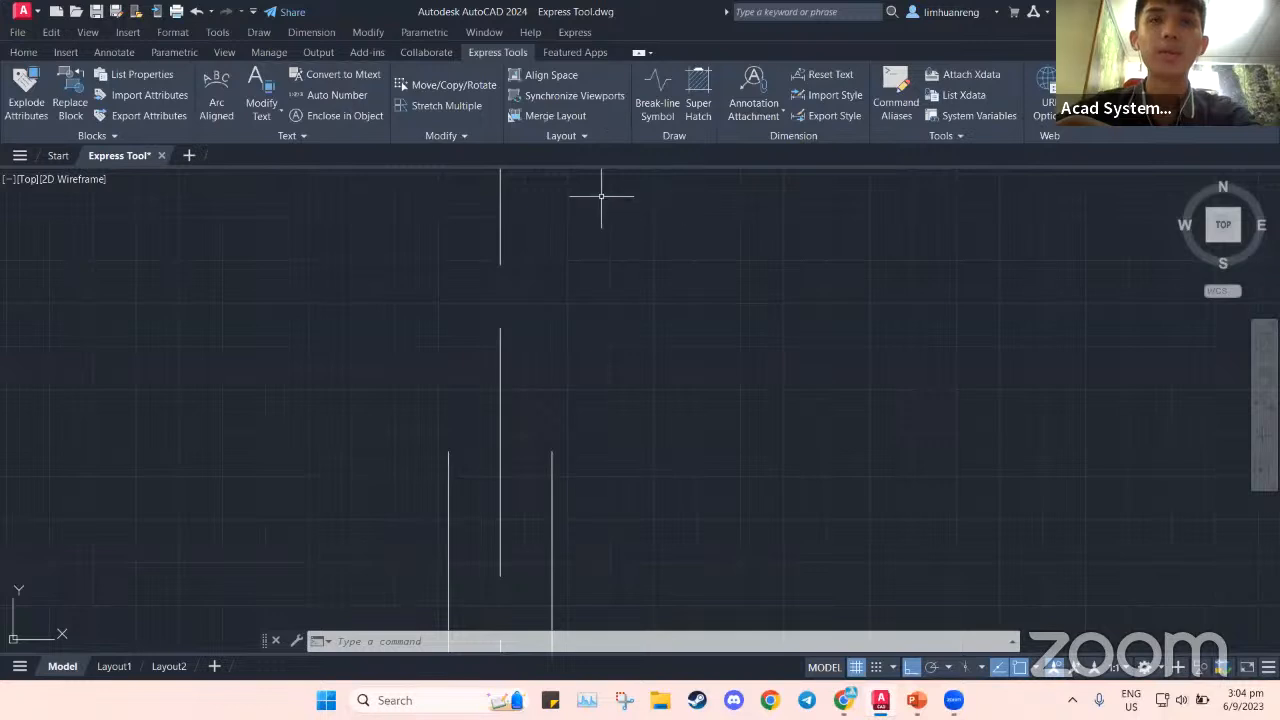
# Draw a new BREAKLINE between the two column line ends, with the zigzag at the midpoint
pyautogui.click(648, 102)
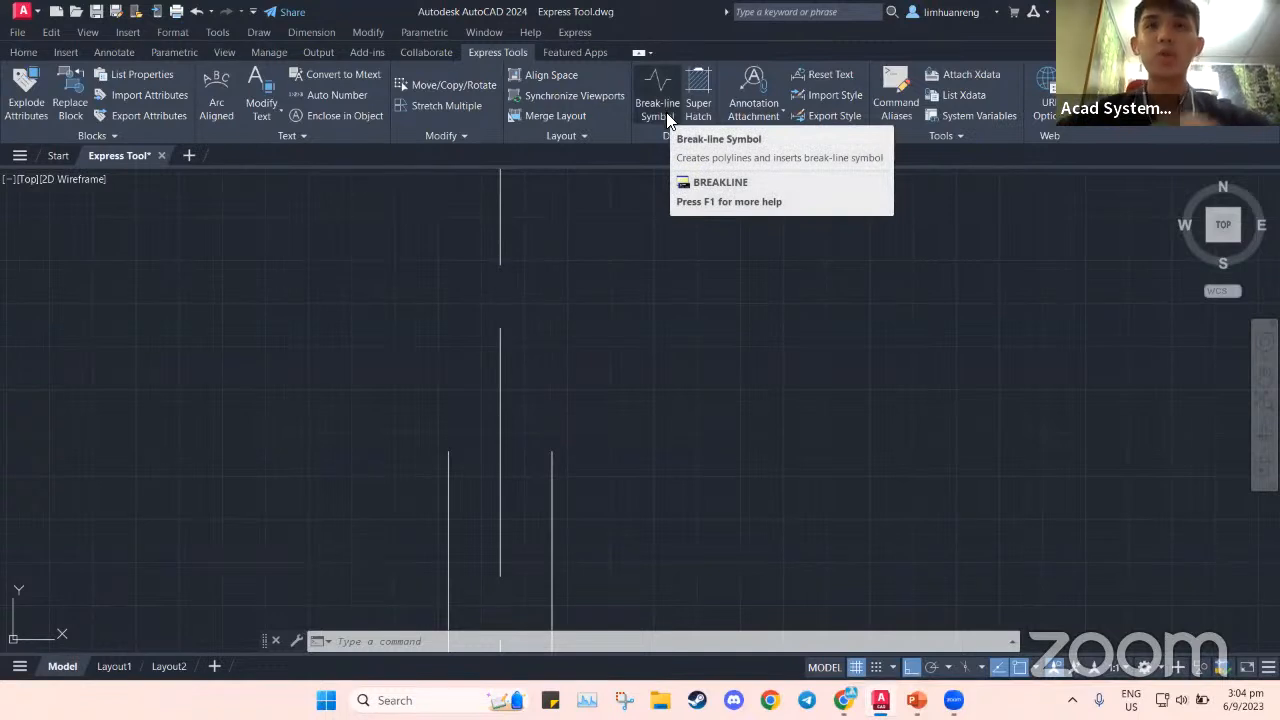
pyautogui.write('b')
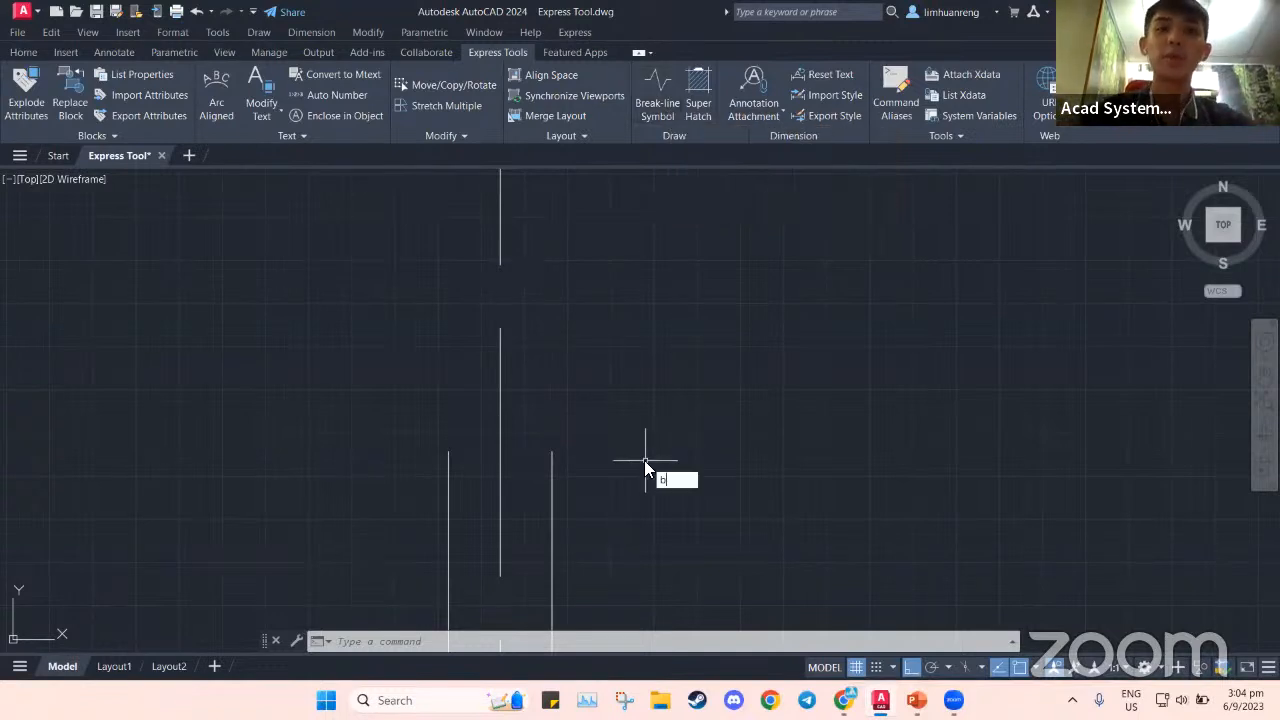
pyautogui.write('reakline')
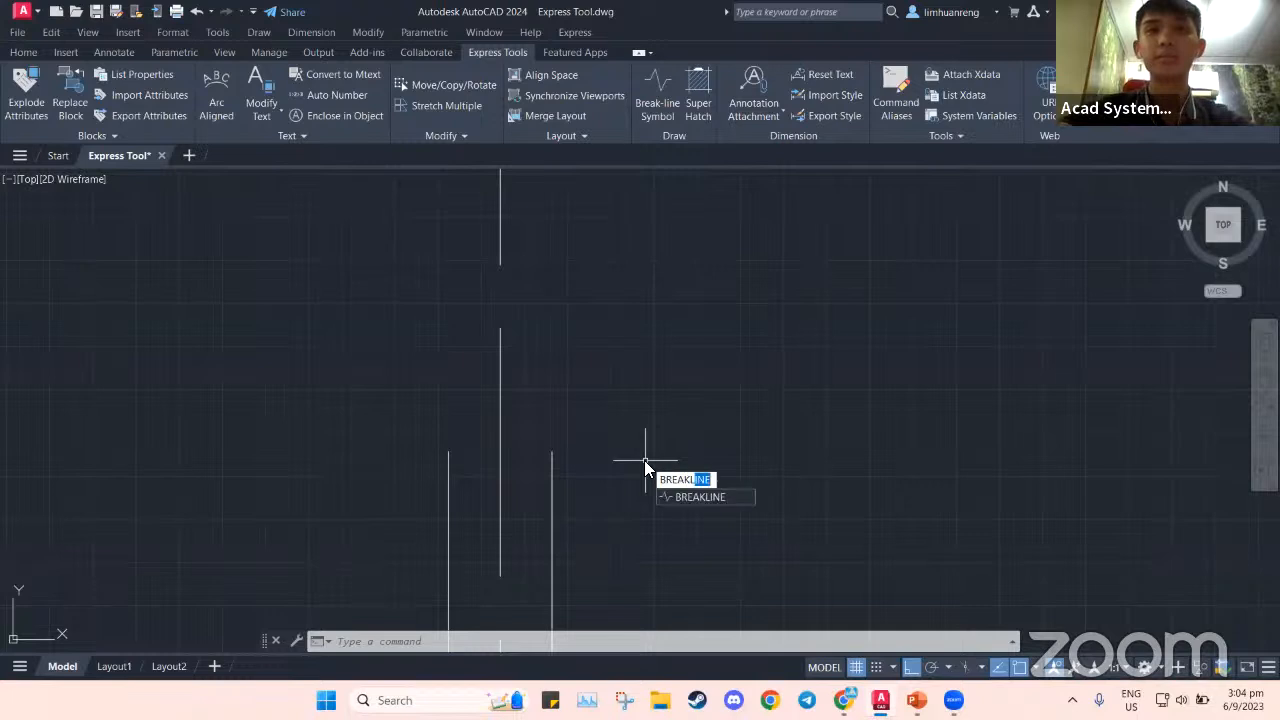
pyautogui.press('Return')
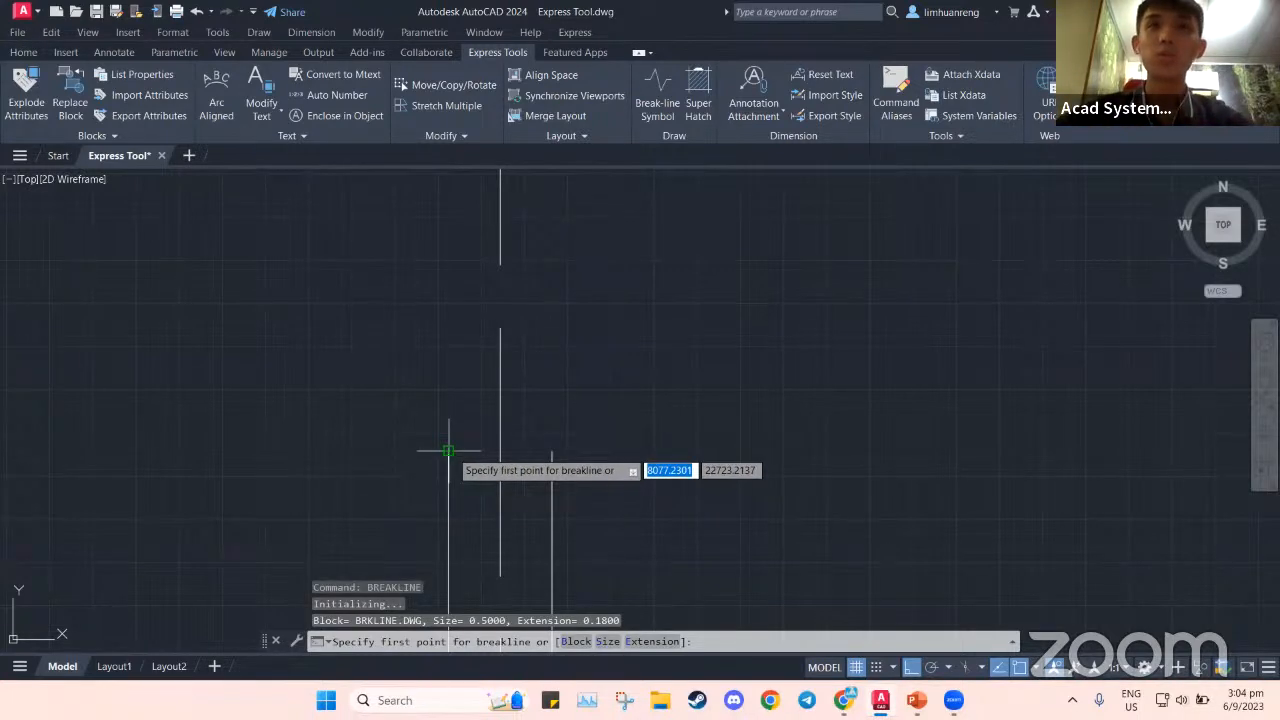
pyautogui.moveTo(477, 448); pyautogui.dragTo(470, 433, button='middle')
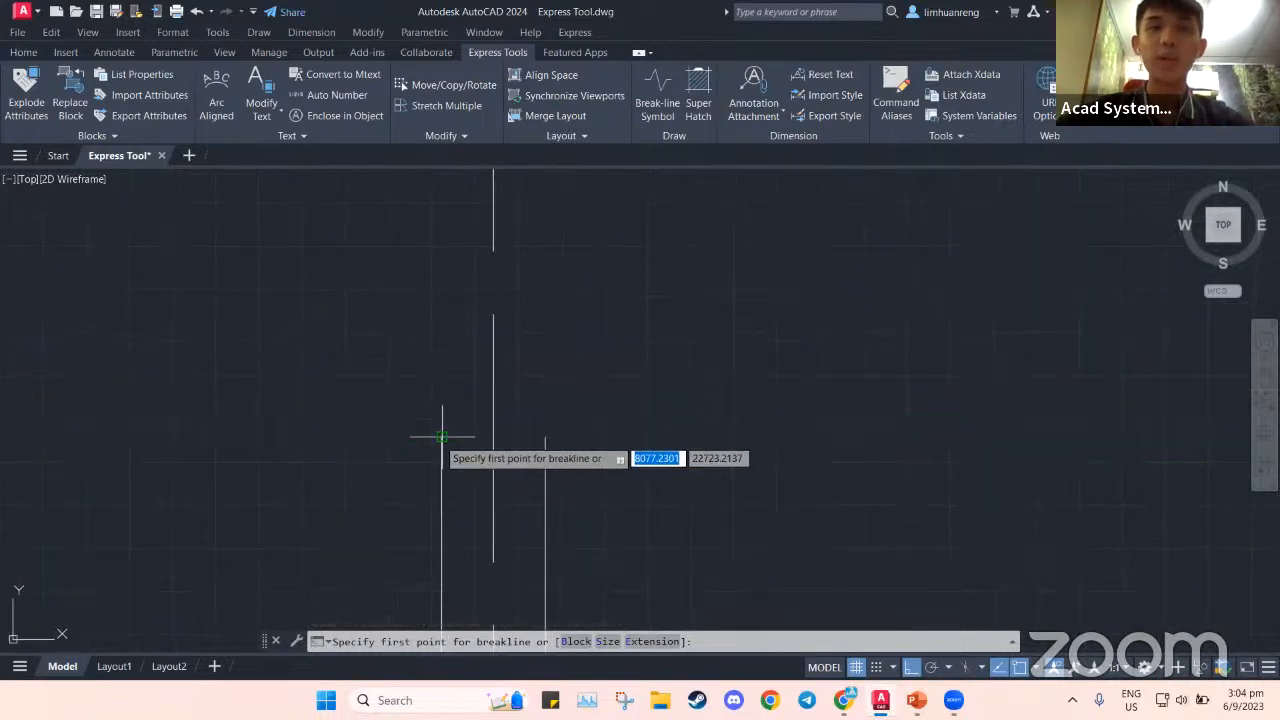
pyautogui.click(442, 437)
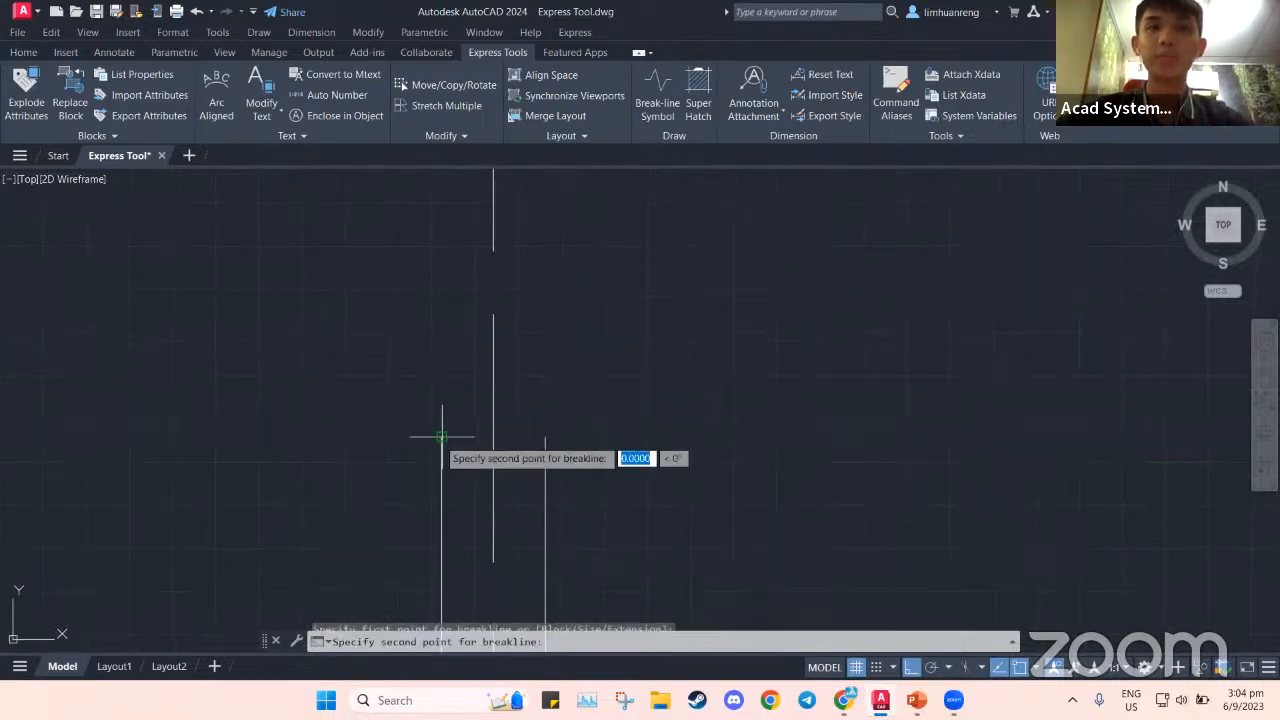
pyautogui.click(545, 437)
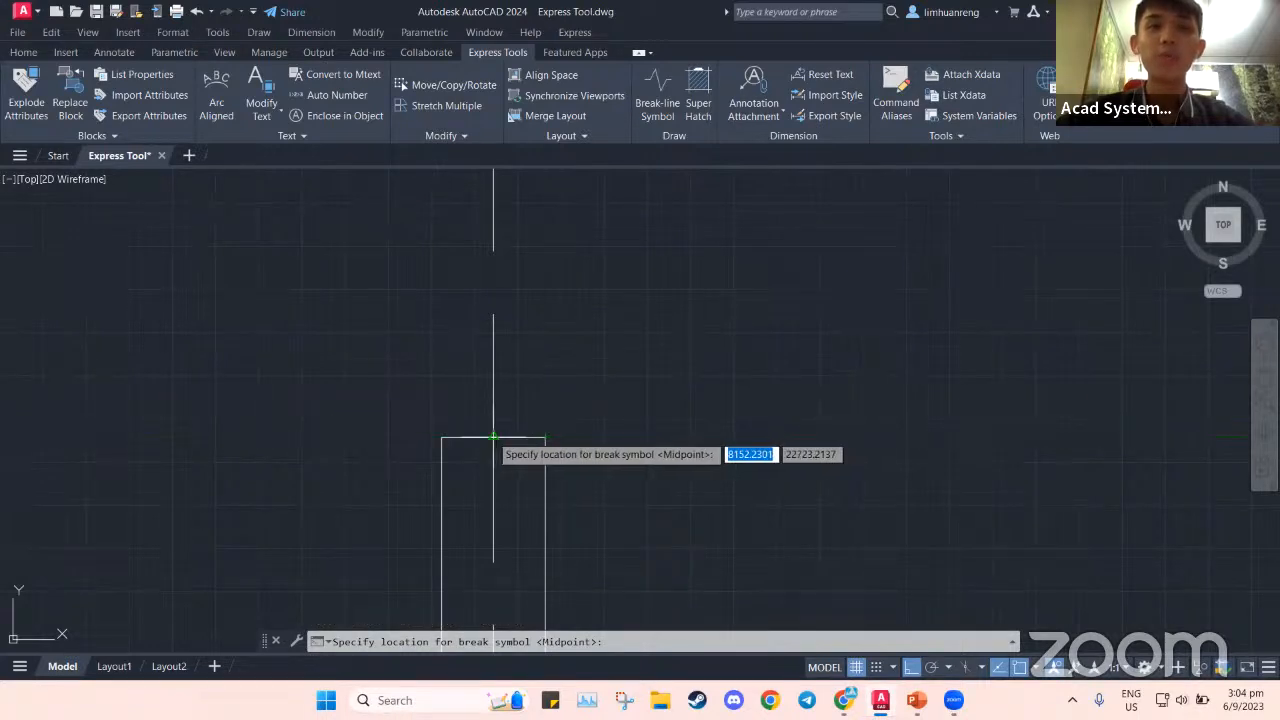
pyautogui.click(493, 437)
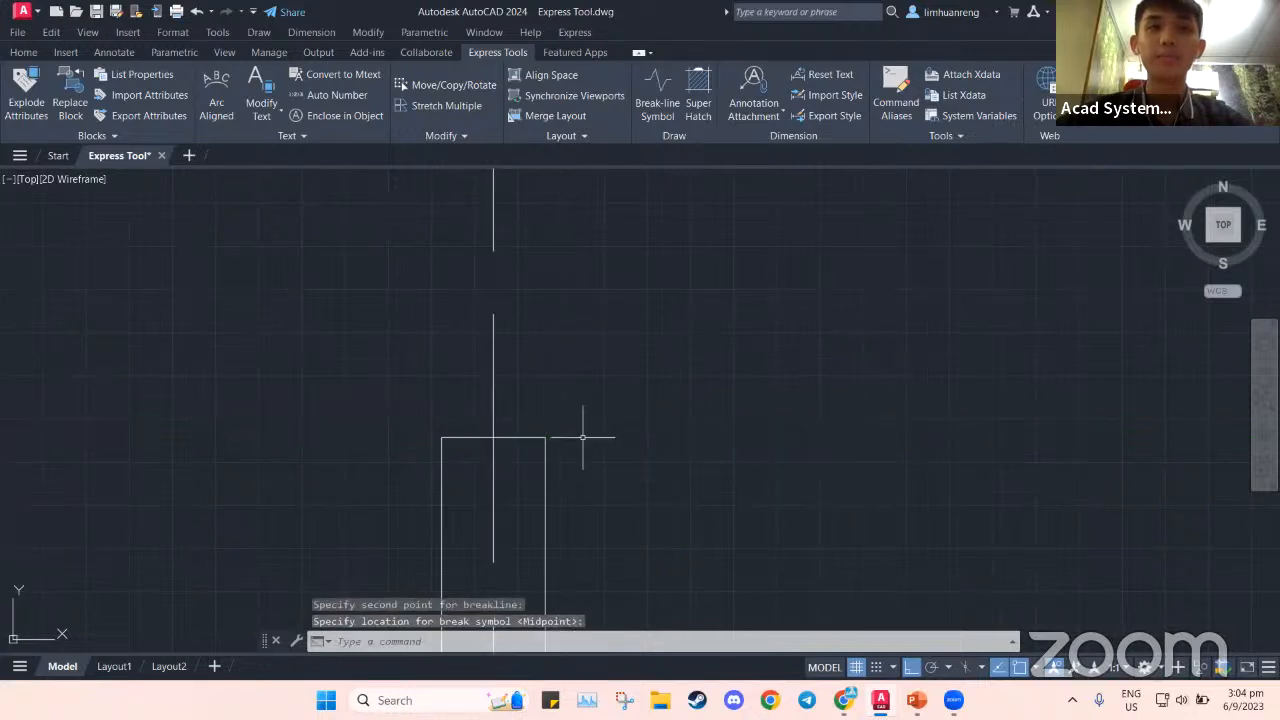
# Erase the newly drawn break-line so the column lines are open again
pyautogui.scroll(2, 492, 439)
pyautogui.scroll(8, 532, 437)
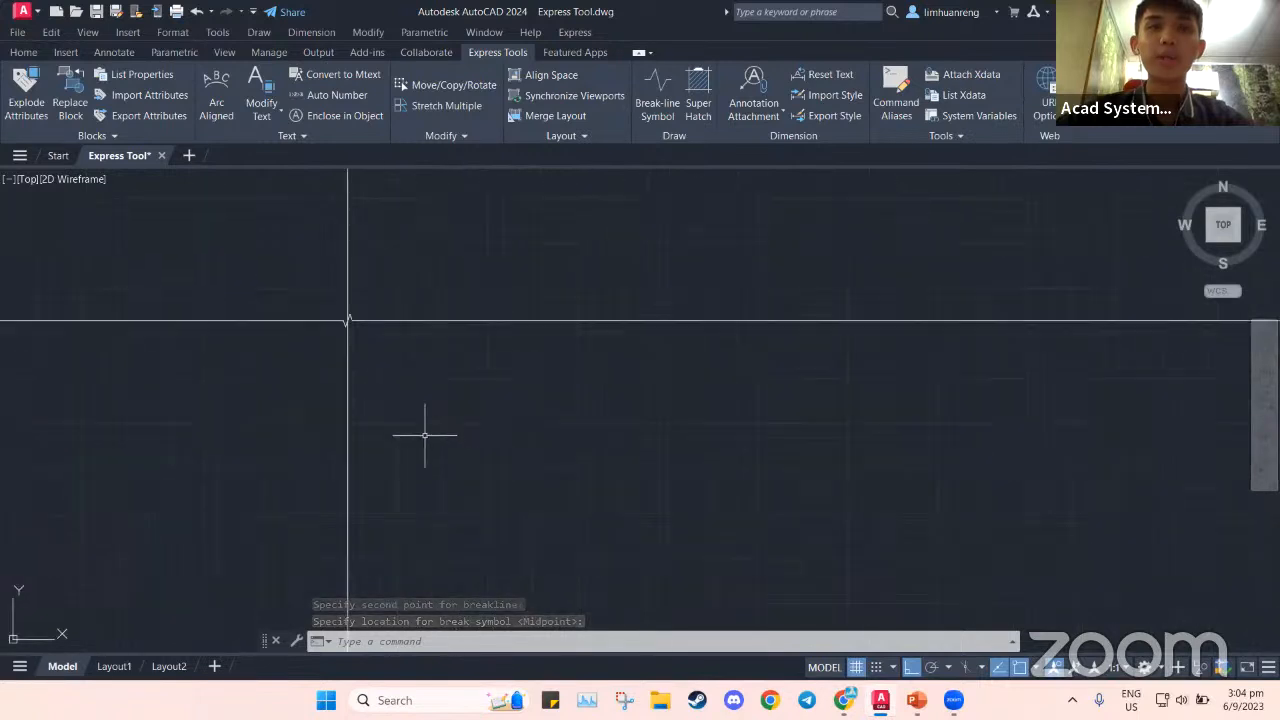
pyautogui.scroll(-8, 503, 437)
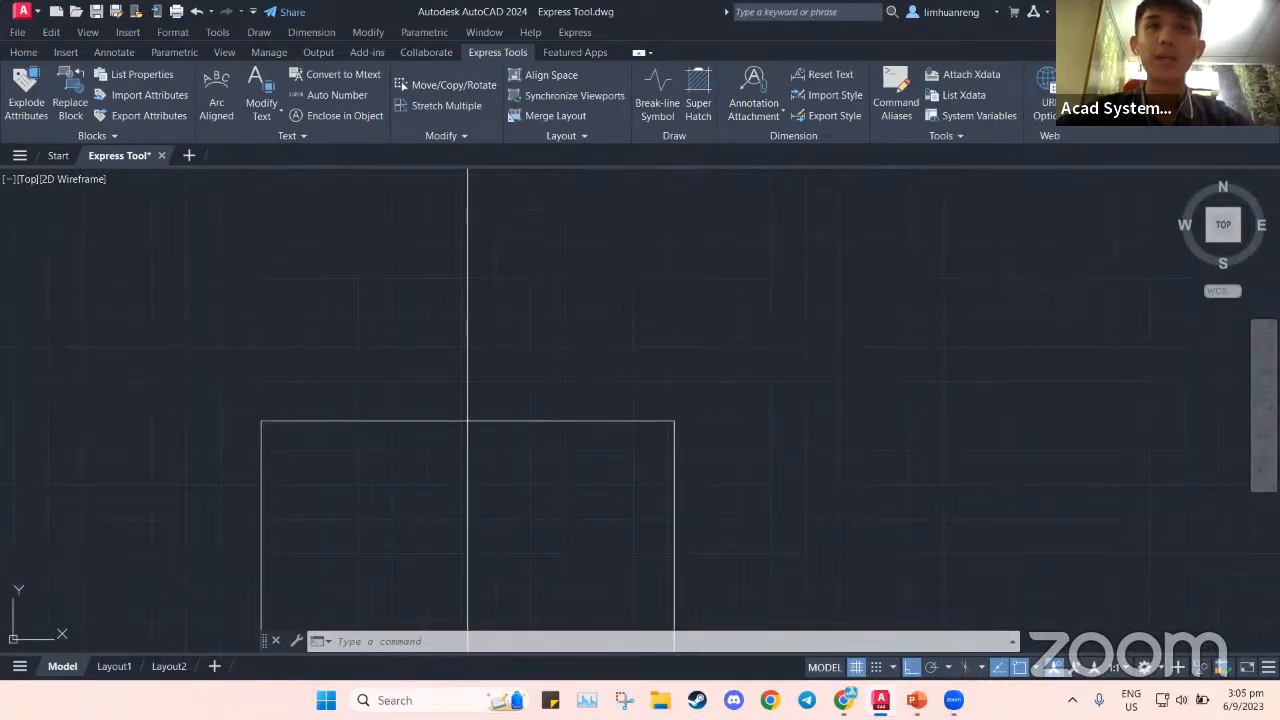
pyautogui.click(511, 421)
pyautogui.press('Delete')
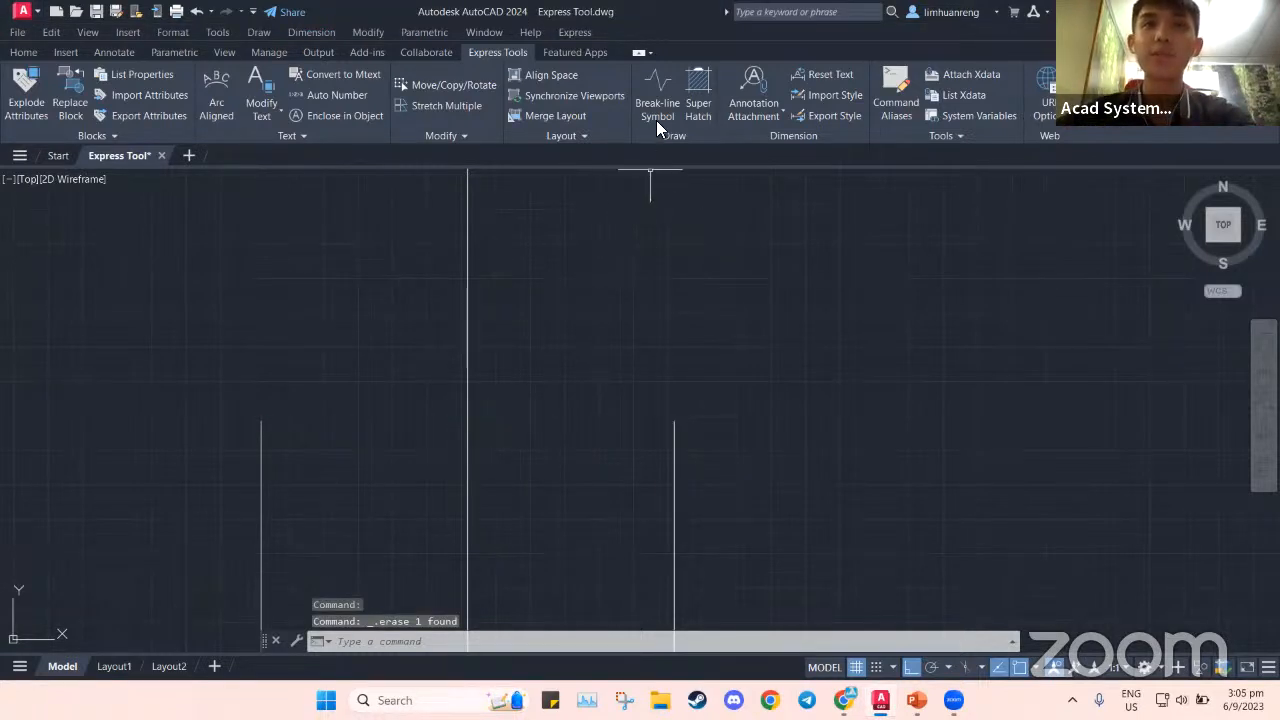
# Set the break-line symbol size to 100 and the extension distance to 100
pyautogui.click(658, 106)
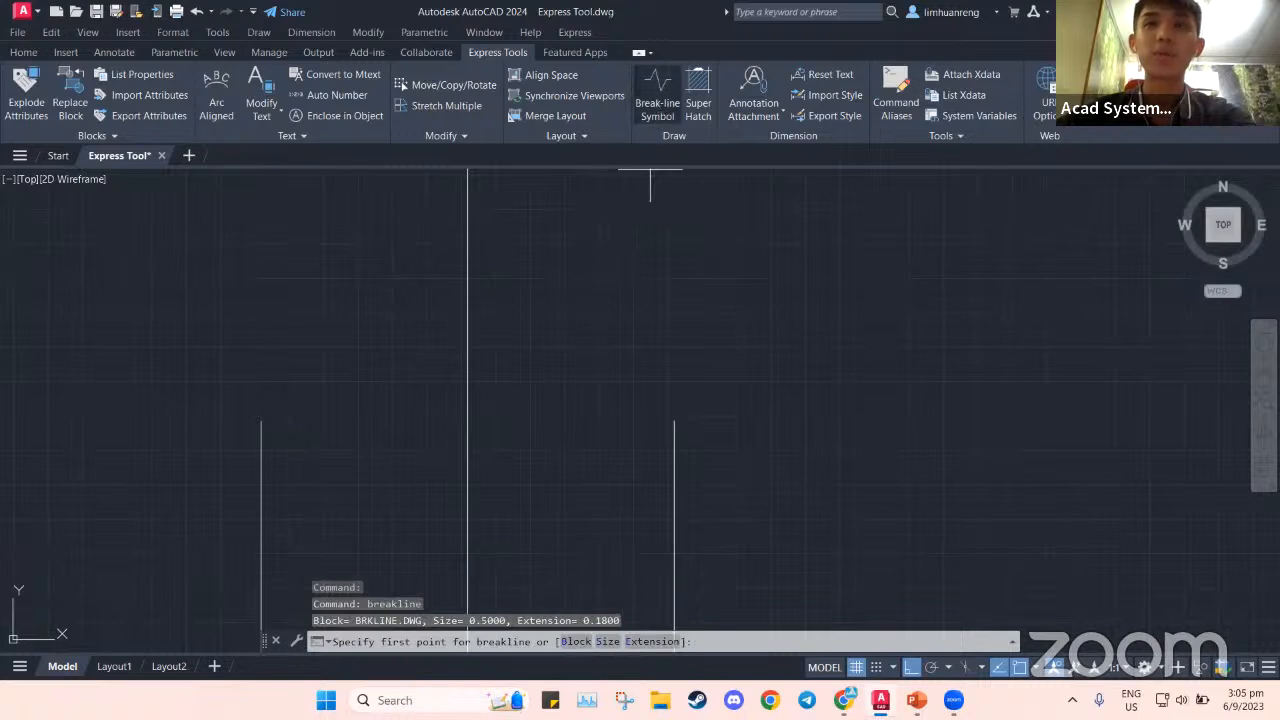
pyautogui.click(609, 642)
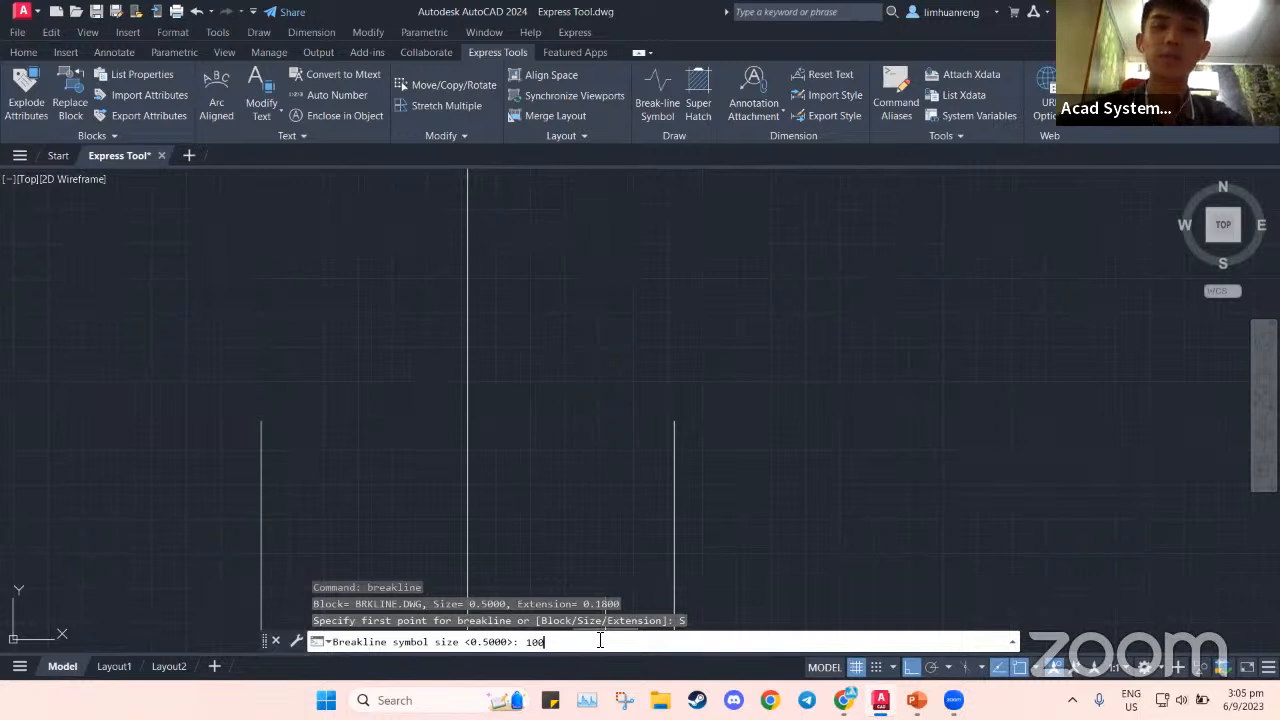
pyautogui.write('100')
pyautogui.press('Return')
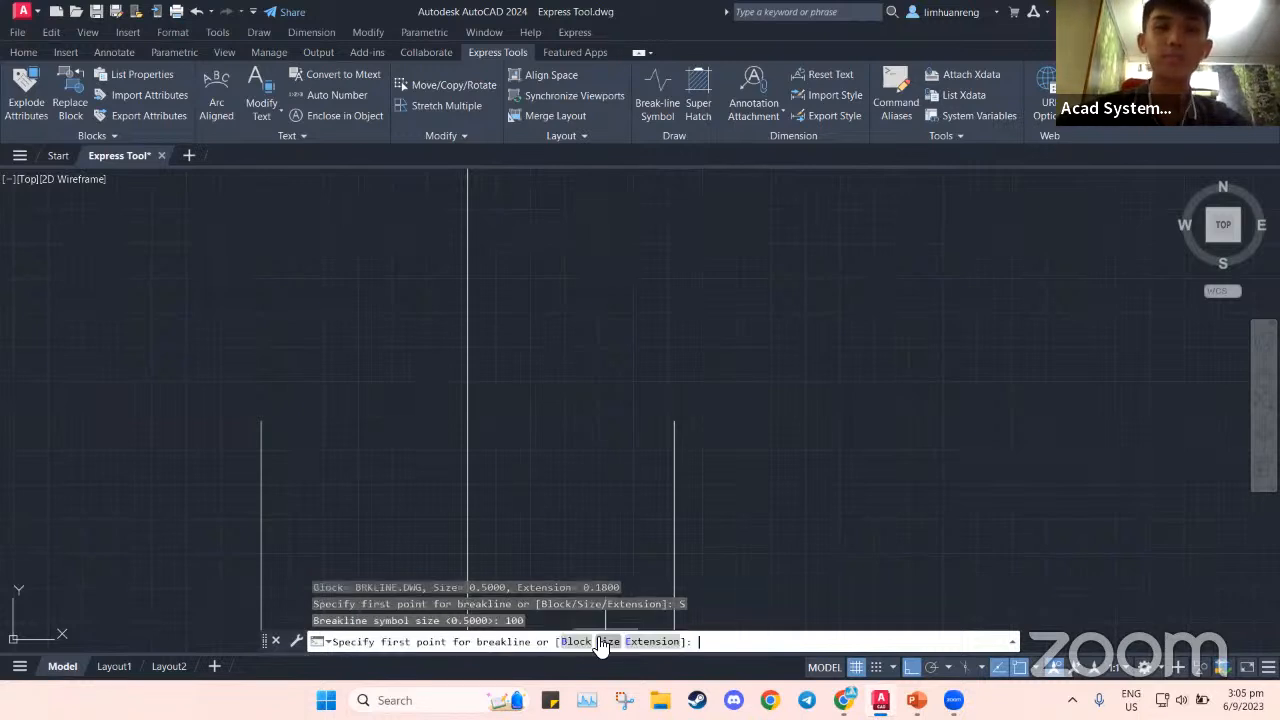
pyautogui.click(660, 642)
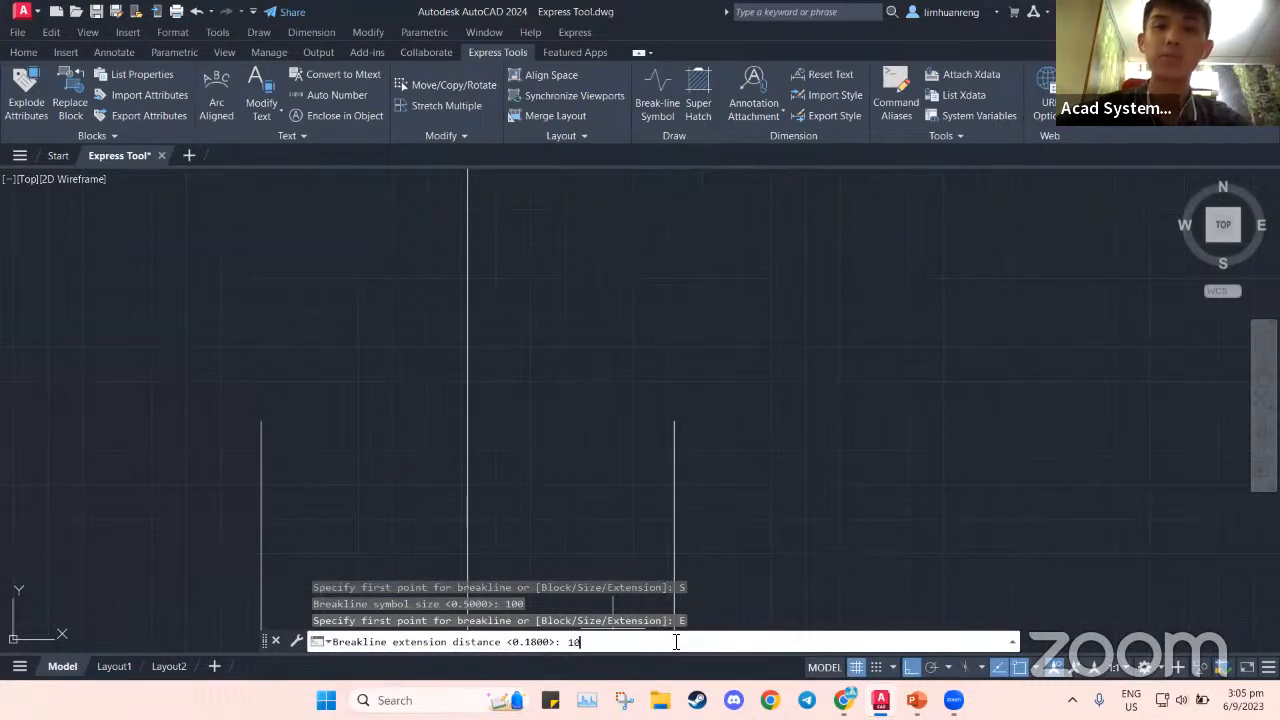
pyautogui.press('Return')
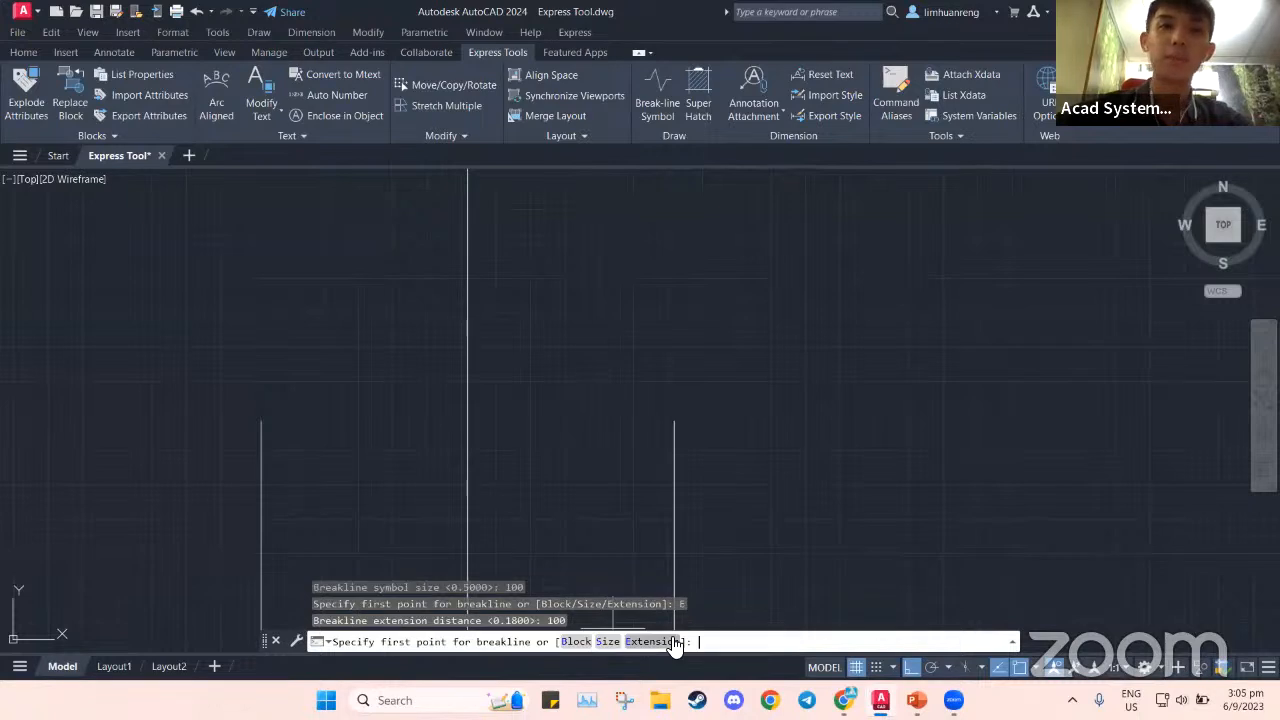
# Draw the larger break-line across the column top, with the zigzag at its midpoint
pyautogui.click(261, 420)
pyautogui.click(674, 421)
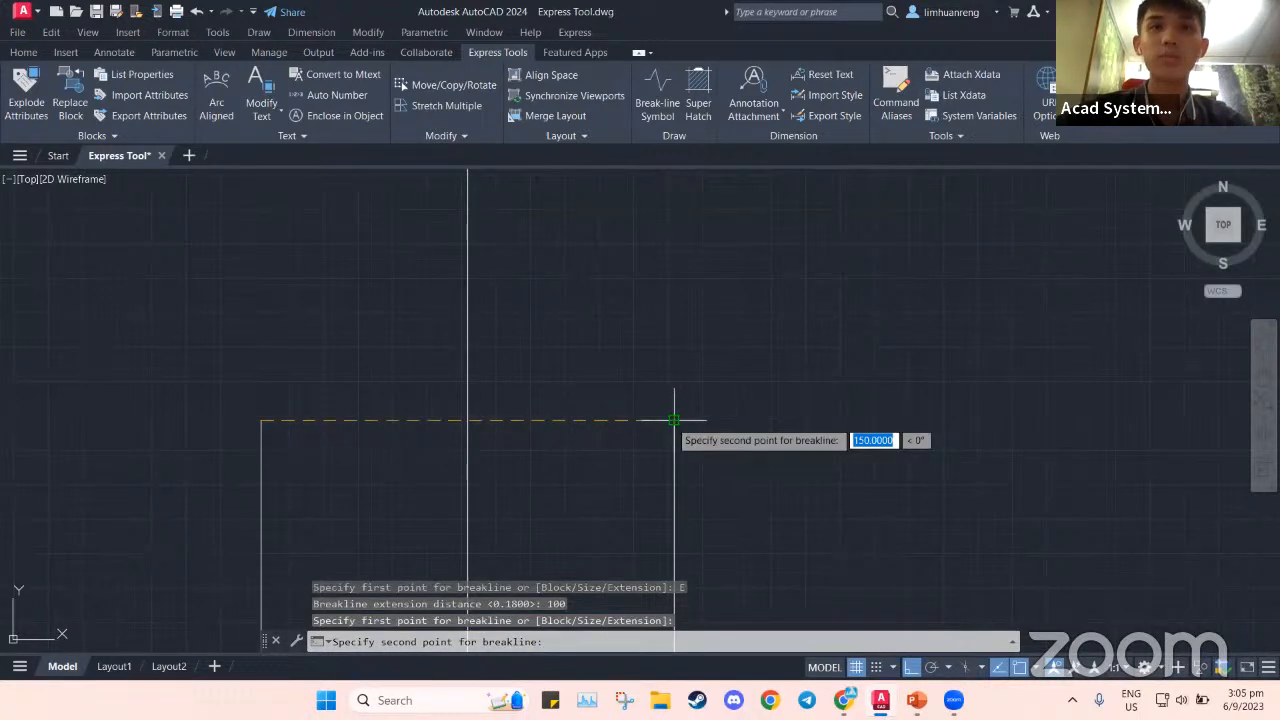
pyautogui.click(468, 420)
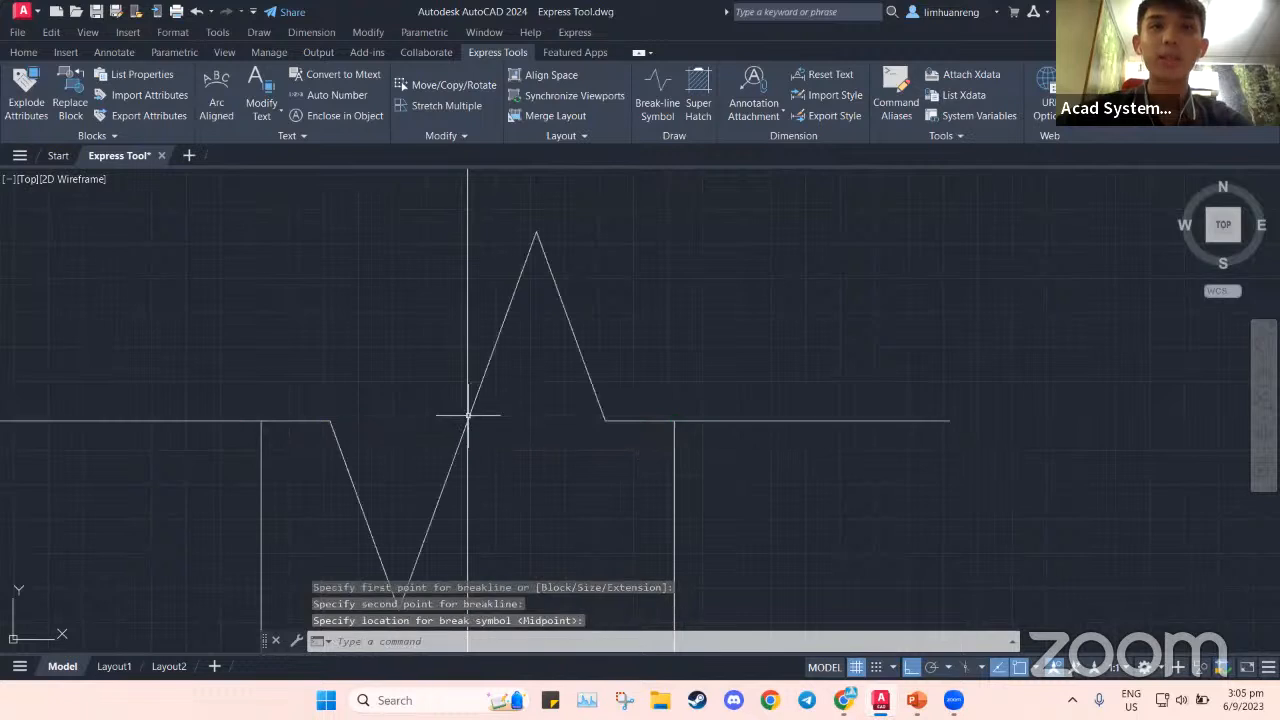
pyautogui.scroll(-8, 586, 504)
pyautogui.moveTo(648, 523); pyautogui.dragTo(647, 420, button='middle')
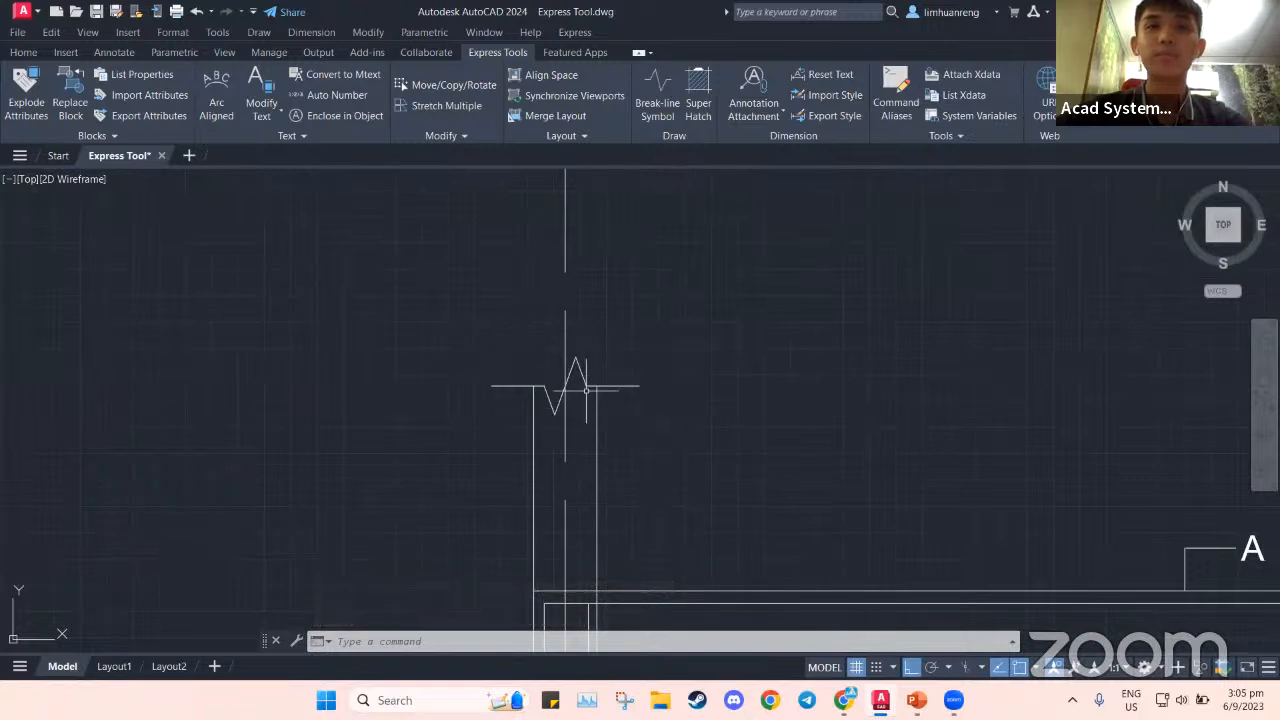
pyautogui.scroll(2, 675, 410)
# Replace the enlarged break-line with a new one between the column endpoints, zigzag at the midpoint
pyautogui.click(528, 360)
pyautogui.press('Delete')
pyautogui.click(658, 106)
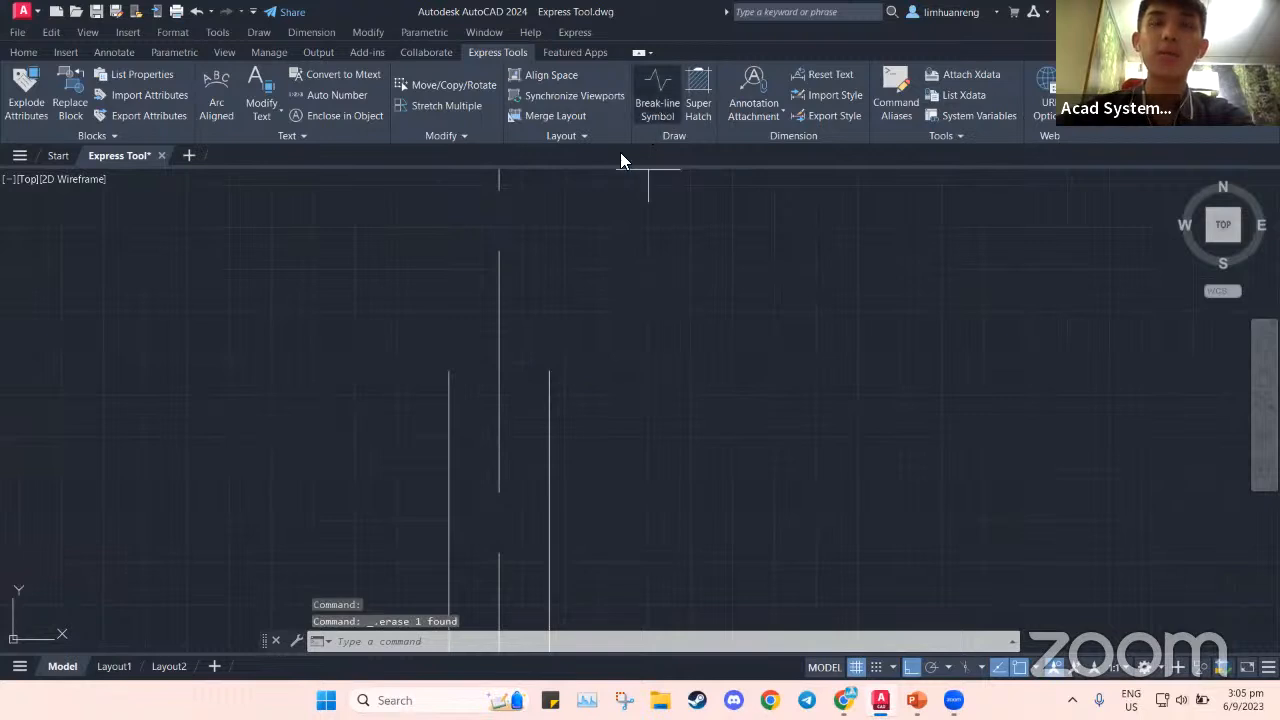
pyautogui.click(449, 371)
pyautogui.click(549, 371)
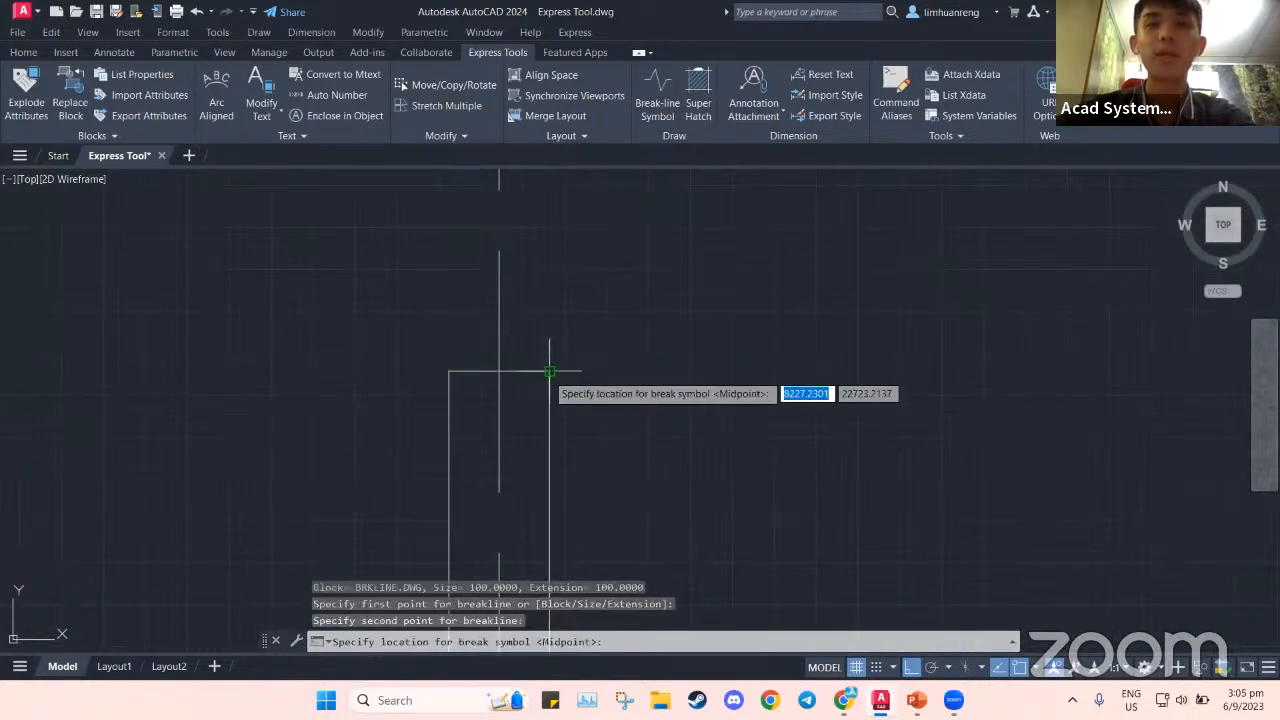
pyautogui.press('Return')
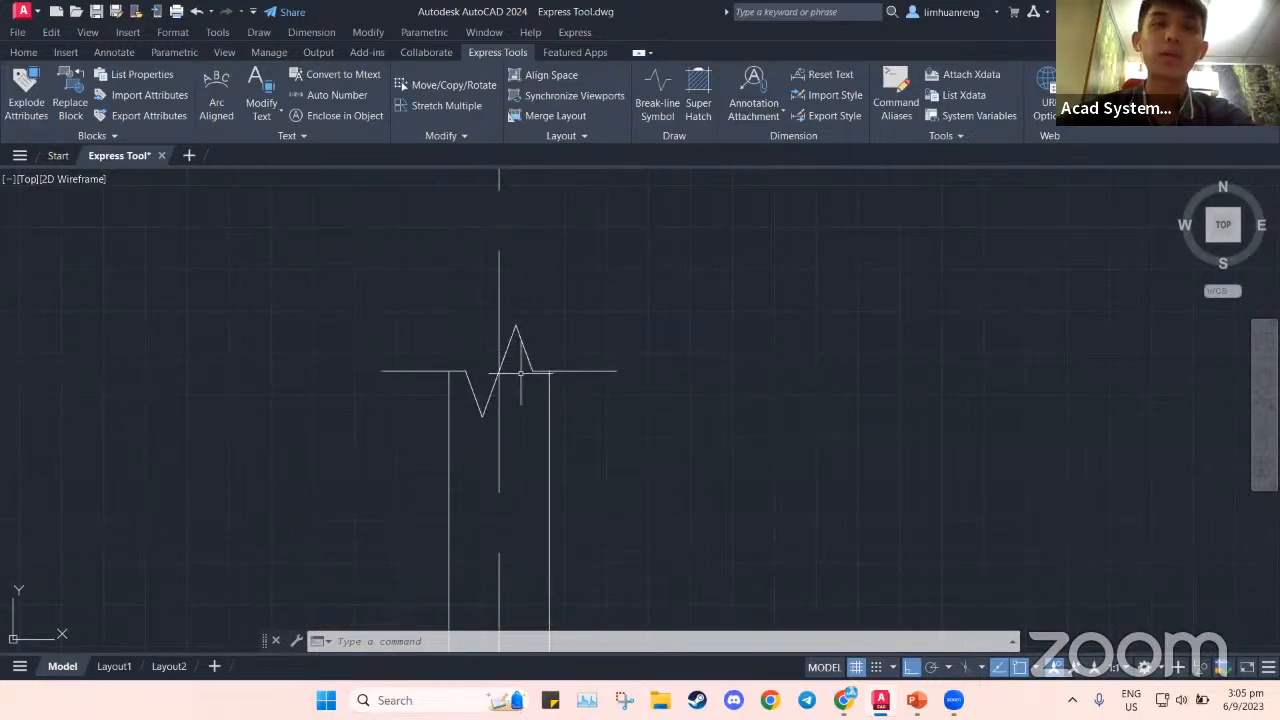
# Bring the H6-225 beam drawing into view, then switch to the PowerPoint slide show
pyautogui.scroll(-4, 522, 374)
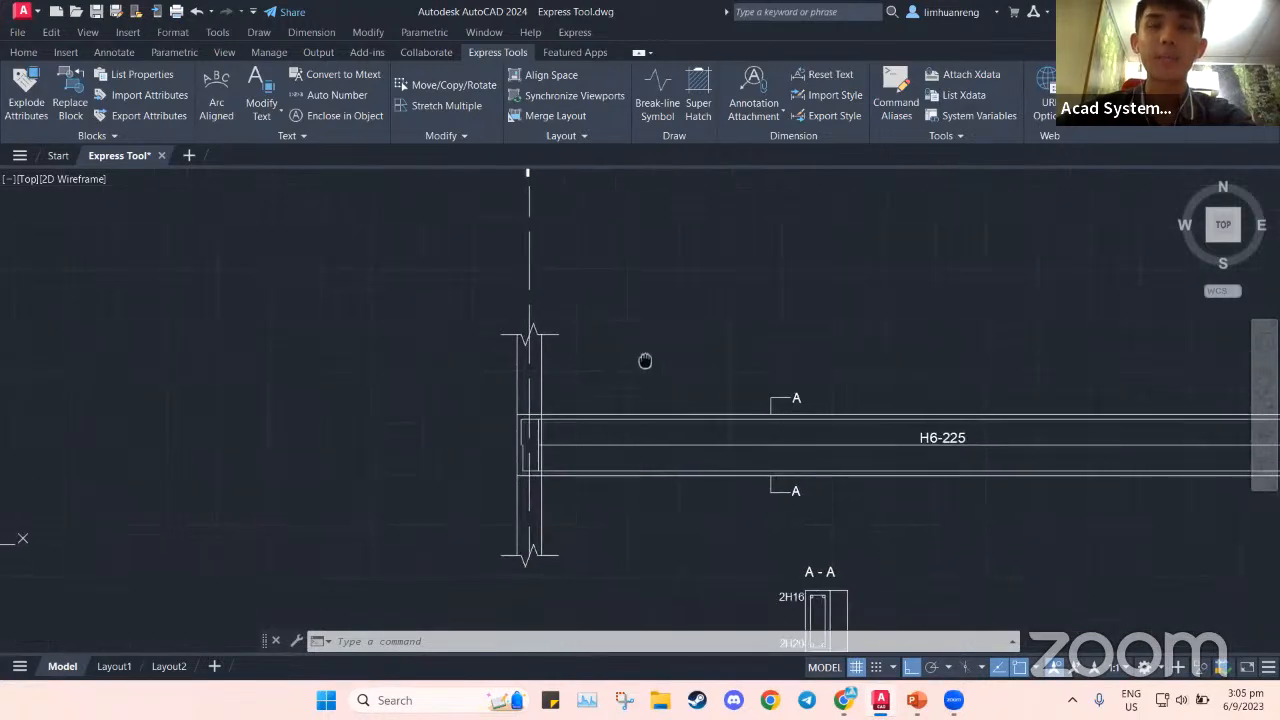
pyautogui.click(530, 335)
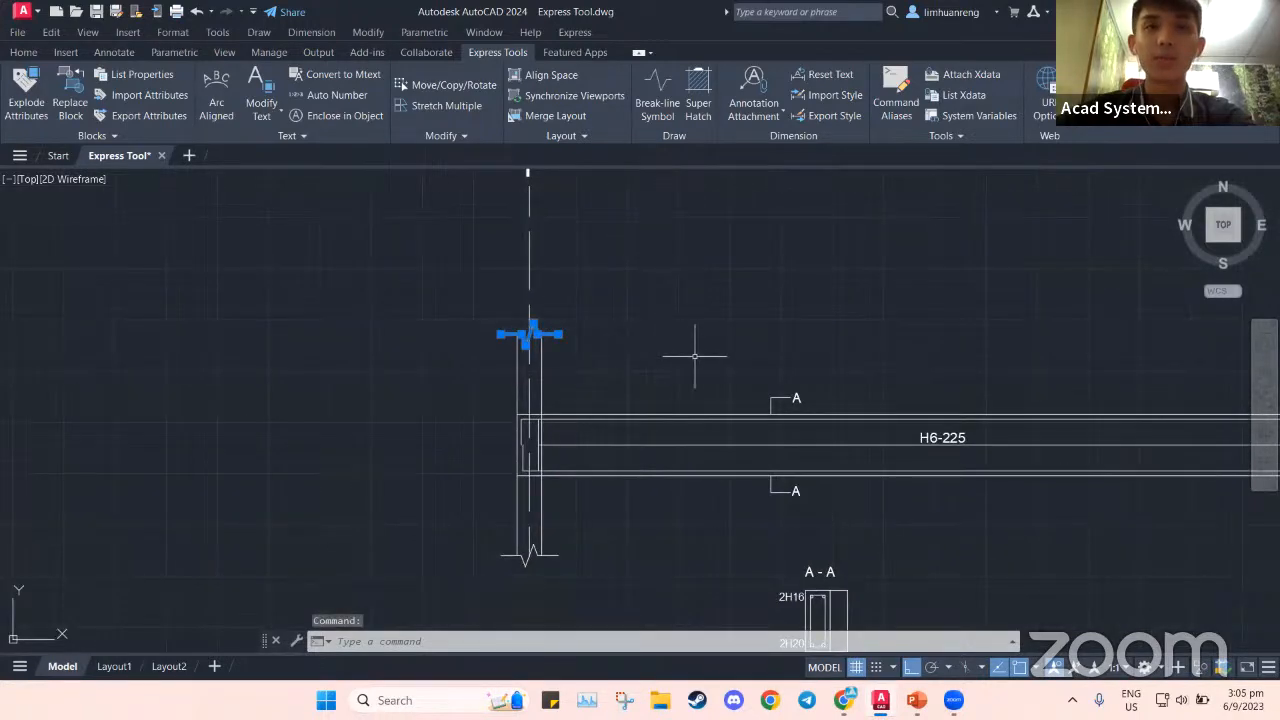
pyautogui.moveTo(757, 366); pyautogui.dragTo(644, 347, button='middle')
pyautogui.press('Escape')
pyautogui.scroll(-3, 644, 347)
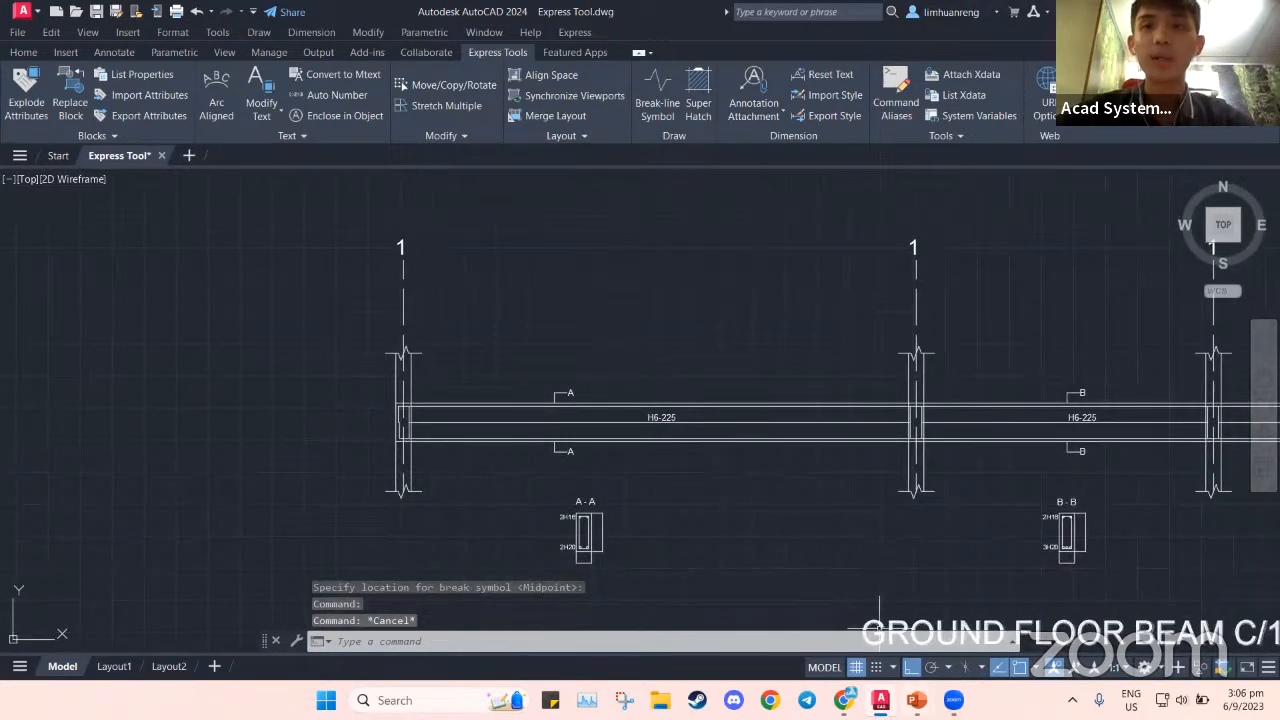
pyautogui.moveTo(916, 700)
pyautogui.click(987, 630)
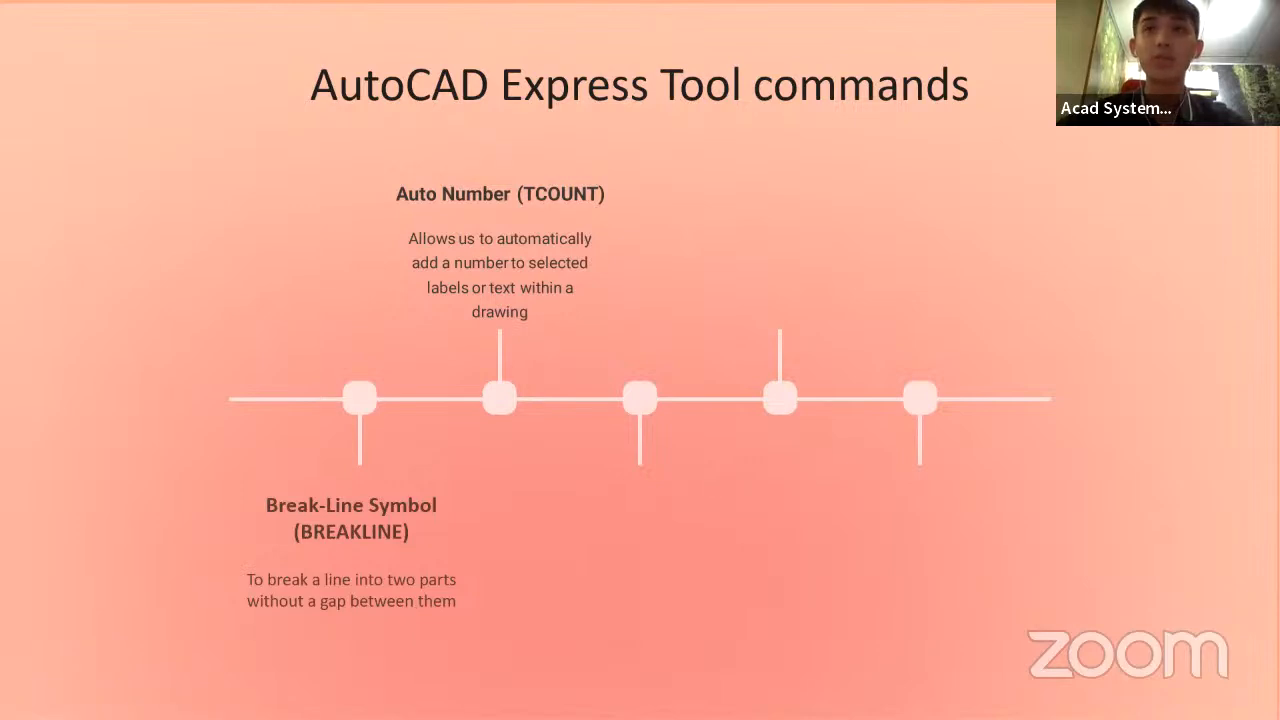
# Switch from the PowerPoint slides back to the AutoCAD beam drawing with Alt+Tab
pyautogui.hotkey('alt', 'Tab')
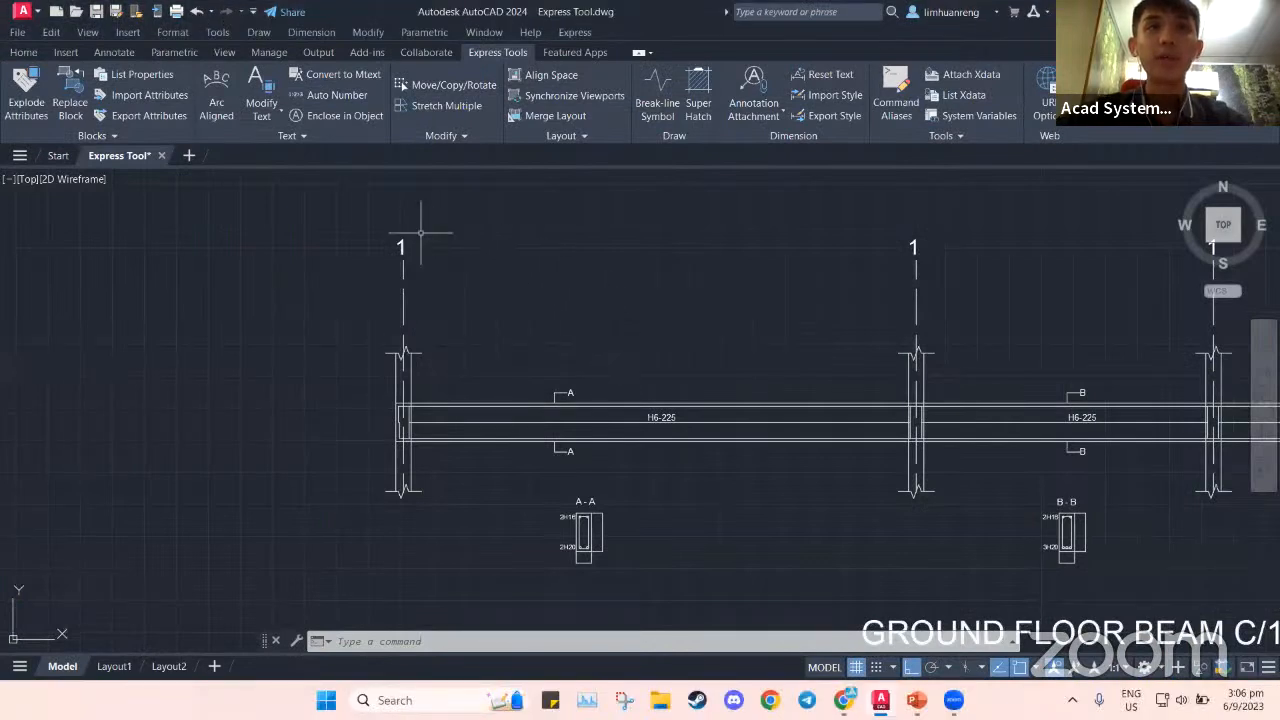
# Start Auto Number and window-select the four grid labels above the beam
pyautogui.click(336, 94)
pyautogui.scroll(-2, 584, 236)
pyautogui.moveTo(643, 244)
pyautogui.mouseDown(button='middle')
pyautogui.moveTo(383, 297)
pyautogui.moveTo(388, 314)
pyautogui.mouseUp(button='middle')
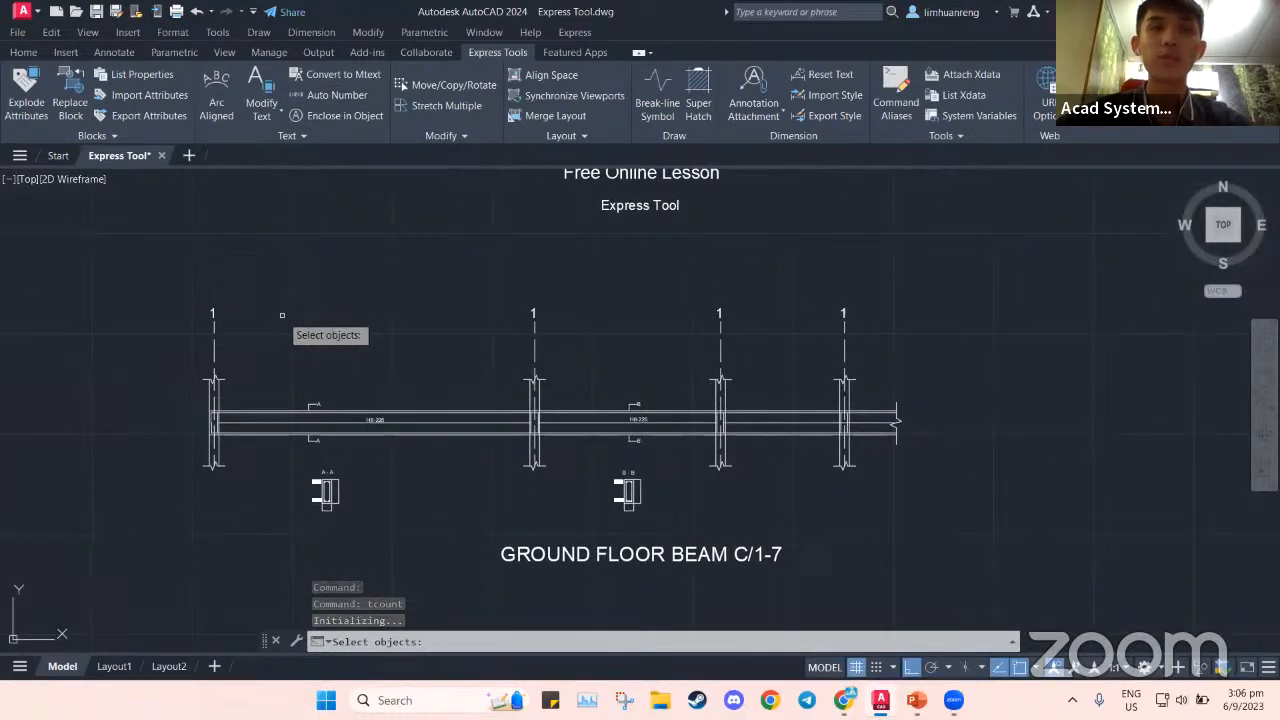
pyautogui.moveTo(258, 311); pyautogui.dragTo(284, 319, button='middle')
pyautogui.click(221, 300)
pyautogui.click(893, 344)
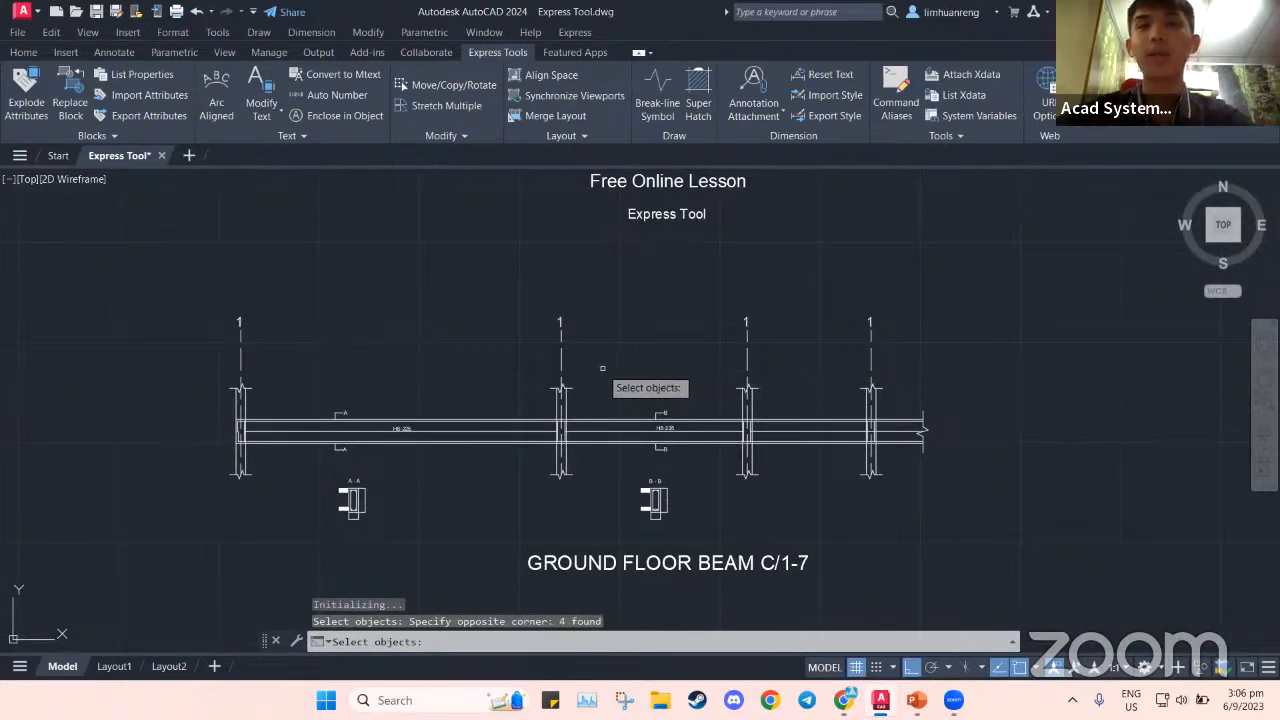
pyautogui.press('Return')
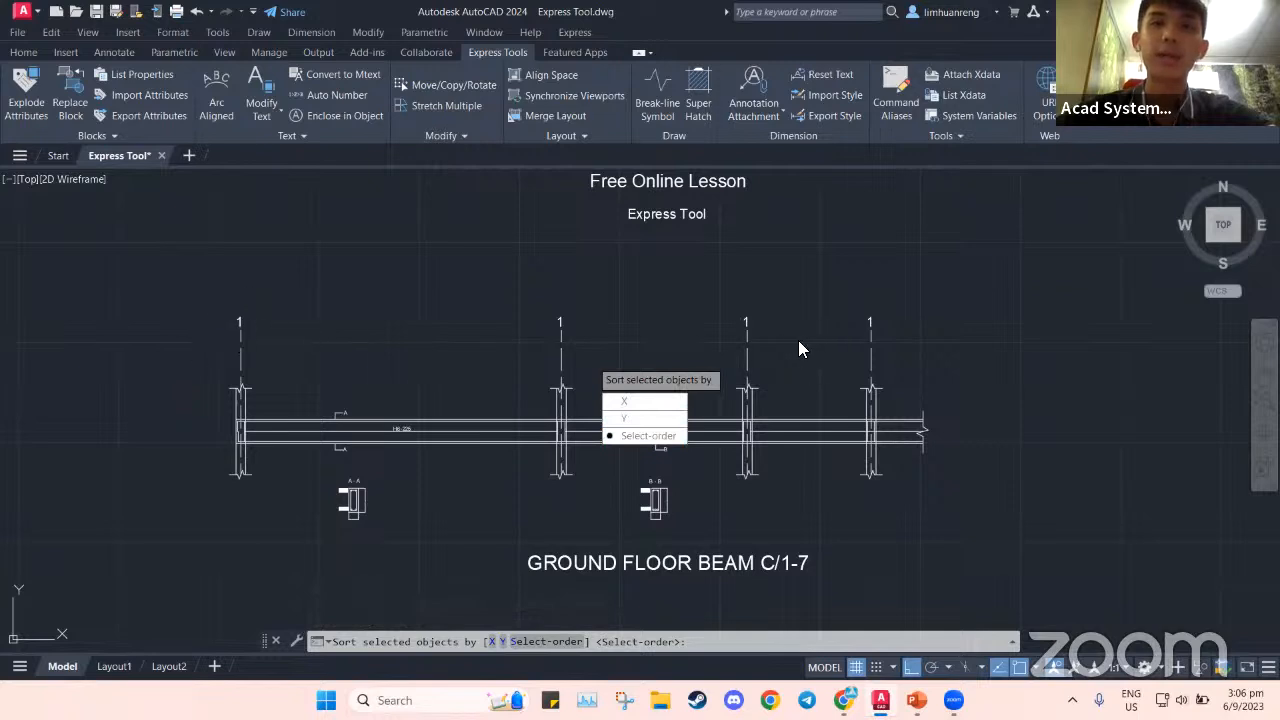
# Sort the labels by X, start at 1 with increment 1, and overwrite them to read 1–4
pyautogui.click(653, 402)
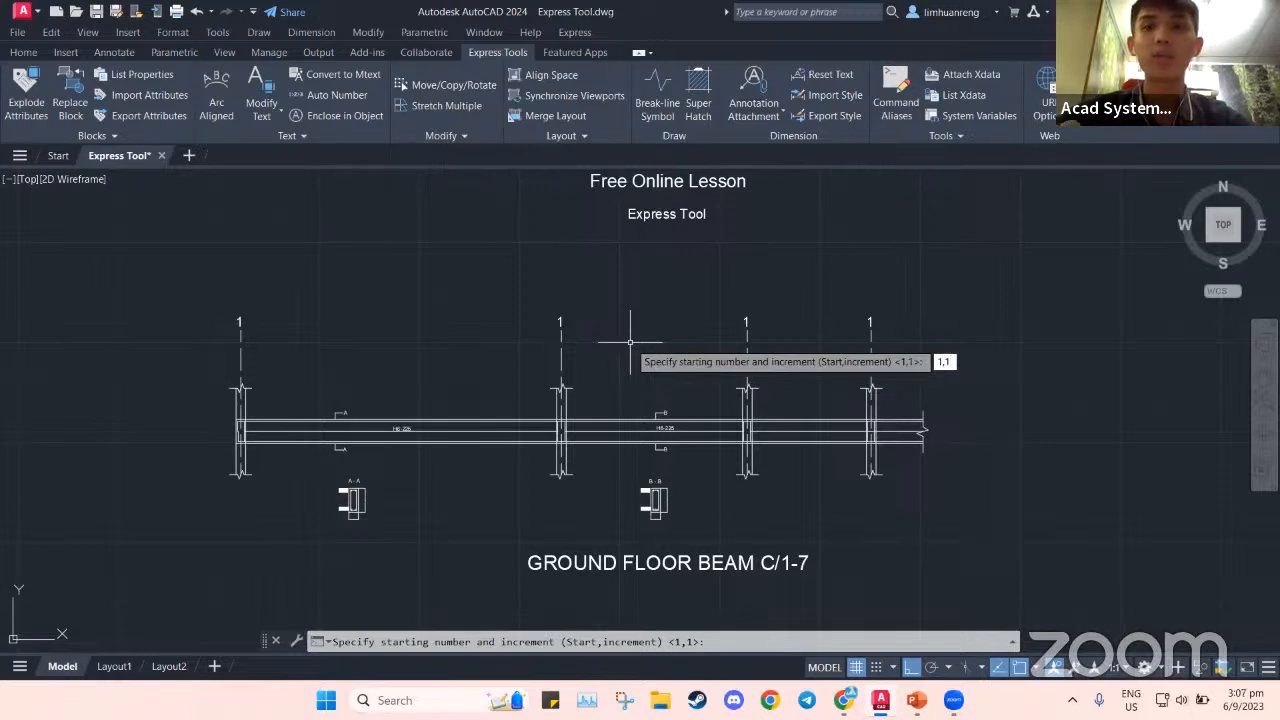
pyautogui.press('Return')
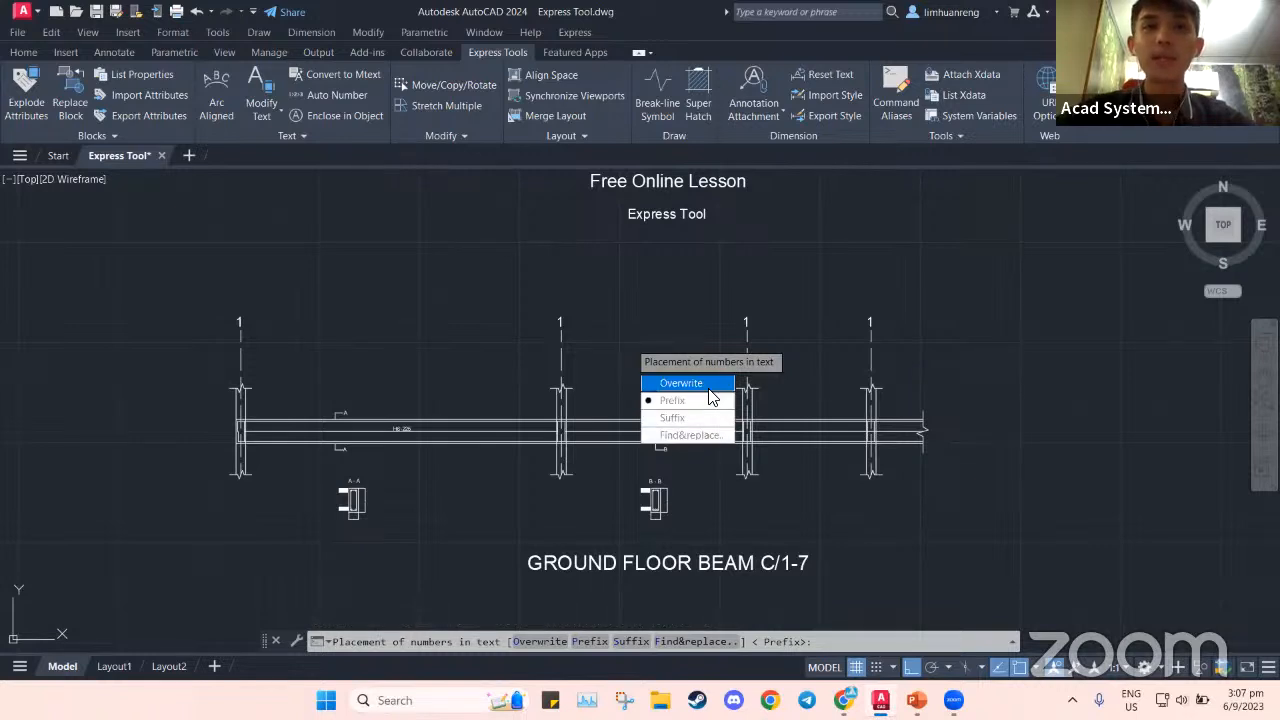
pyautogui.moveTo(686, 309); pyautogui.dragTo(684, 351, button='middle')
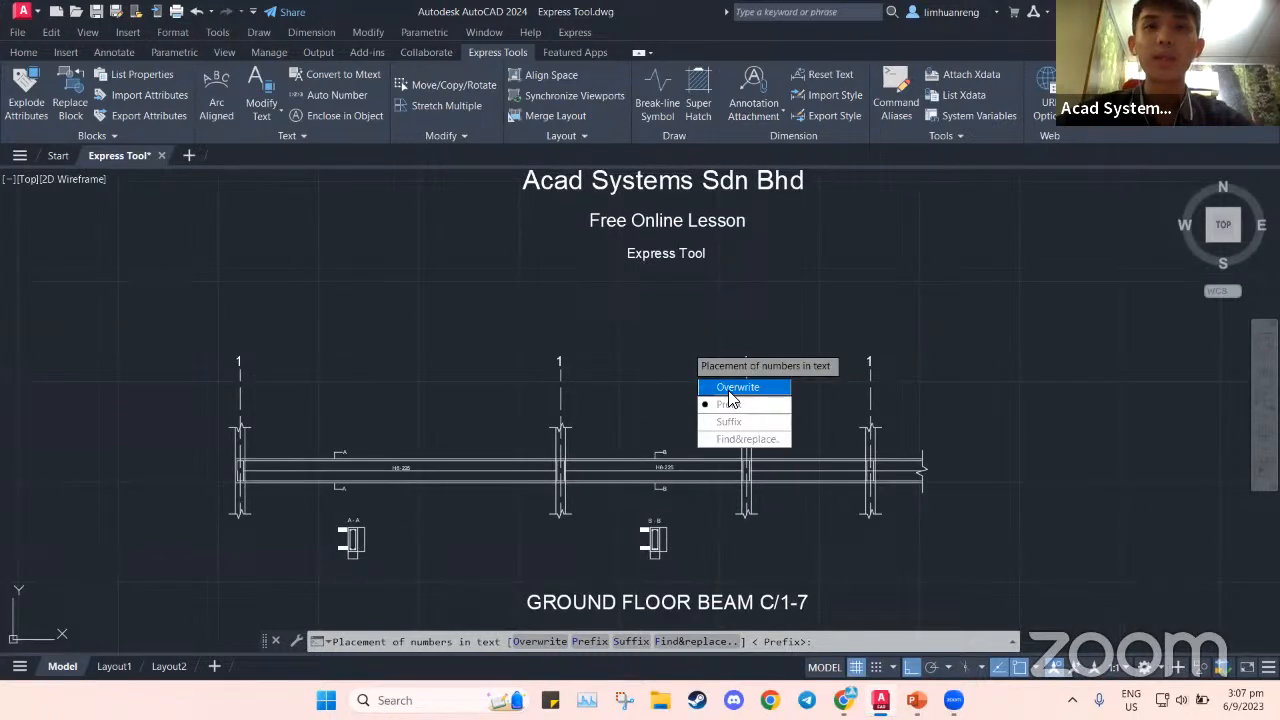
pyautogui.moveTo(653, 320); pyautogui.dragTo(648, 375, button='middle')
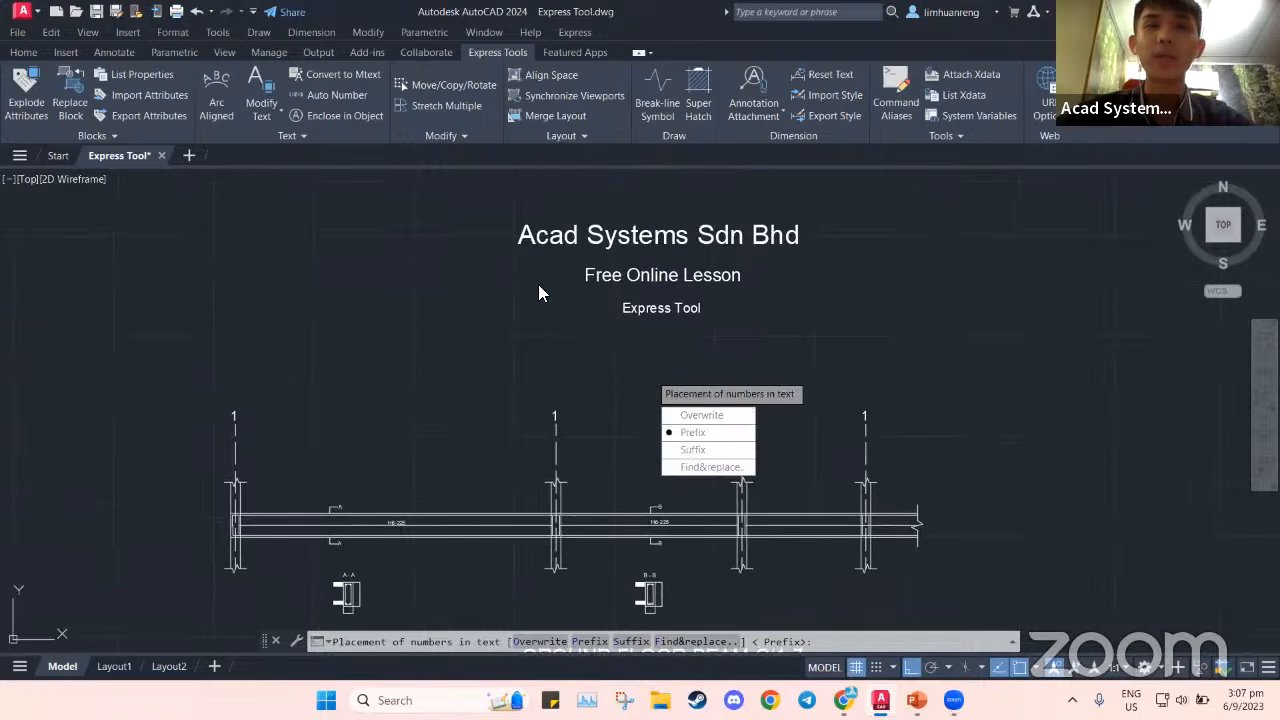
pyautogui.click(718, 418)
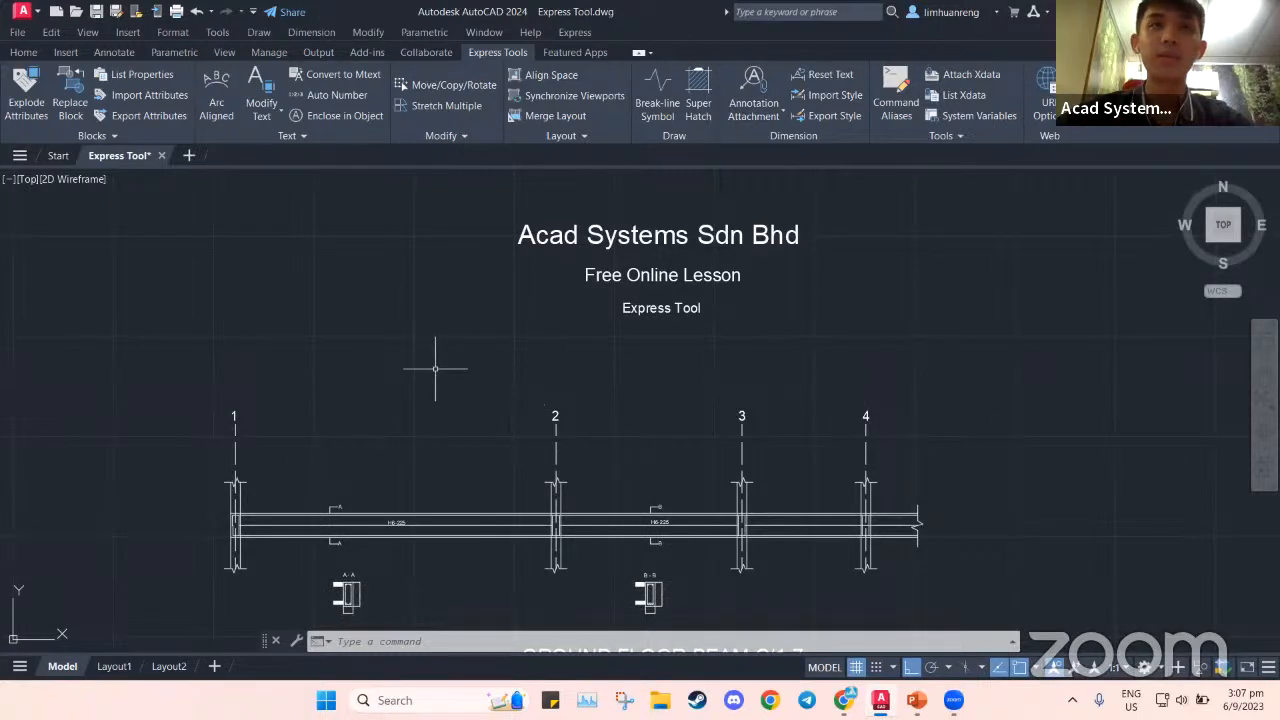
pyautogui.click(338, 94)
# Number the three title lines top to bottom as prefixes 1, 2, 3, sorted by Y
pyautogui.click(481, 205)
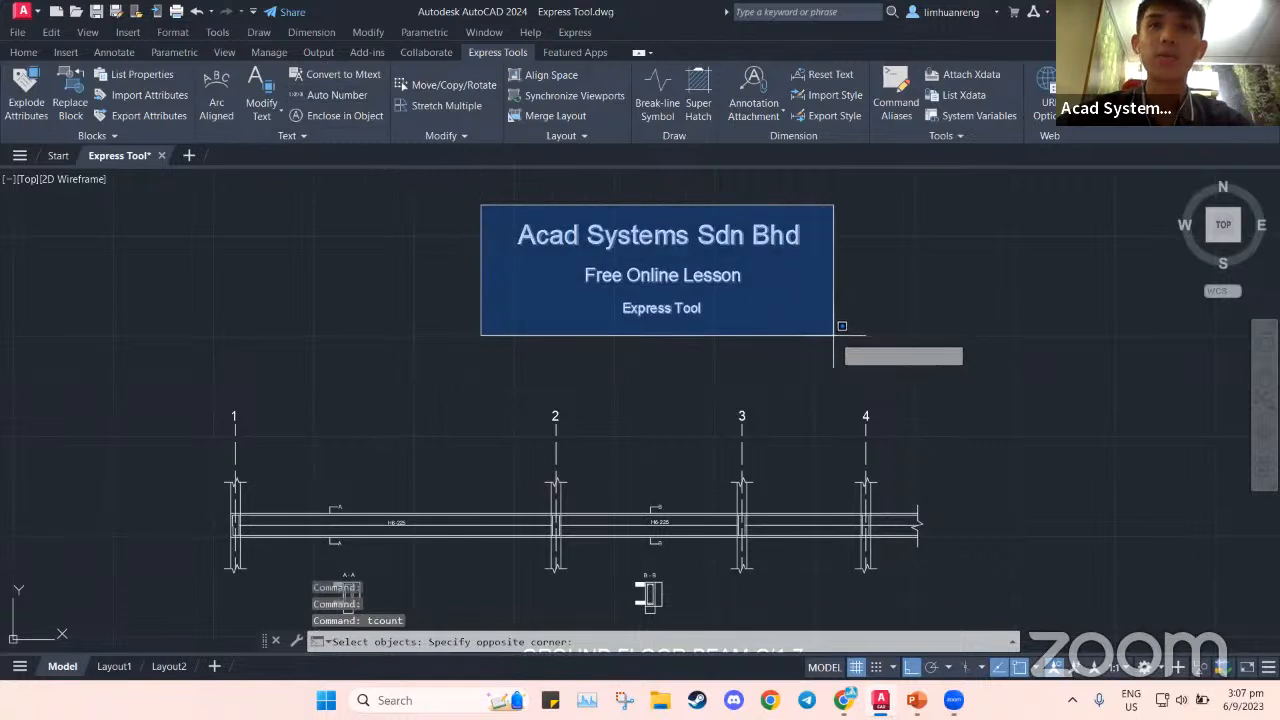
pyautogui.click(842, 333)
pyautogui.press('Return')
pyautogui.press('Down')
pyautogui.press('Return')
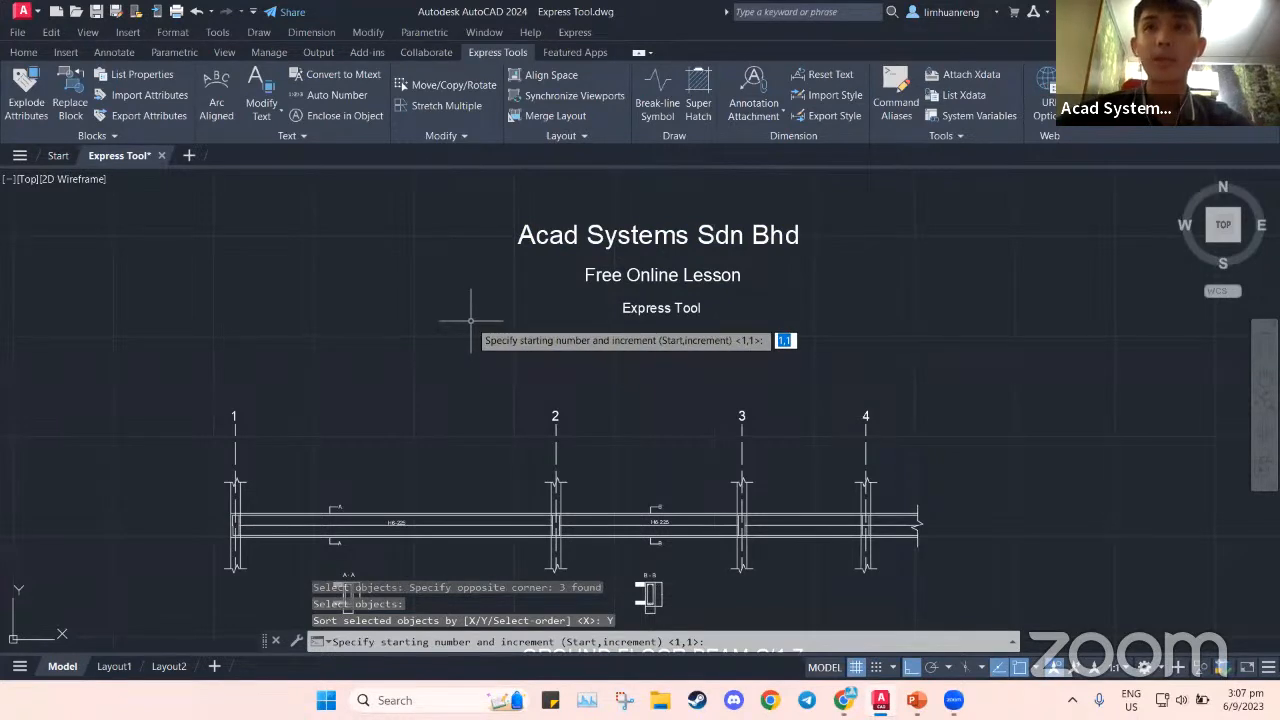
pyautogui.press('Return')
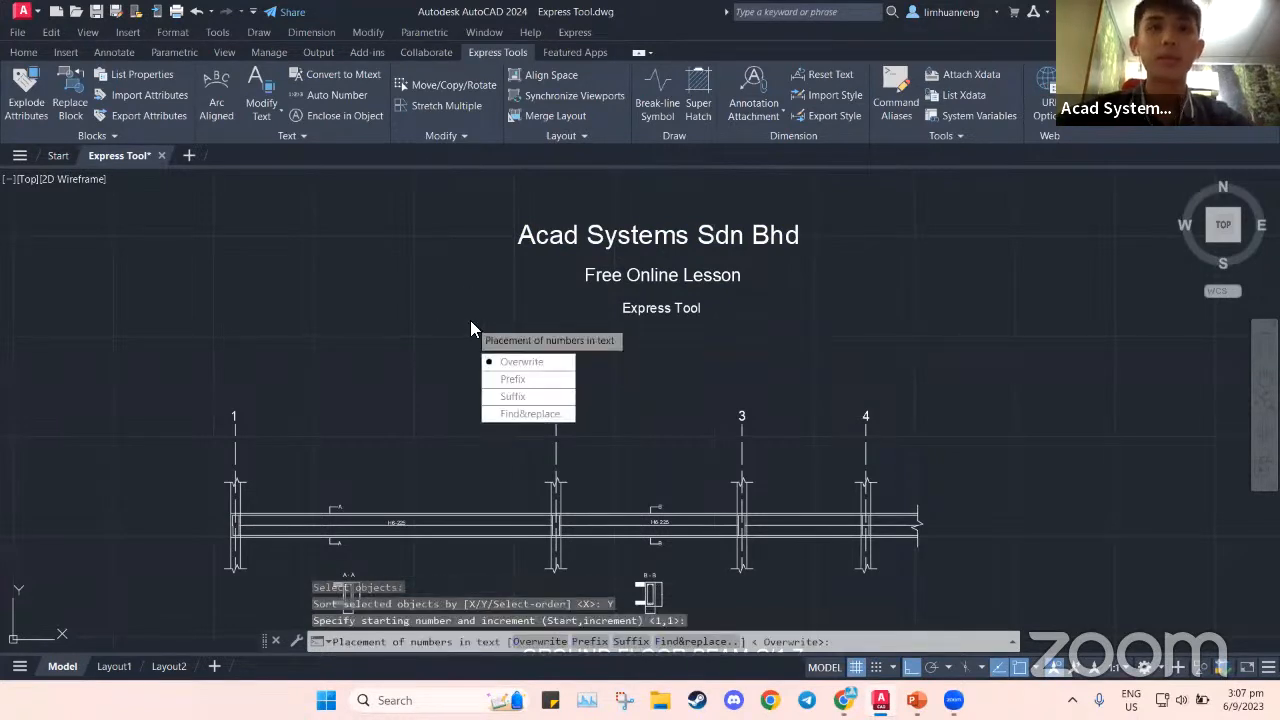
pyautogui.click(511, 380)
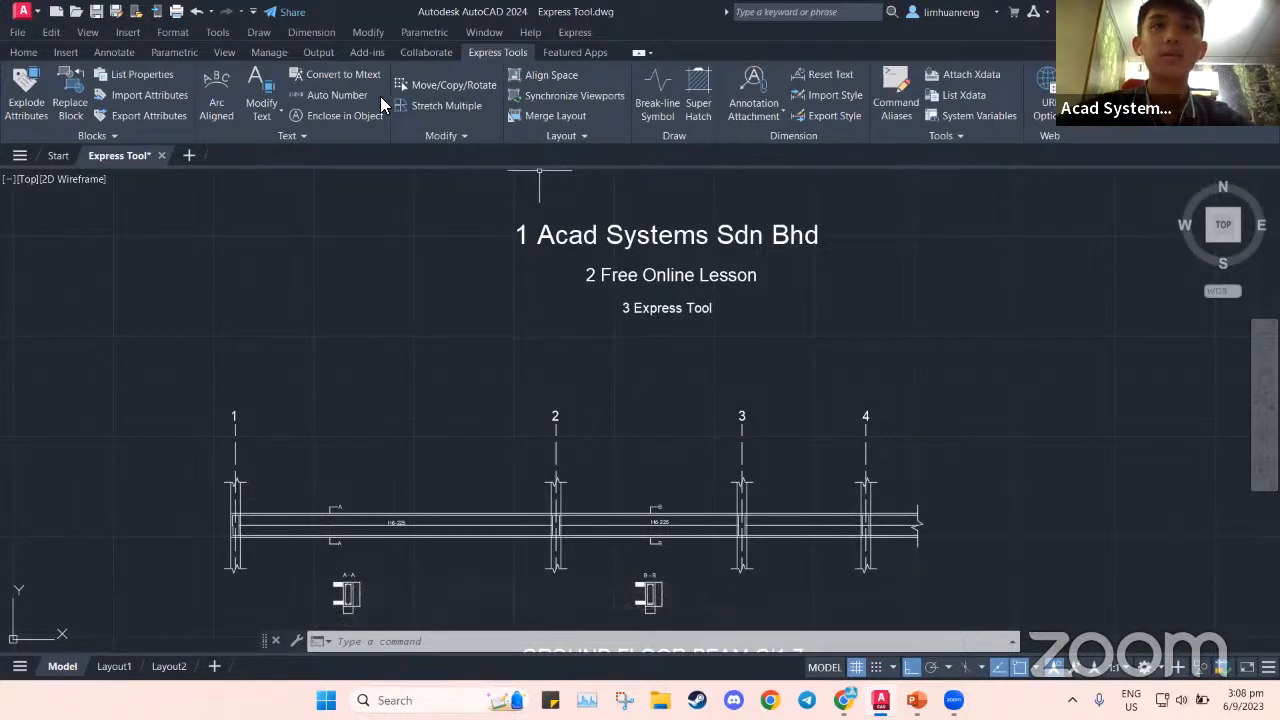
# Append suffix numbers 1–3 to the titles in pick order: Acad Systems, Express Tool, Free Online Lesson
pyautogui.click(348, 96)
pyautogui.click(725, 240)
pyautogui.click(706, 310)
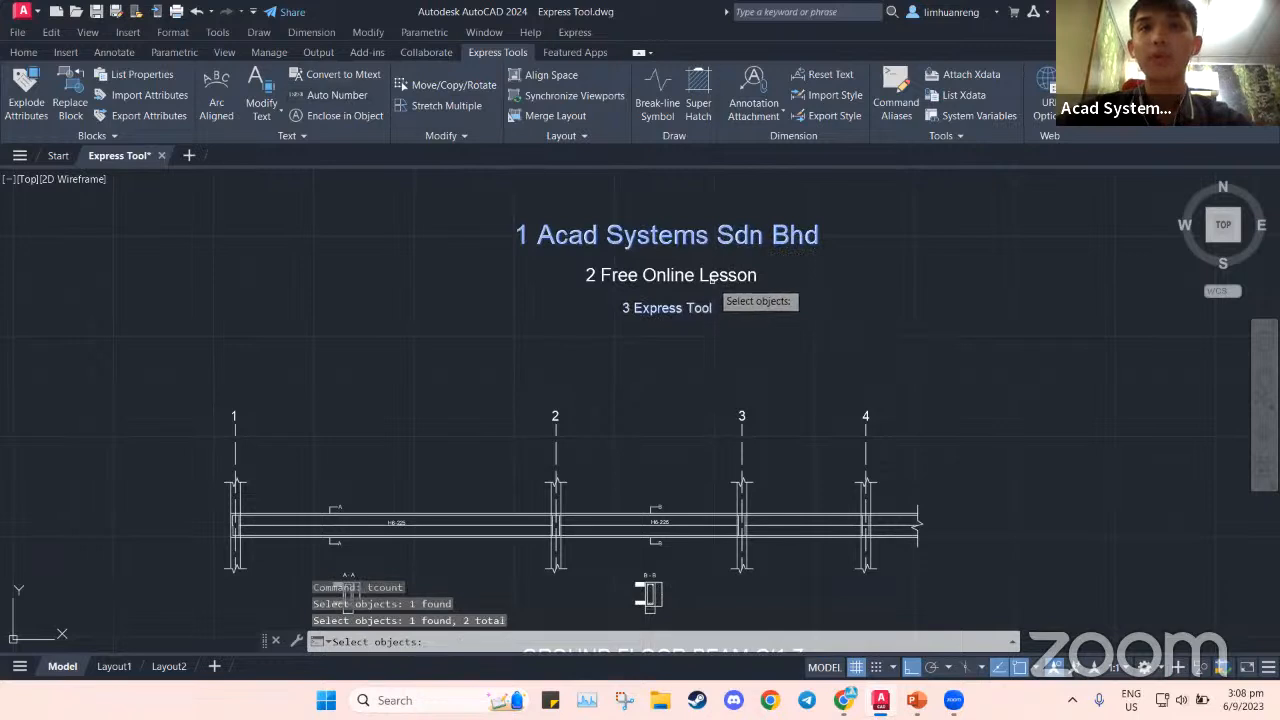
pyautogui.click(735, 278)
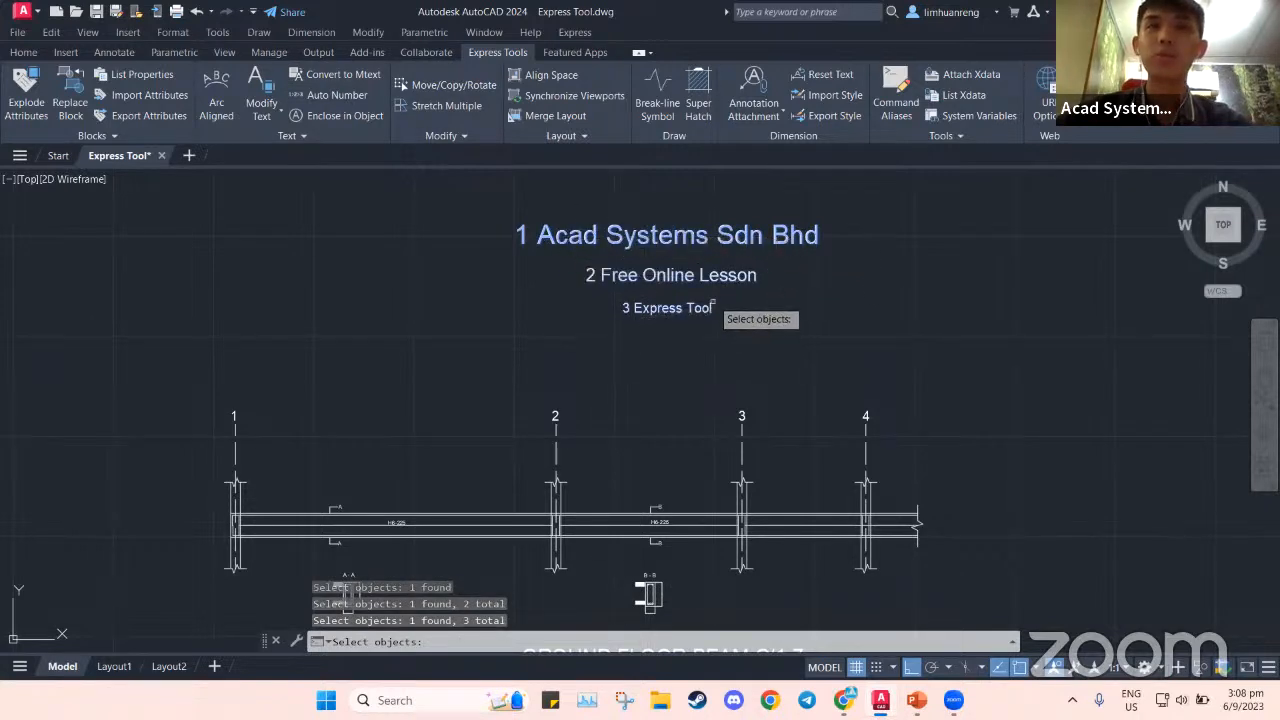
pyautogui.press('Return')
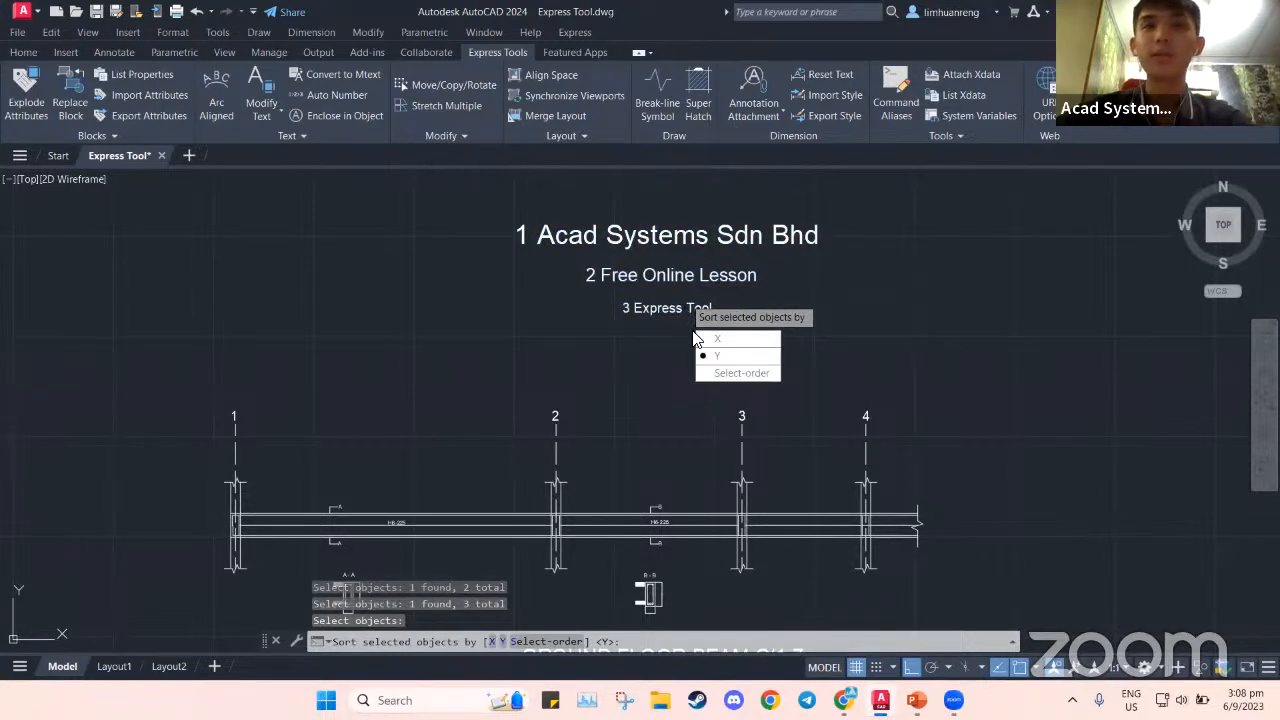
pyautogui.click(740, 373)
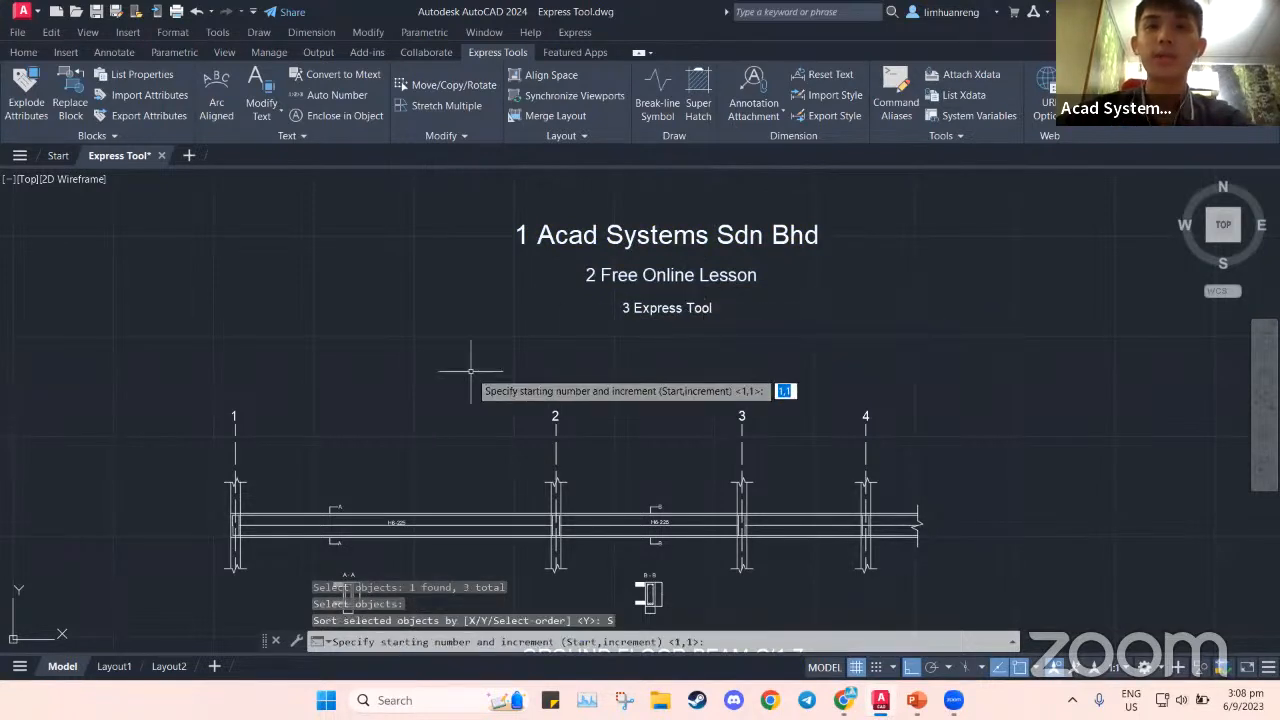
pyautogui.press('Return')
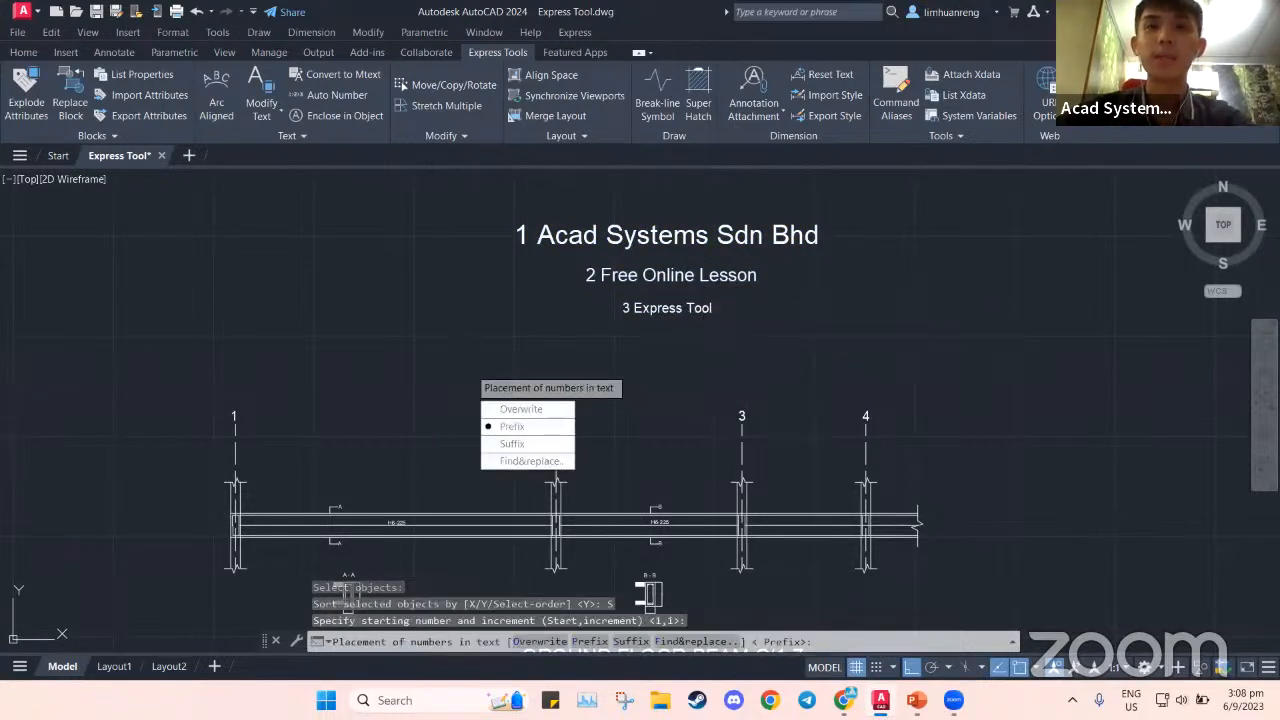
pyautogui.click(540, 444)
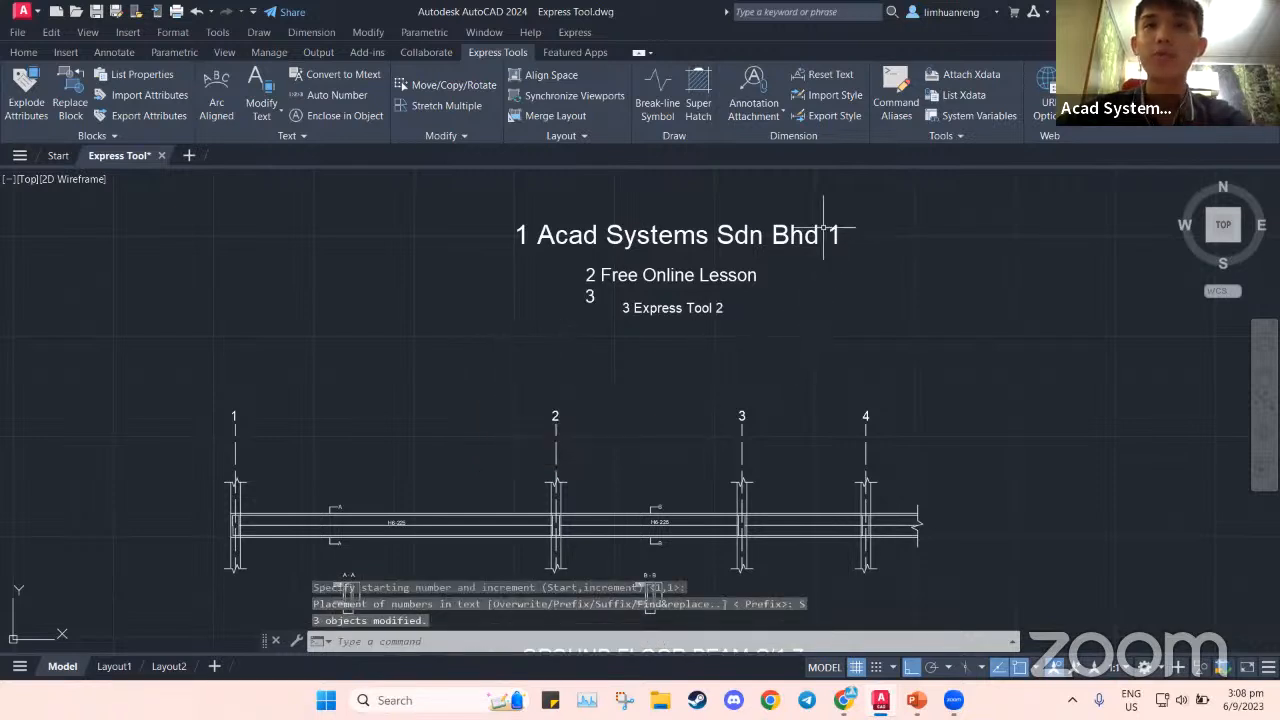
# Widen the Free Online Lesson mtext so it reads '2 Free Online Lesson 3' on one line
pyautogui.click(705, 276)
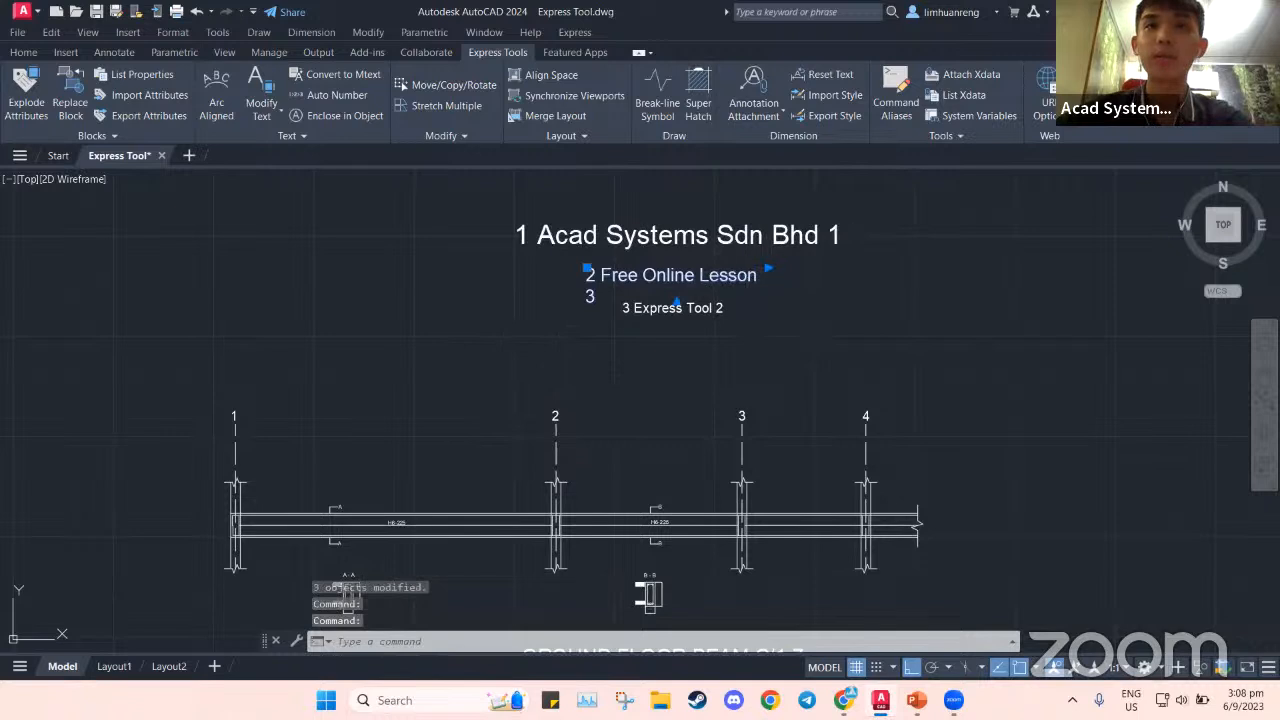
pyautogui.doubleClick(705, 276)
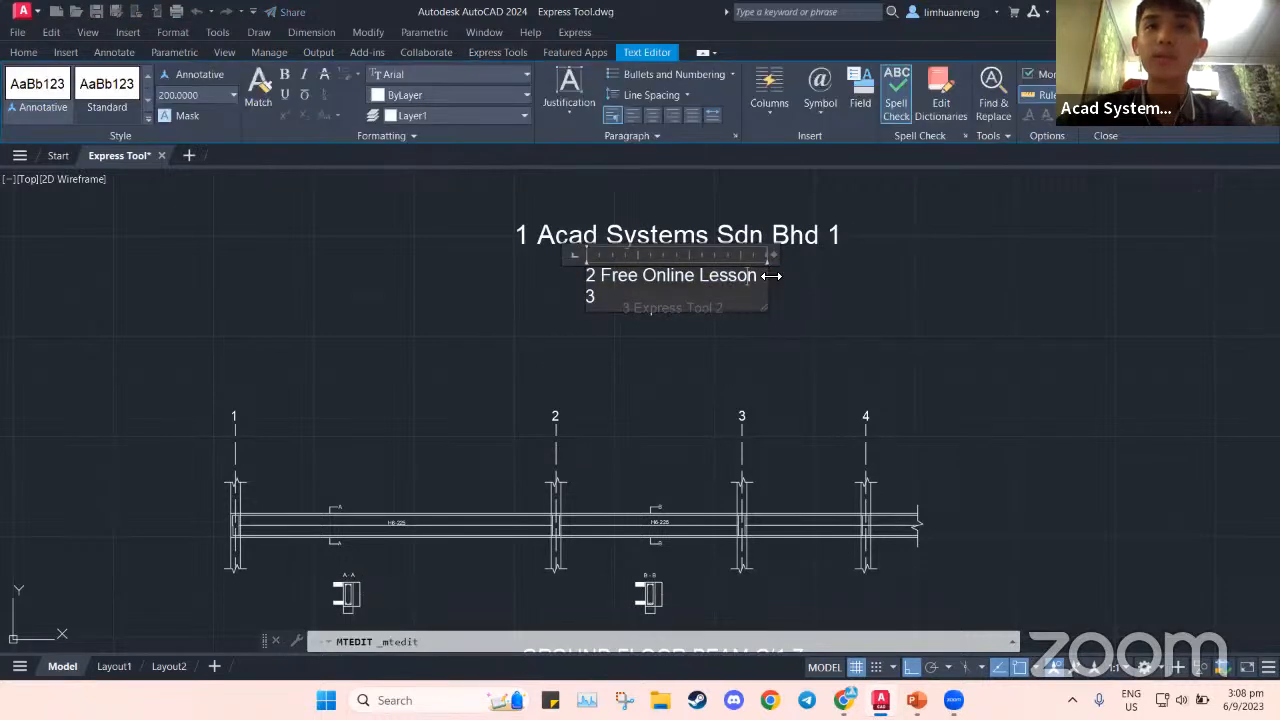
pyautogui.moveTo(768, 276); pyautogui.dragTo(801, 276)
pyautogui.click(855, 325)
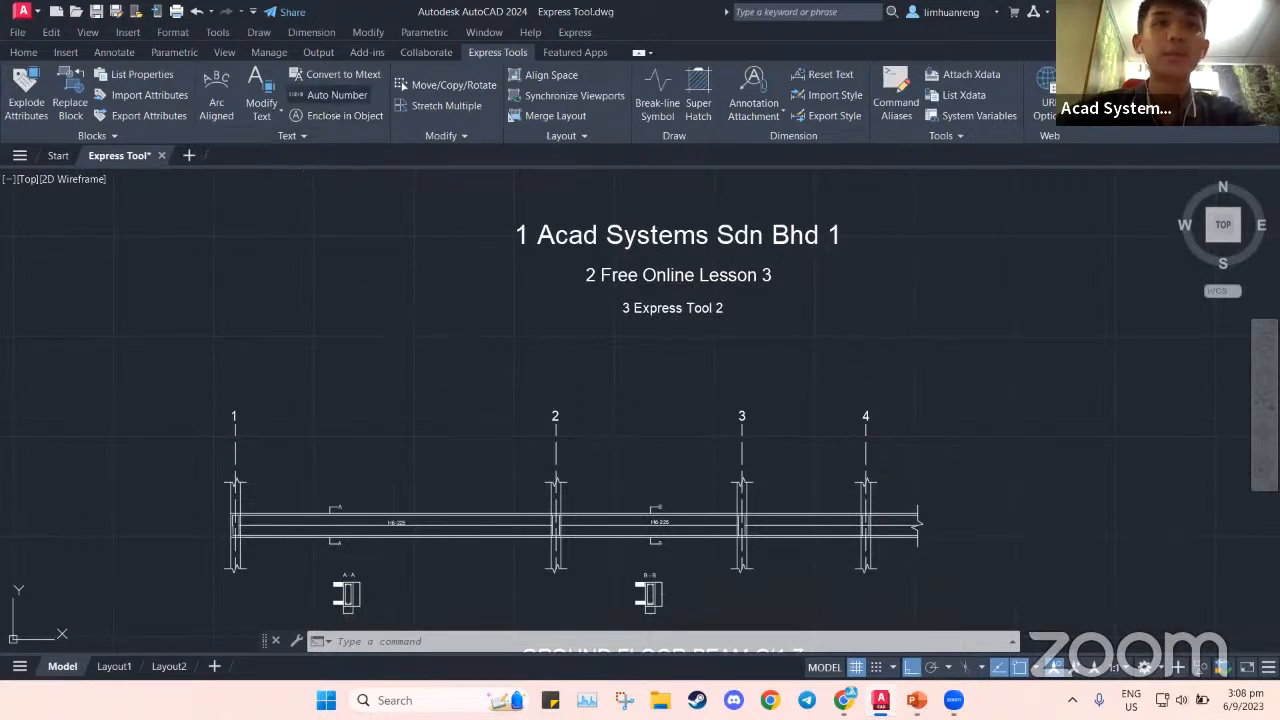
# Run Auto Number and pick the grid labels one by one in the order 1, 3, 2, 4
pyautogui.click(337, 94)
pyautogui.click(207, 387)
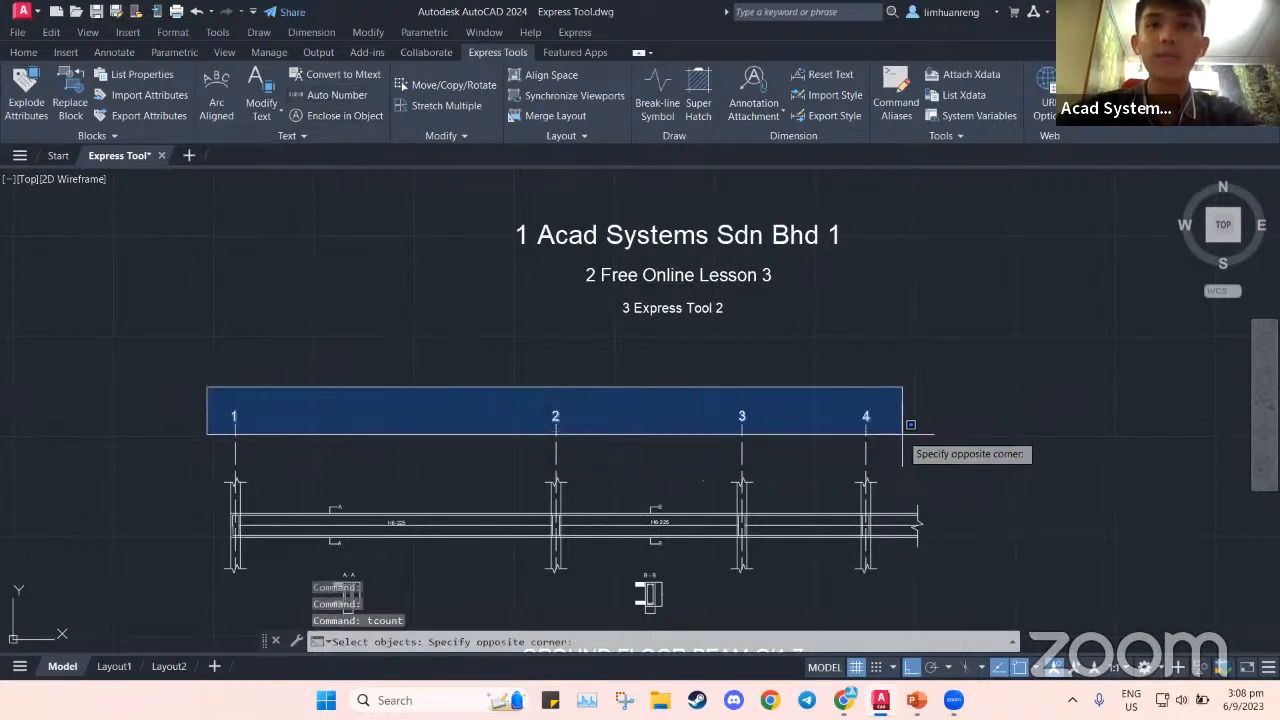
pyautogui.click(910, 432)
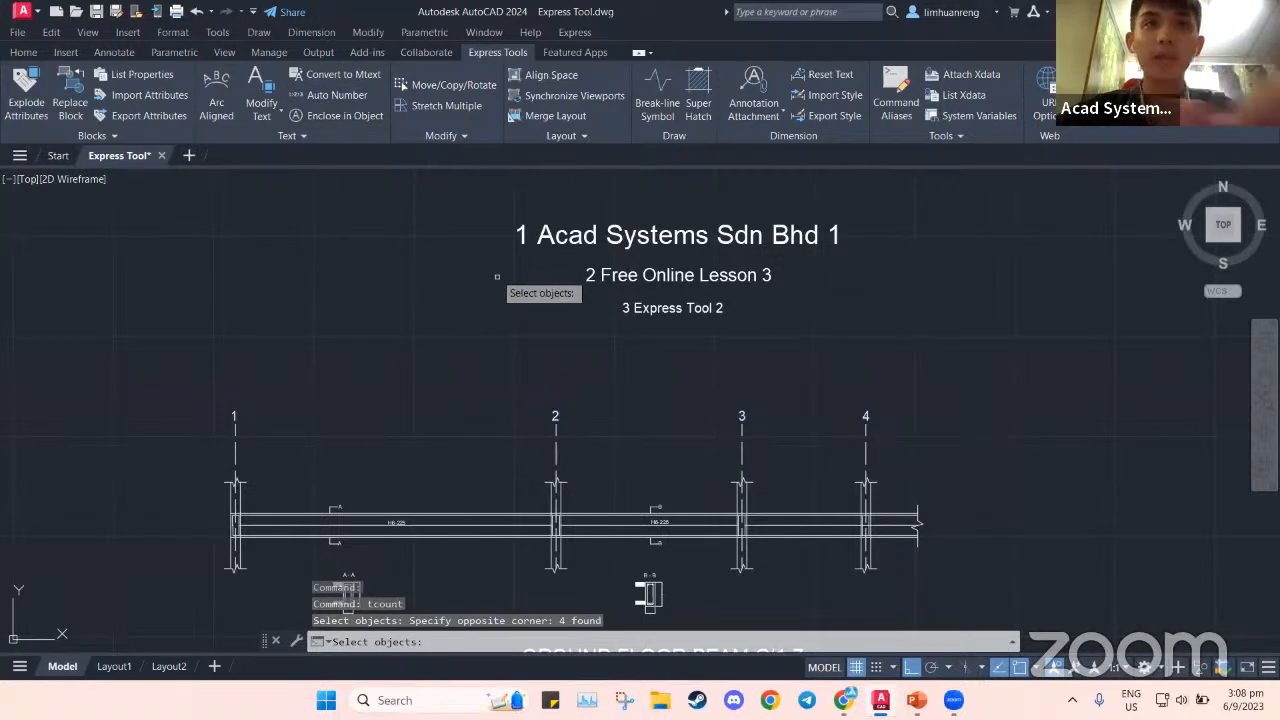
pyautogui.click(332, 94)
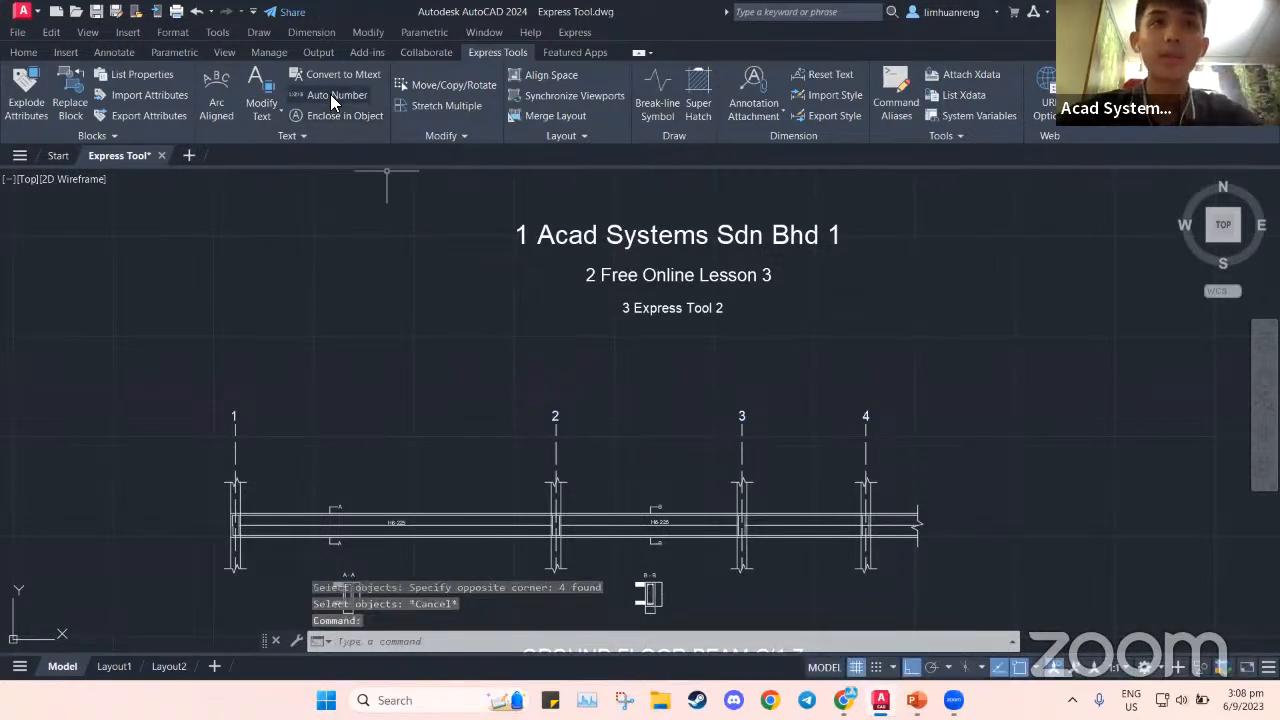
pyautogui.click(234, 416)
pyautogui.click(742, 416)
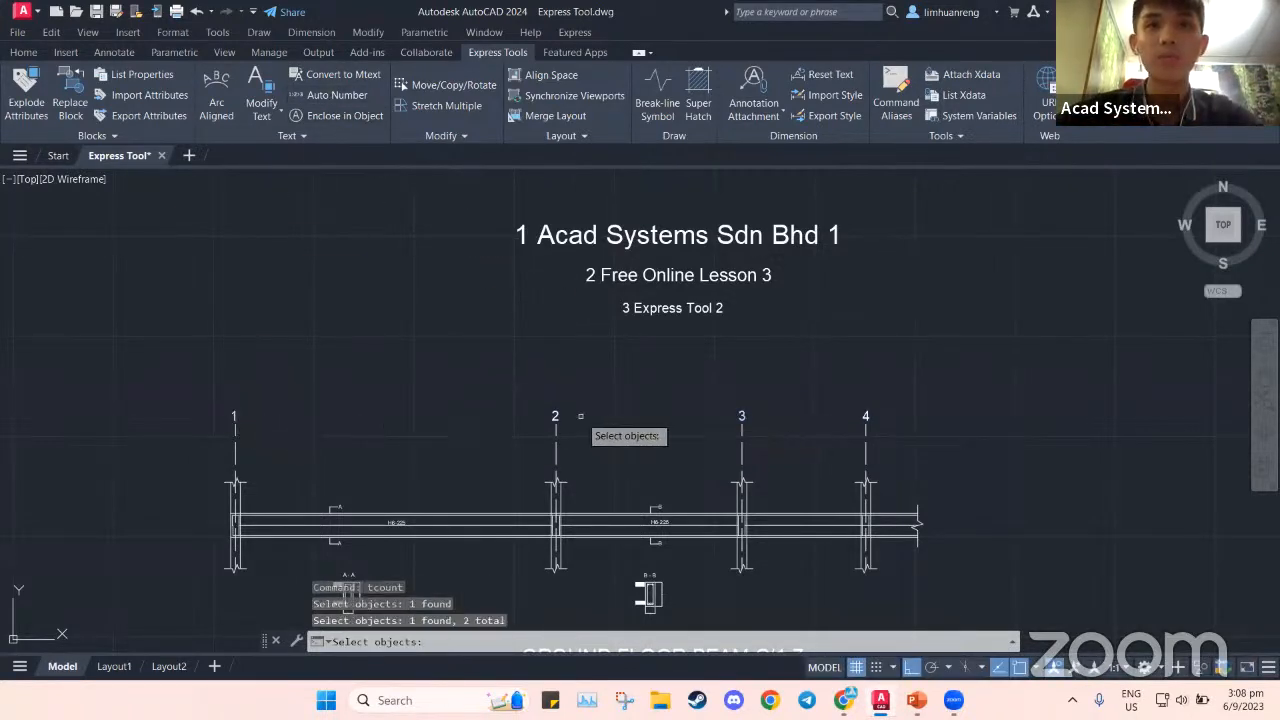
pyautogui.click(555, 416)
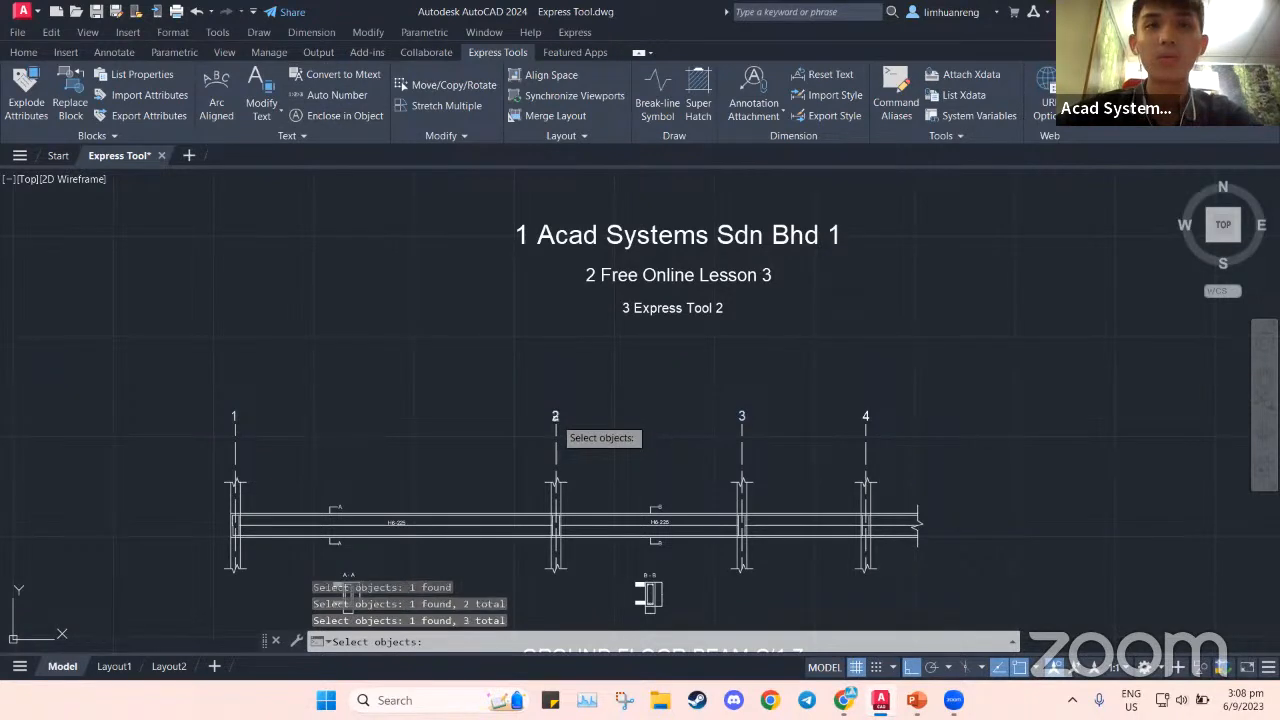
pyautogui.click(866, 416)
pyautogui.press('Return')
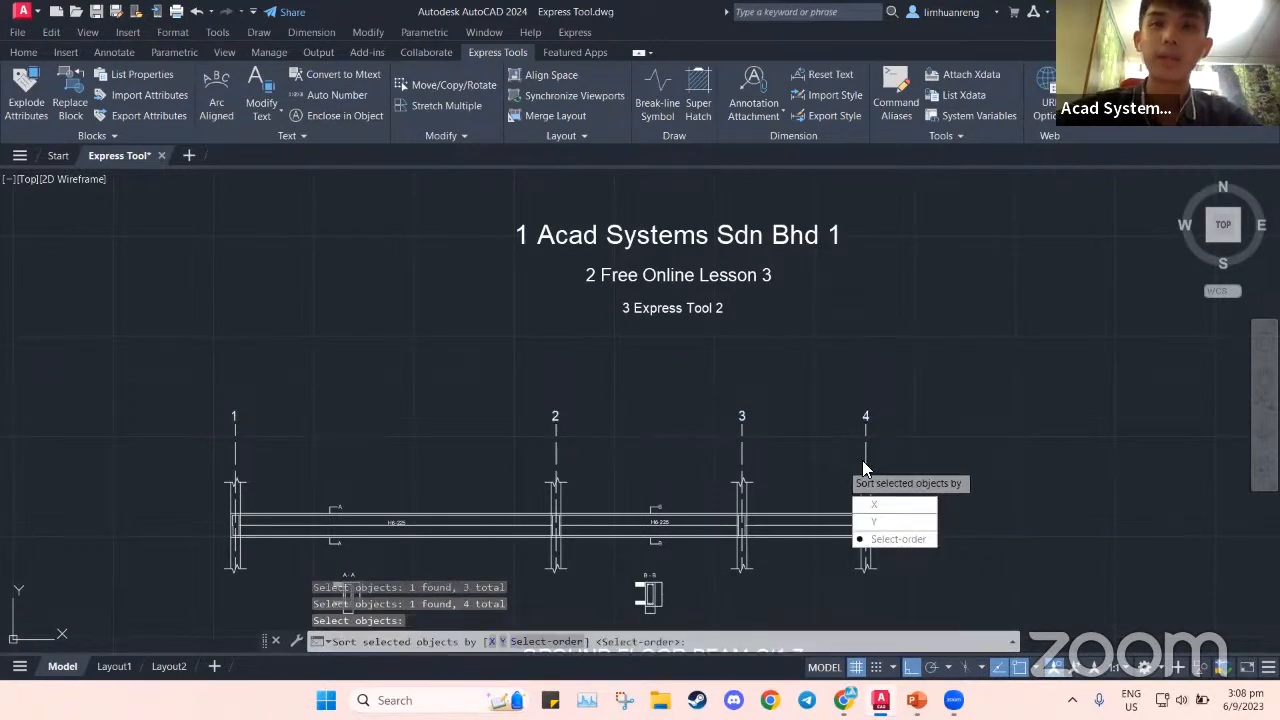
# Number them in picked order from 1 with increment 1, overwriting the label text
pyautogui.click(898, 539)
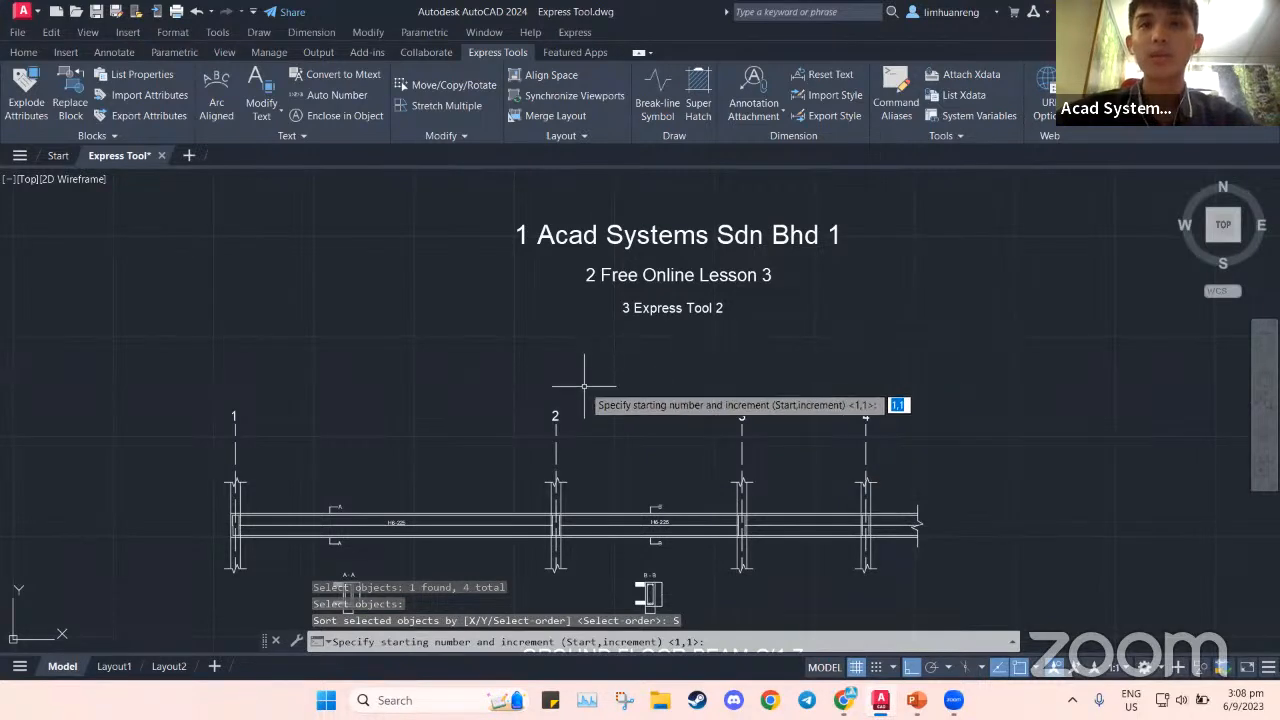
pyautogui.press('Return')
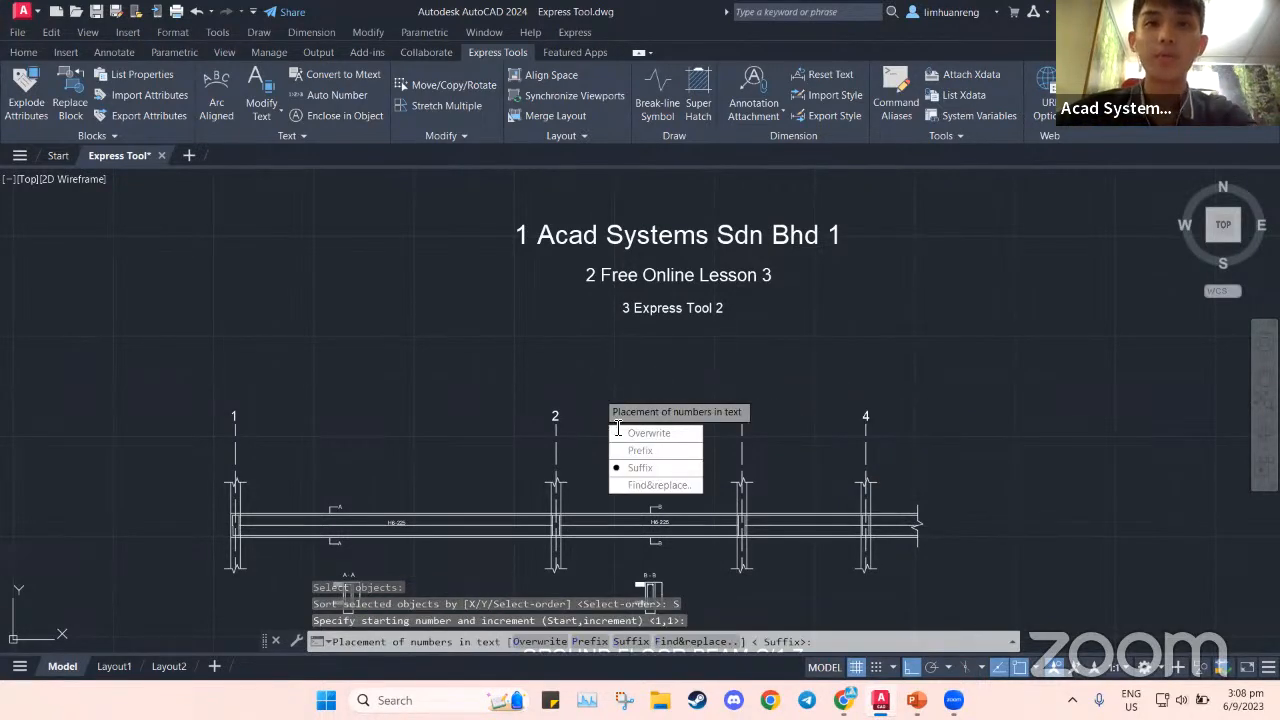
pyautogui.click(672, 437)
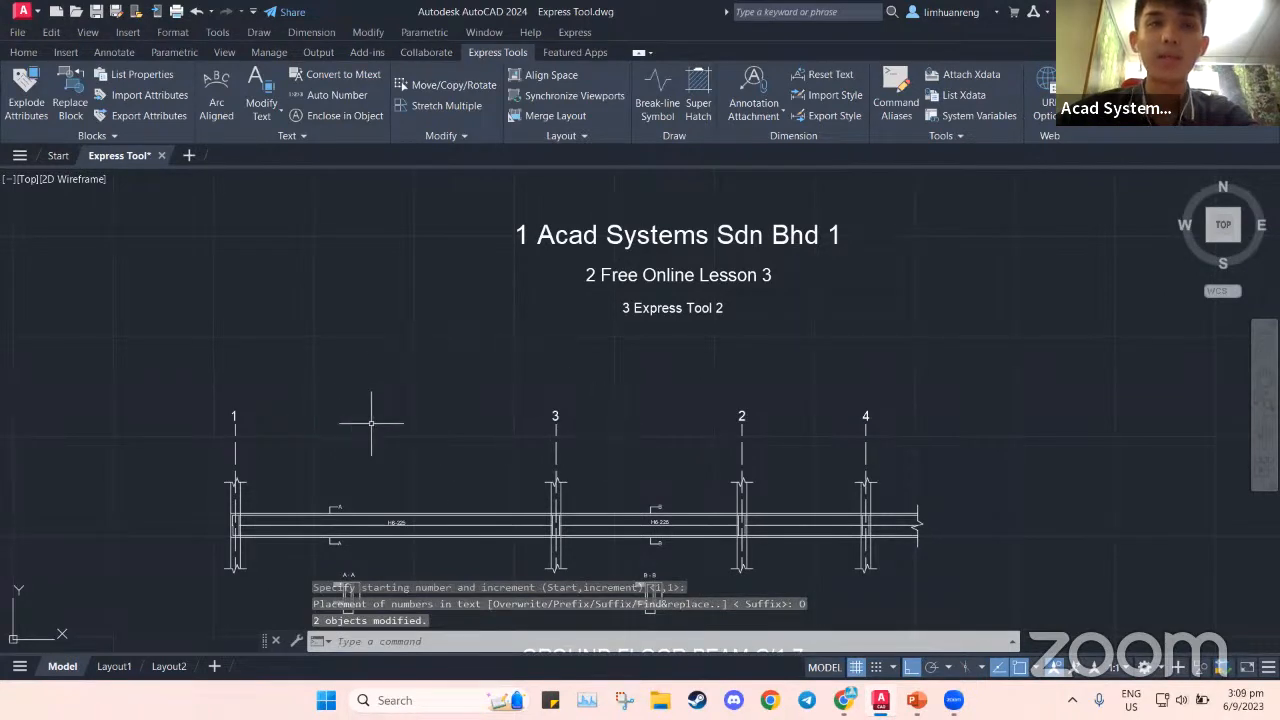
pyautogui.click(325, 95)
# Window-select the four grid labels, sort by X, and find-and-replace '2' so that label becomes 3
pyautogui.click(199, 371)
pyautogui.click(914, 432)
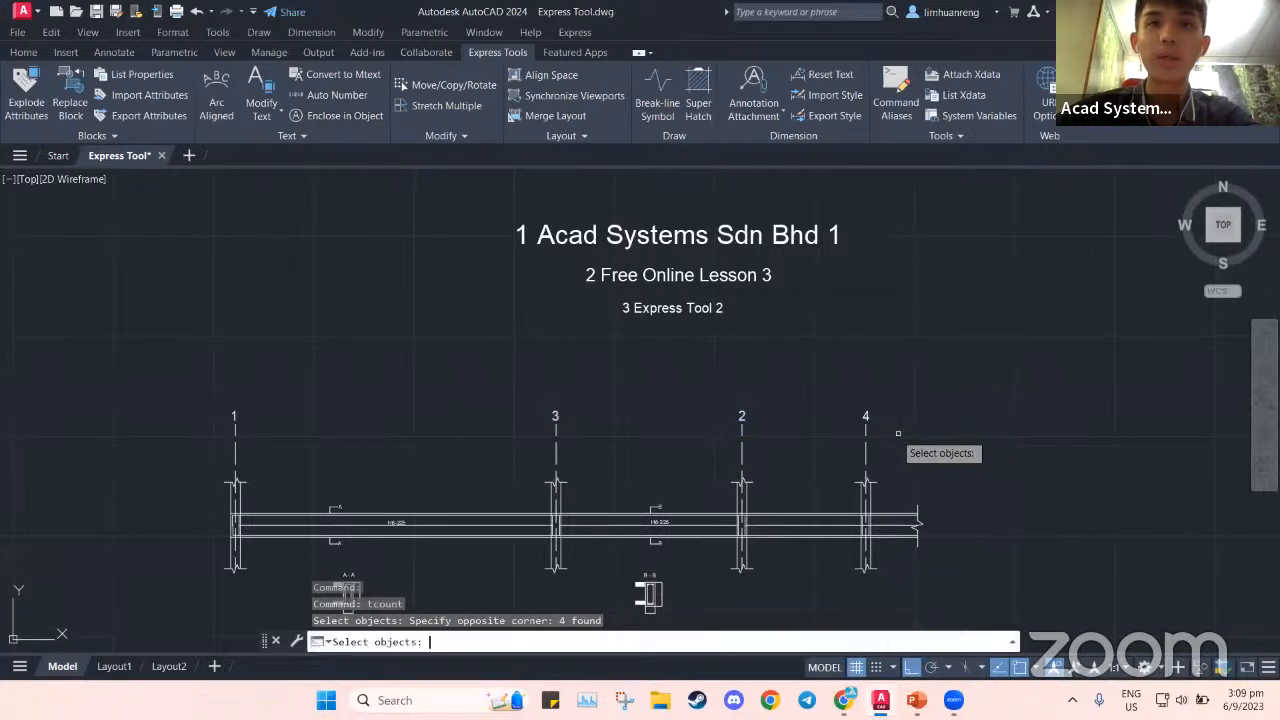
pyautogui.press('Return')
pyautogui.click(713, 478)
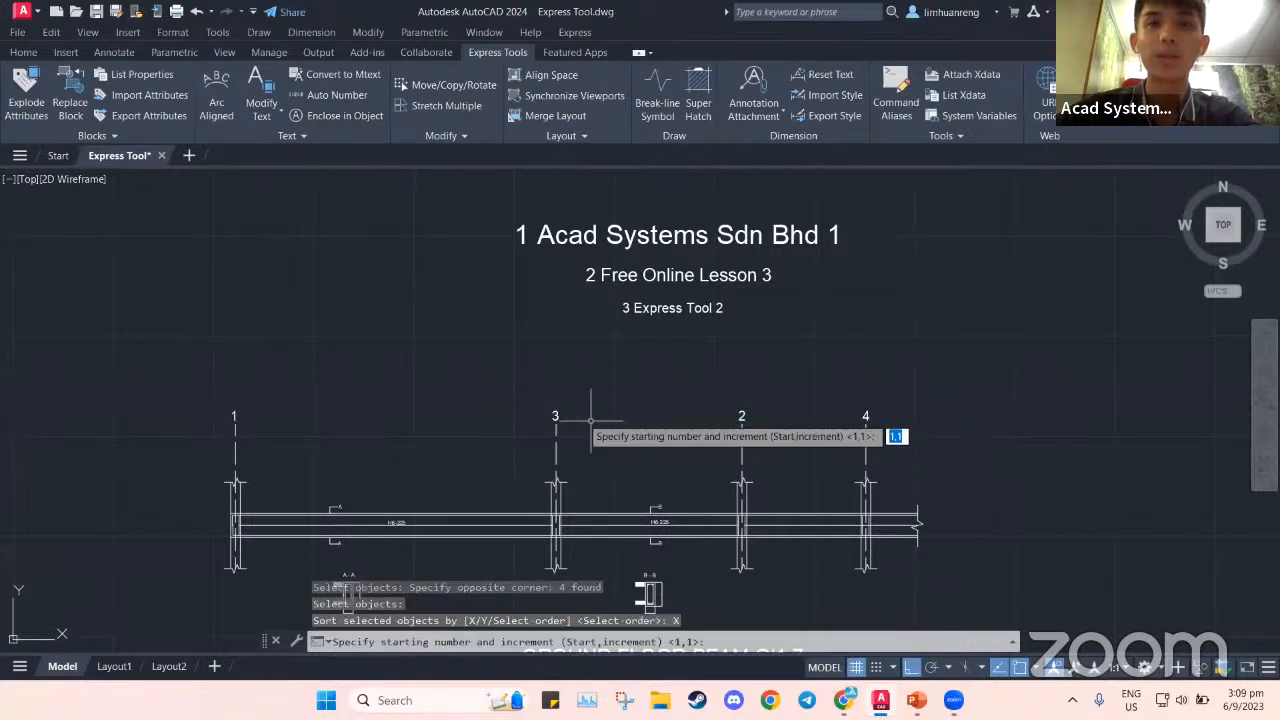
pyautogui.press('Return')
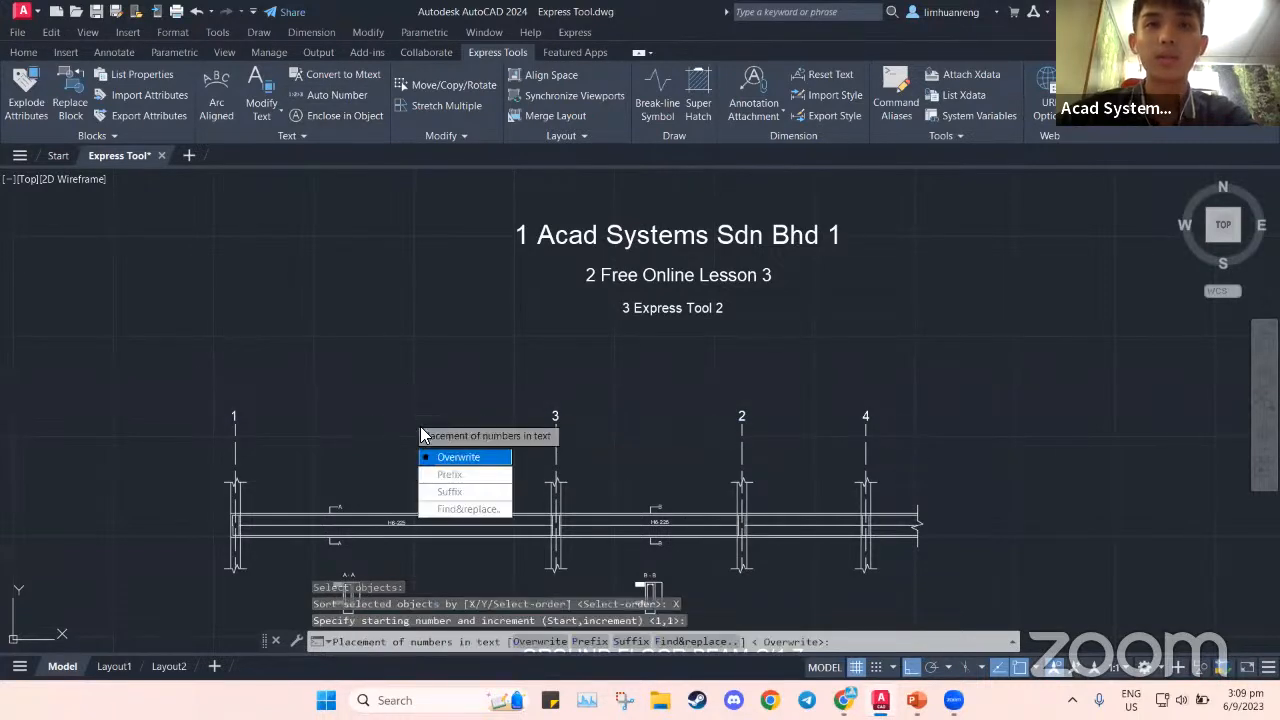
pyautogui.click(456, 511)
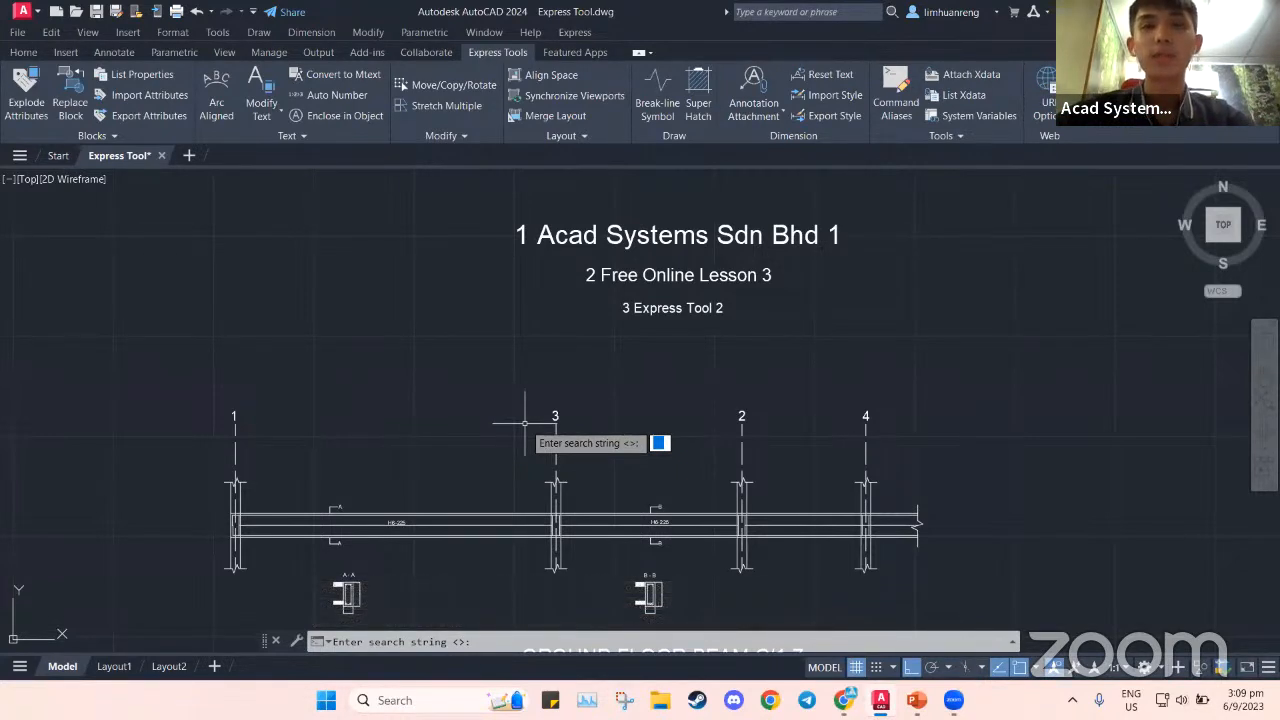
pyautogui.write('2')
pyautogui.press('Return')
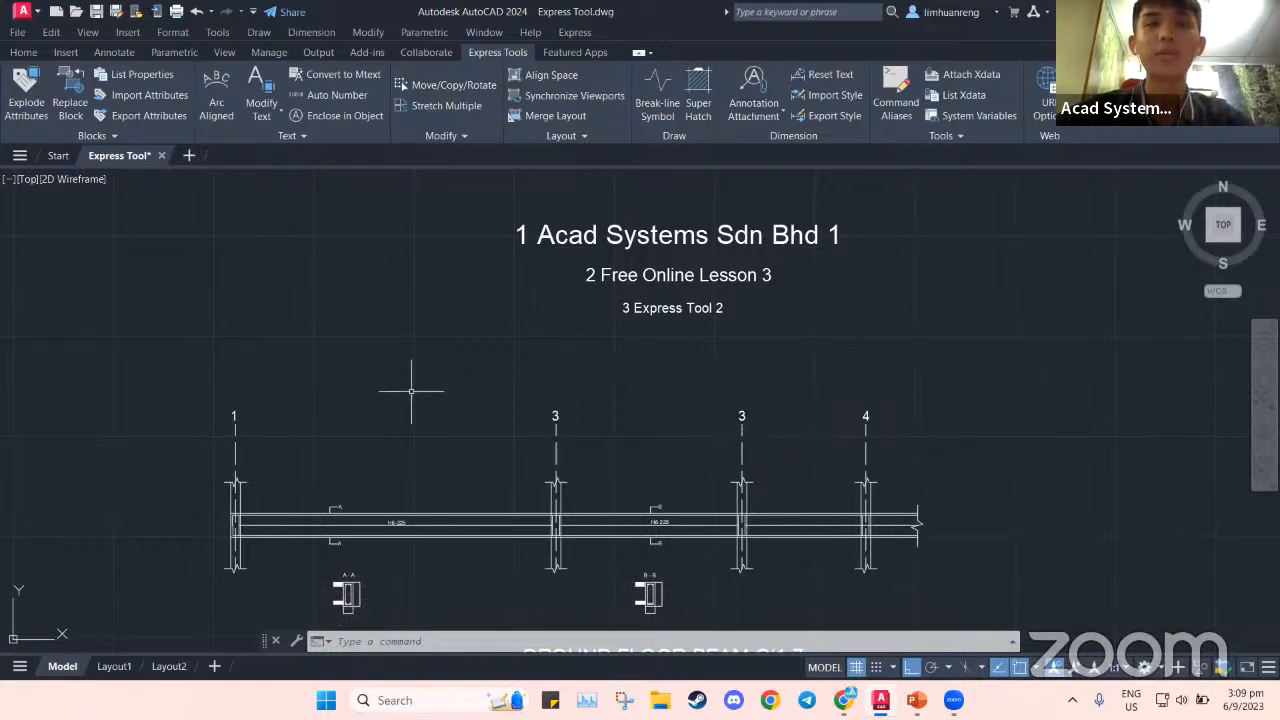
pyautogui.moveTo(661, 443); pyautogui.dragTo(665, 428, button='middle')
# Reveal the Enclose in Object (TCIRCLE) point on the PowerPoint slide, then return to AutoCAD
pyautogui.moveTo(916, 700)
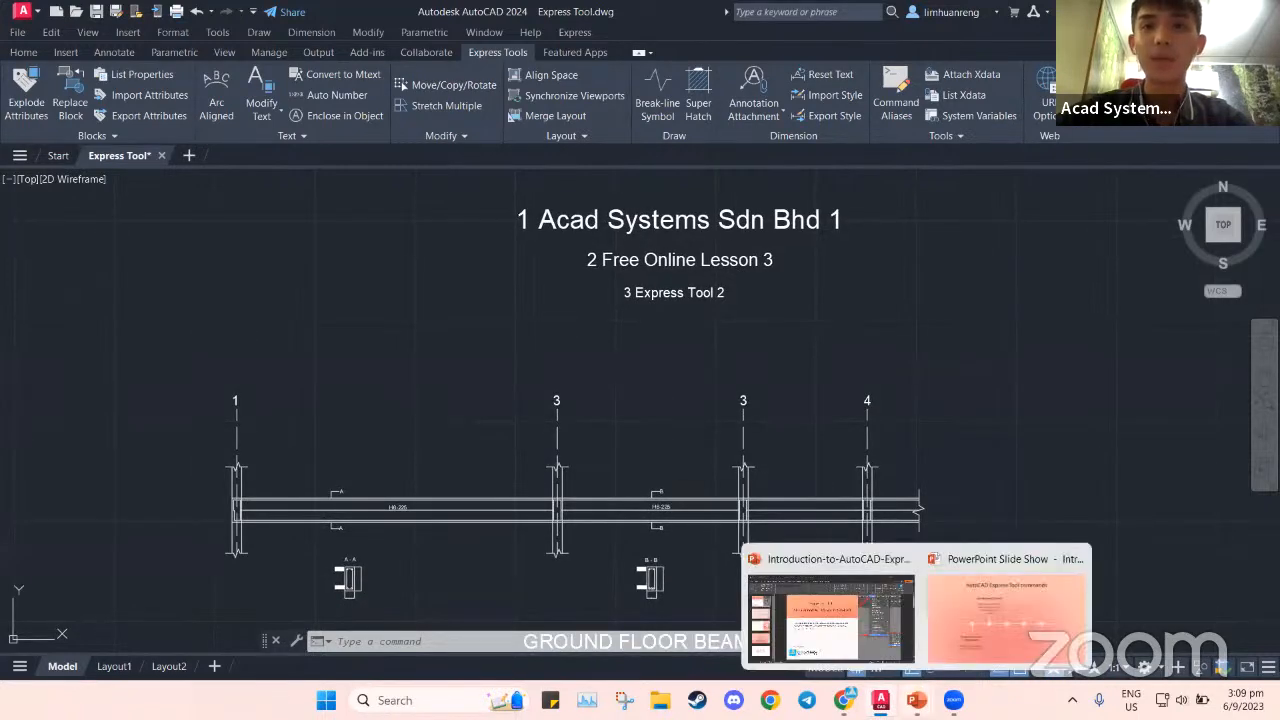
pyautogui.click(976, 632)
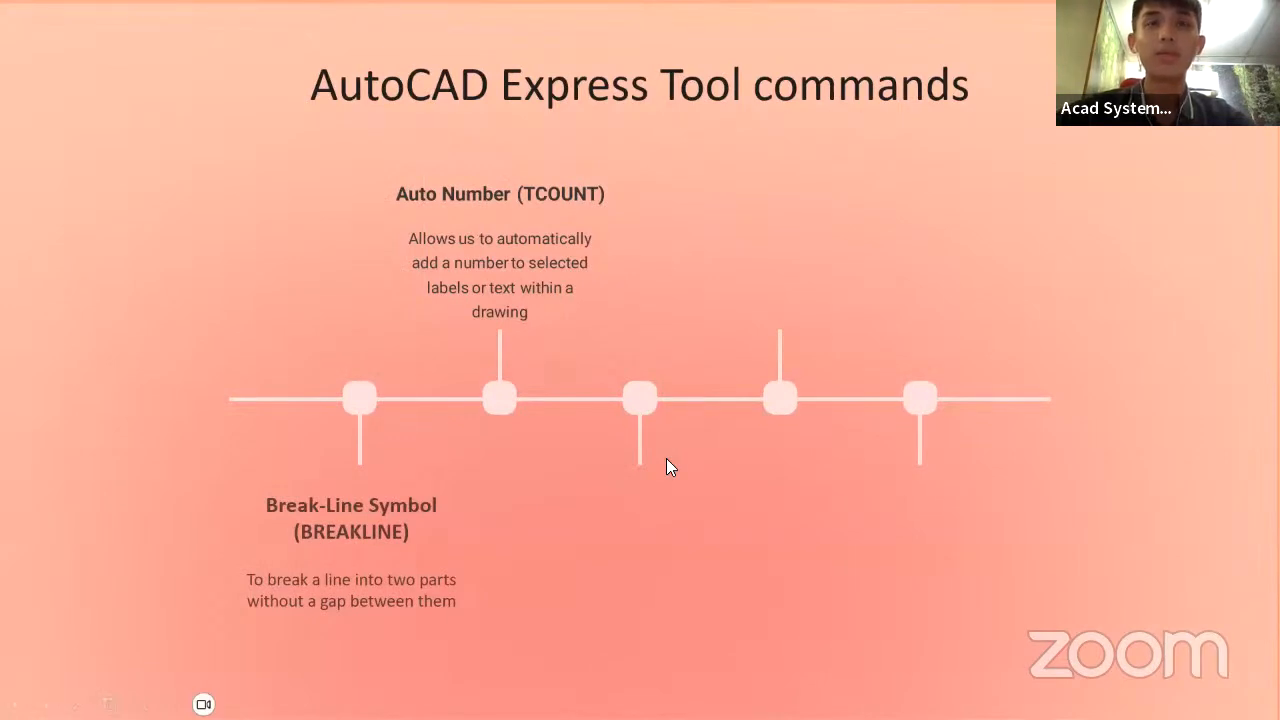
pyautogui.press('Right')
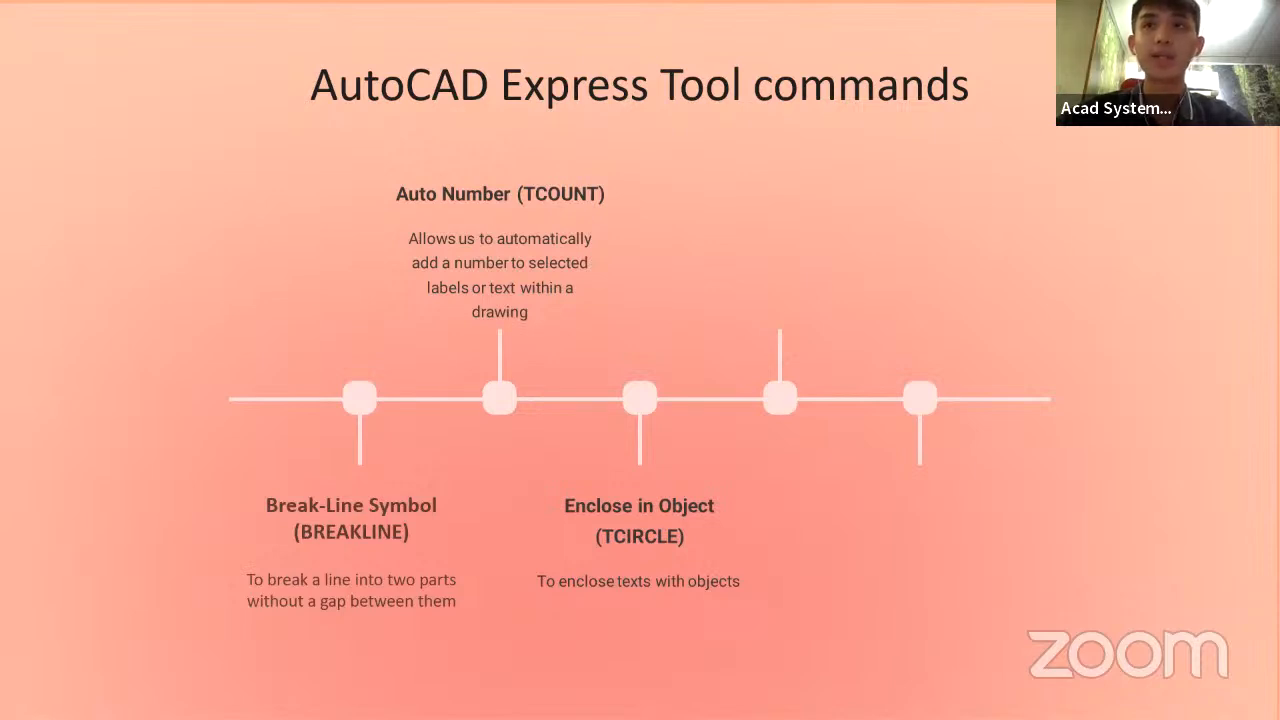
pyautogui.hotkey('alt', 'Tab')
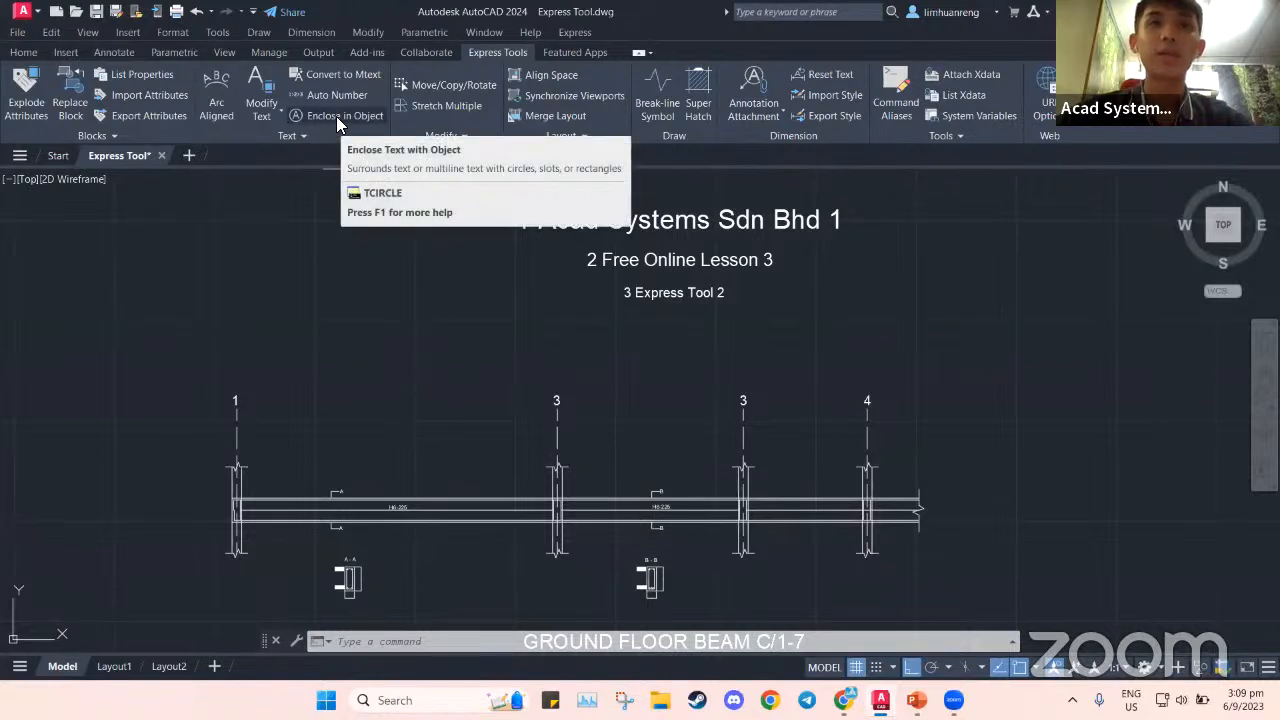
# Run TCIRCLE on the four grid labels with offset factor 0.35, enclosing them in variable-size circles
pyautogui.write('tcircle')
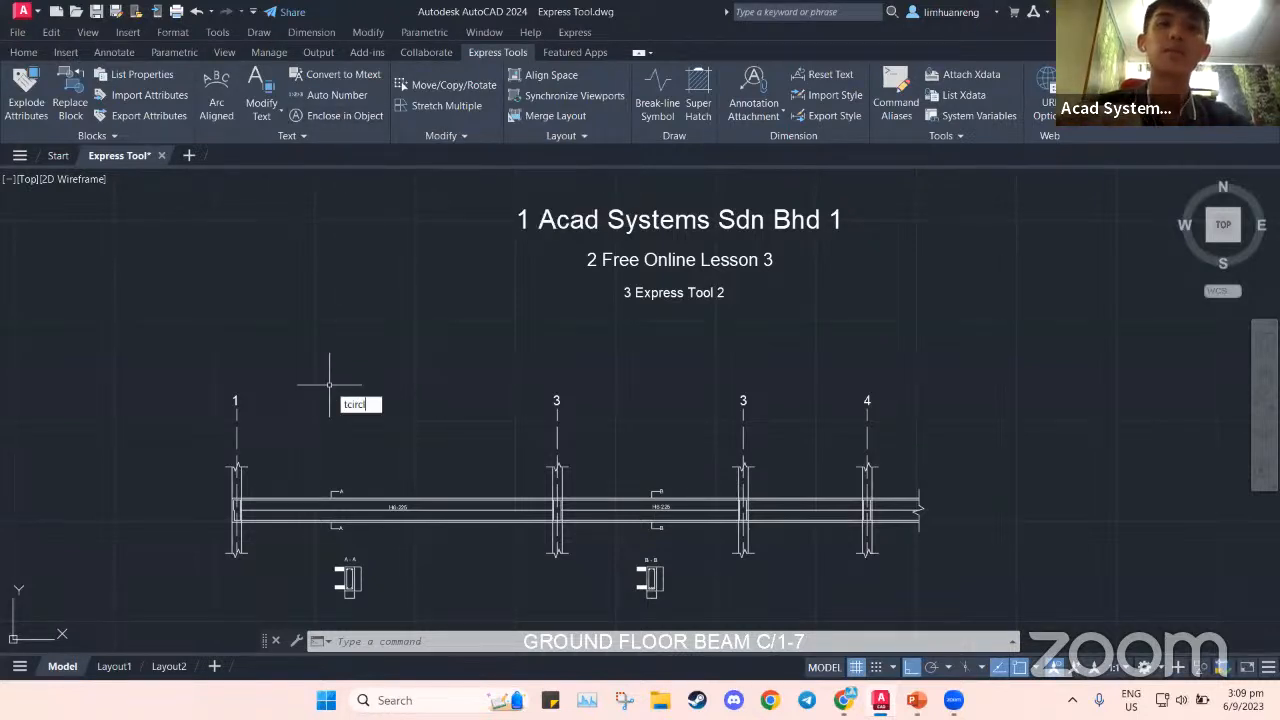
pyautogui.press('Return')
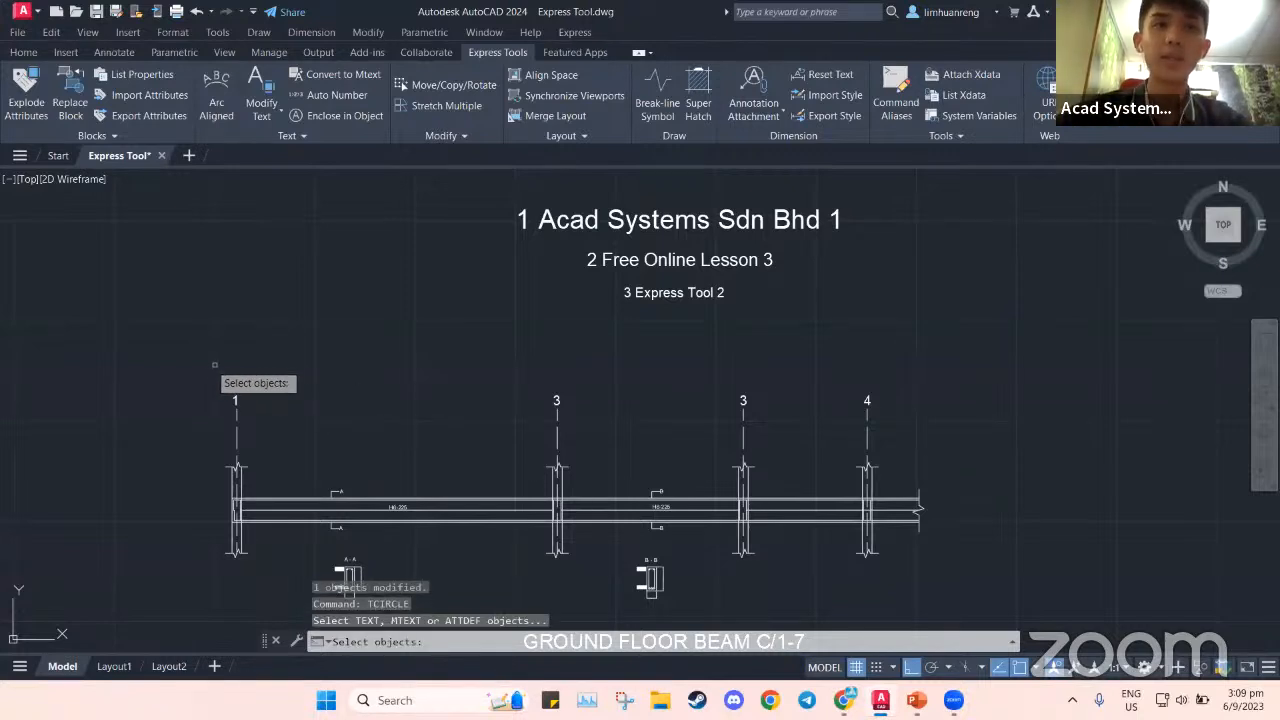
pyautogui.click(199, 370)
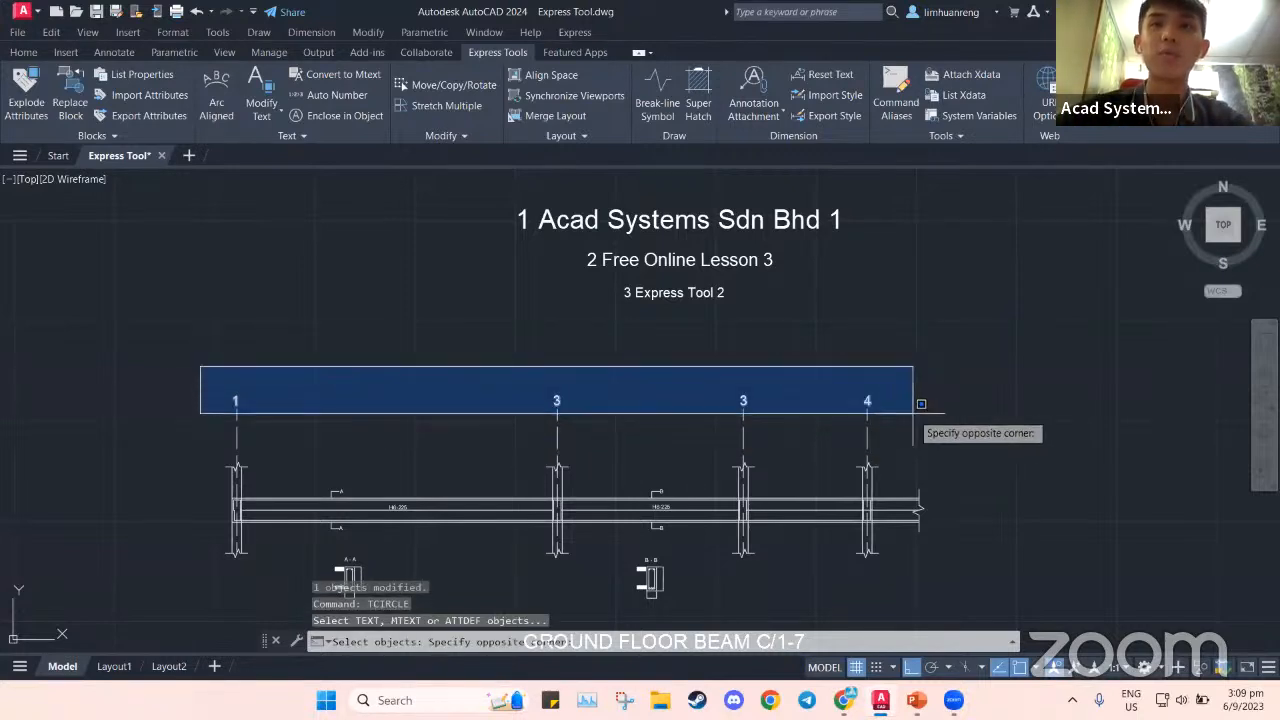
pyautogui.click(912, 413)
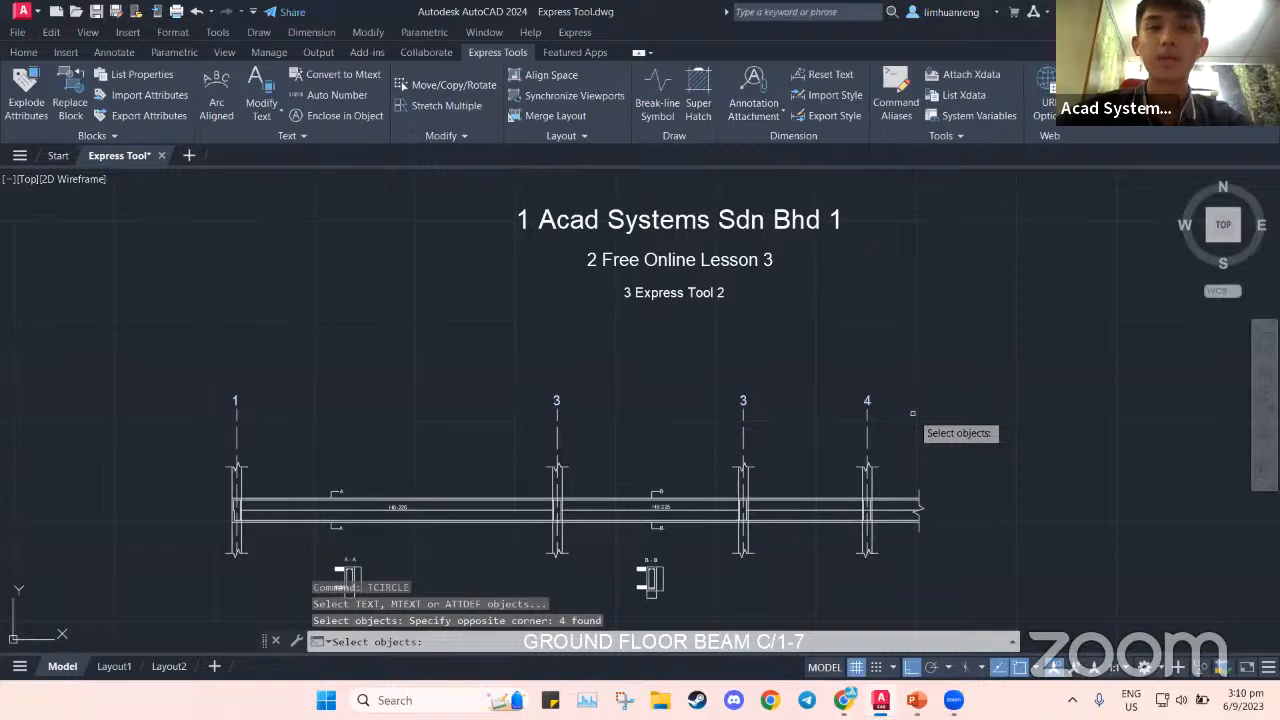
pyautogui.press('Return')
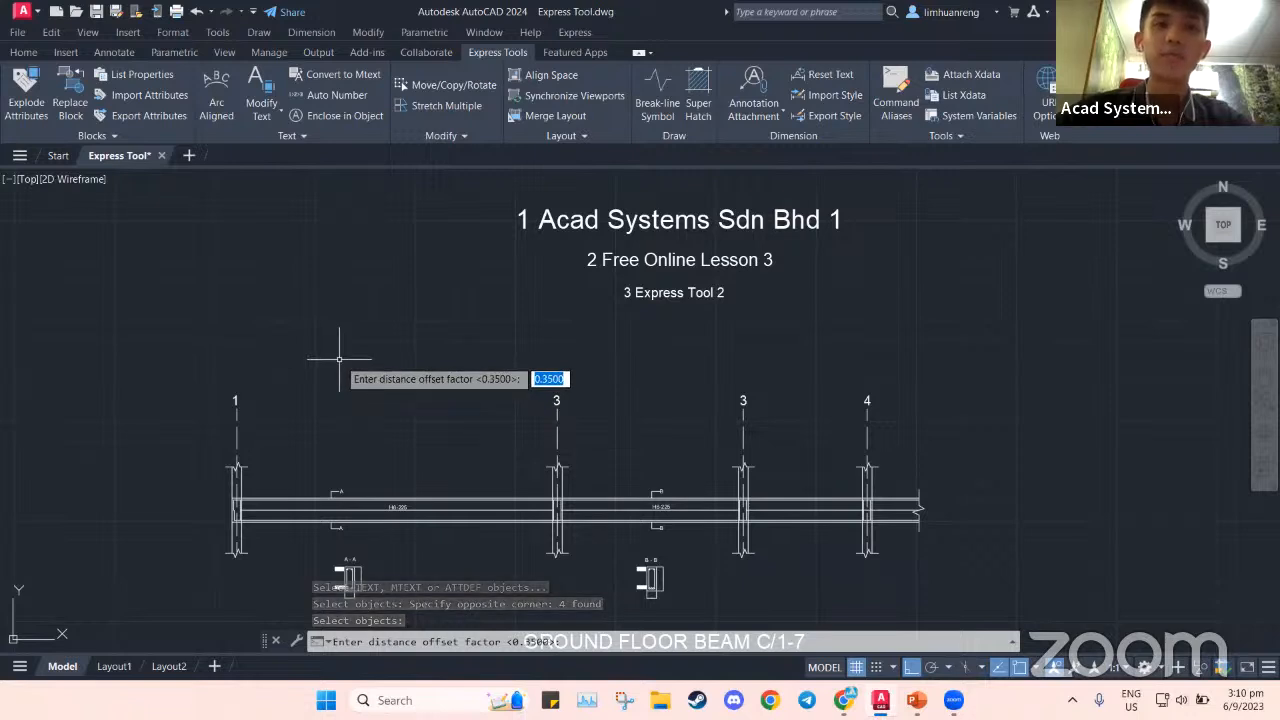
pyautogui.press('Return')
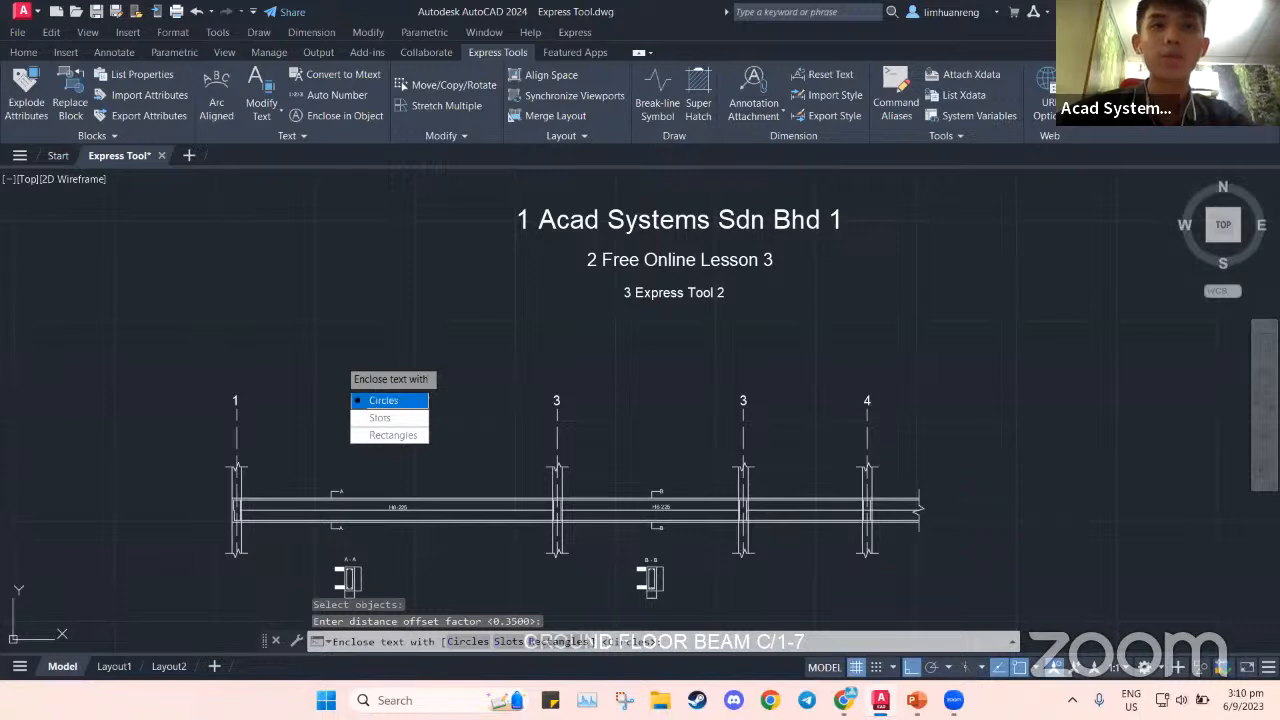
pyautogui.click(370, 402)
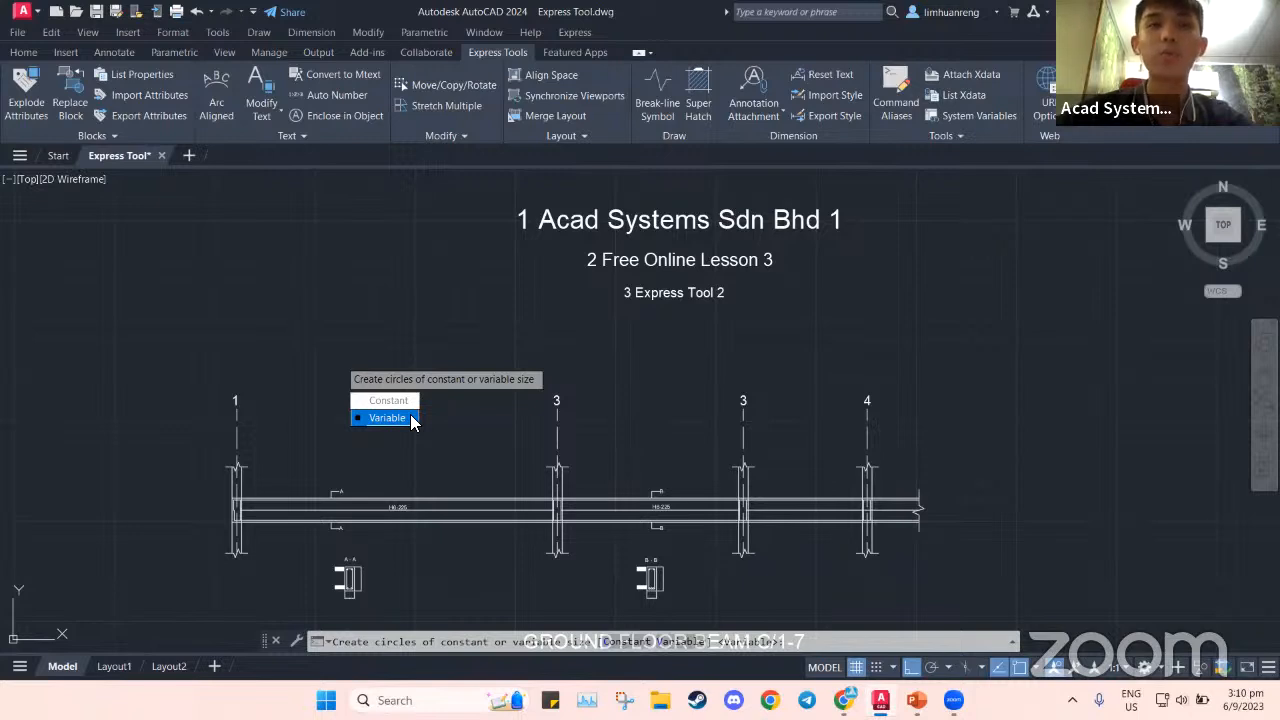
pyautogui.press('Up')
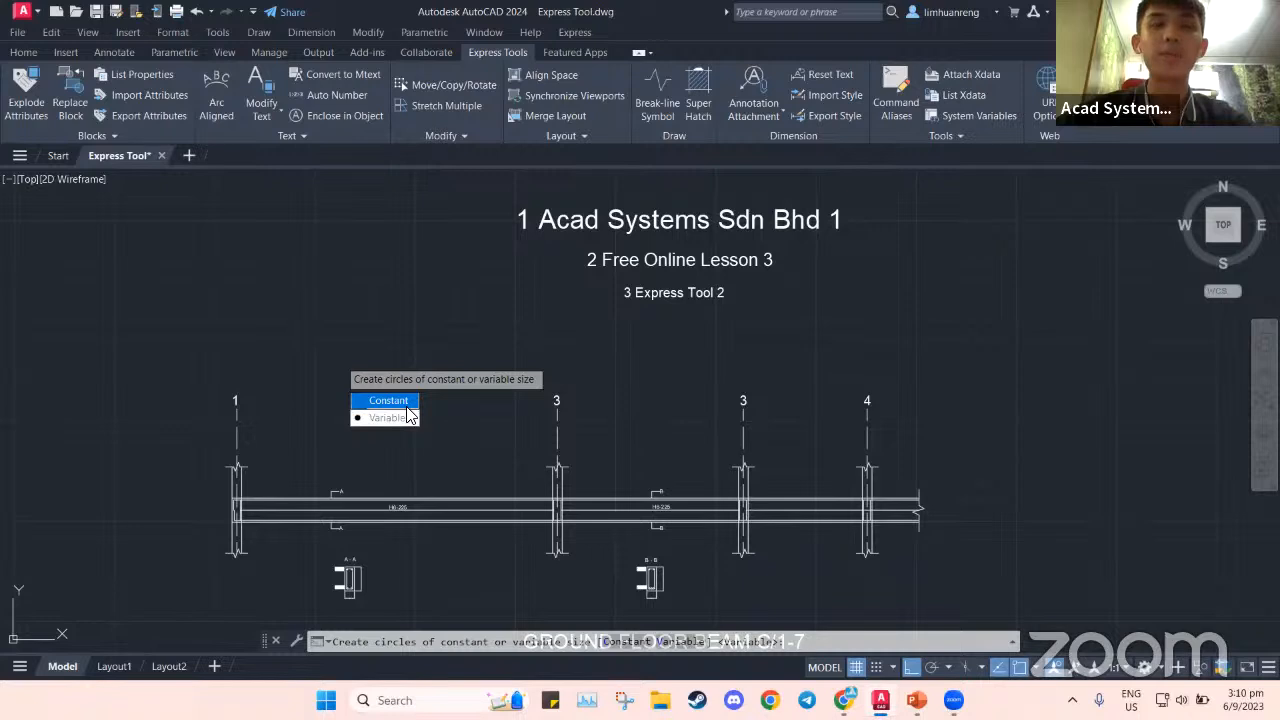
pyautogui.click(406, 417)
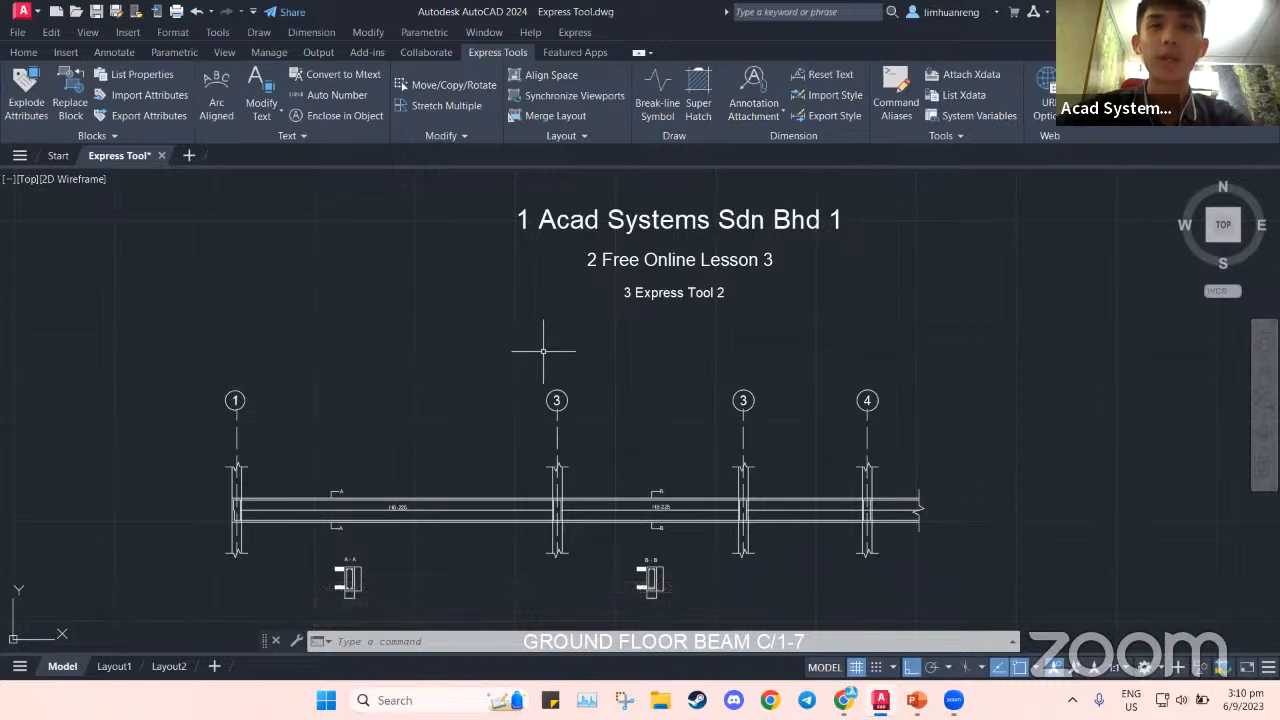
# Cancel the enclose command and open Properties for the top title, docked on the left
pyautogui.click(338, 115)
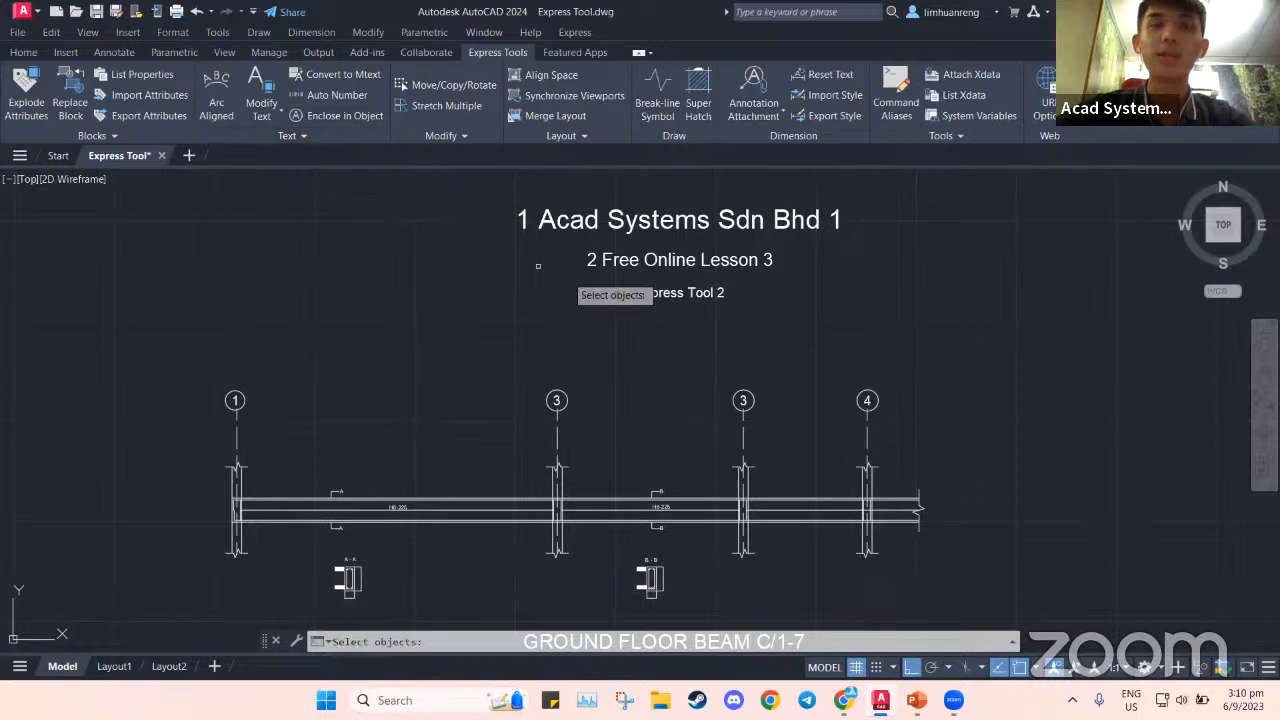
pyautogui.moveTo(768, 344)
pyautogui.mouseDown(button='middle')
pyautogui.moveTo(655, 374)
pyautogui.moveTo(768, 344)
pyautogui.mouseUp(button='middle')
pyautogui.press('Escape')
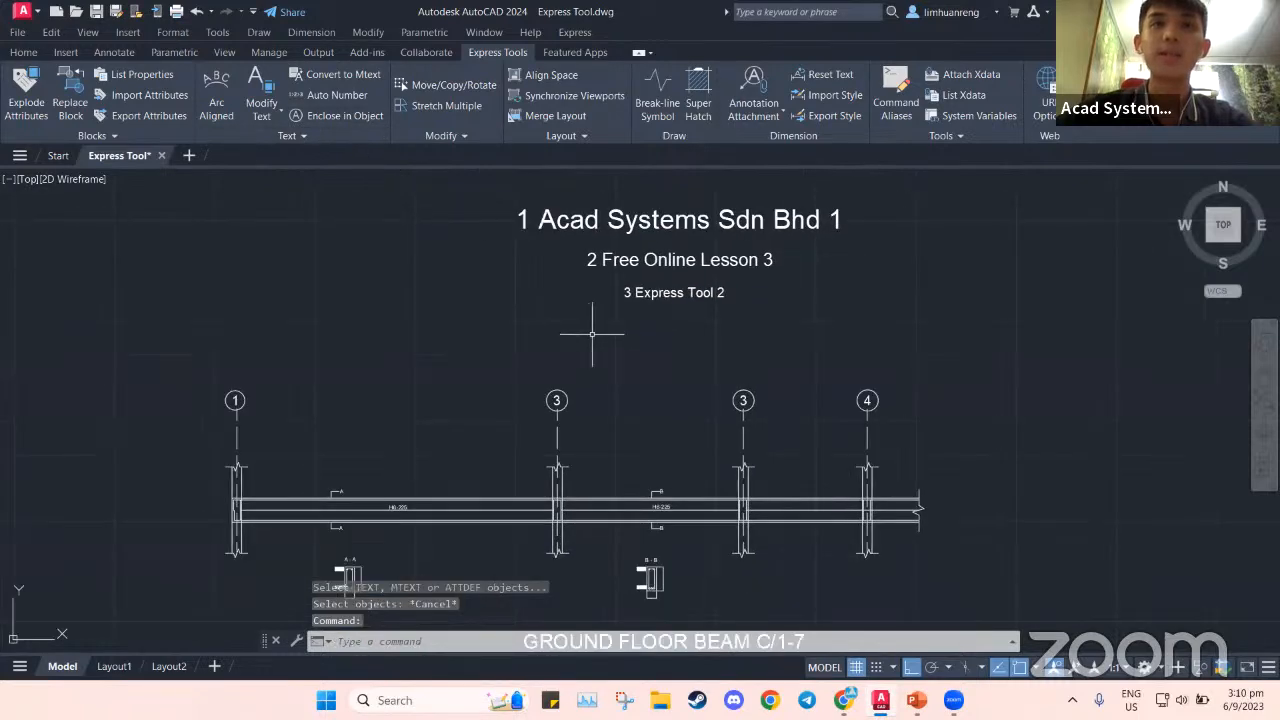
pyautogui.click(681, 292)
pyautogui.rightClick(680, 296)
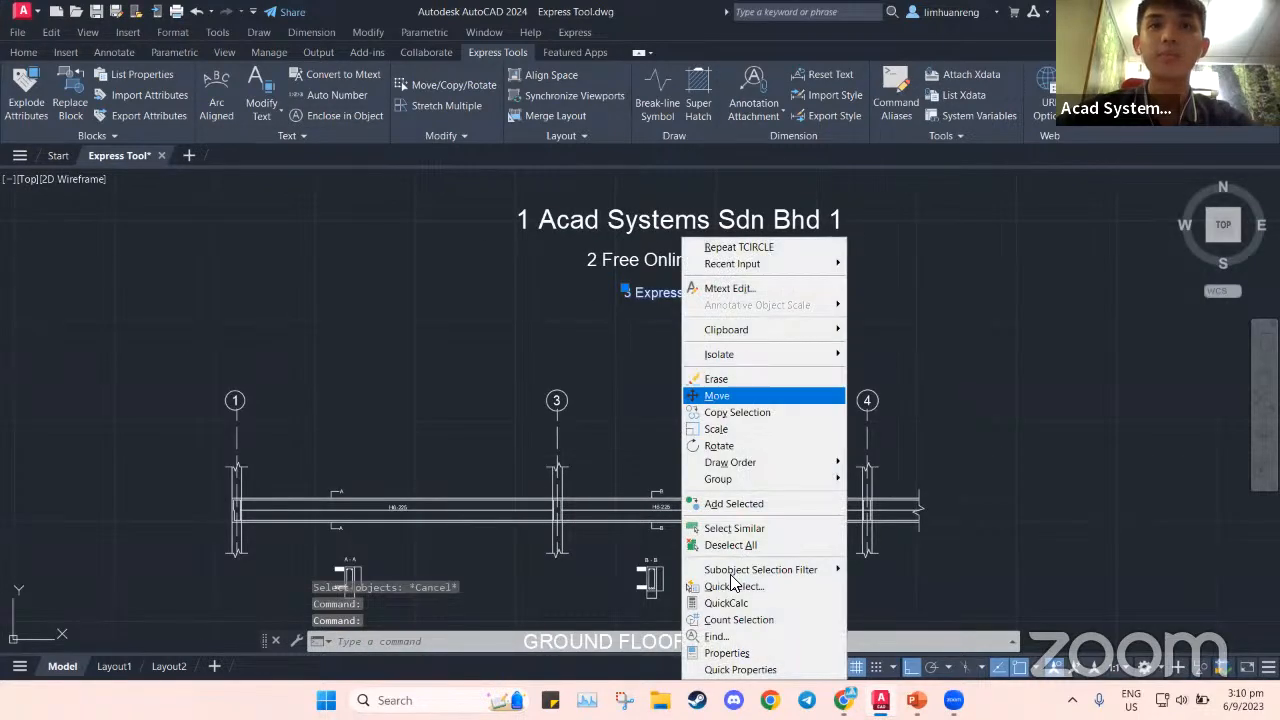
pyautogui.click(730, 650)
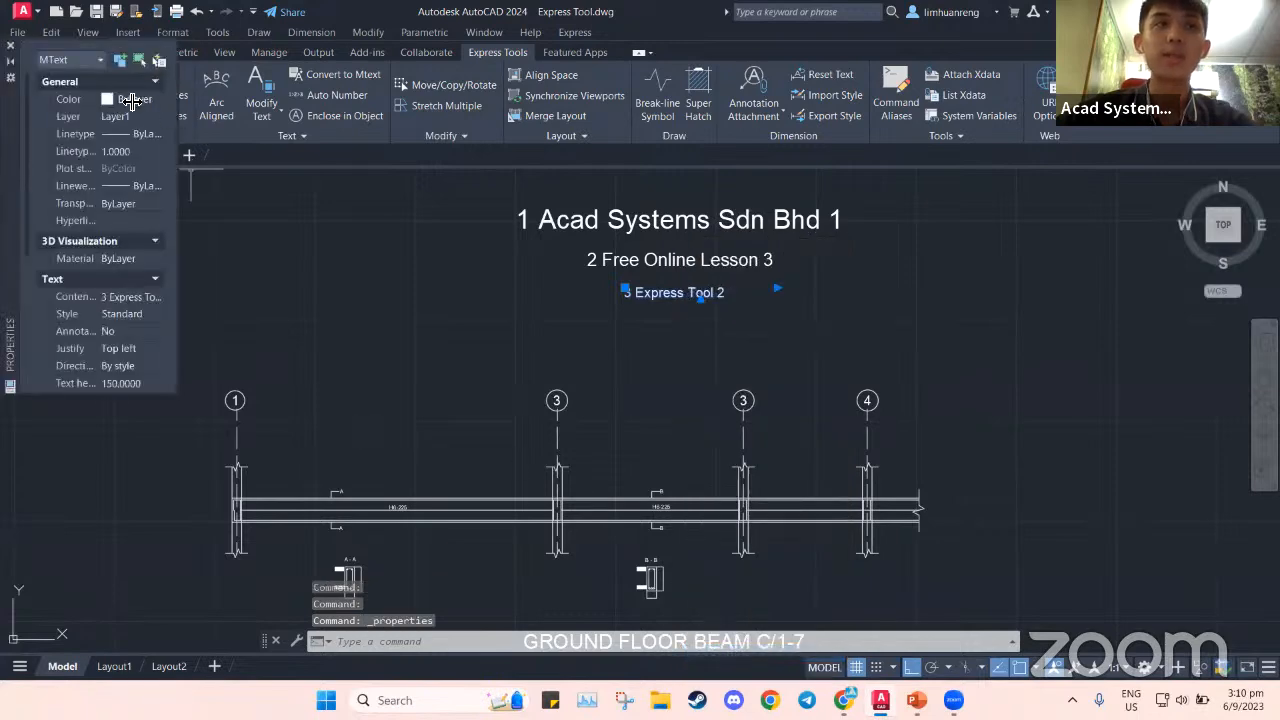
pyautogui.moveTo(7, 143)
pyautogui.mouseDown()
pyautogui.moveTo(9, 218)
pyautogui.moveTo(48, 251)
pyautogui.mouseUp()
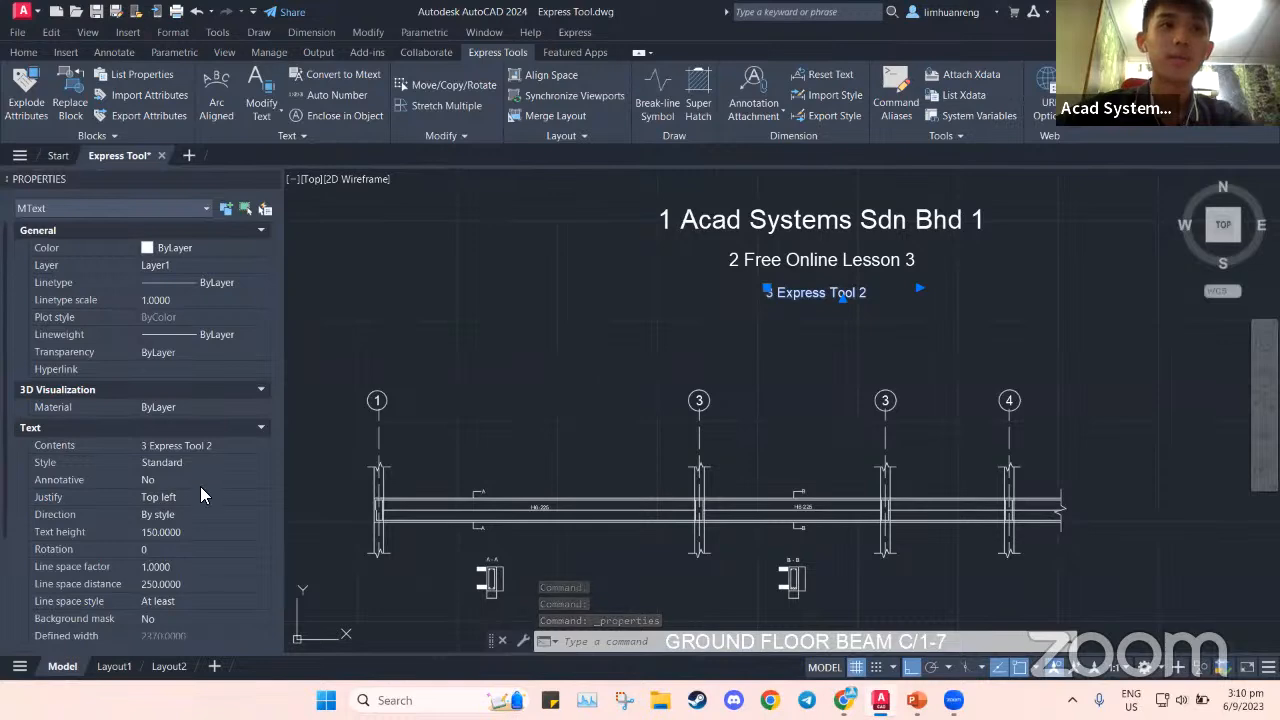
# Check the text height of each of the three title lines (300, 200, 150)
pyautogui.moveTo(893, 338); pyautogui.dragTo(671, 399, button='middle')
pyautogui.press('Escape')
pyautogui.click(601, 322)
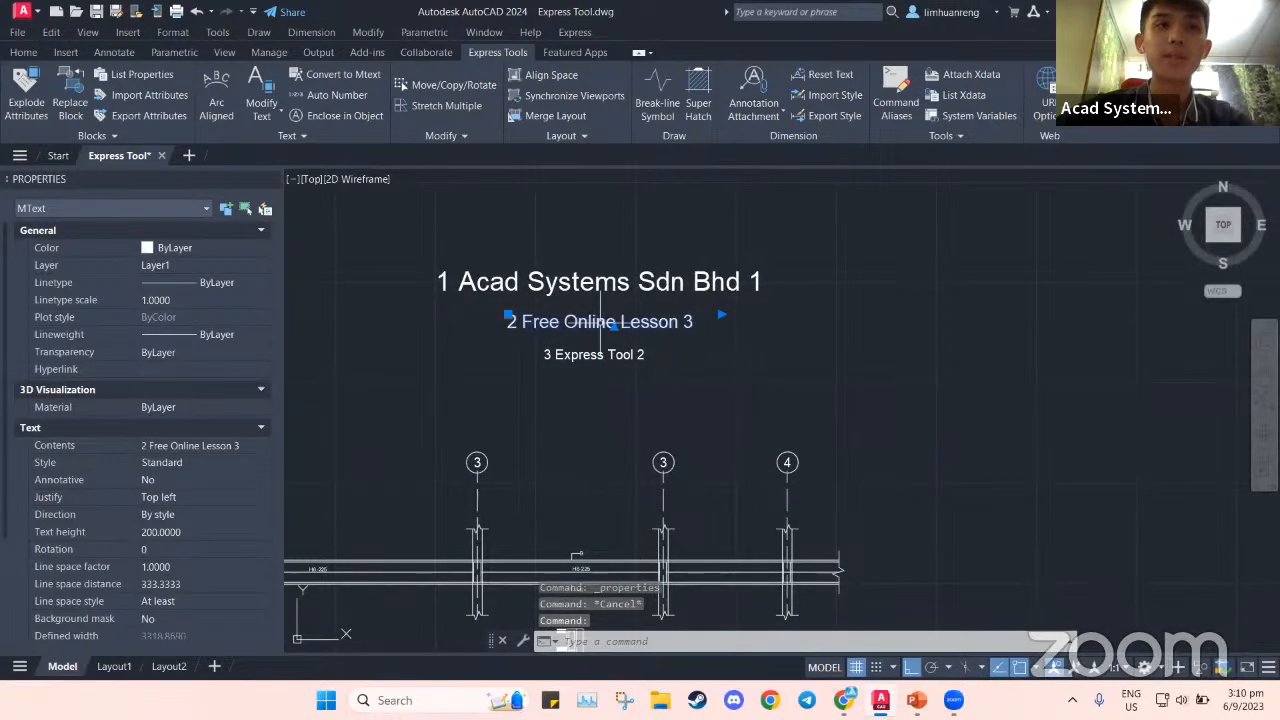
pyautogui.press('Escape')
pyautogui.click(611, 282)
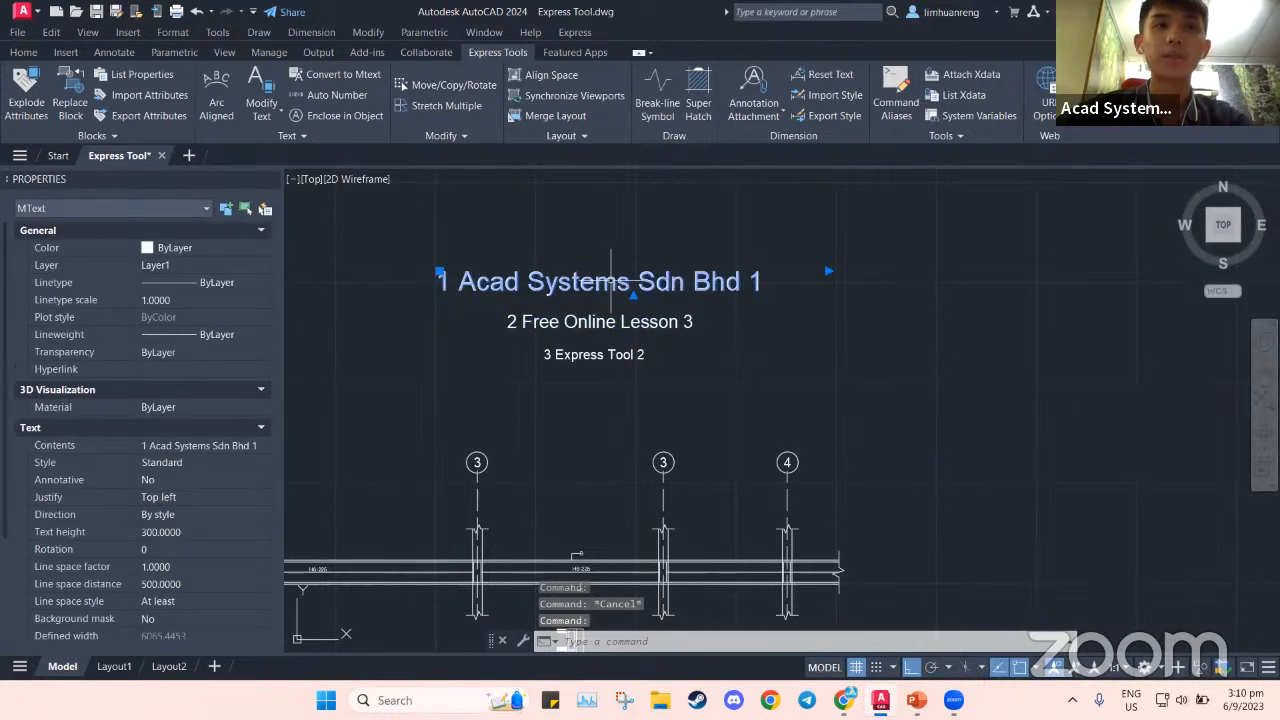
pyautogui.press('Escape')
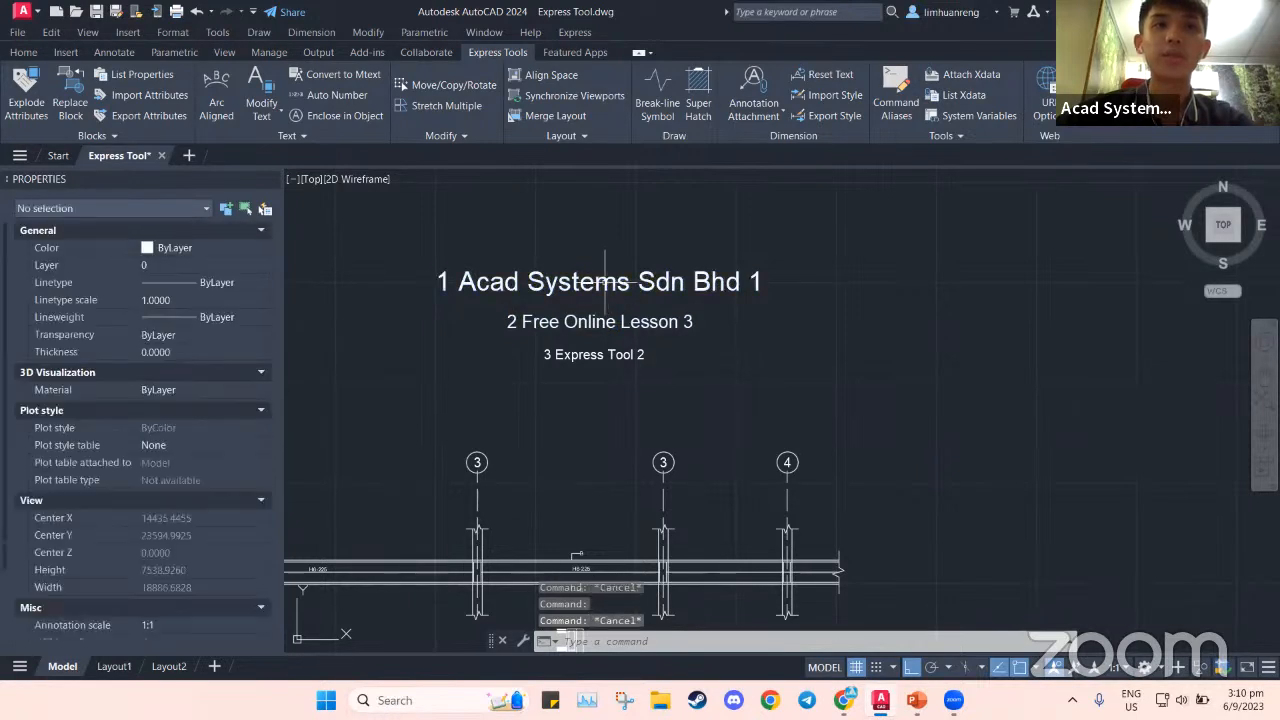
# Enclose the three title lines in variable-size slots with the default 0.35 offset
pyautogui.click(366, 114)
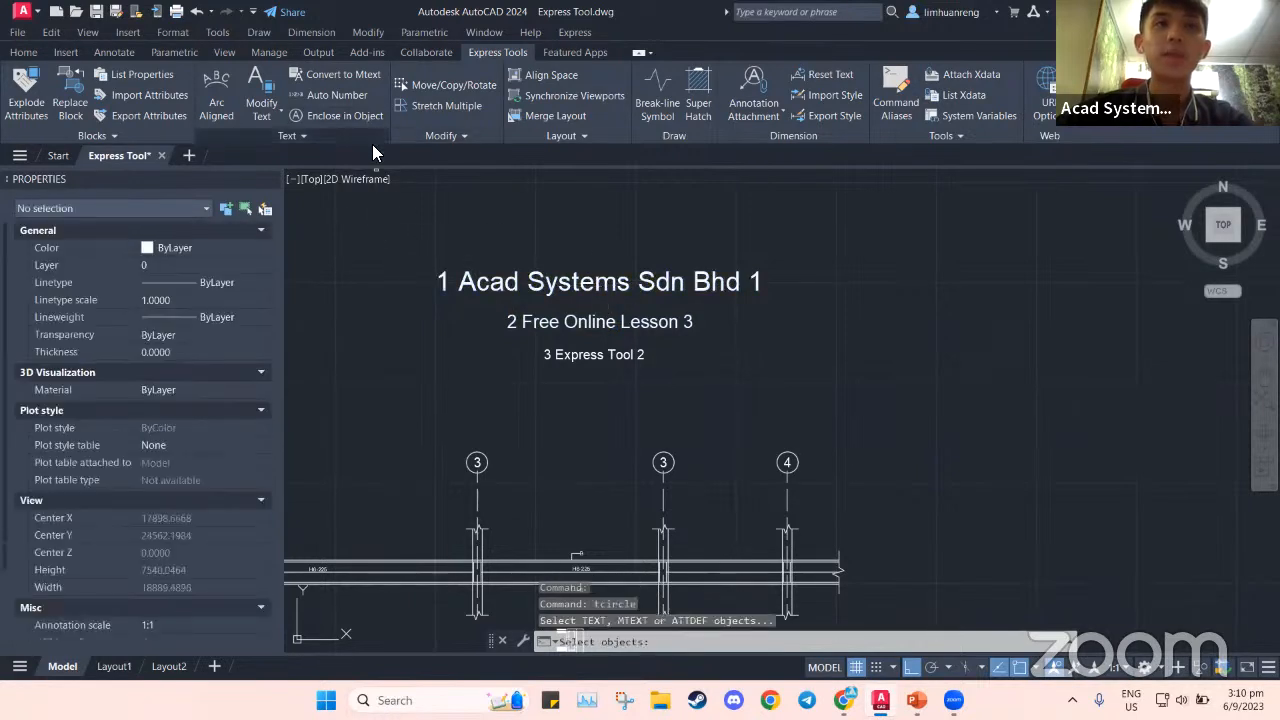
pyautogui.click(585, 283)
pyautogui.click(600, 322)
pyautogui.click(608, 352)
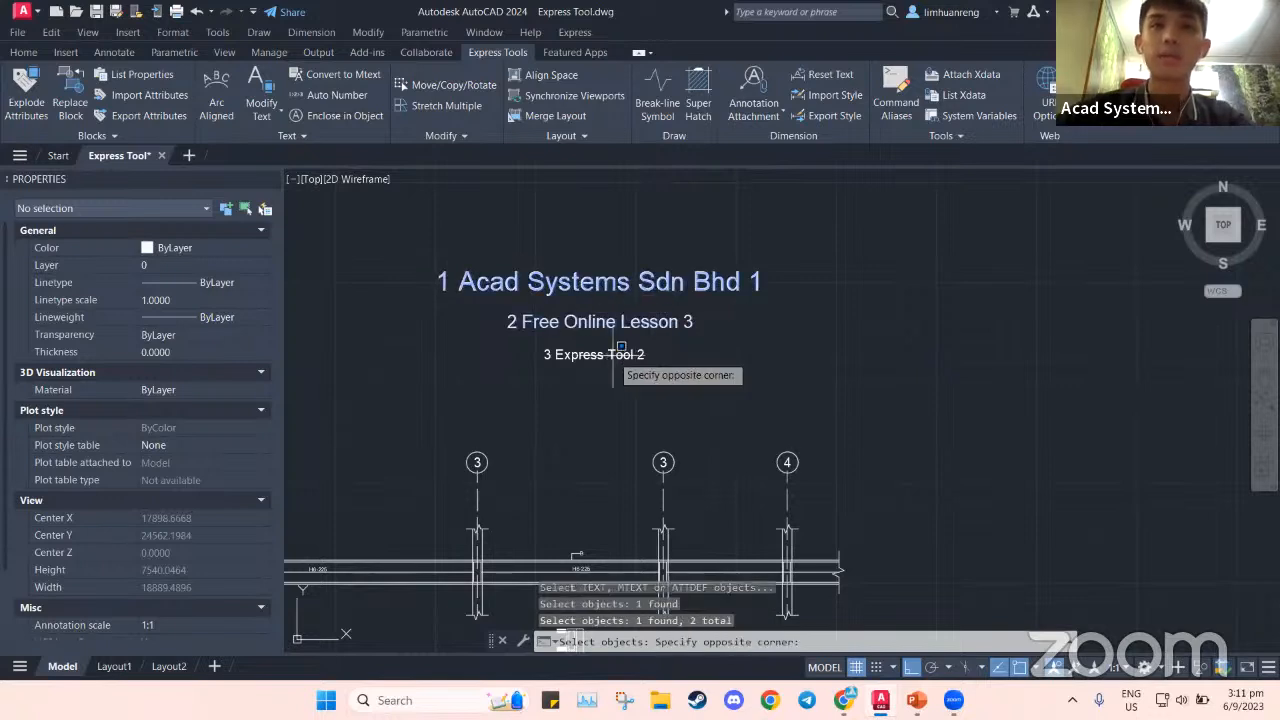
pyautogui.click(620, 347)
pyautogui.click(623, 354)
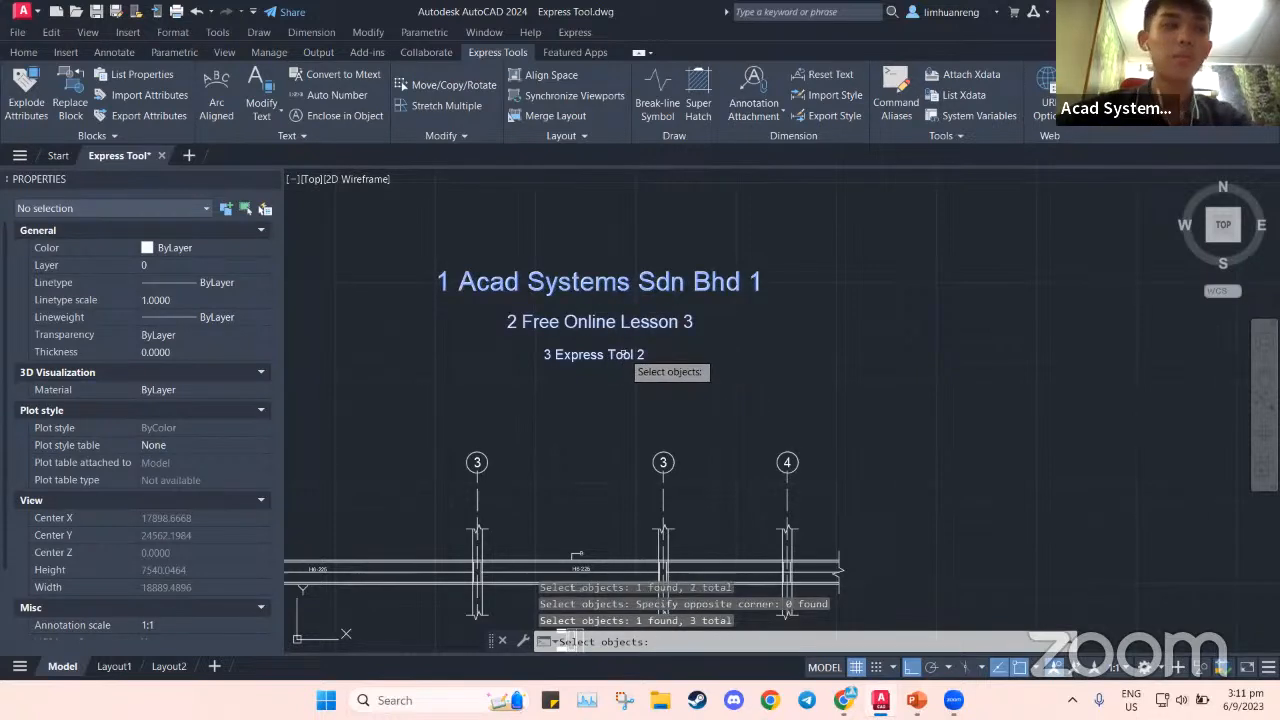
pyautogui.press('Return')
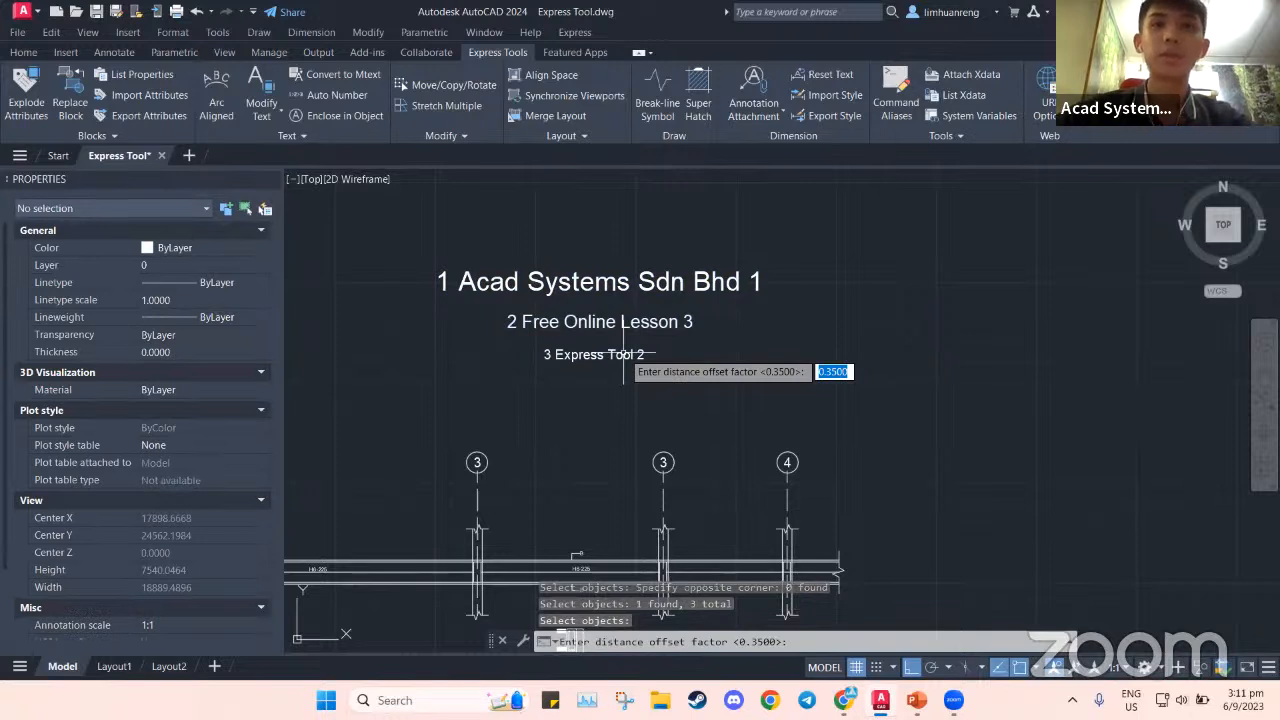
pyautogui.press('Return')
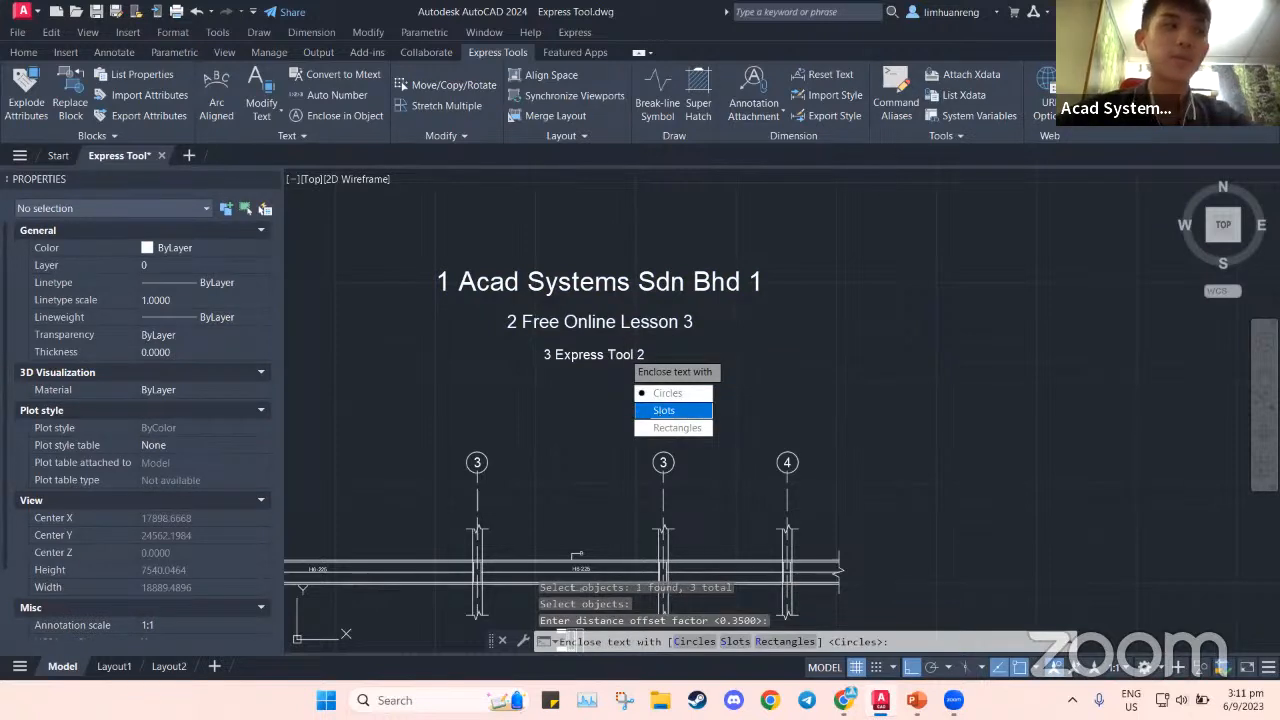
pyautogui.click(663, 410)
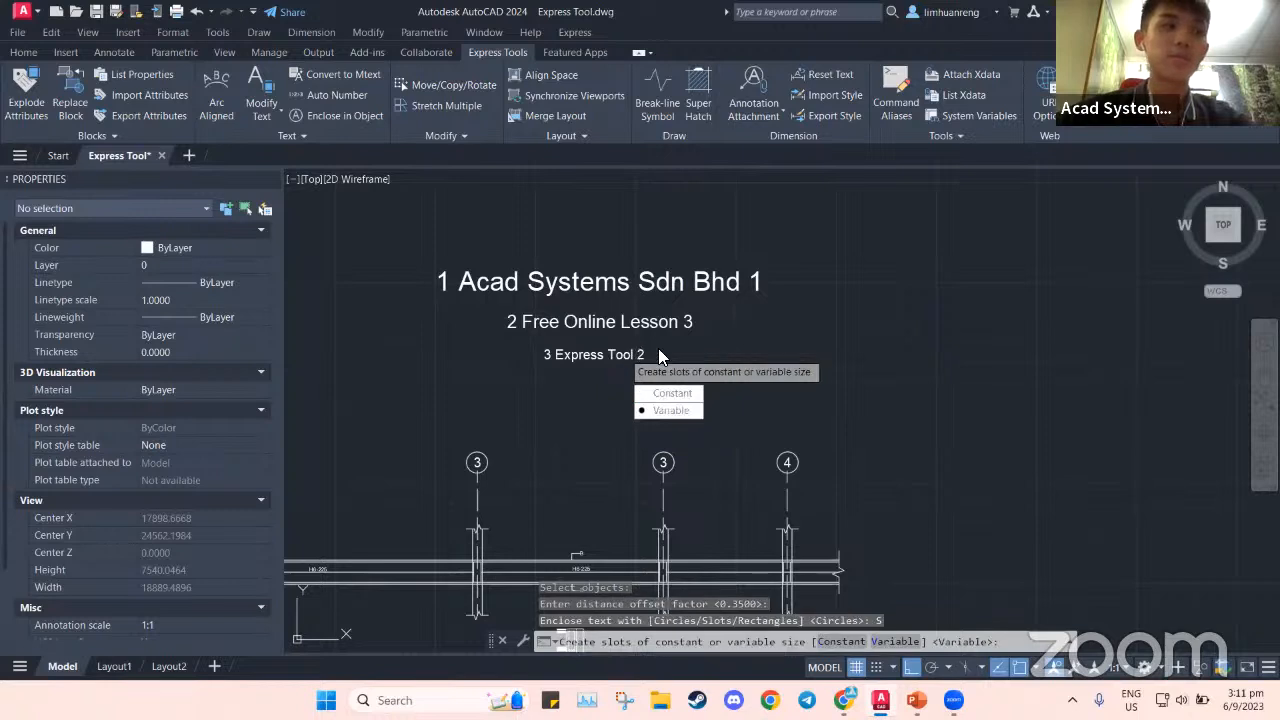
pyautogui.click(668, 410)
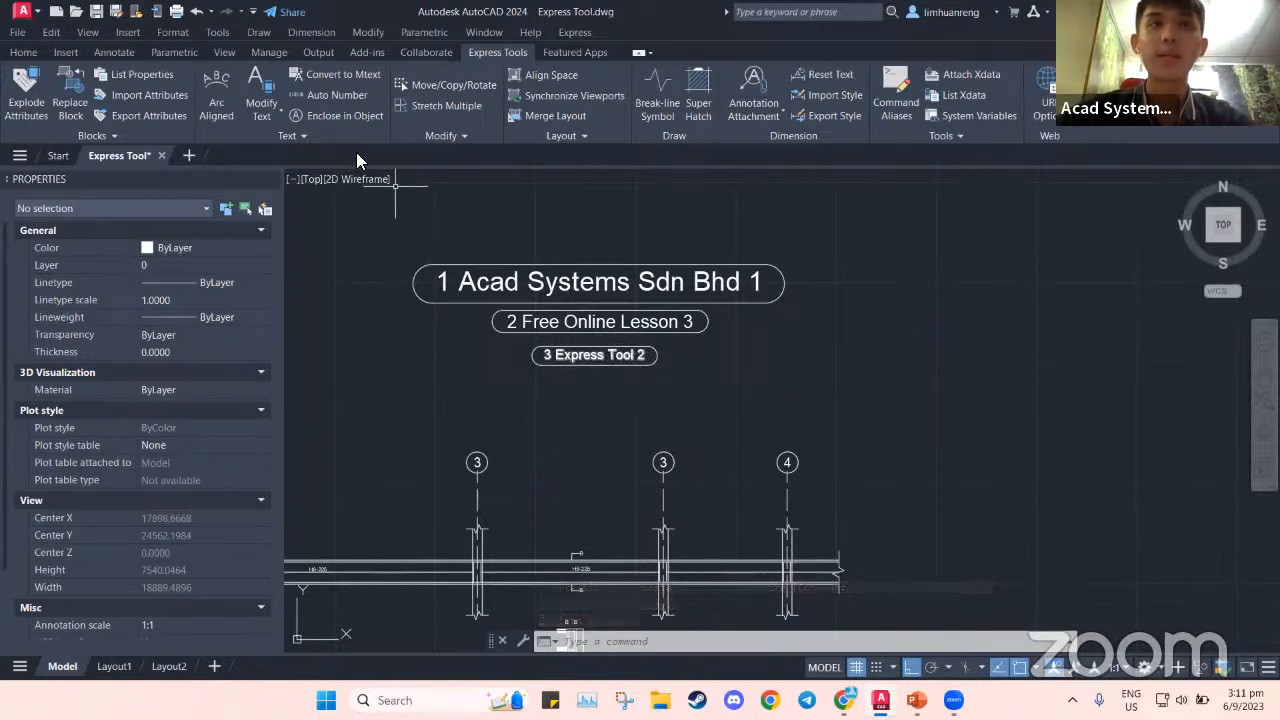
# Undo the variable slots and redo them as constant slots, fixed in both width and height
pyautogui.hotkey('ctrl', 'z')
pyautogui.click(345, 116)
pyautogui.click(387, 236)
pyautogui.click(816, 410)
pyautogui.press('Return')
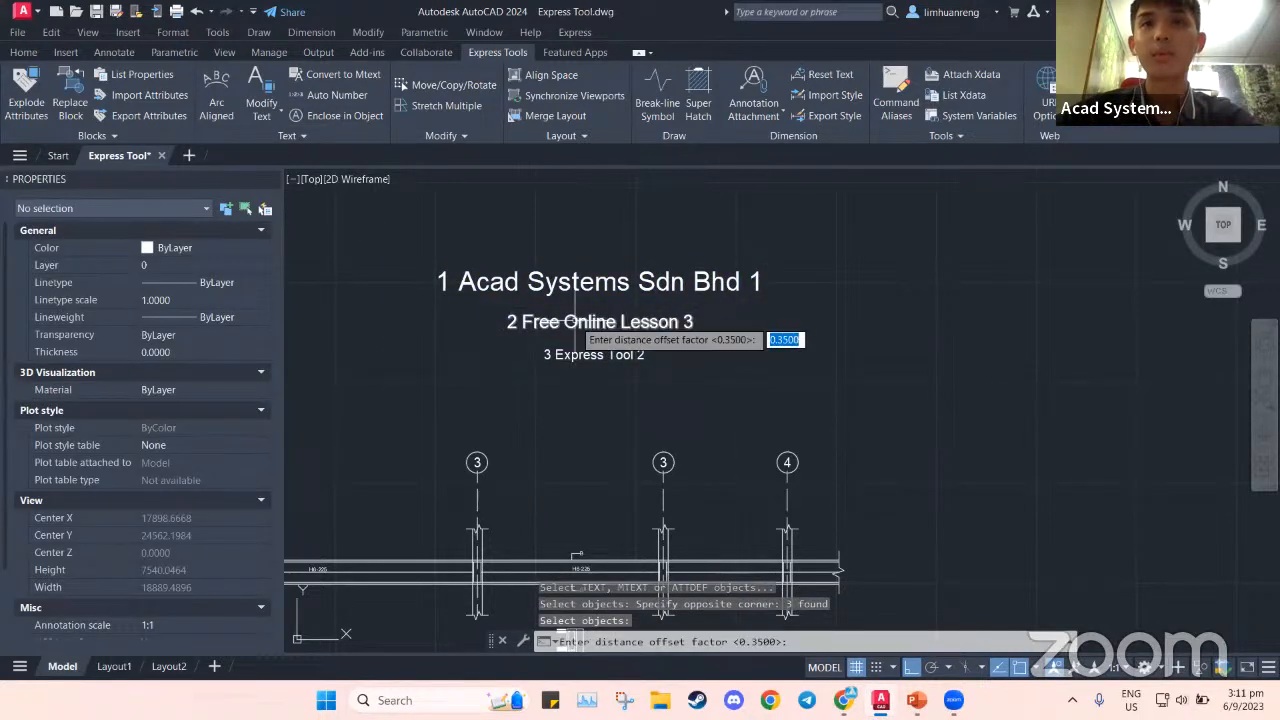
pyautogui.press('Return')
pyautogui.click(614, 384)
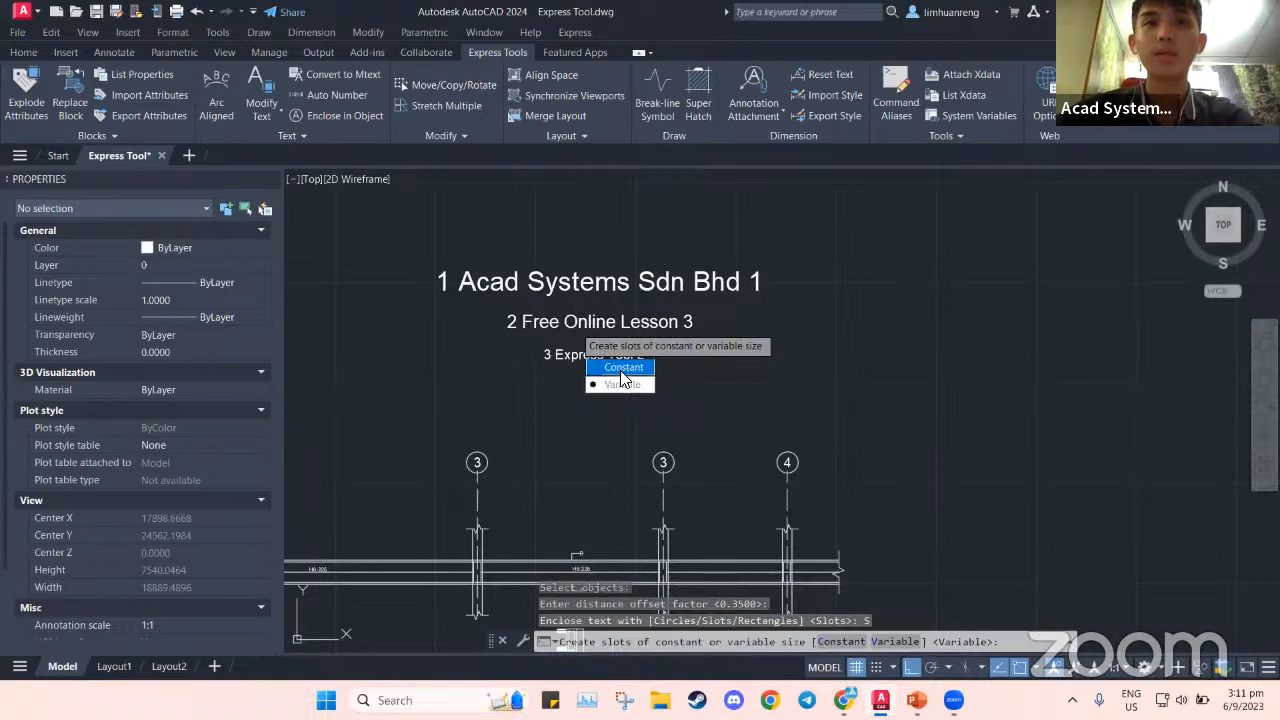
pyautogui.click(619, 368)
pyautogui.click(614, 401)
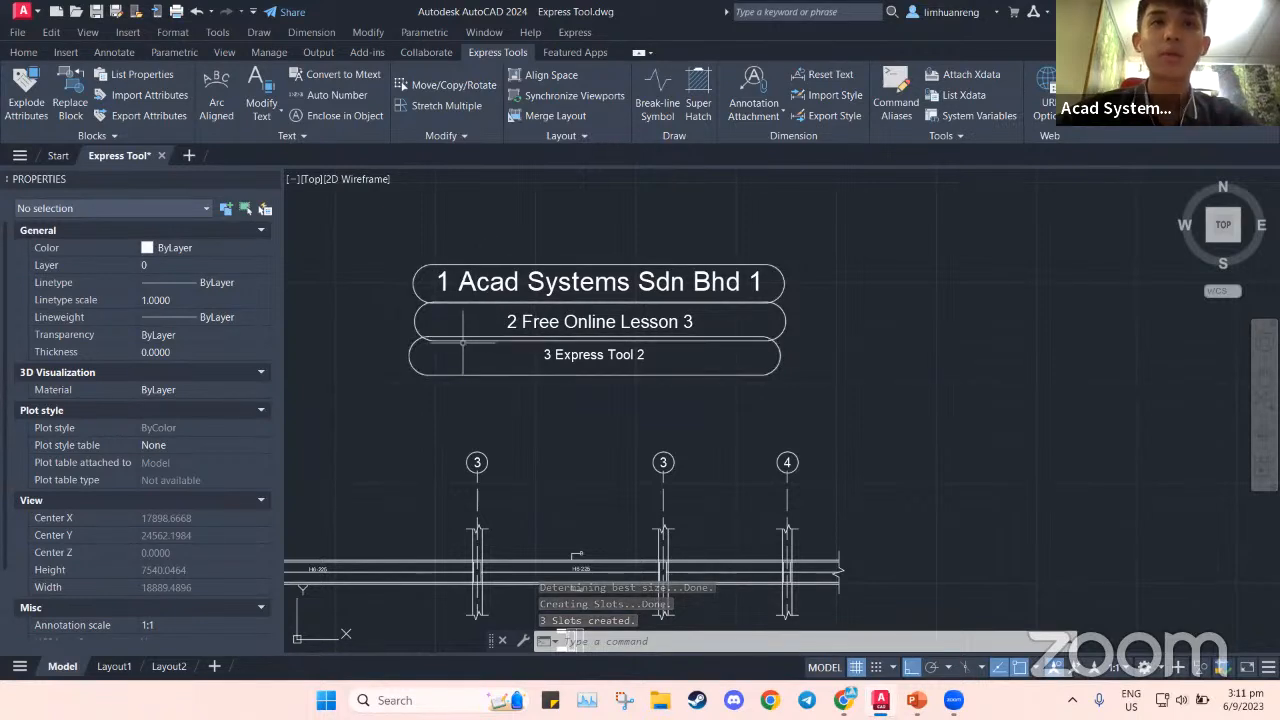
# Check the top slot outline and frame the three slotted titles
pyautogui.click(432, 266)
pyautogui.moveTo(432, 267)
pyautogui.press('Escape')
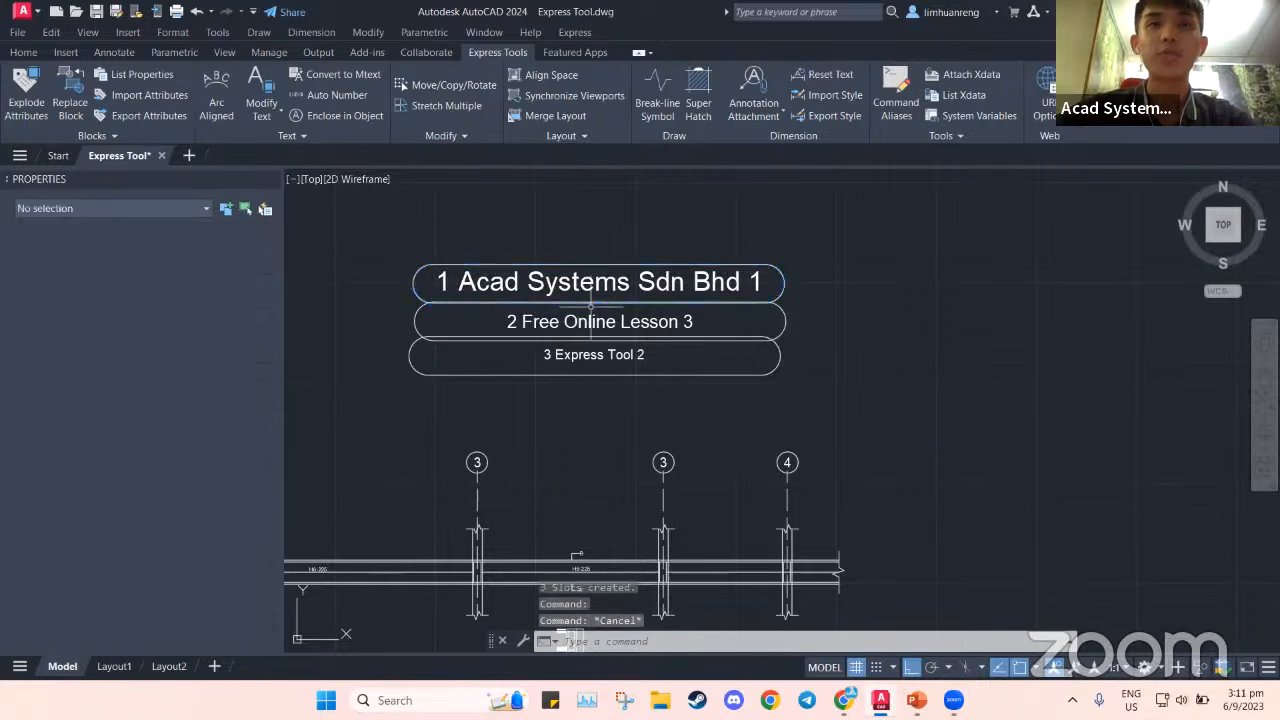
pyautogui.moveTo(600, 406); pyautogui.dragTo(610, 376, button='middle')
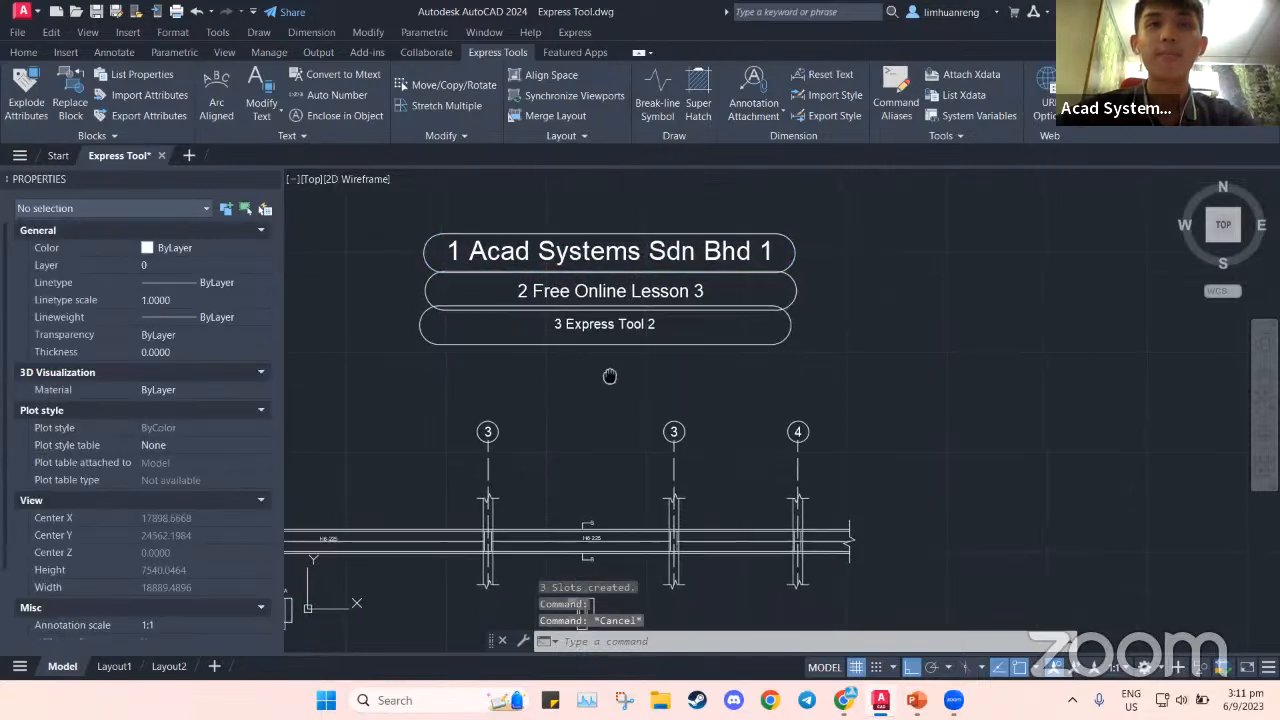
# Reveal the ARCTEXT entry on the slide, then return to AutoCAD and pan to the arc and circles
pyautogui.hotkey('alt', 'Tab')
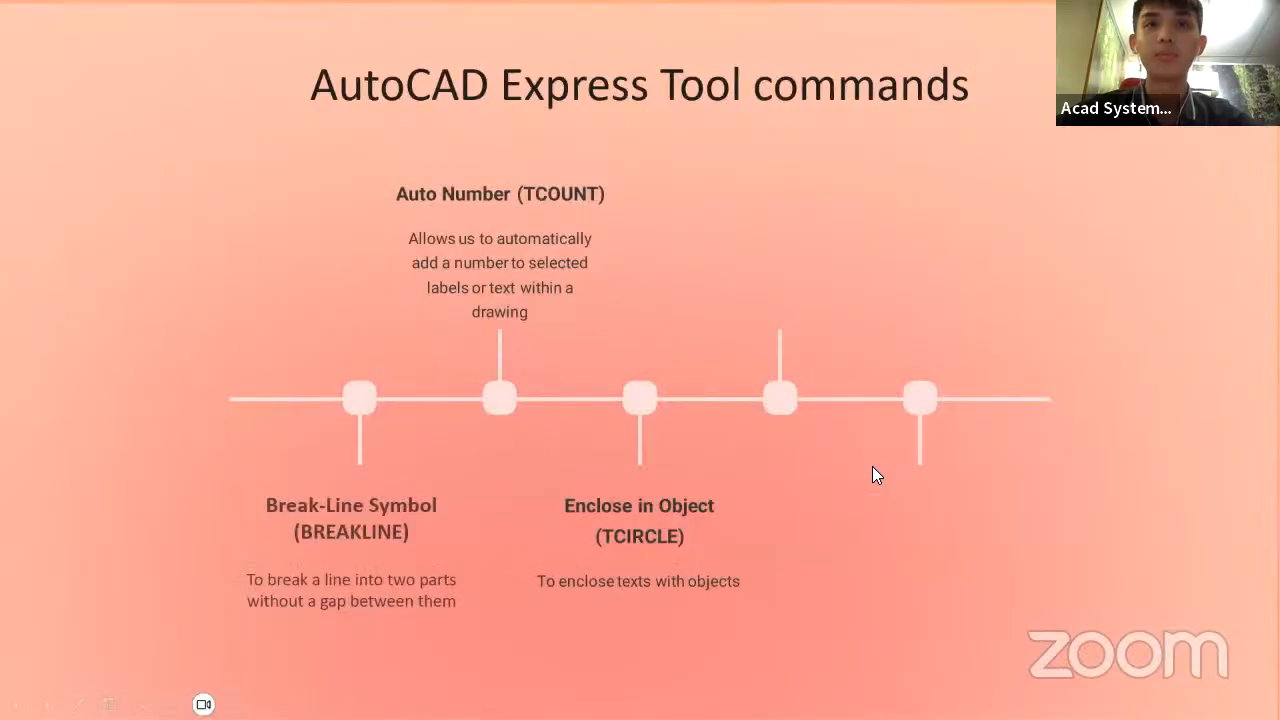
pyautogui.click(872, 466)
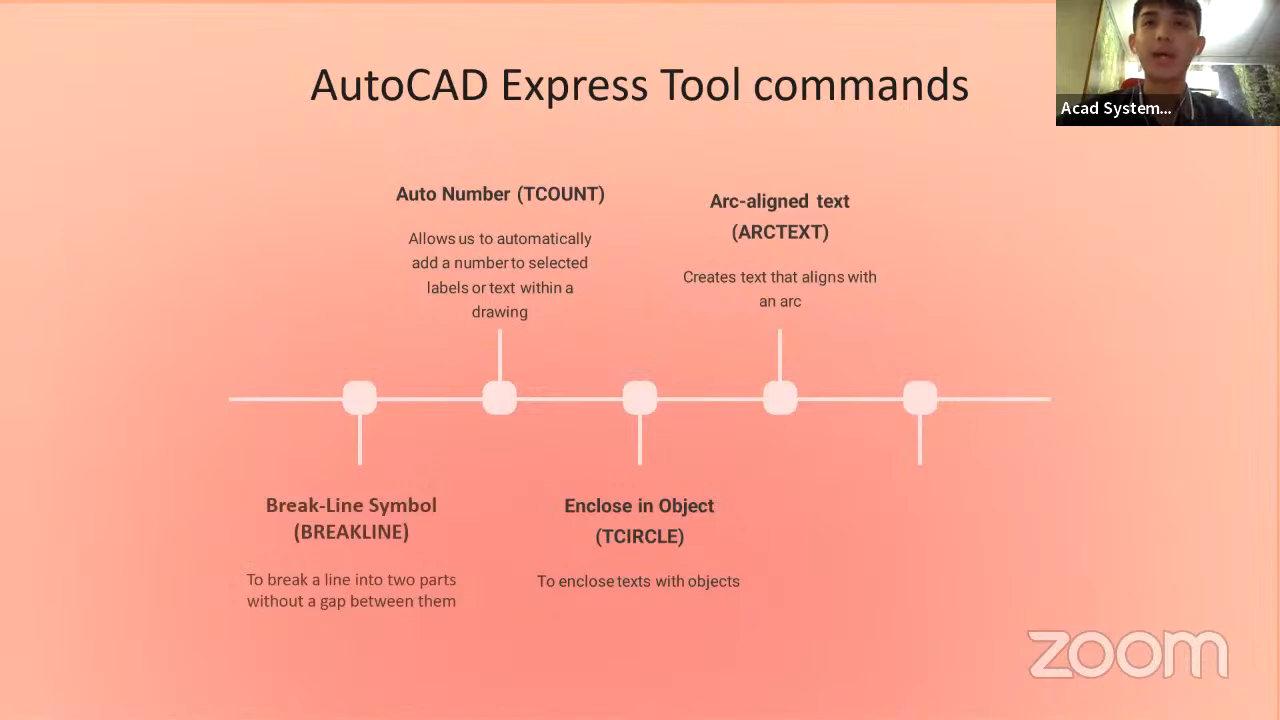
pyautogui.hotkey('alt', 'Tab')
pyautogui.moveTo(601, 517); pyautogui.dragTo(710, 329, button='middle')
pyautogui.scroll(-2, 548, 468)
pyautogui.moveTo(447, 530); pyautogui.dragTo(569, 365, button='middle')
pyautogui.moveTo(384, 486); pyautogui.dragTo(600, 372, button='middle')
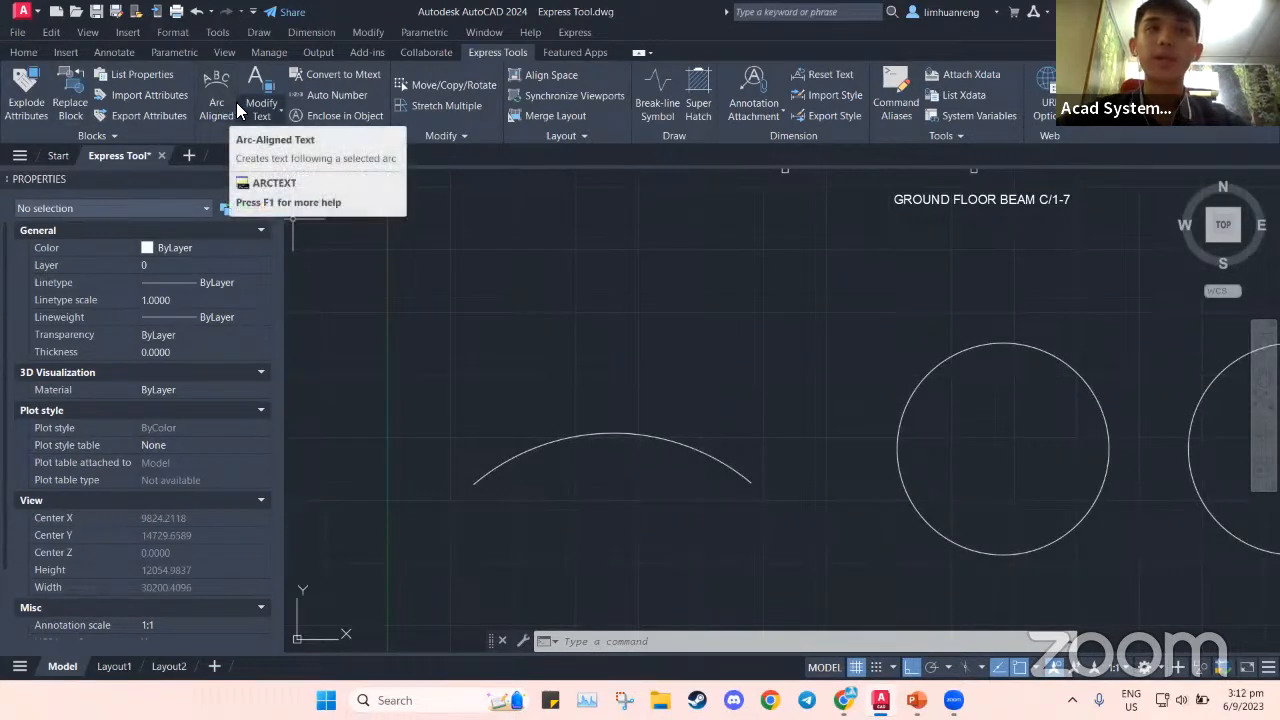
# Place 'Acad Systems Sdn Bhd' along the arc at height 200 with arc, left and right offsets of 100
pyautogui.click(254, 179)
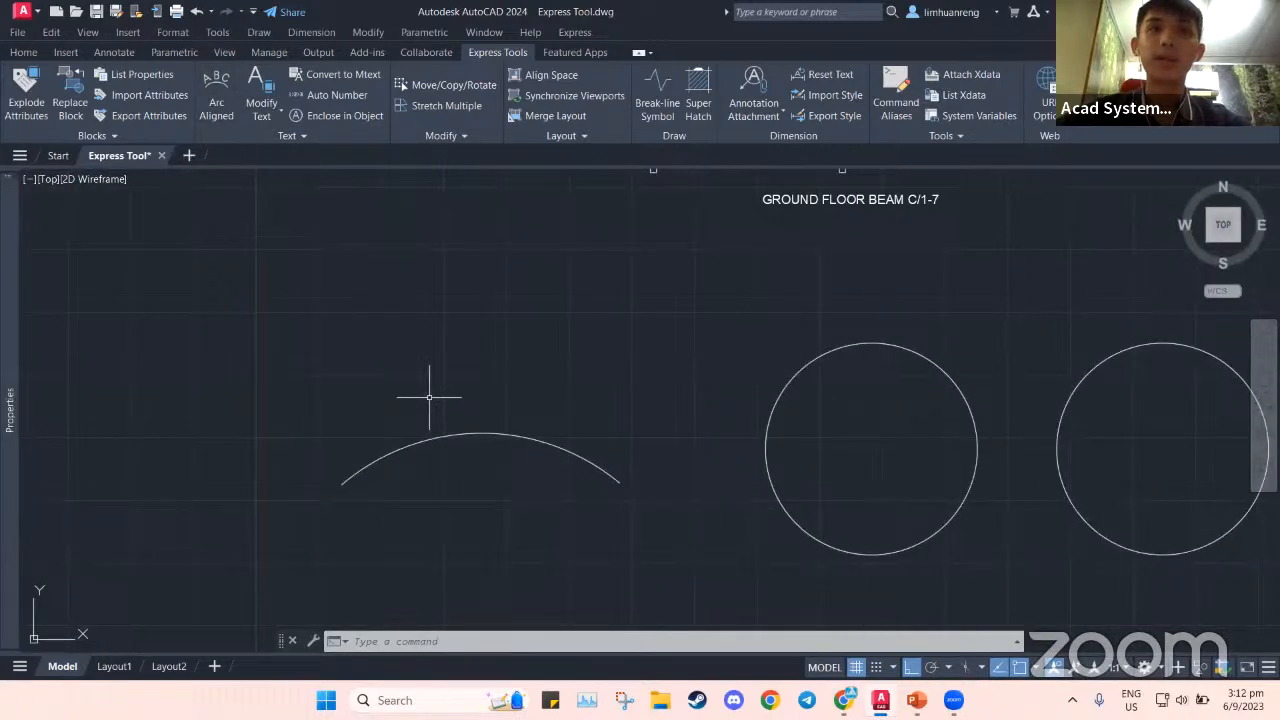
pyautogui.click(216, 100)
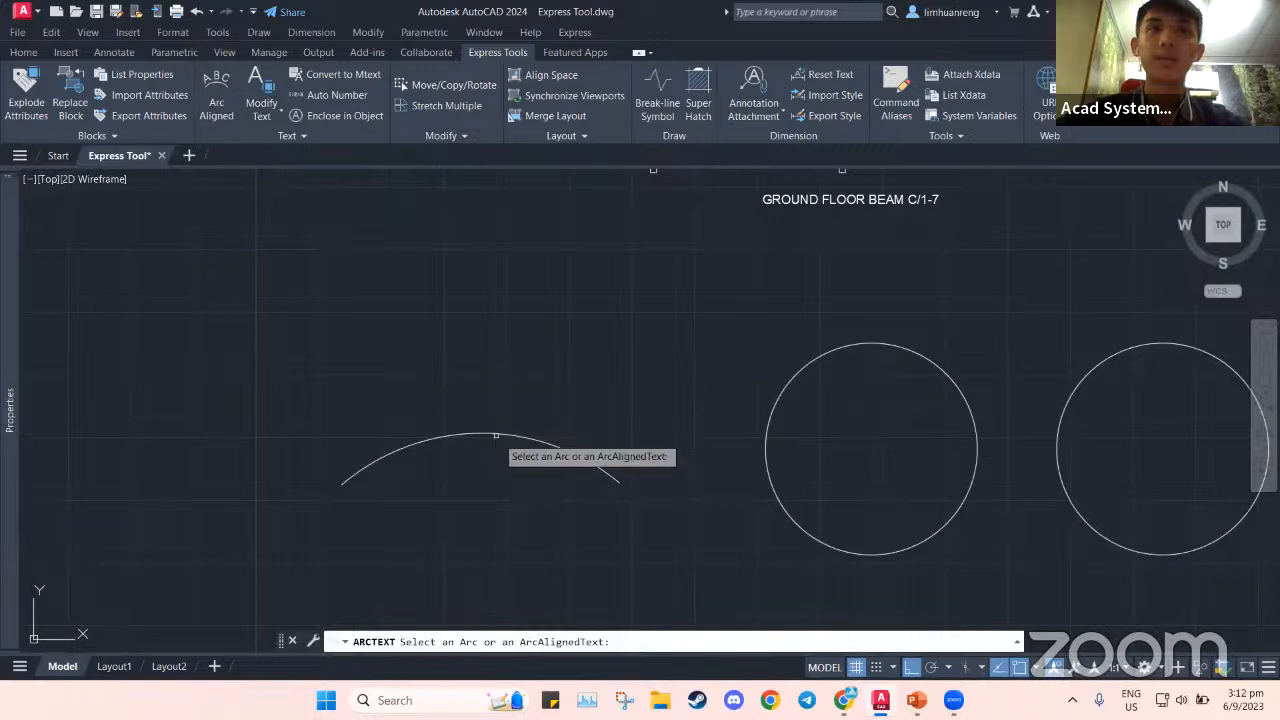
pyautogui.click(514, 434)
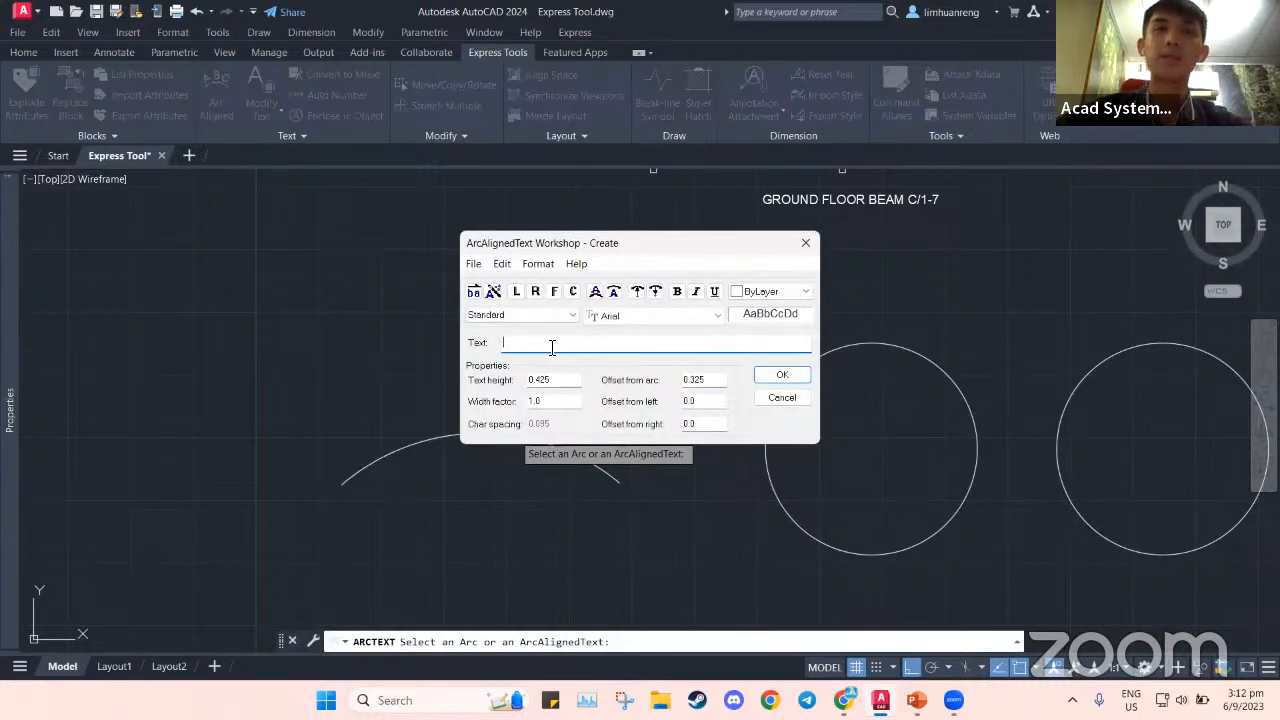
pyautogui.write('Acad Systems Sdn Bhd')
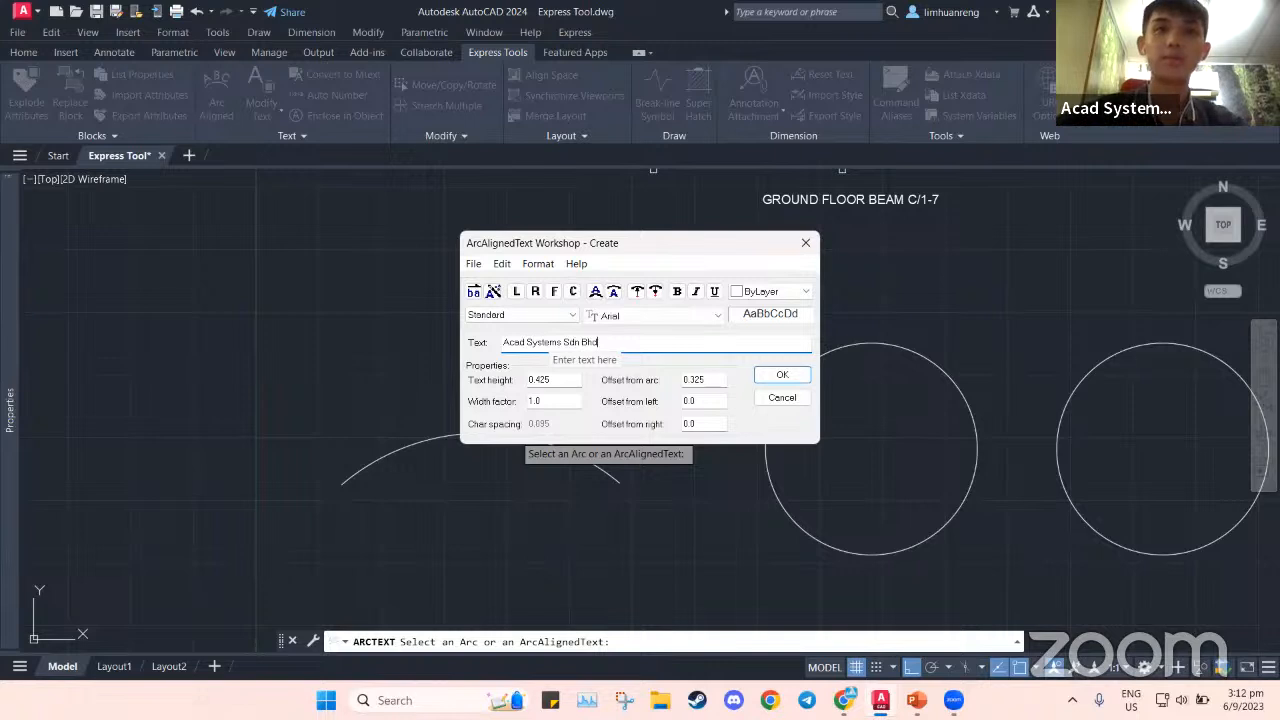
pyautogui.moveTo(551, 381); pyautogui.dragTo(517, 385)
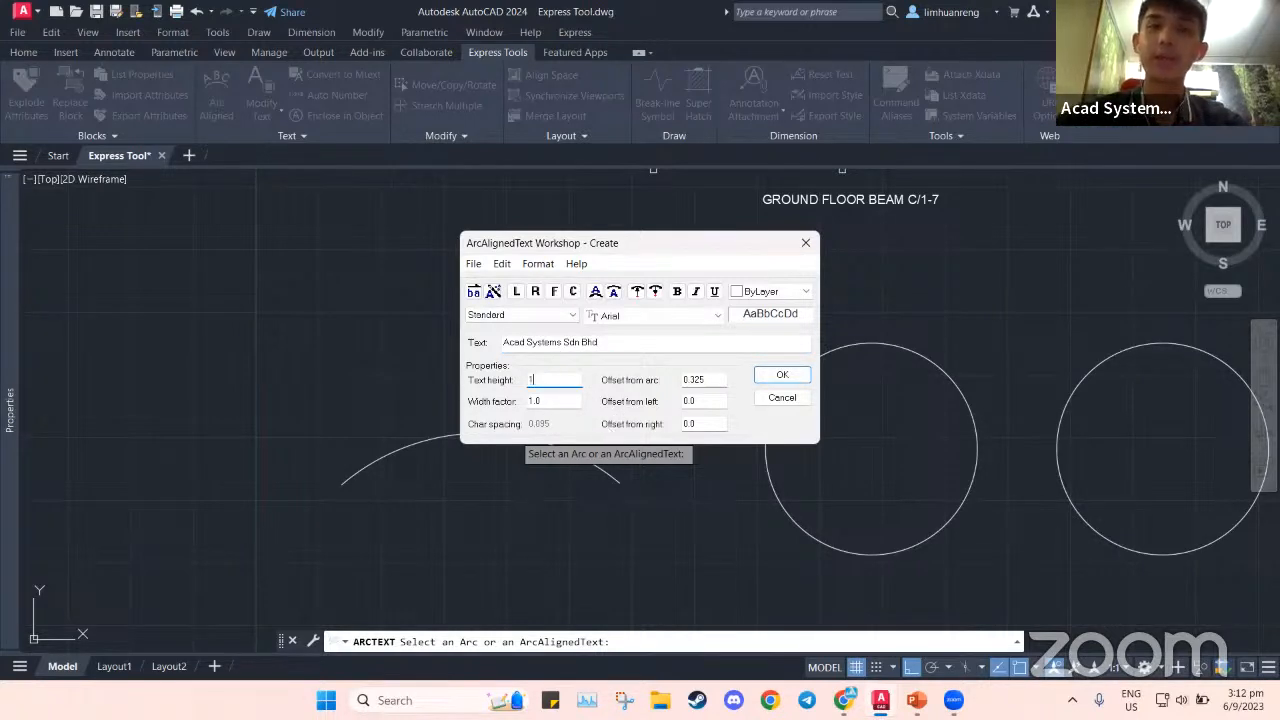
pyautogui.write('200')
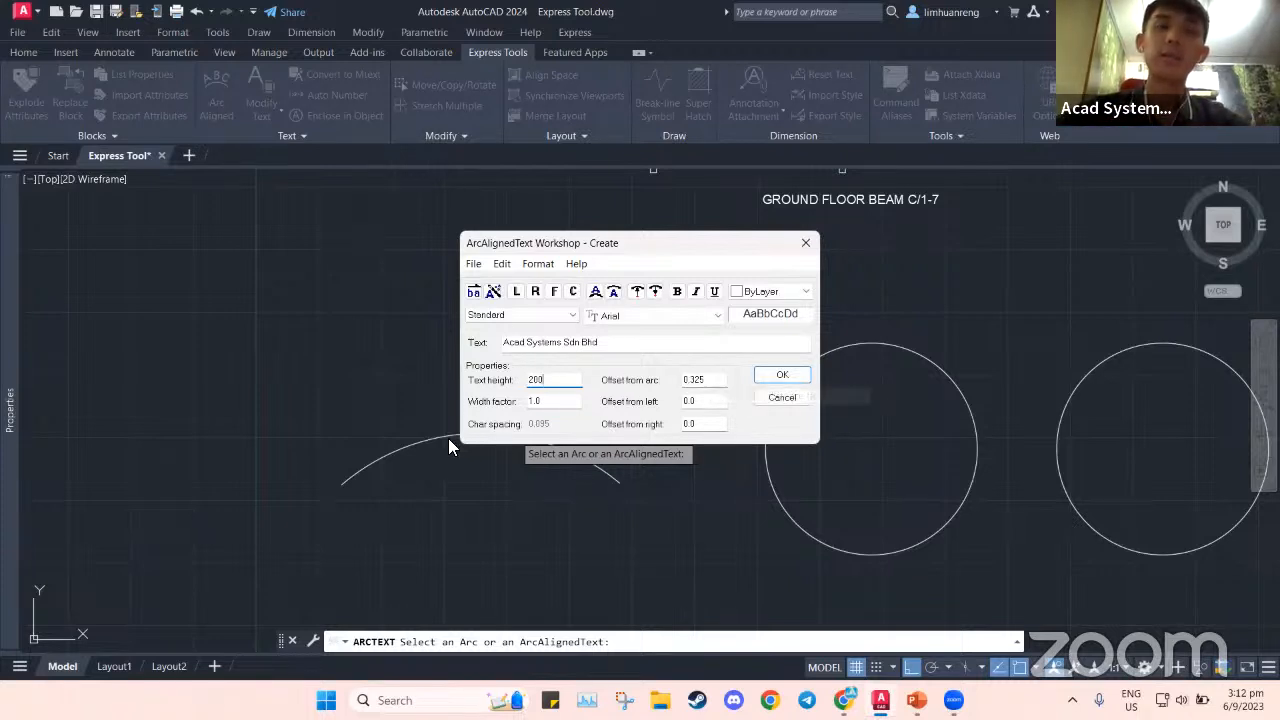
pyautogui.doubleClick(710, 380)
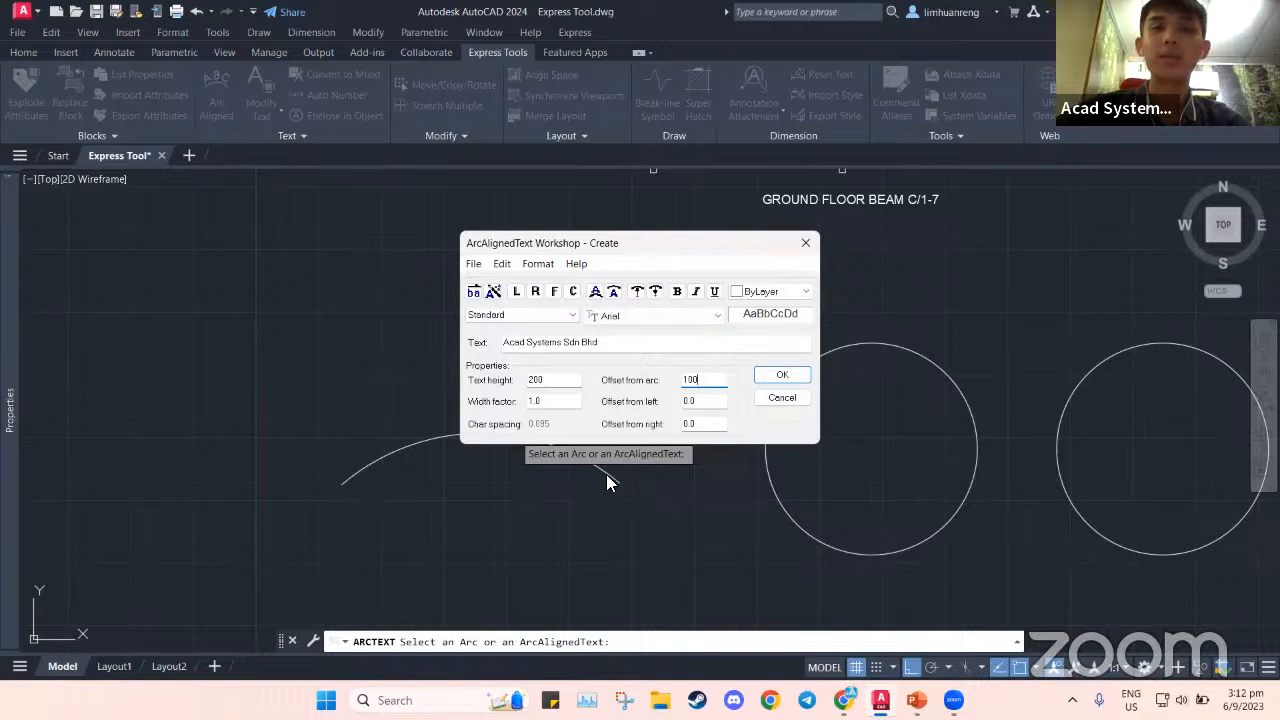
pyautogui.doubleClick(688, 402)
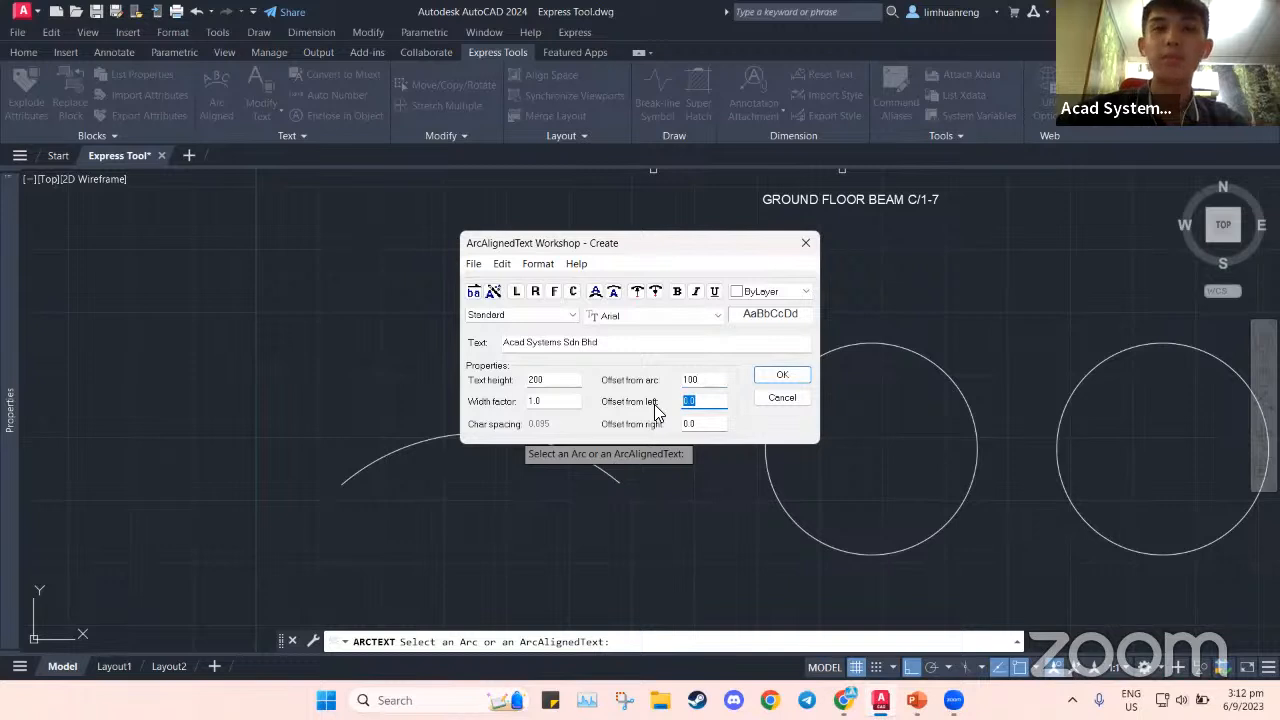
pyautogui.write('100')
pyautogui.doubleClick(696, 426)
pyautogui.write('100')
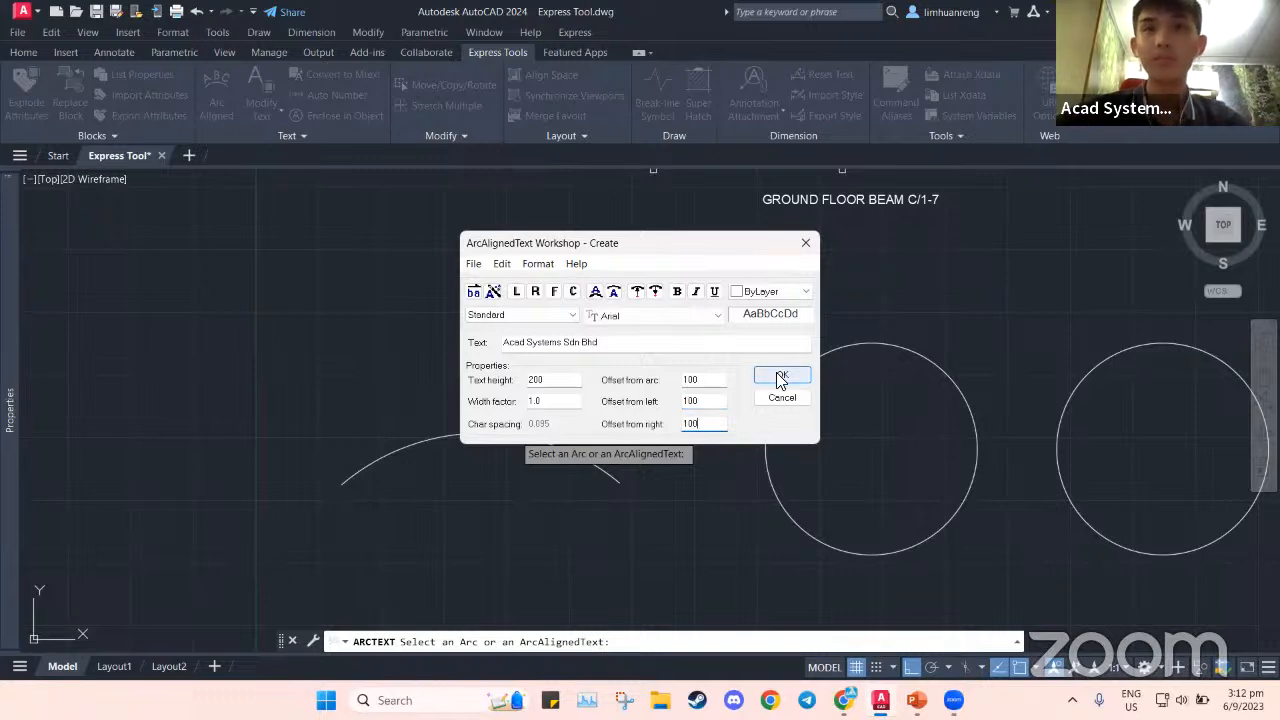
pyautogui.click(780, 377)
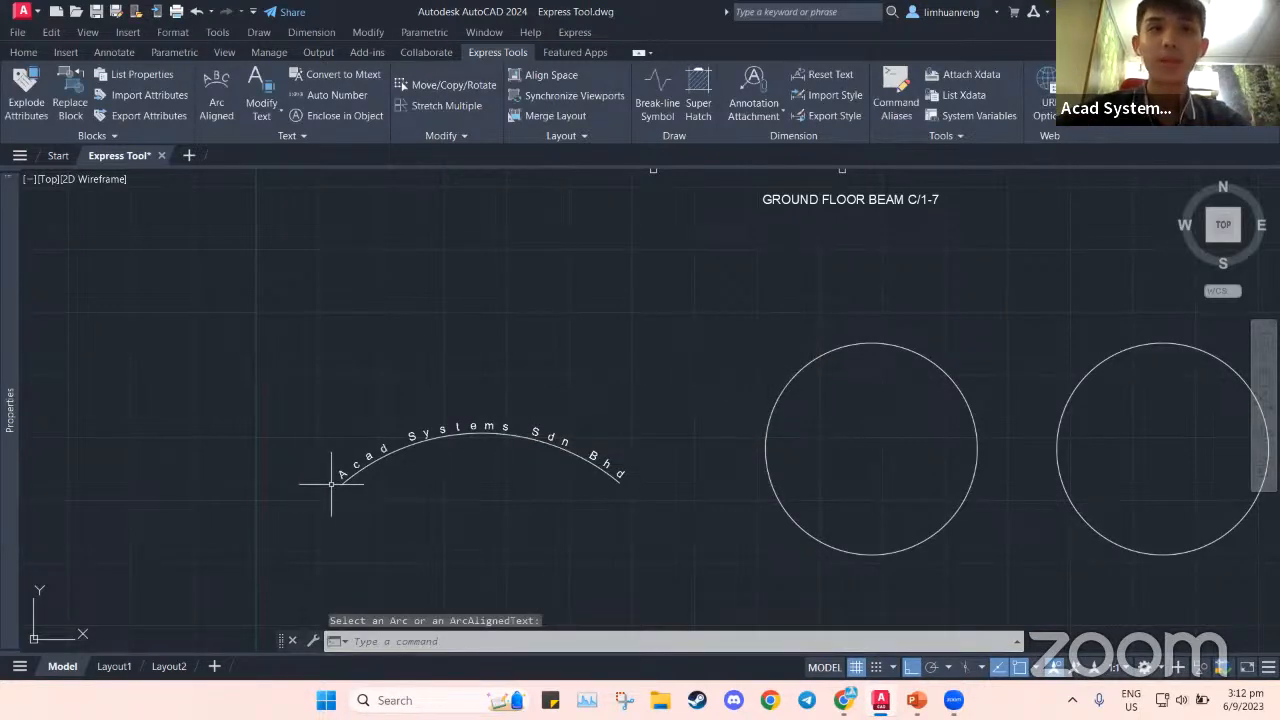
# Pan to show the new arc text and both circles
pyautogui.scroll(4, 331, 482)
pyautogui.moveTo(714, 458); pyautogui.dragTo(510, 448, button='middle')
pyautogui.scroll(-2, 790, 445)
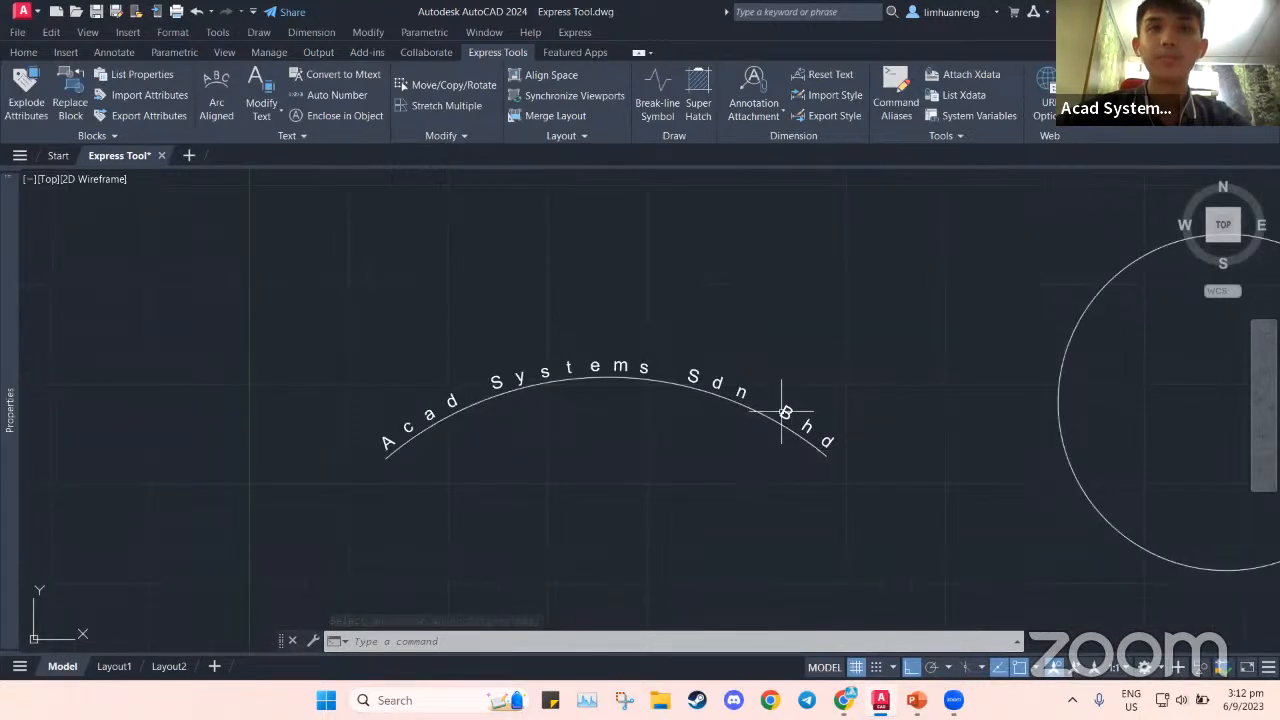
pyautogui.moveTo(915, 381); pyautogui.dragTo(669, 400, button='middle')
pyautogui.scroll(-2, 666, 400)
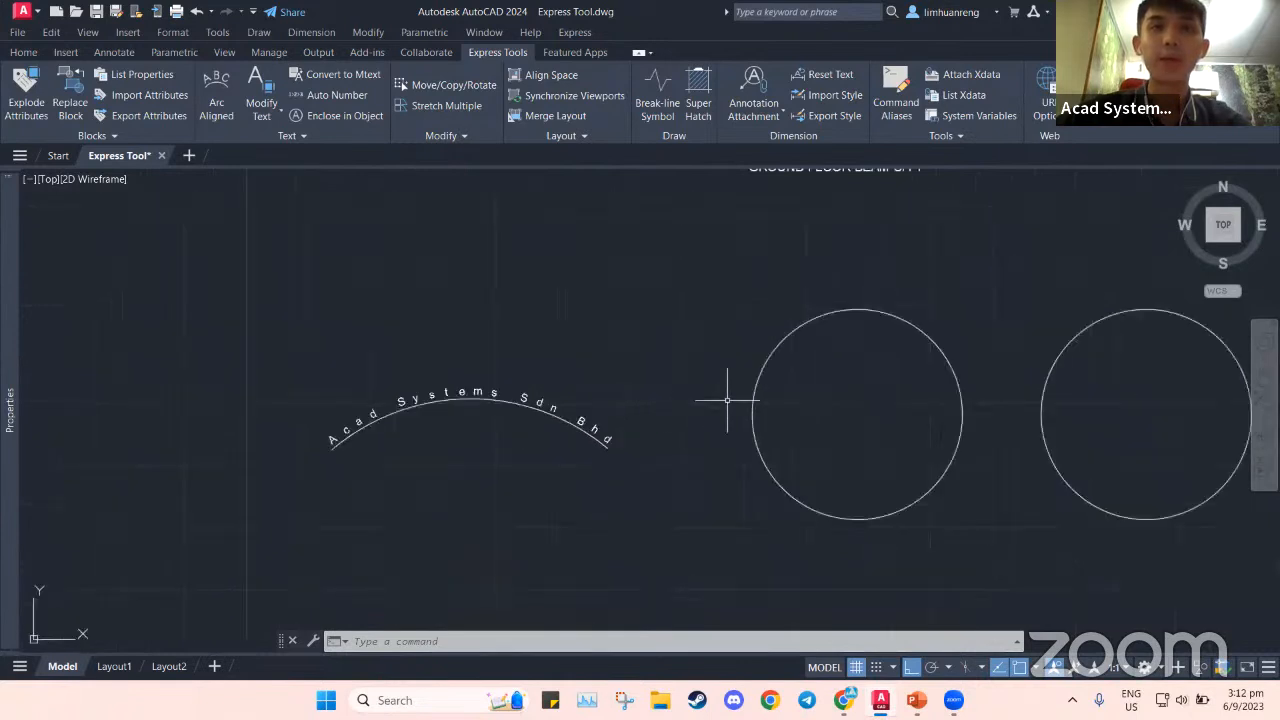
pyautogui.moveTo(751, 345); pyautogui.dragTo(607, 351, button='middle')
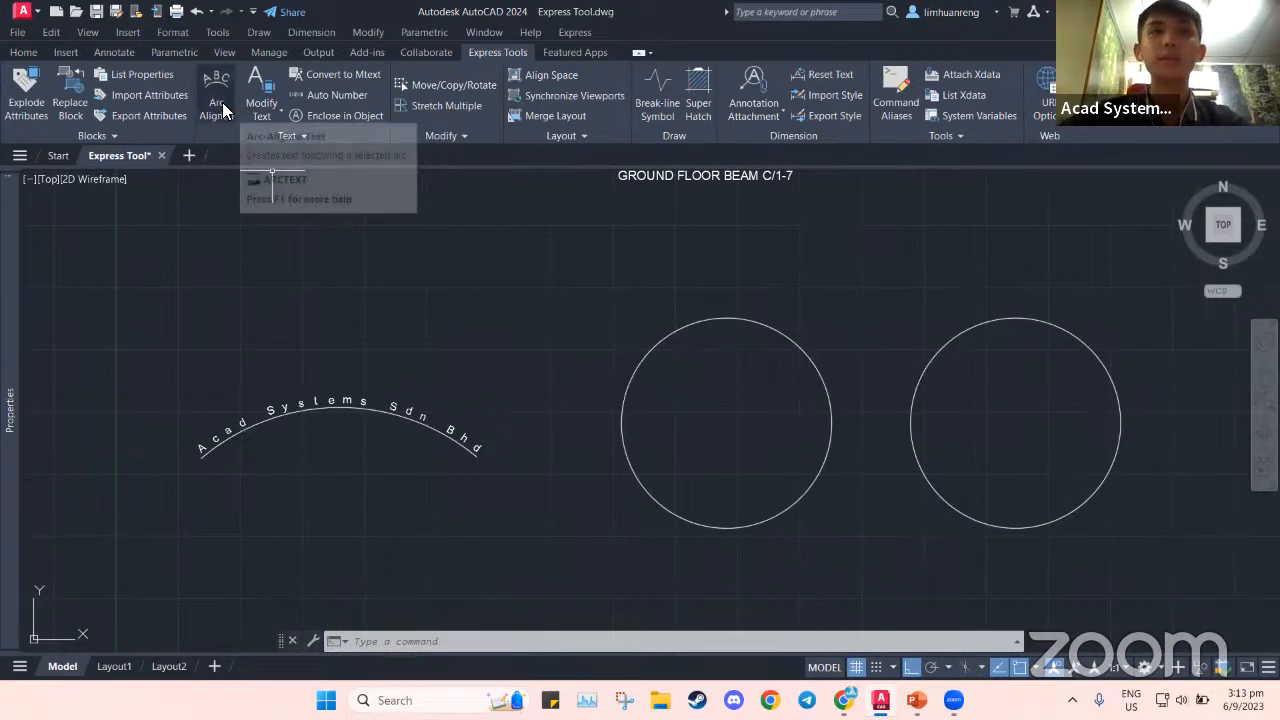
pyautogui.click(224, 102)
pyautogui.press('Escape')
# Inspect the left circle's properties, then start another Arc Aligned text
pyautogui.click(702, 321)
pyautogui.rightClick(702, 321)
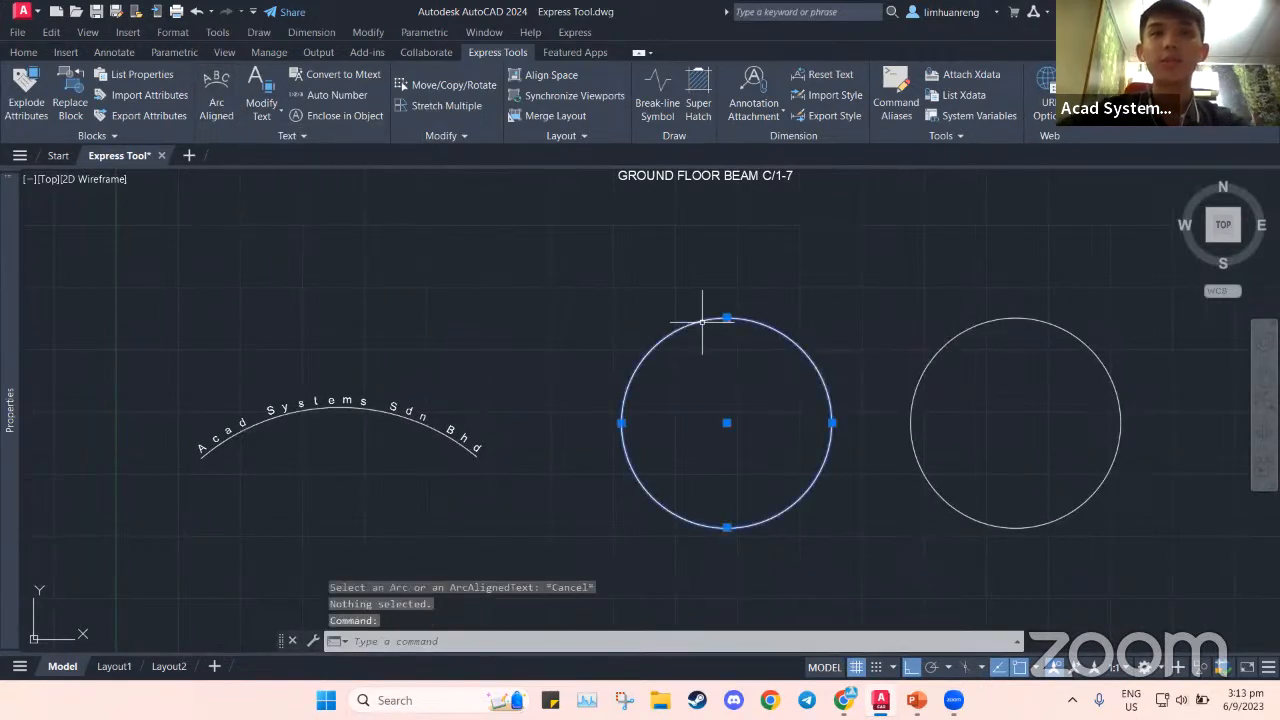
pyautogui.click(756, 651)
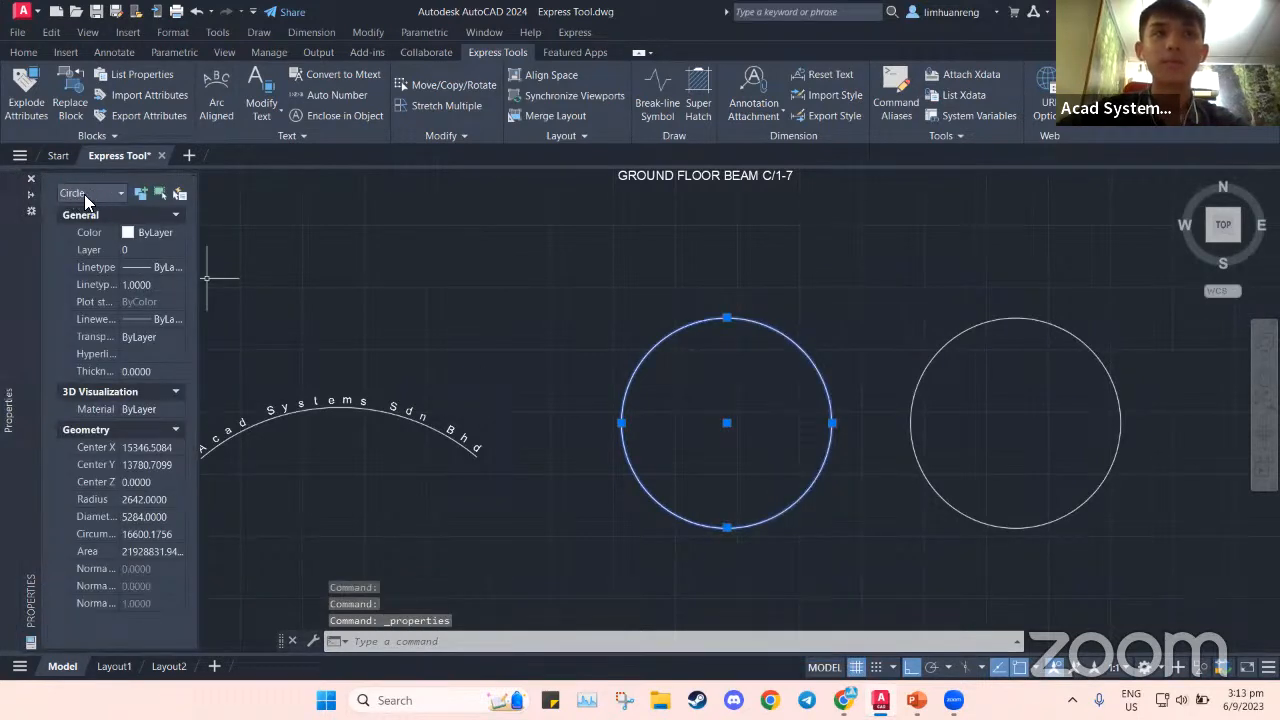
pyautogui.press('Escape')
pyautogui.click(520, 302)
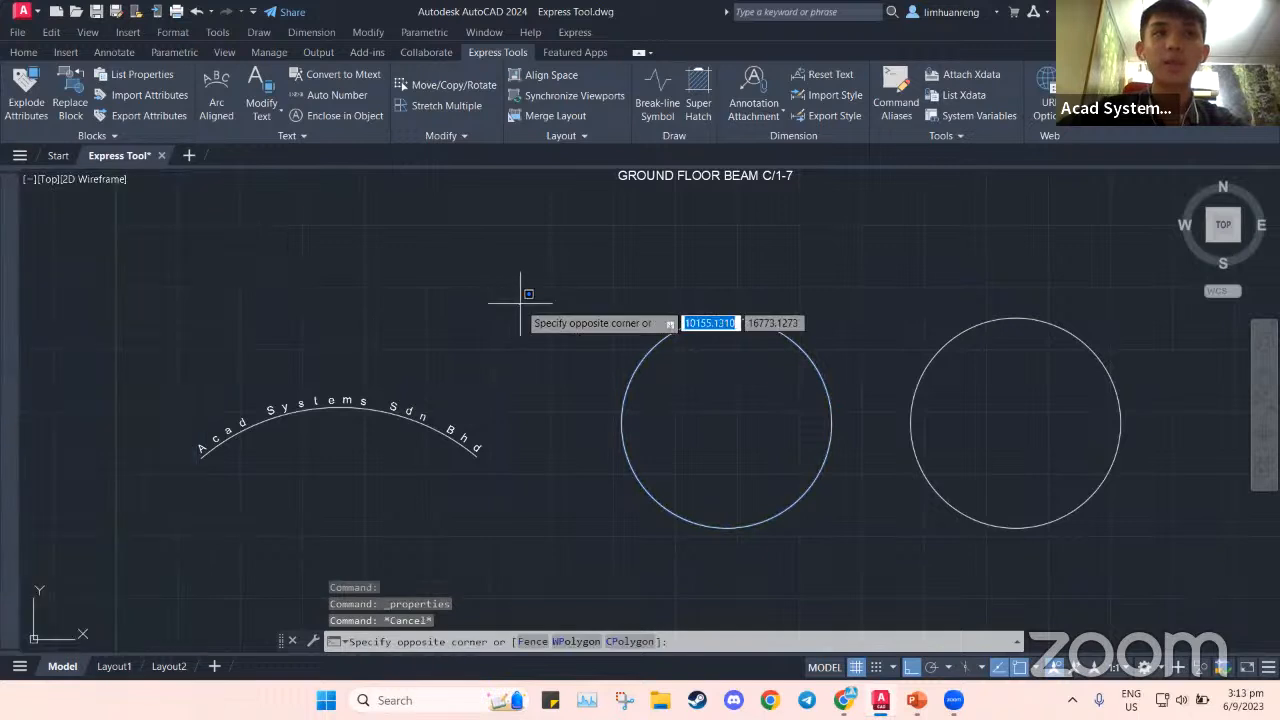
pyautogui.press('Escape')
pyautogui.click(219, 105)
pyautogui.moveTo(477, 305); pyautogui.dragTo(389, 291, button='middle')
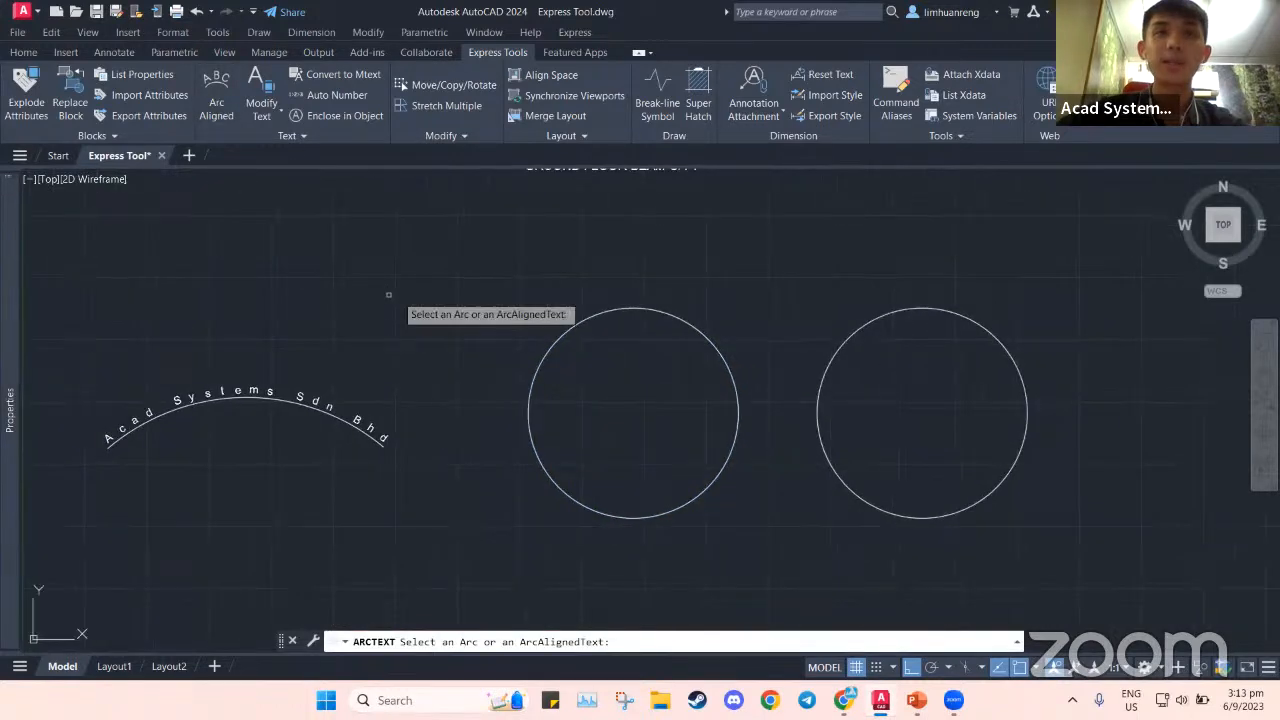
# Wrap 'Acad Systems' along the right circle as arc-aligned text
pyautogui.click(577, 324)
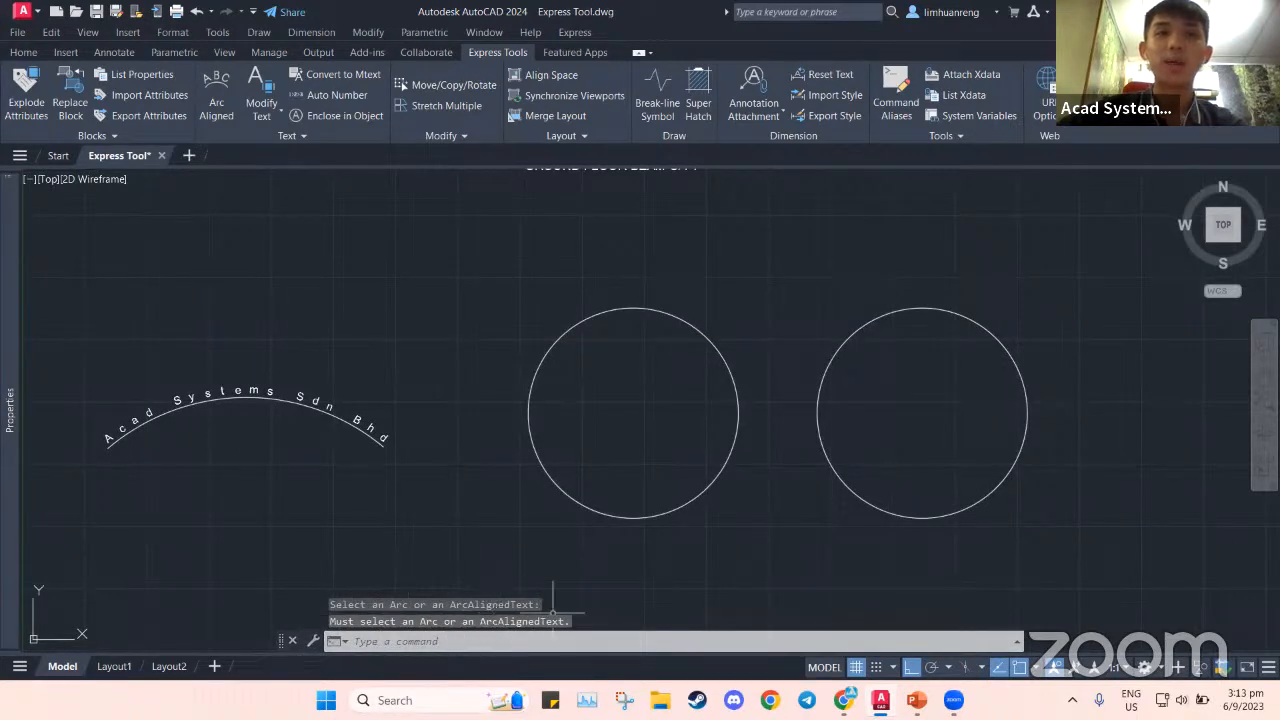
pyautogui.moveTo(582, 533); pyautogui.dragTo(441, 528, button='middle')
pyautogui.click(218, 104)
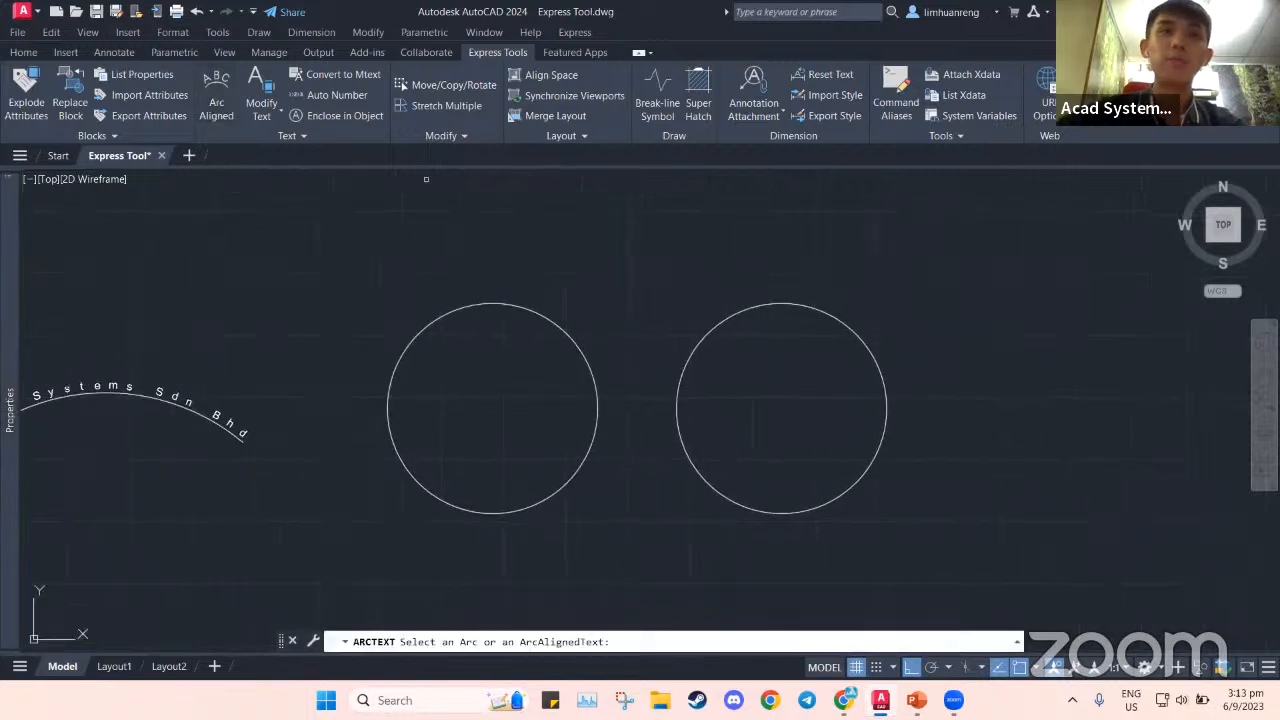
pyautogui.click(738, 311)
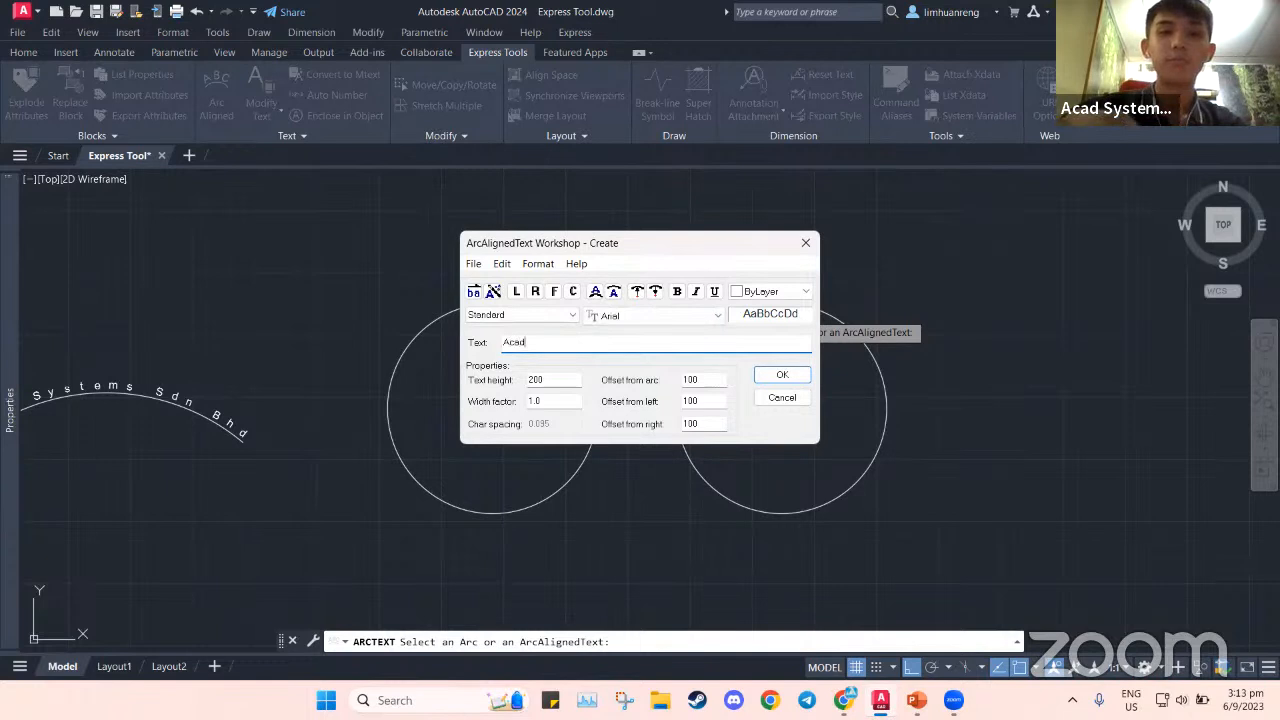
pyautogui.write('Acad Systems')
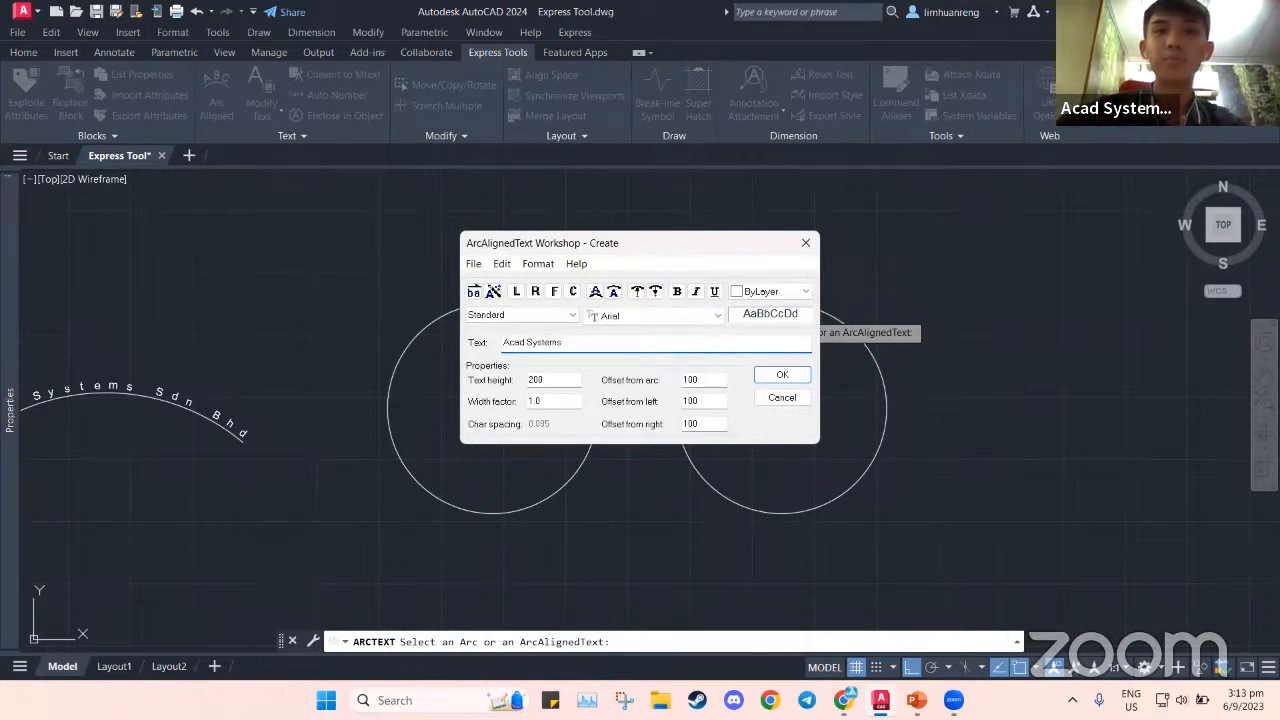
pyautogui.click(778, 373)
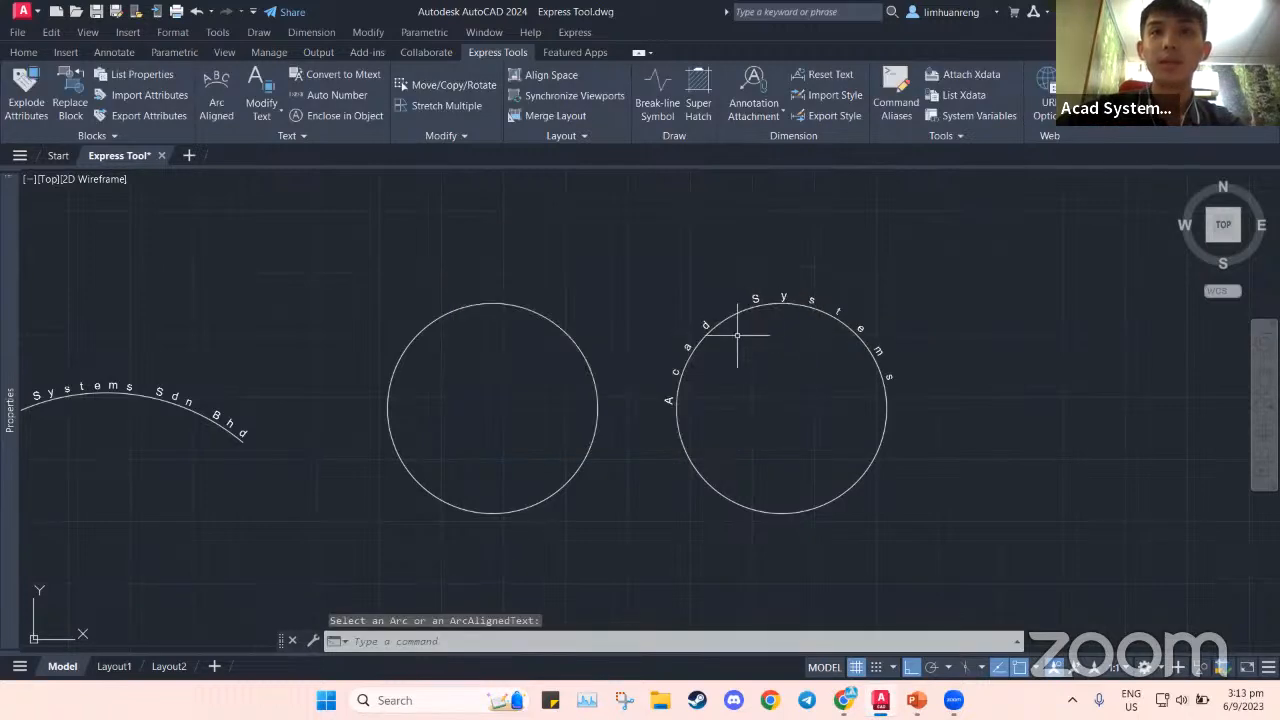
# Add 'Express Tool' as a second arc-aligned text around the right circle
pyautogui.click(235, 92)
pyautogui.click(692, 464)
pyautogui.write('Express')
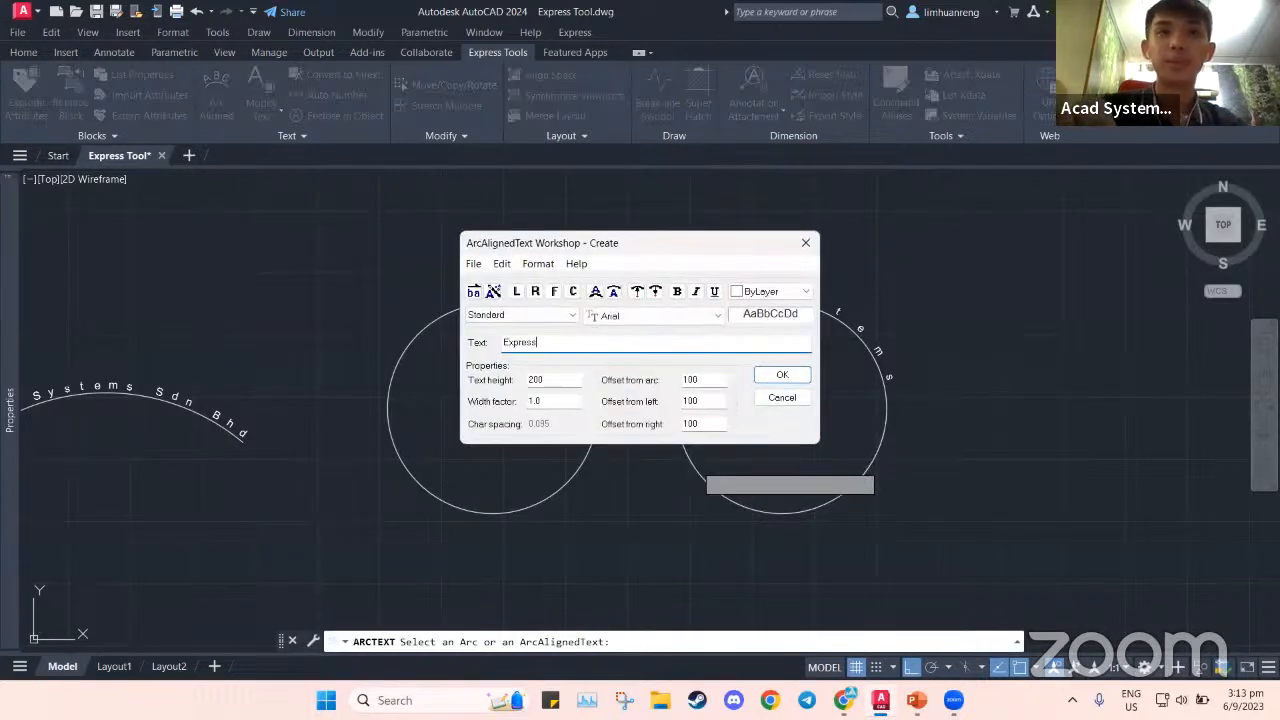
pyautogui.write(' Tool')
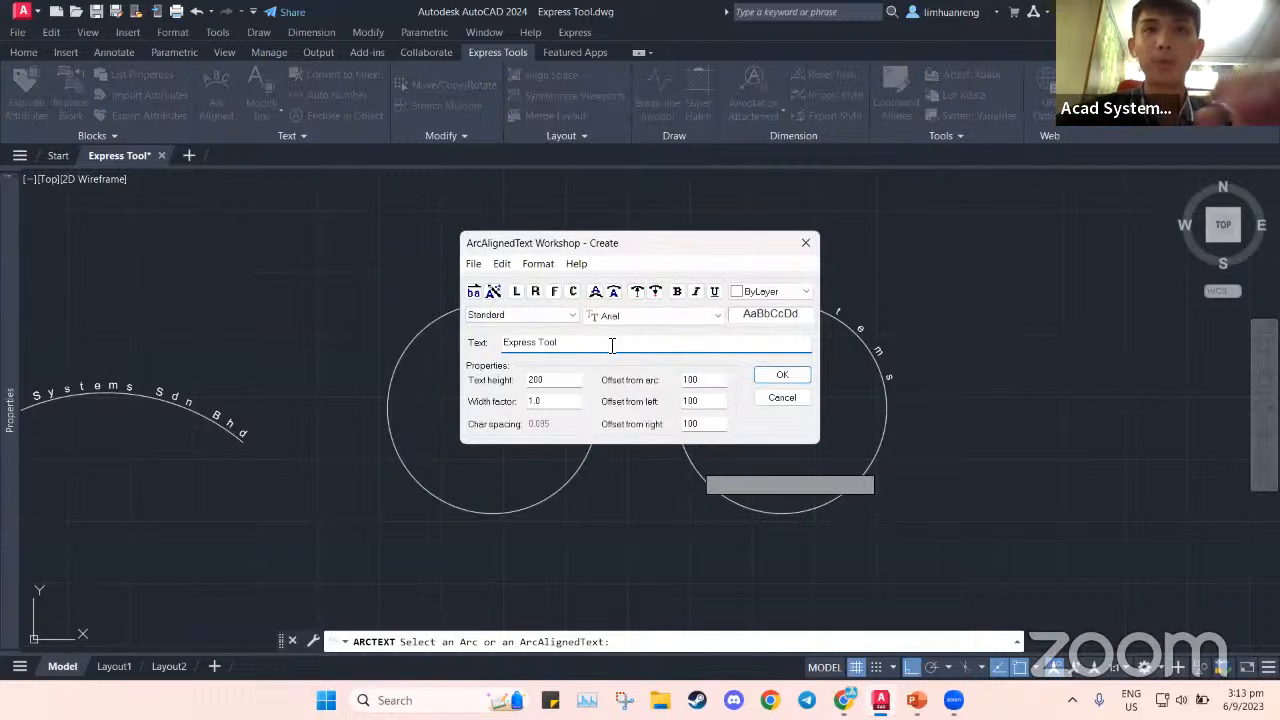
pyautogui.click(780, 376)
pyautogui.moveTo(786, 380); pyautogui.dragTo(729, 382, button='middle')
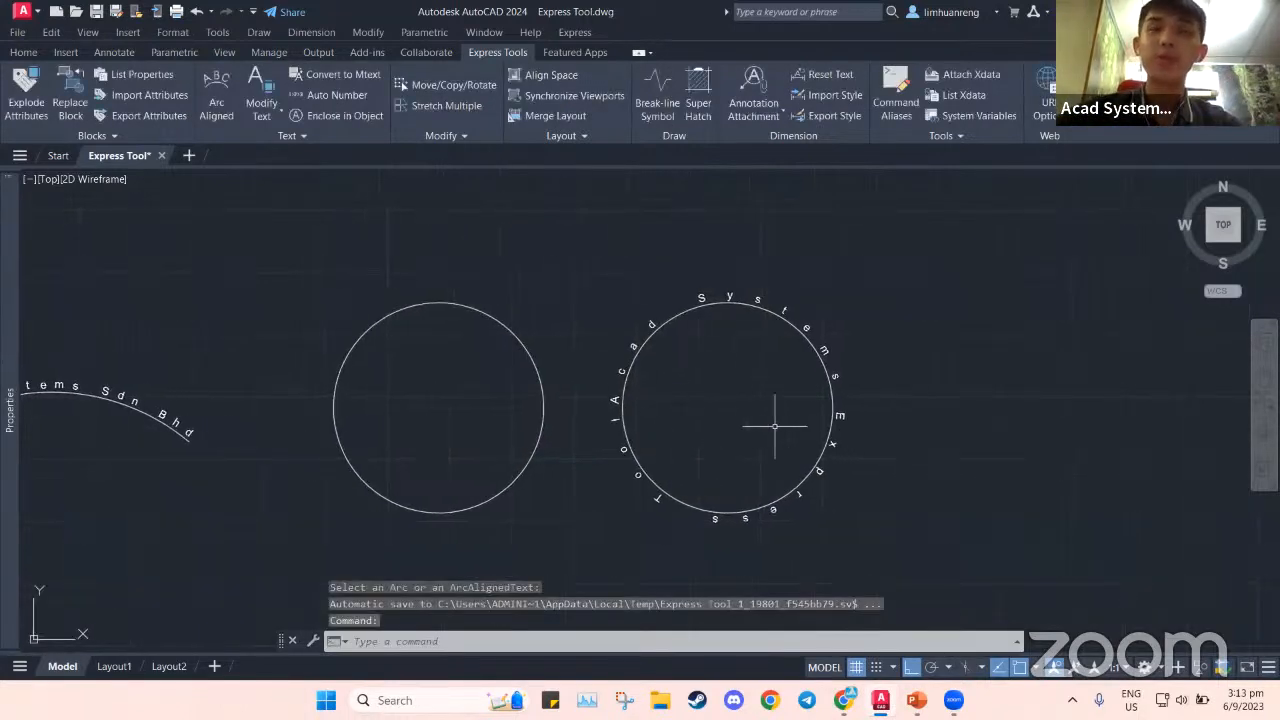
# Edit the circle's top arc text to read 'Acad Systems Sdn Bhd'
pyautogui.click(216, 100)
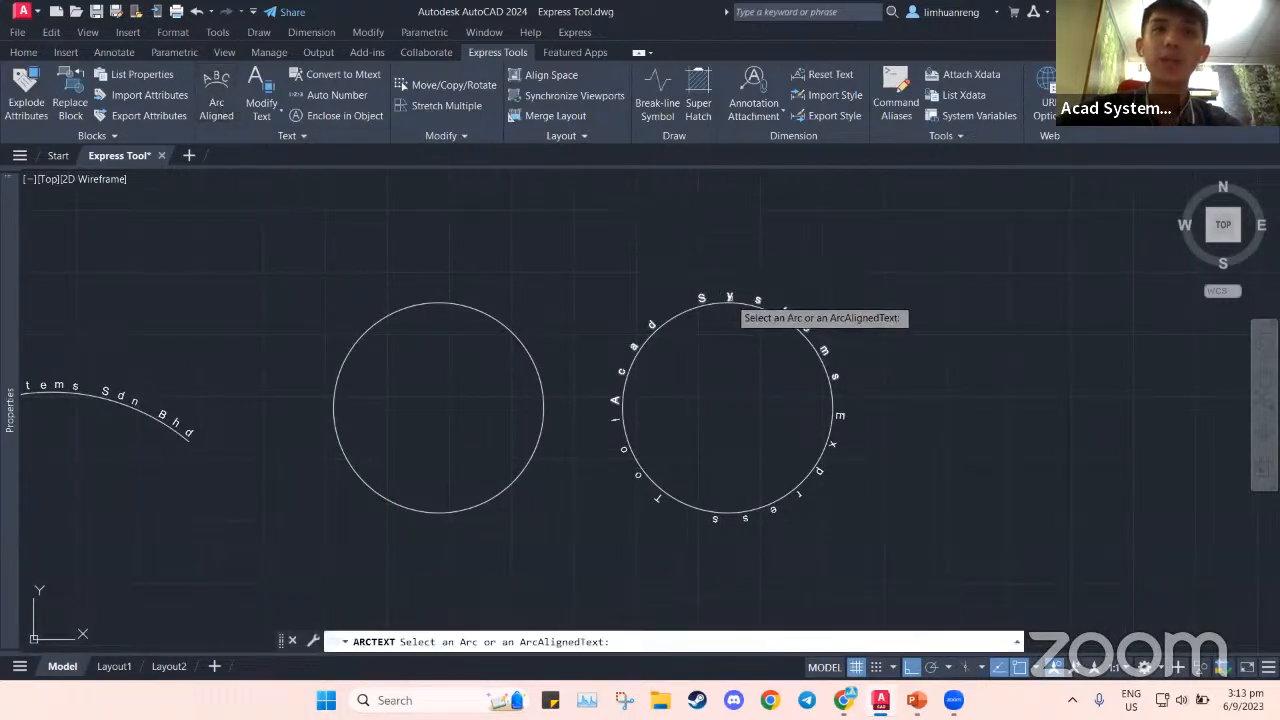
pyautogui.click(733, 300)
pyautogui.click(592, 346)
pyautogui.write('Sdn Bhd')
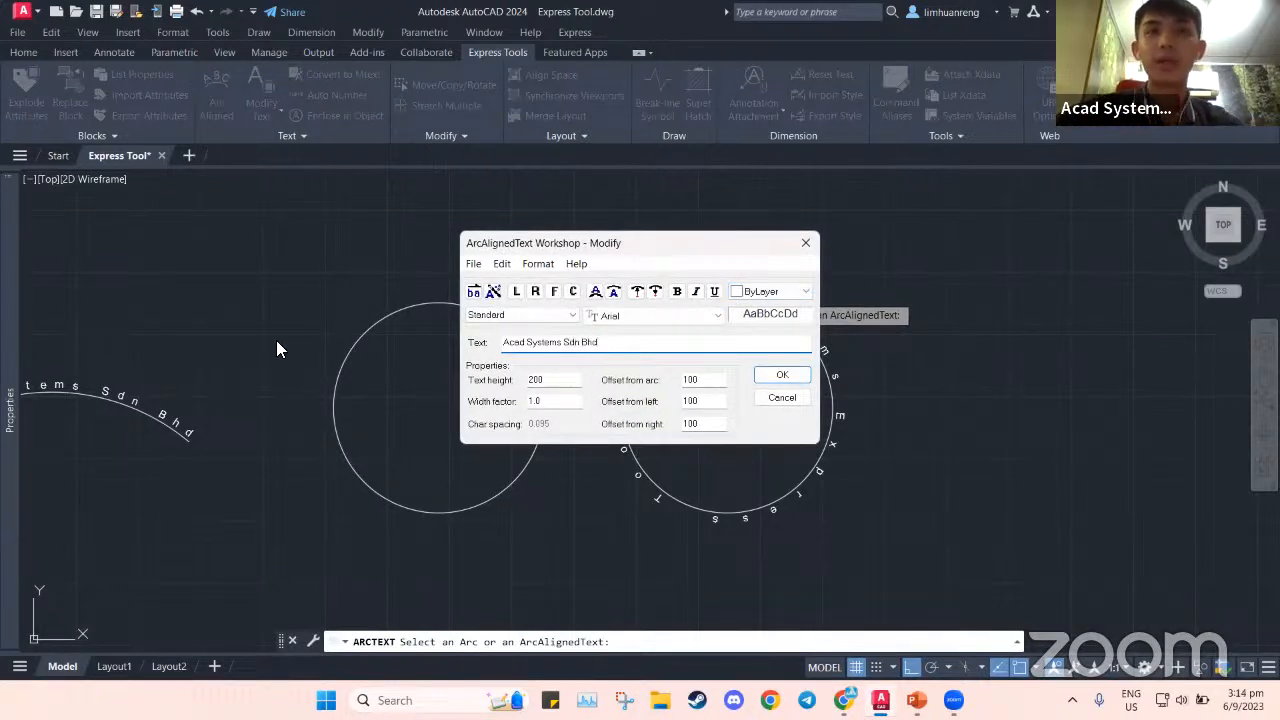
# Try Reverse Text on the arc text, then turn the reversal back off
pyautogui.click(536, 265)
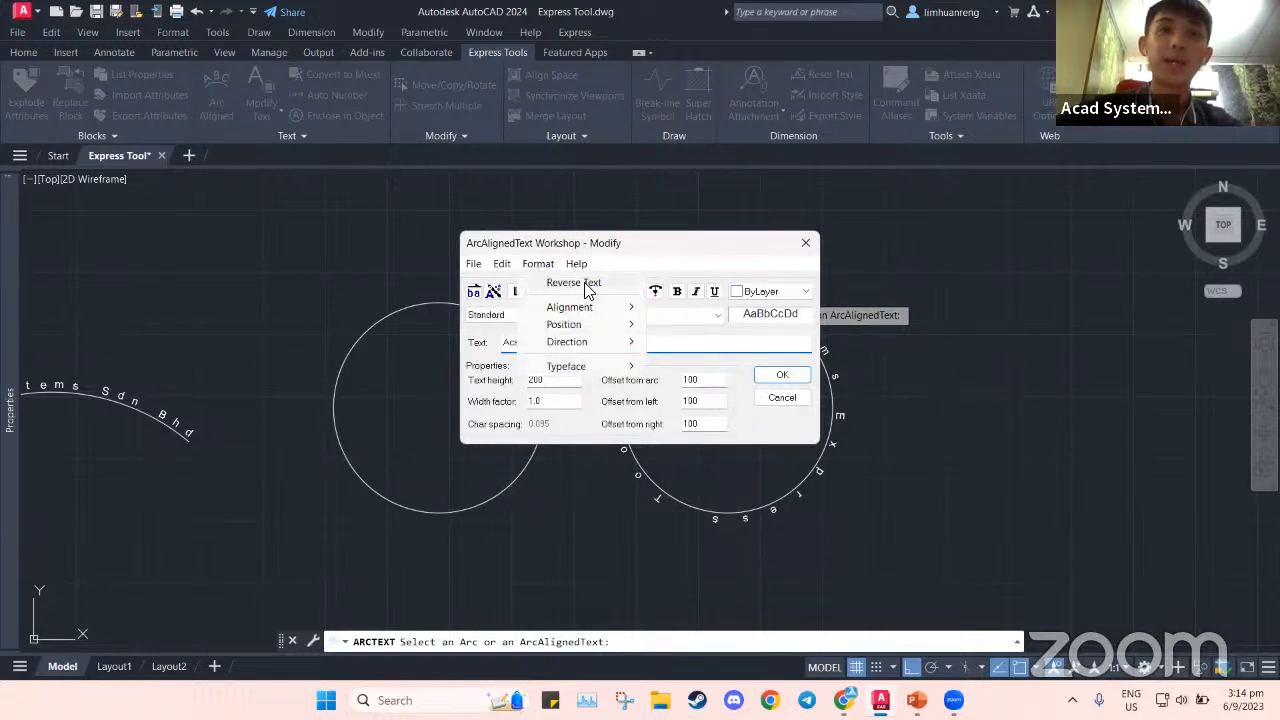
pyautogui.click(580, 283)
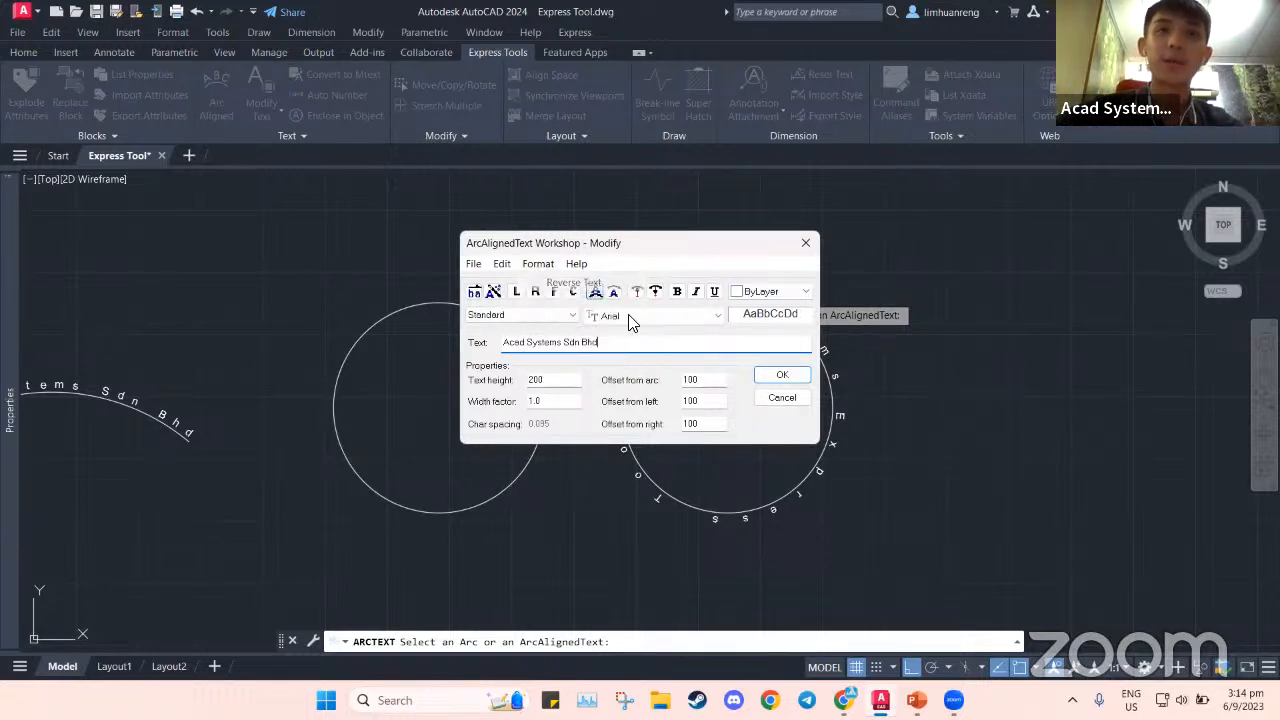
pyautogui.click(784, 375)
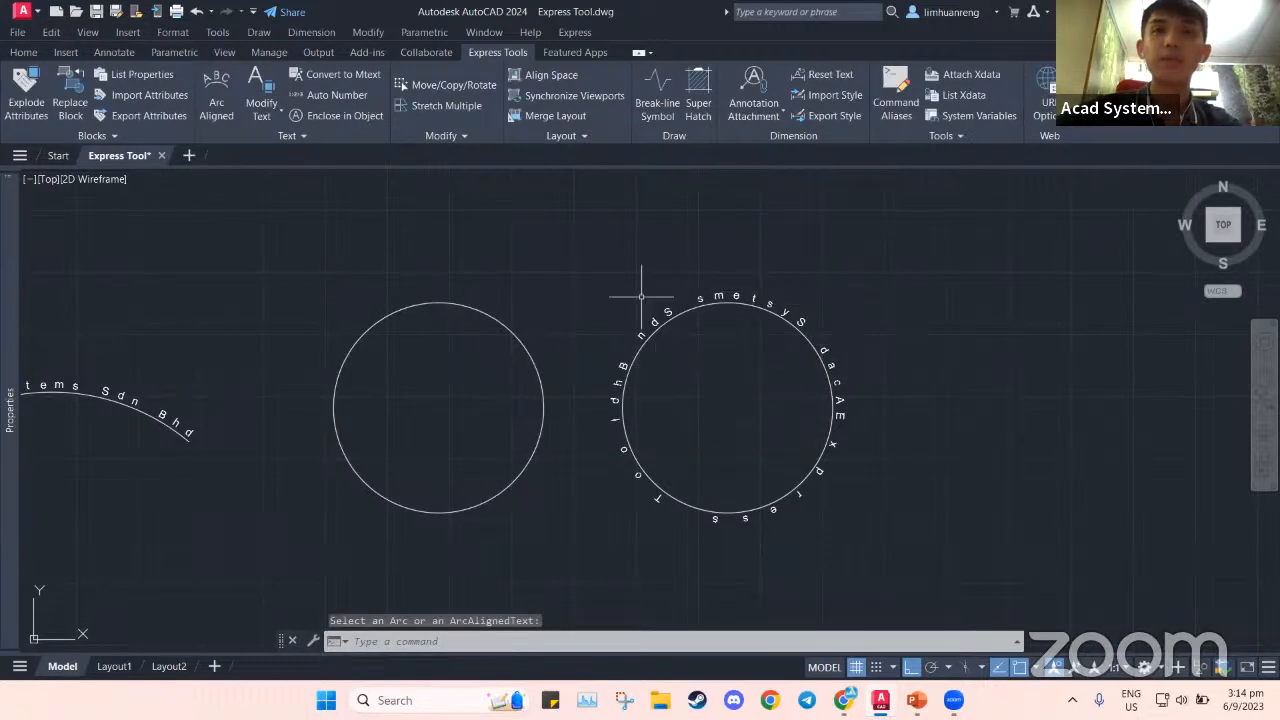
pyautogui.click(788, 307)
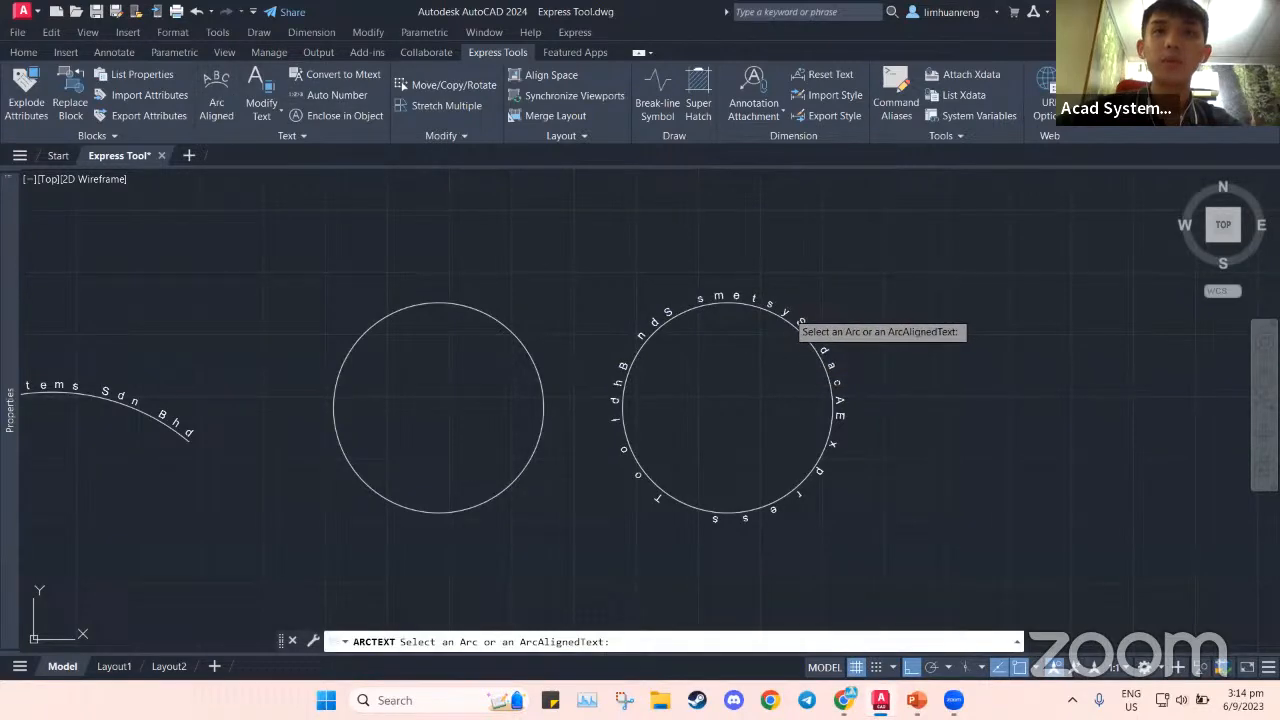
pyautogui.click(800, 322)
pyautogui.click(533, 265)
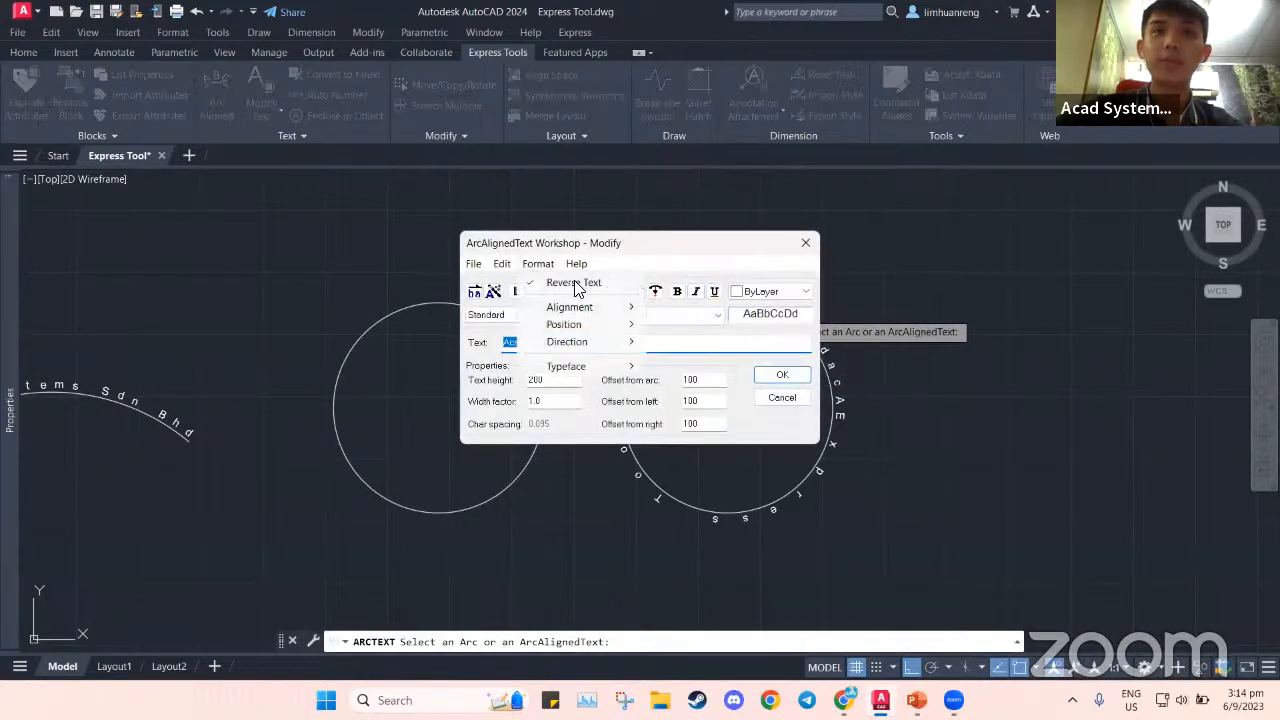
pyautogui.click(574, 283)
# Position the text on the concave side of the circle
pyautogui.click(538, 264)
pyautogui.moveTo(580, 309)
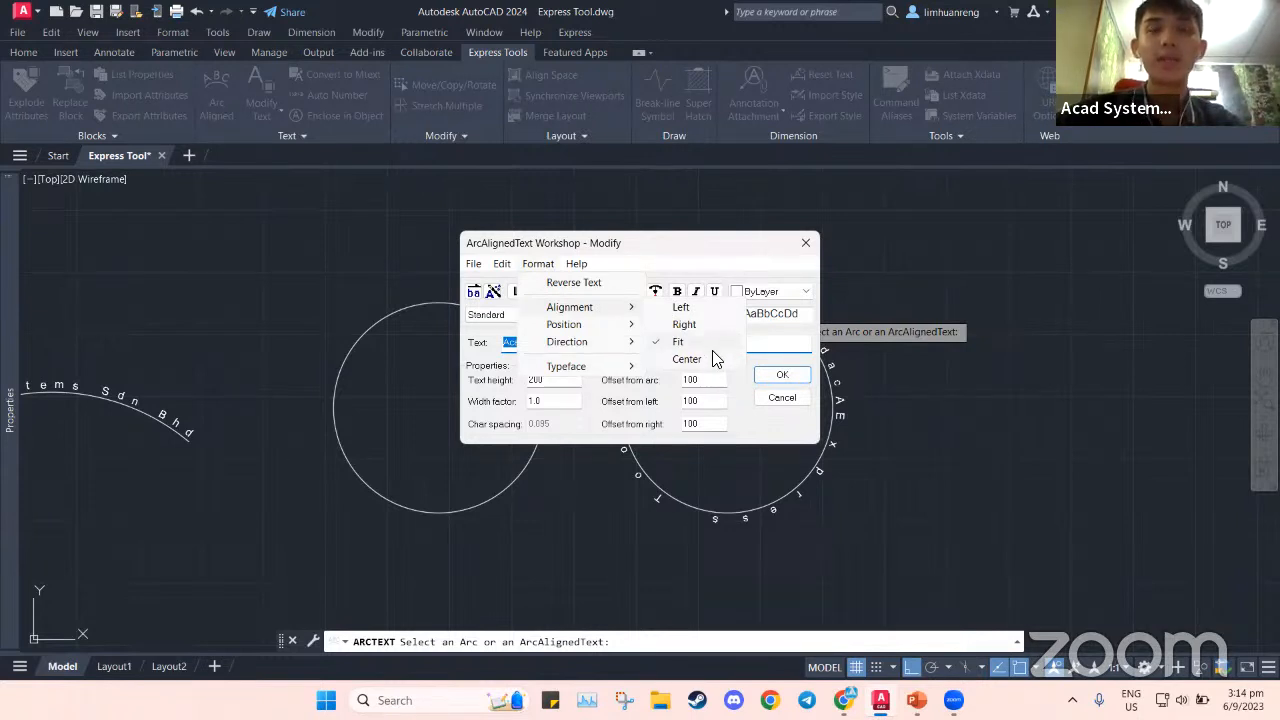
pyautogui.moveTo(627, 326)
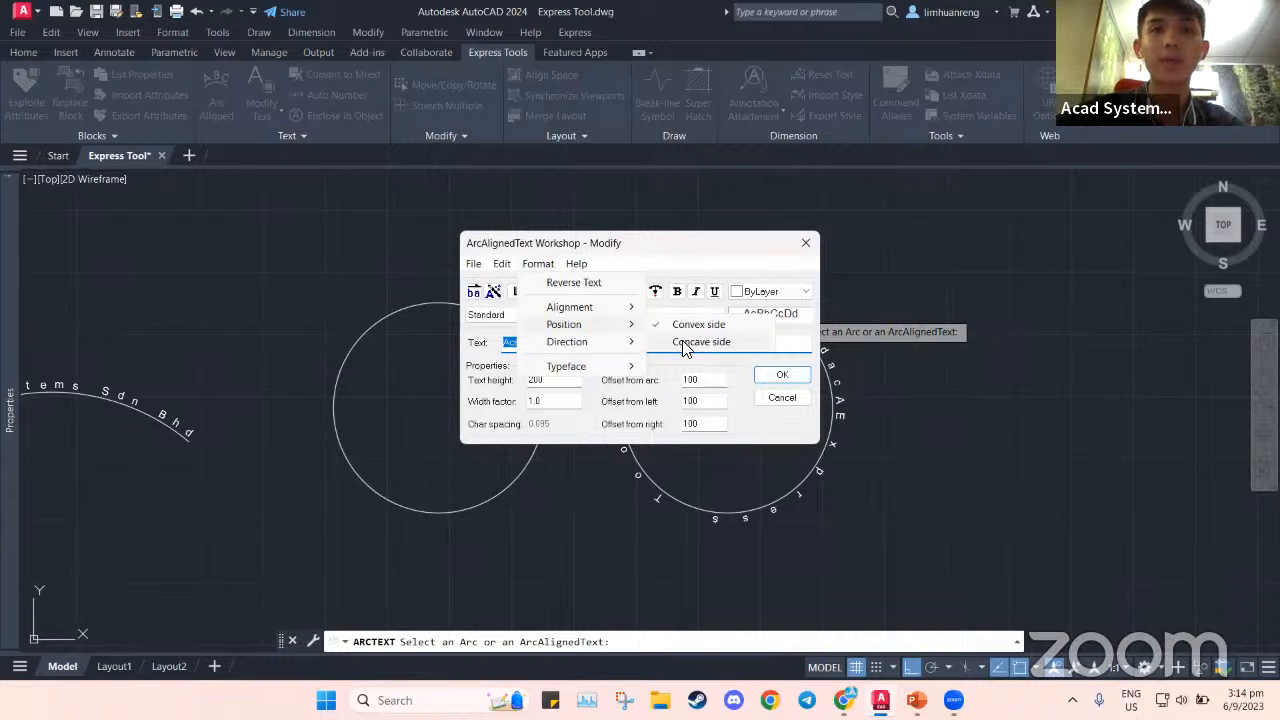
pyautogui.click(701, 342)
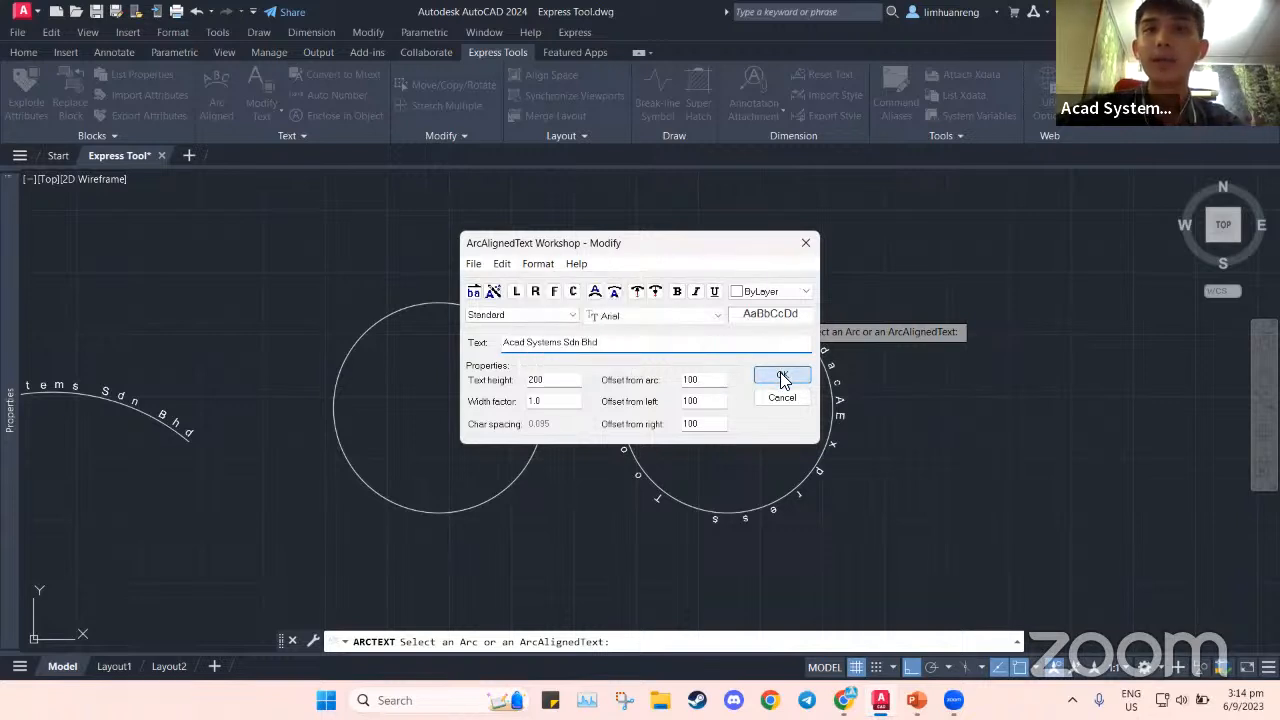
pyautogui.click(781, 374)
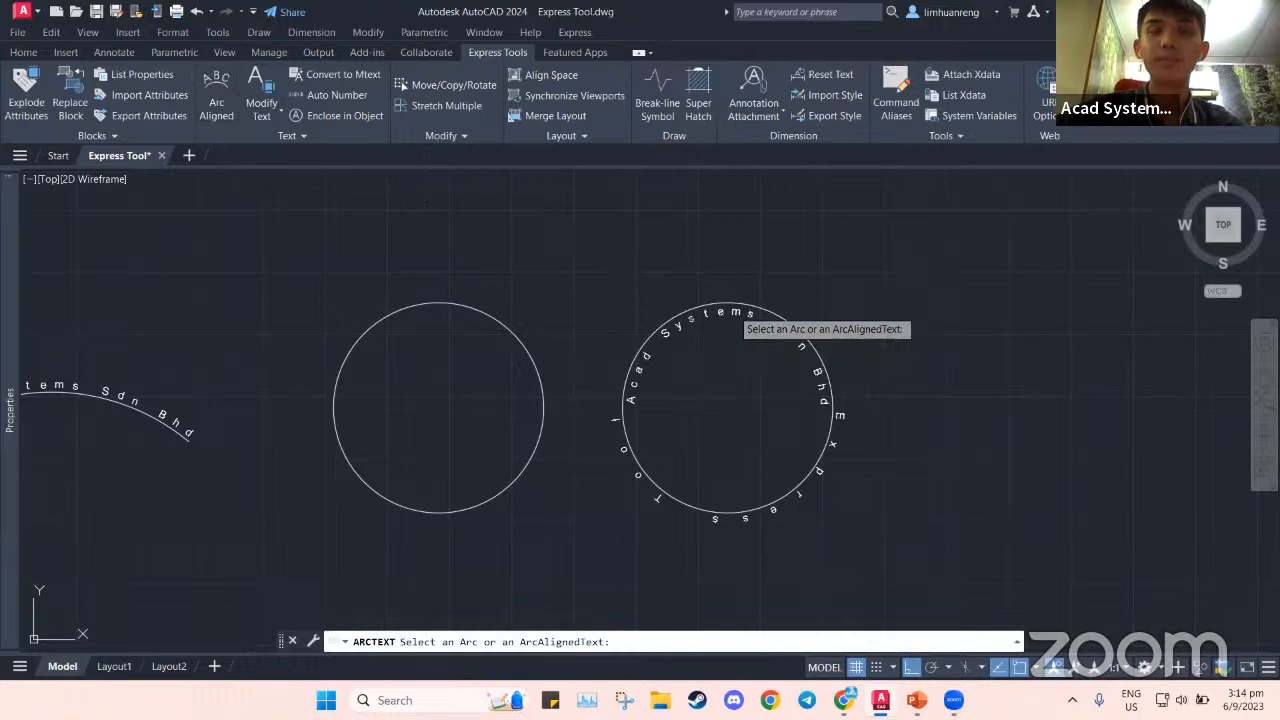
# Make the letters of 'Acad Systems Sdn Bhd' face inward toward the circle's centre
pyautogui.click(736, 312)
pyautogui.click(541, 266)
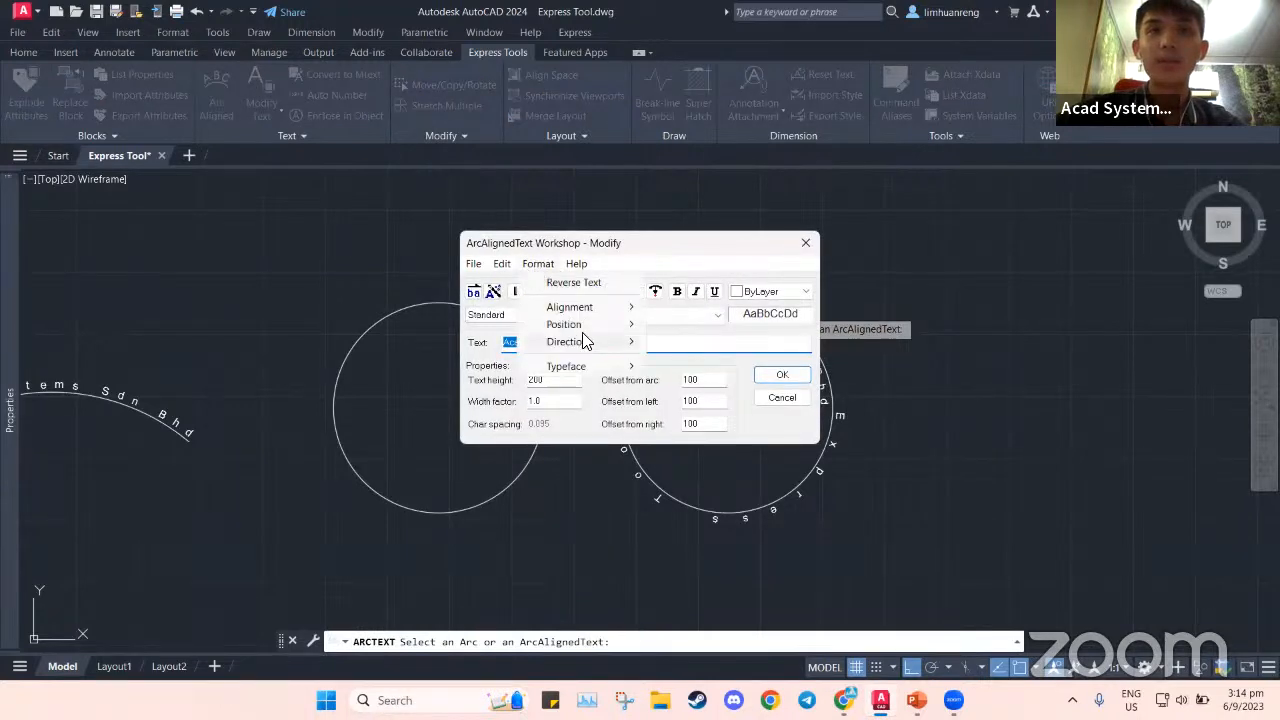
pyautogui.moveTo(587, 346)
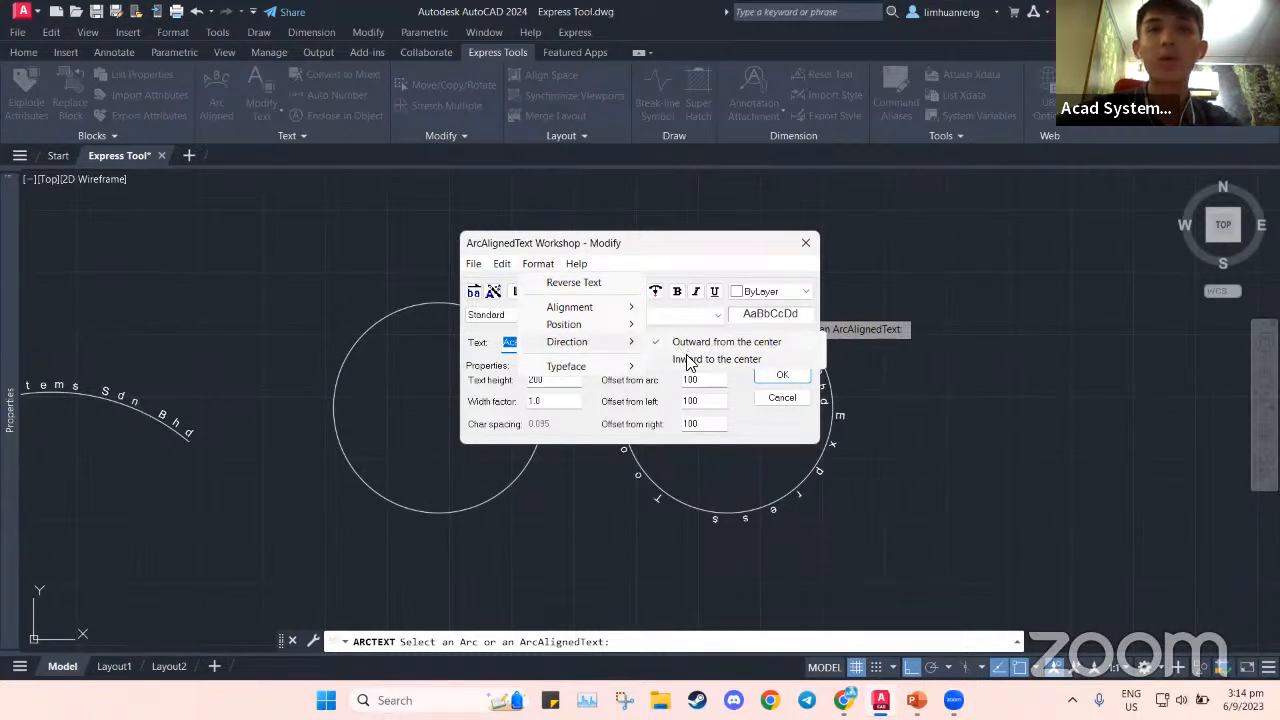
pyautogui.click(745, 360)
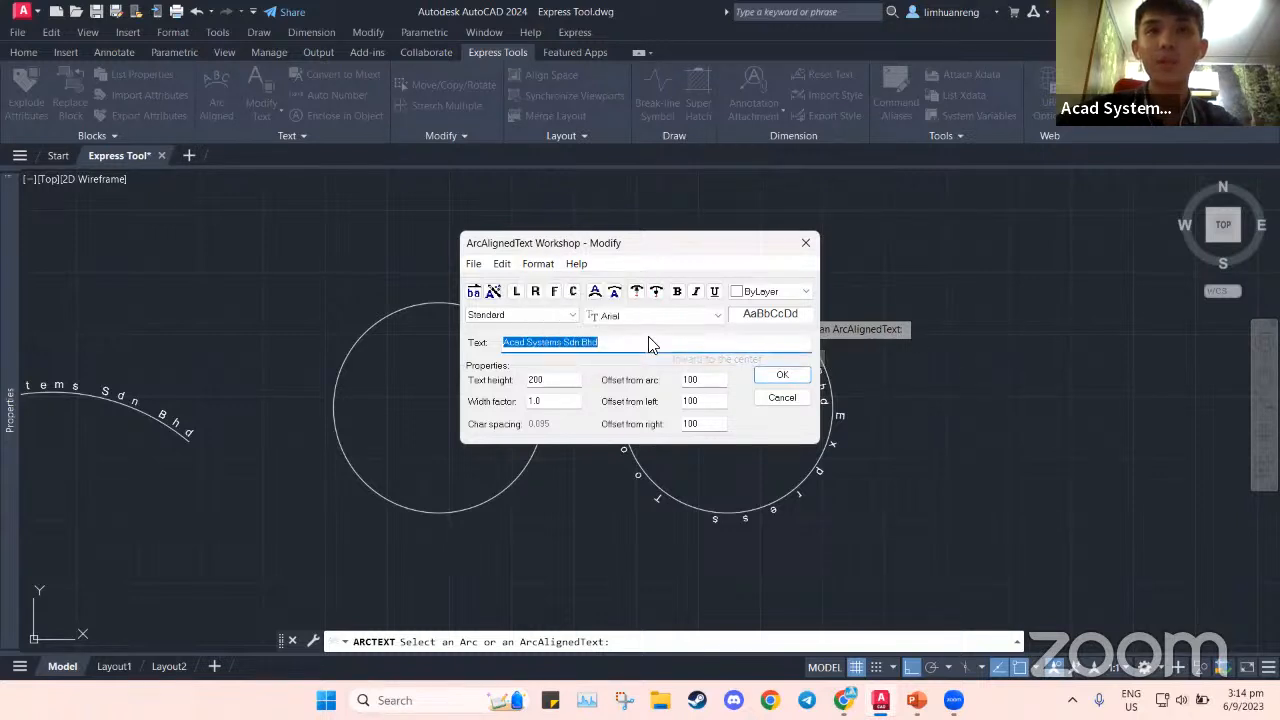
pyautogui.click(772, 375)
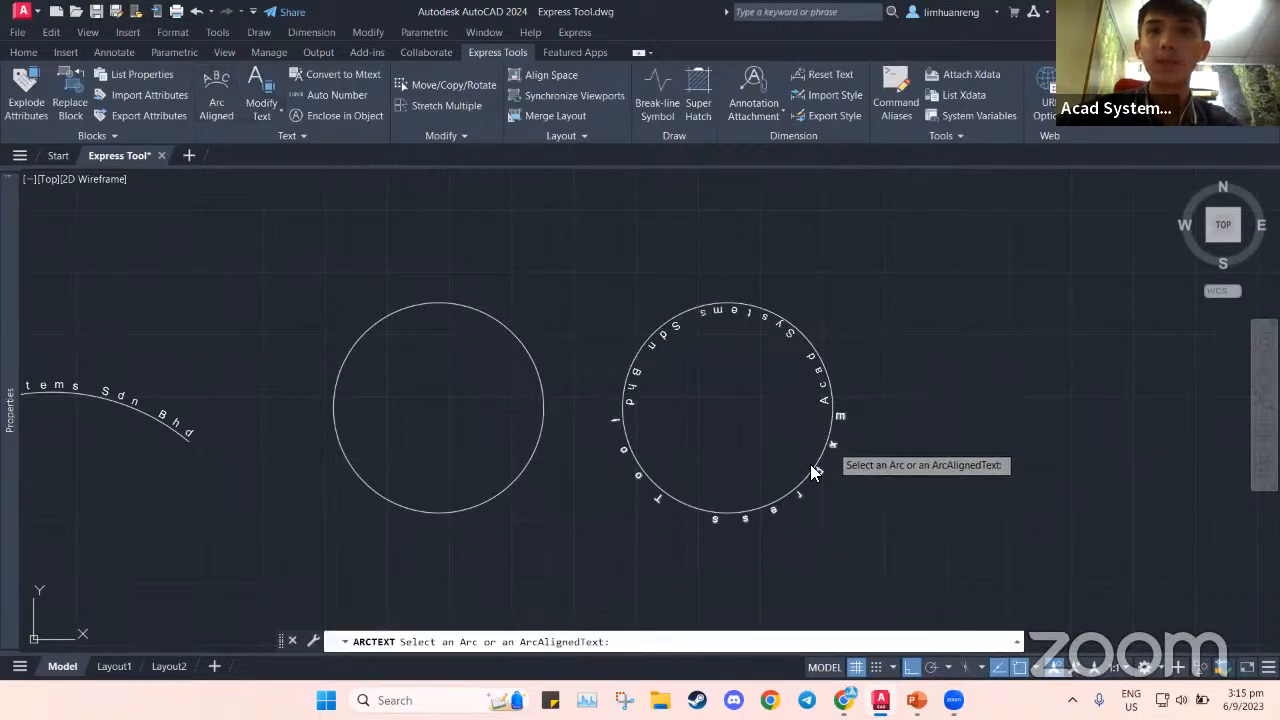
# Move 'Express Tool' to the concave side with its letters facing inward
pyautogui.click(832, 446)
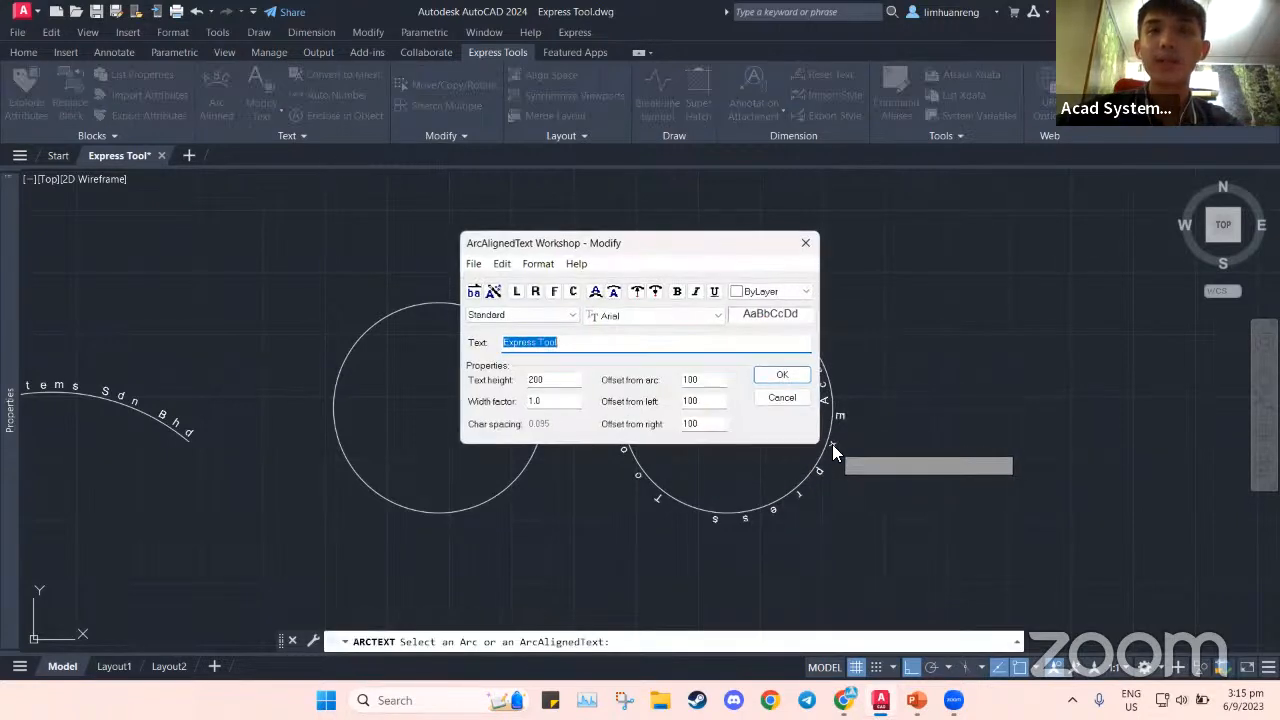
pyautogui.click(538, 264)
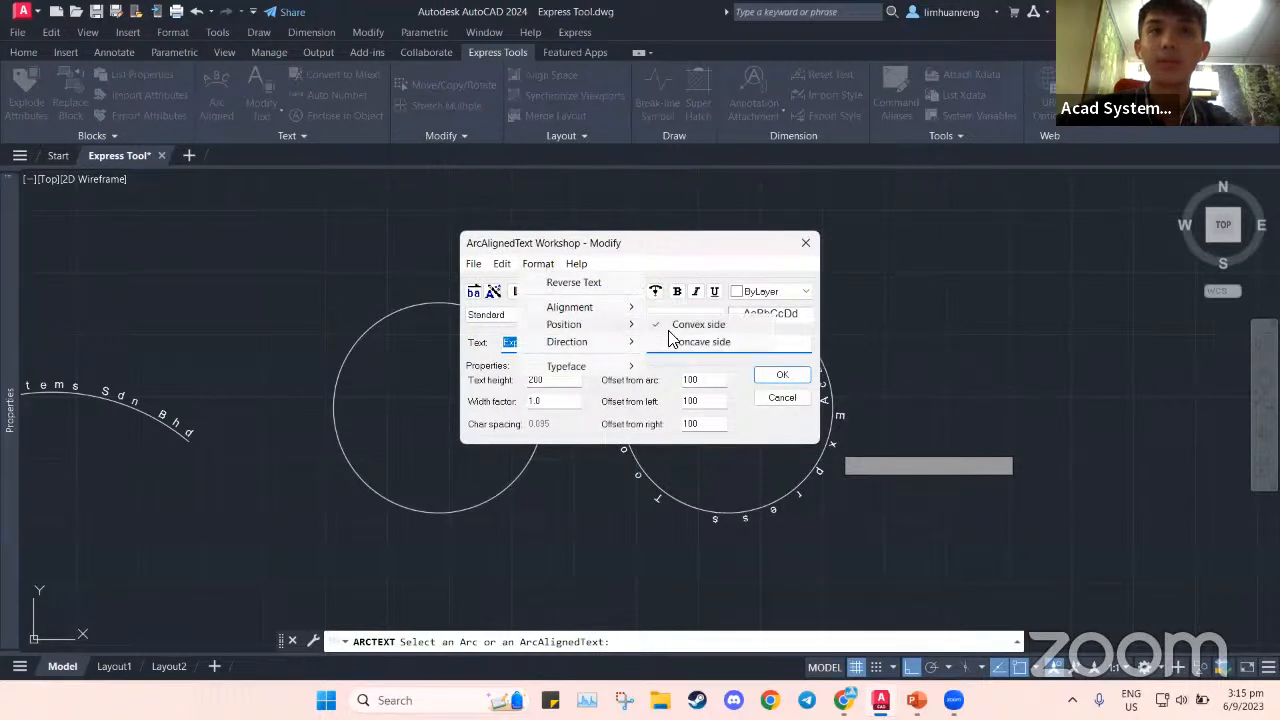
pyautogui.click(678, 345)
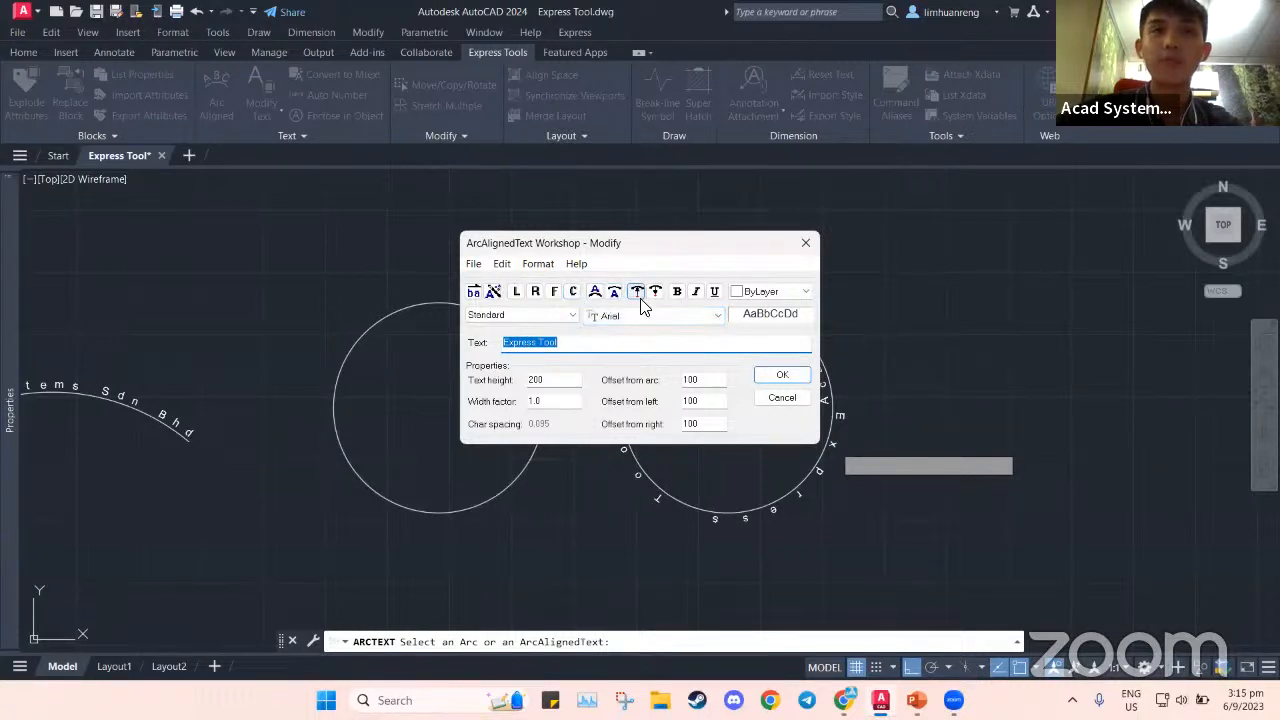
pyautogui.click(540, 264)
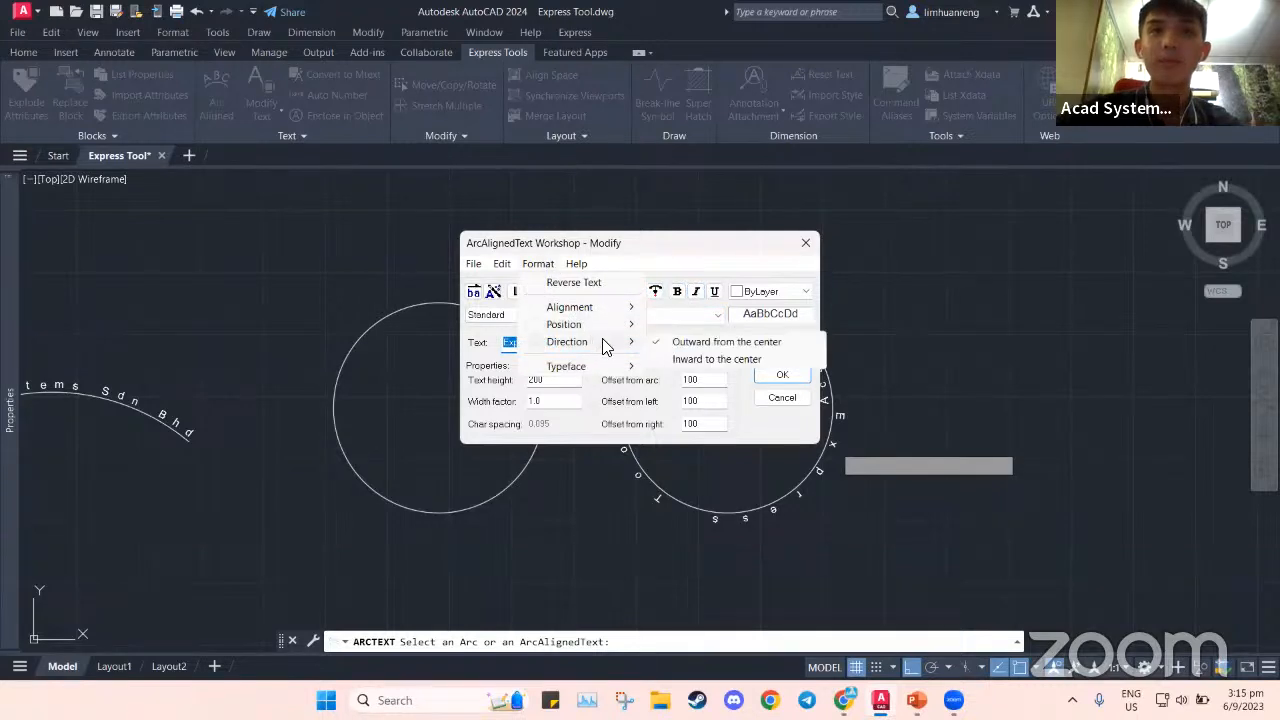
pyautogui.moveTo(630, 346)
pyautogui.click(716, 359)
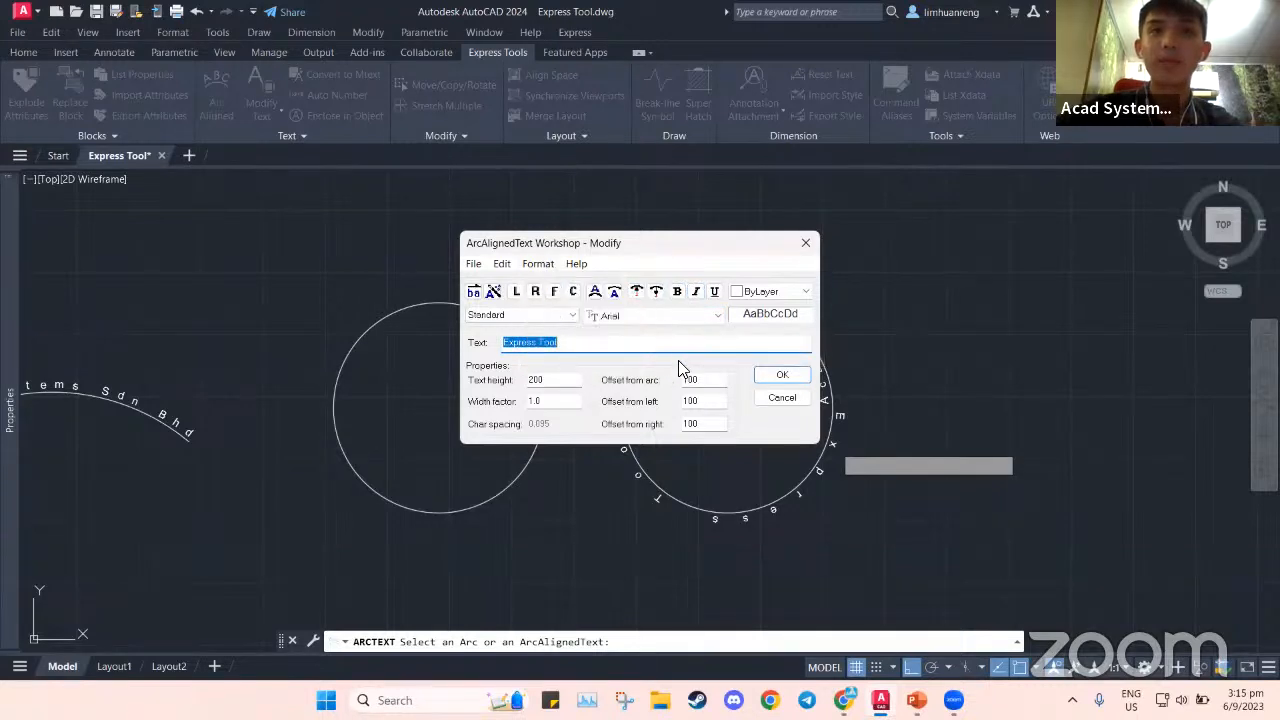
pyautogui.click(780, 378)
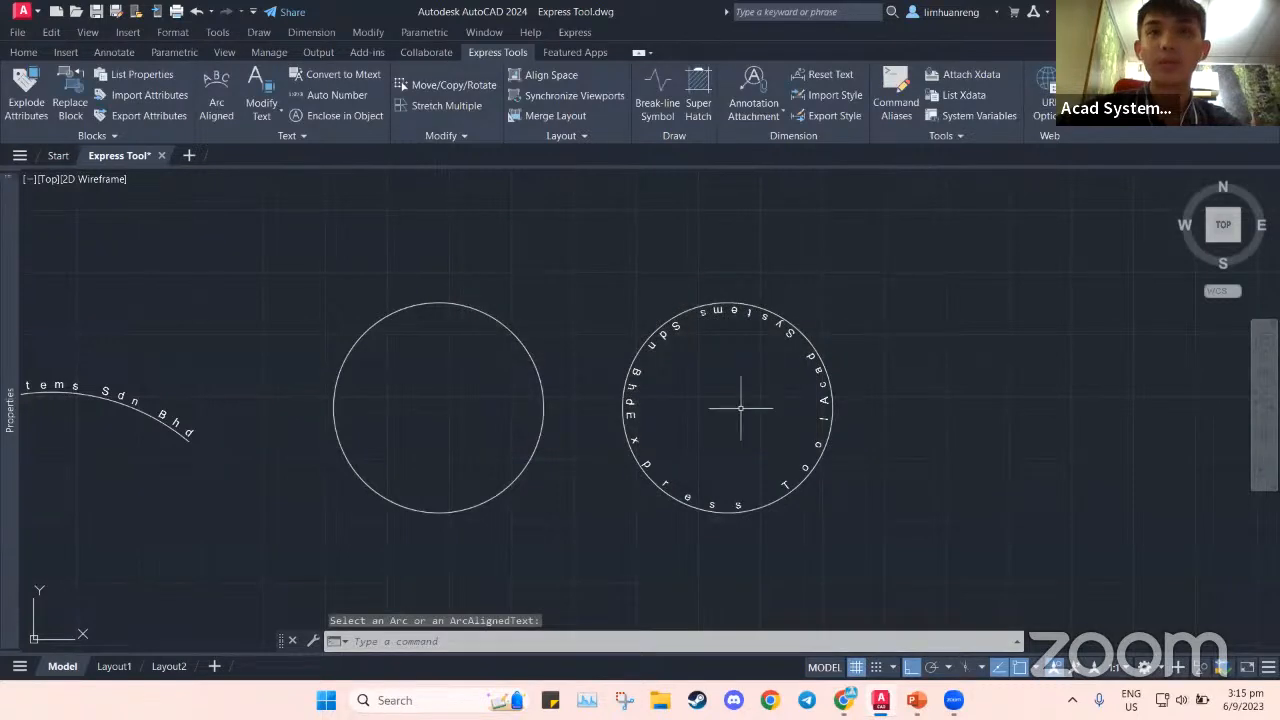
# Join the two arcs under the circular text with J (JOIN), converting them into one circle
pyautogui.moveTo(738, 427); pyautogui.dragTo(703, 355, button='middle')
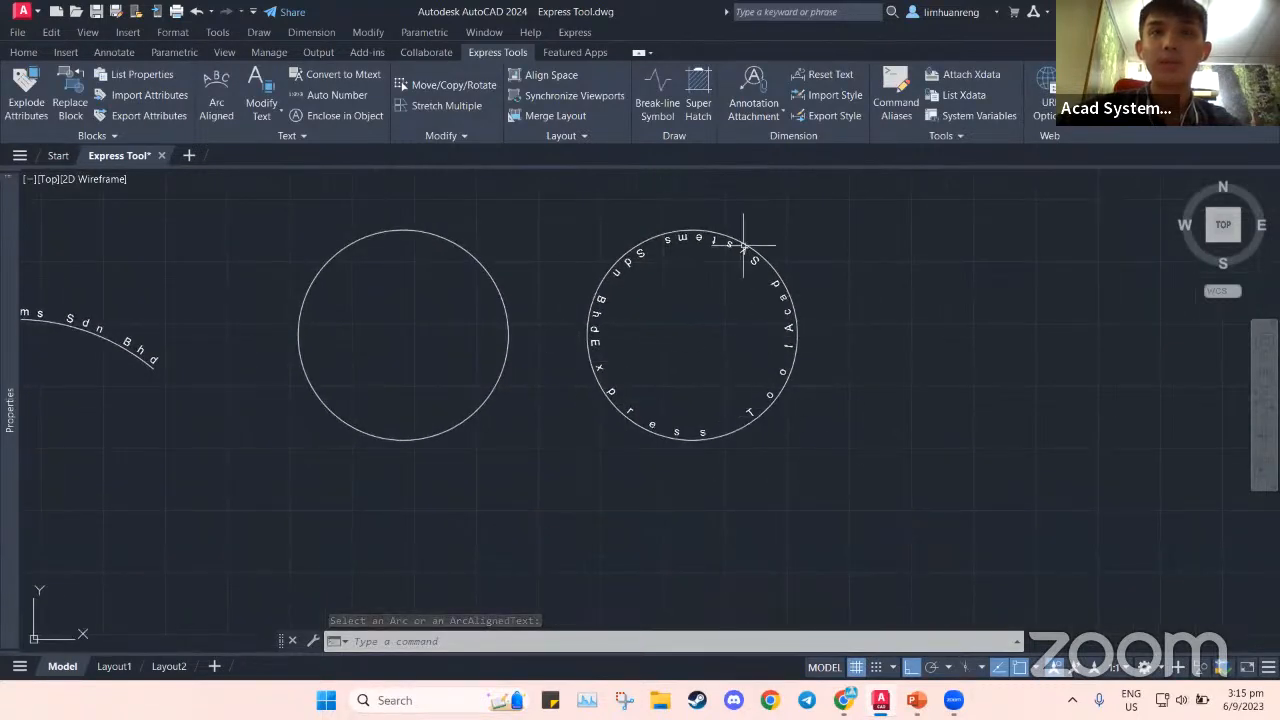
pyautogui.scroll(-2, 627, 427)
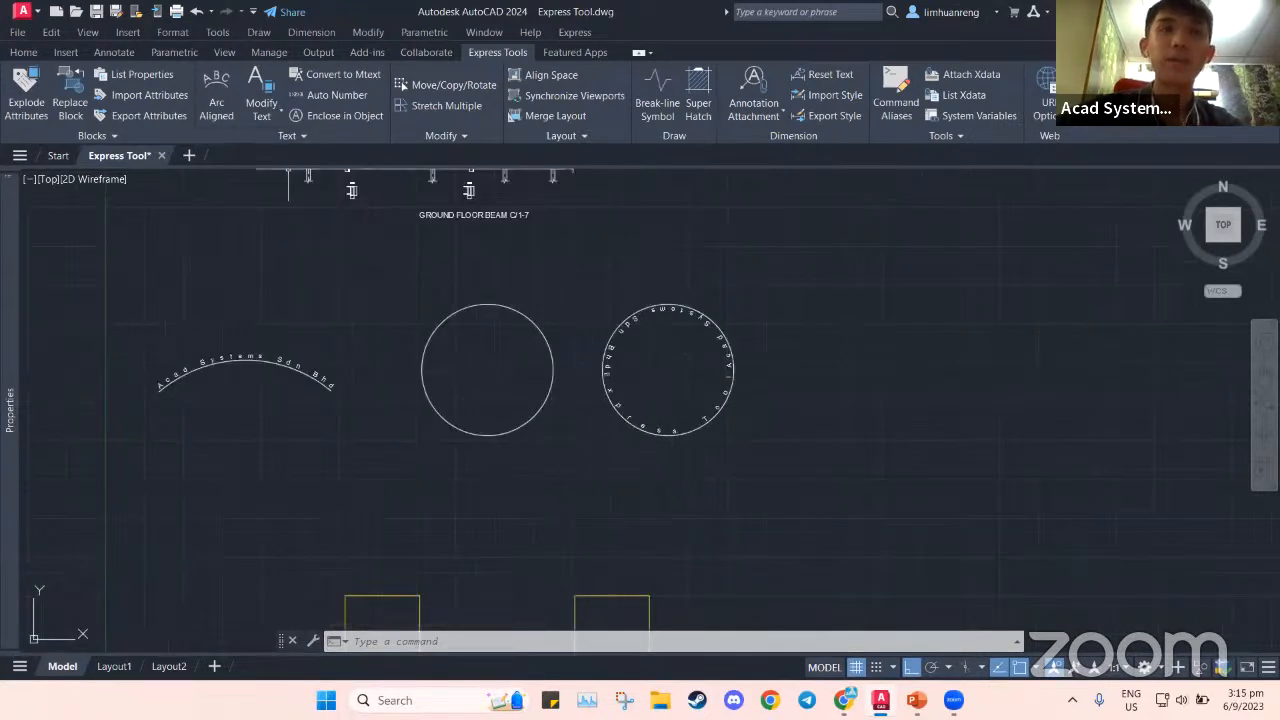
pyautogui.moveTo(550, 464); pyautogui.dragTo(630, 459, button='middle')
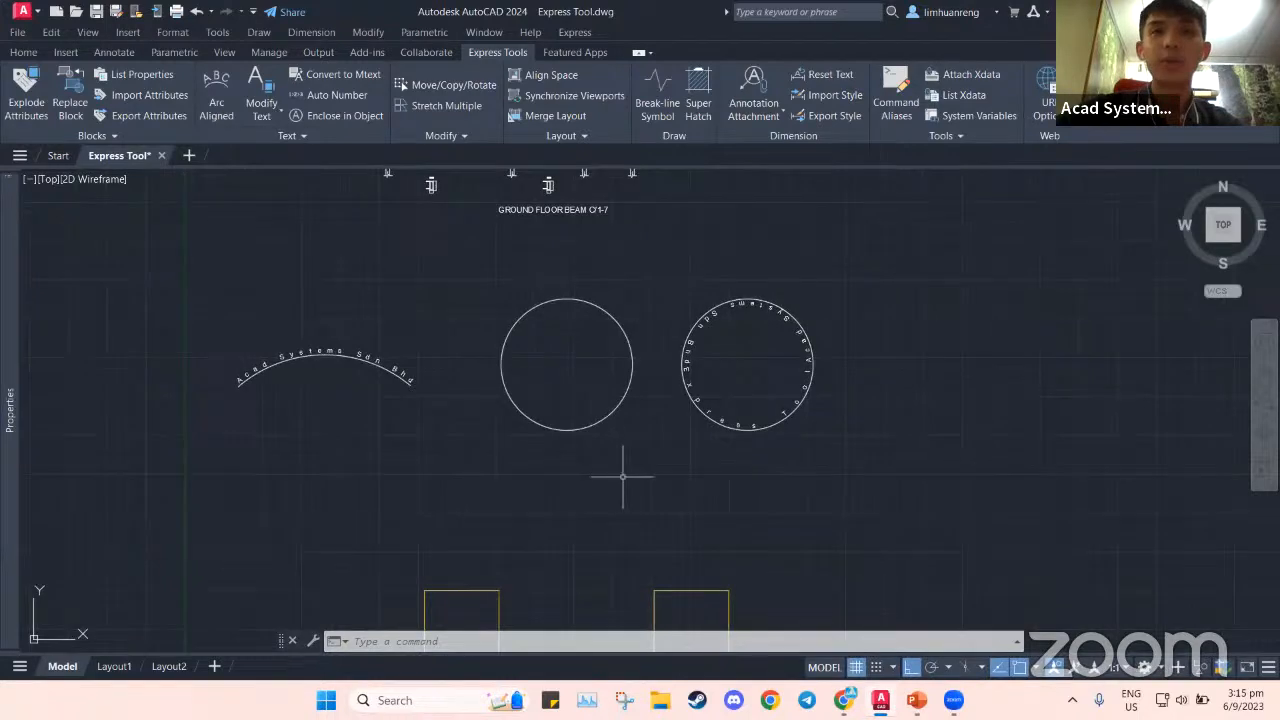
pyautogui.scroll(2, 674, 380)
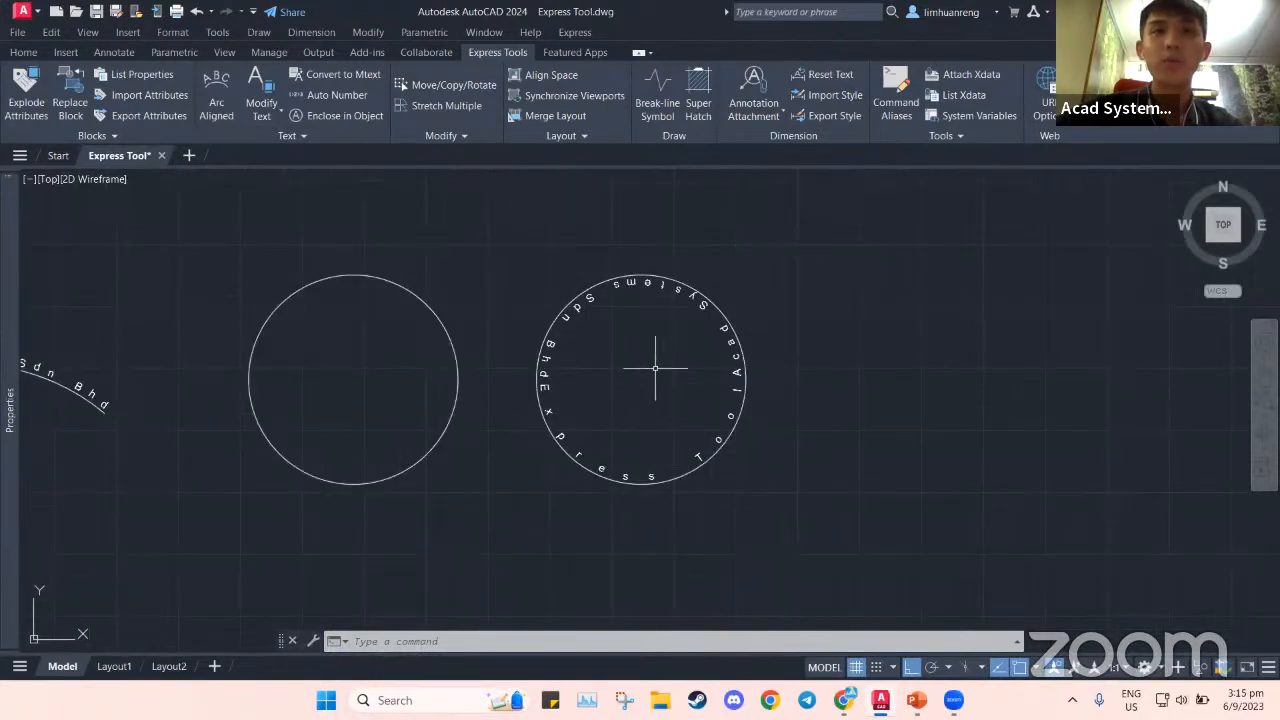
pyautogui.scroll(2, 655, 368)
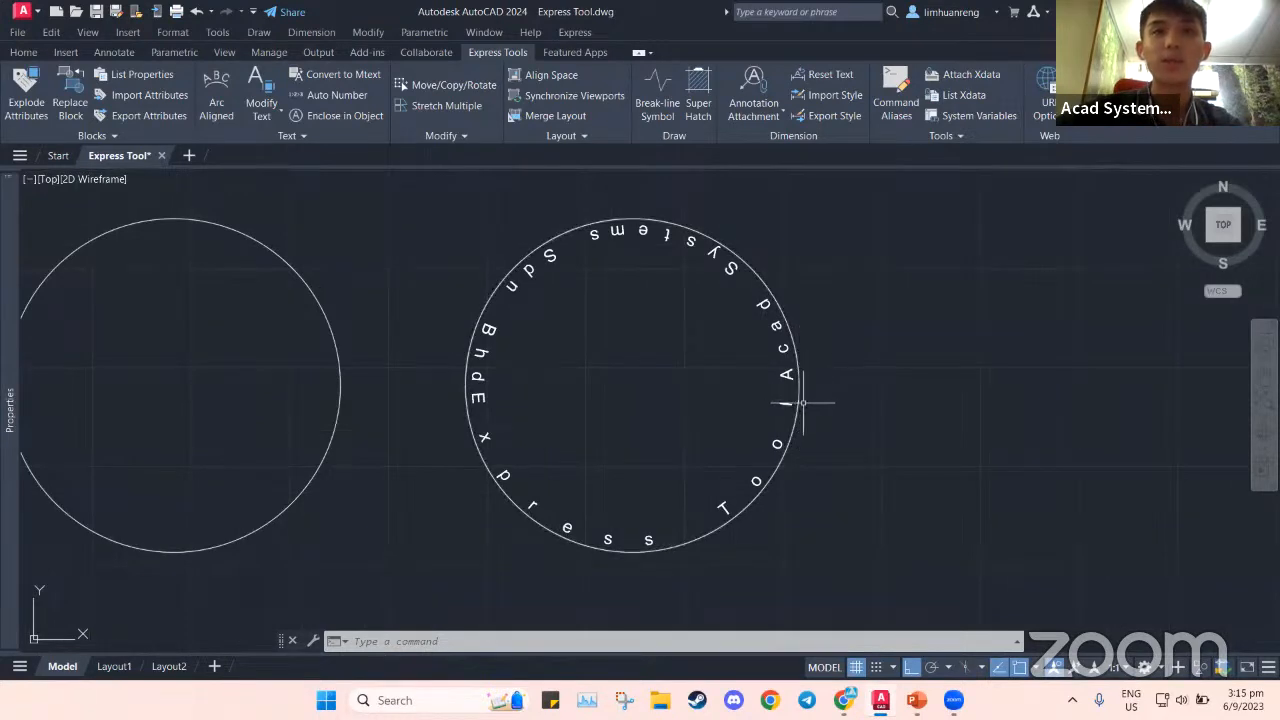
pyautogui.click(809, 390)
pyautogui.click(808, 400)
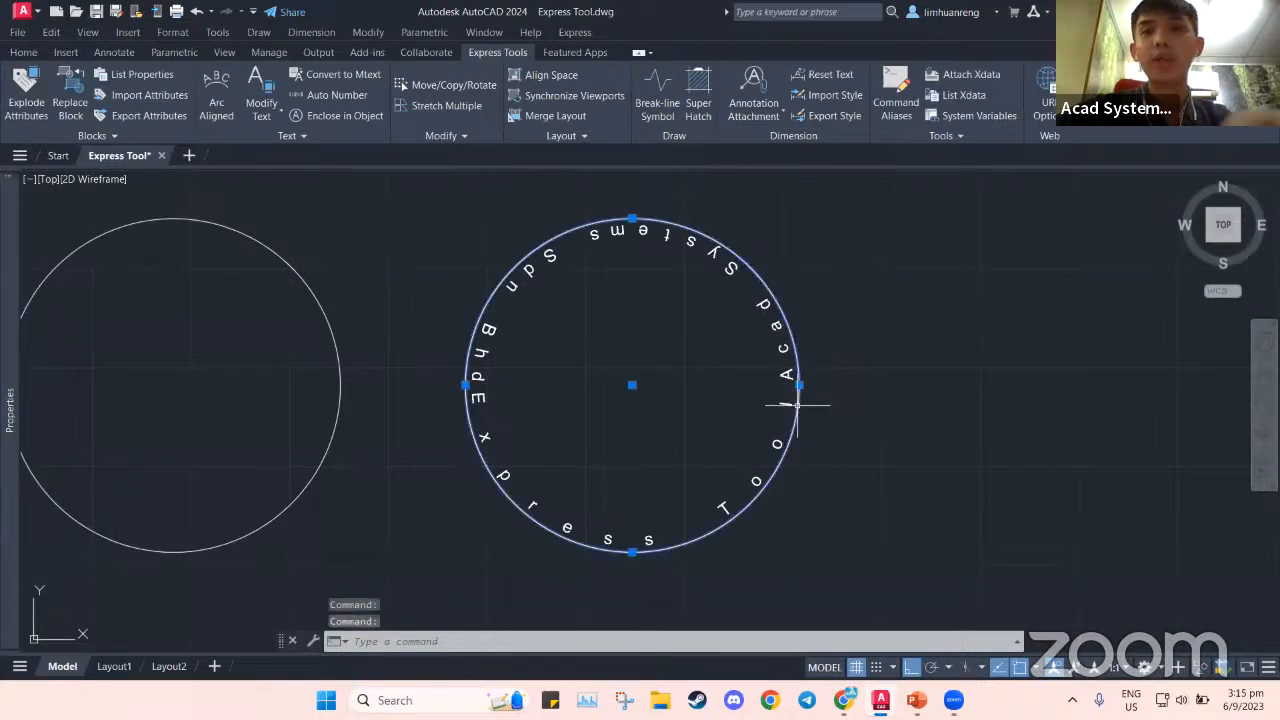
pyautogui.write('j')
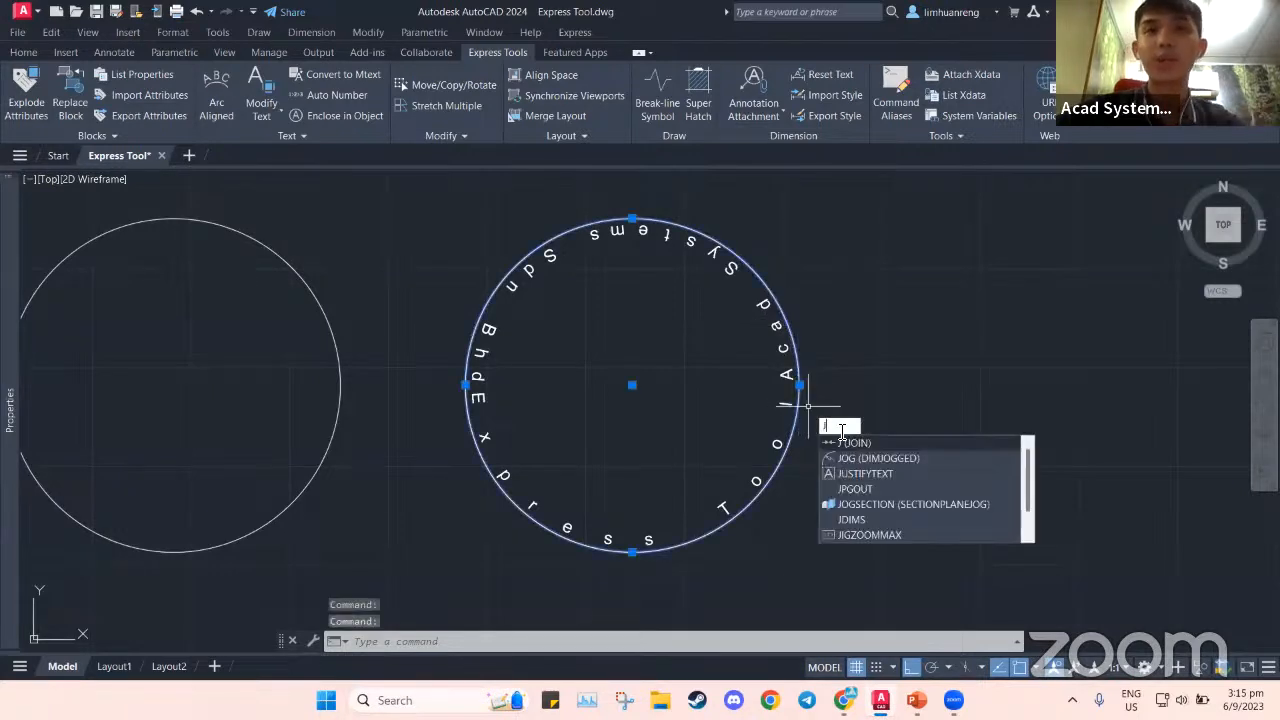
pyautogui.click(853, 443)
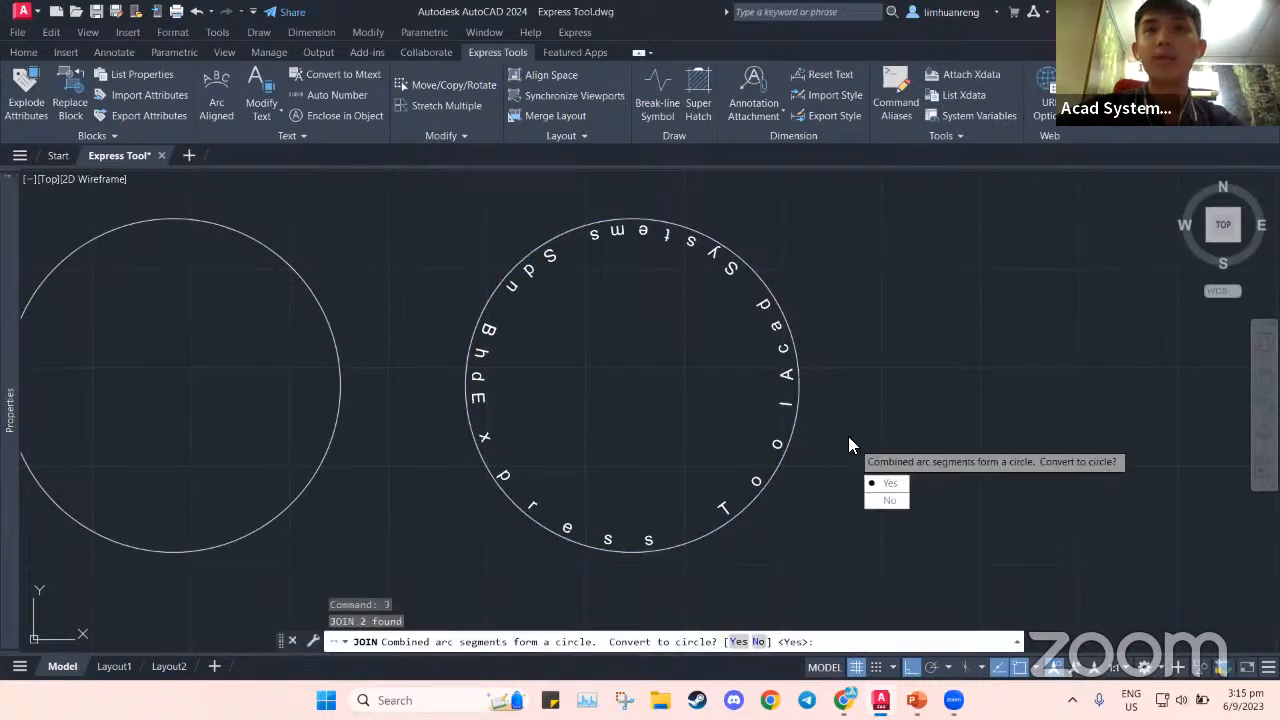
pyautogui.click(882, 480)
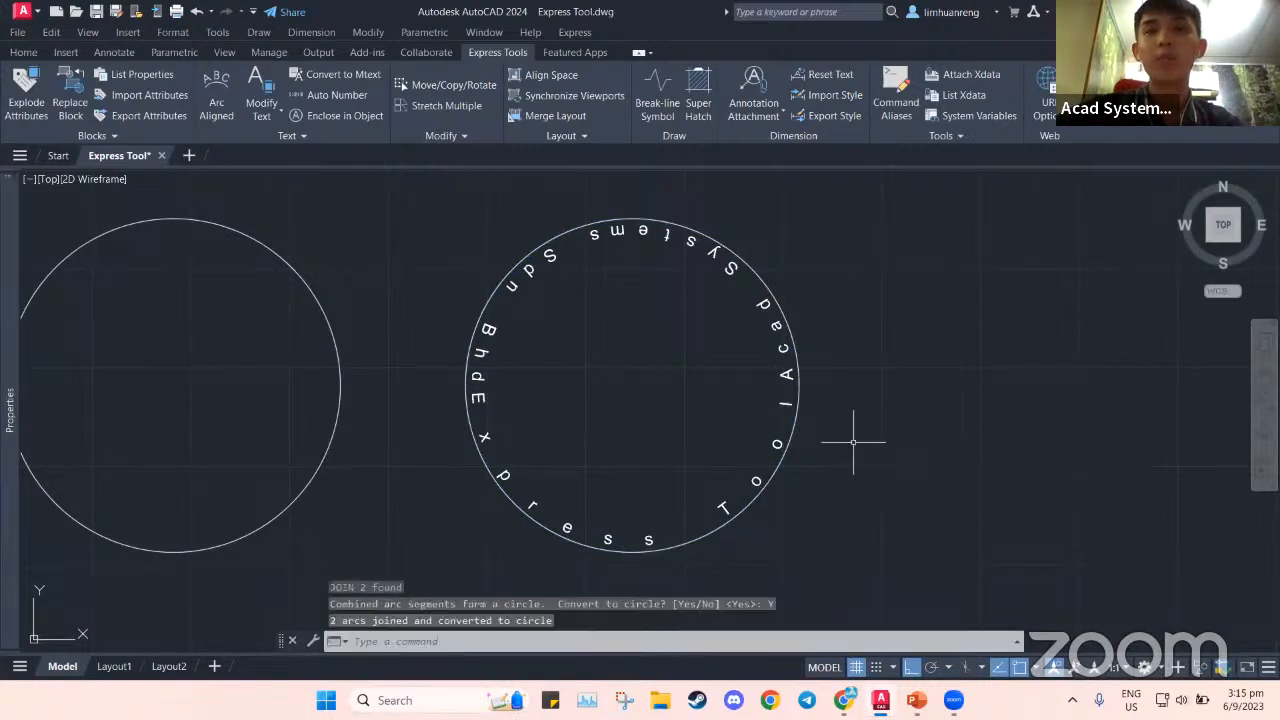
pyautogui.click(800, 390)
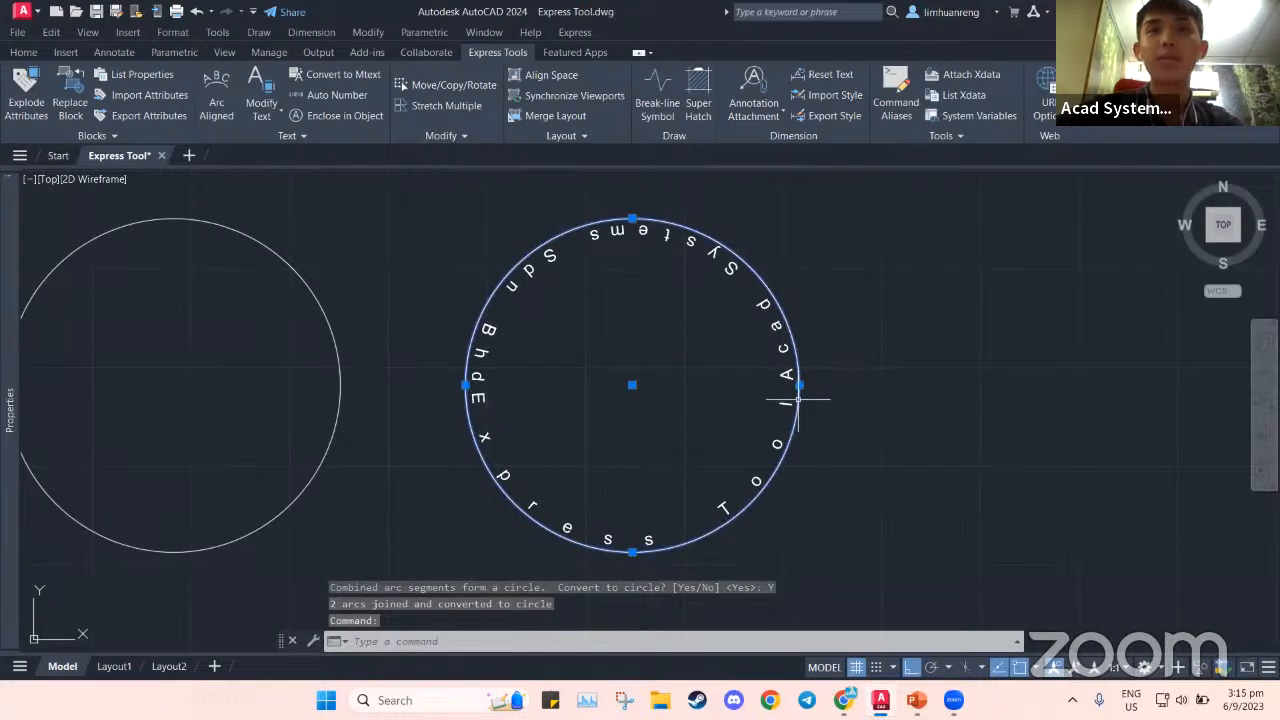
# Try to explode the circular arc text from the Home tab, then cancel
pyautogui.click(36, 54)
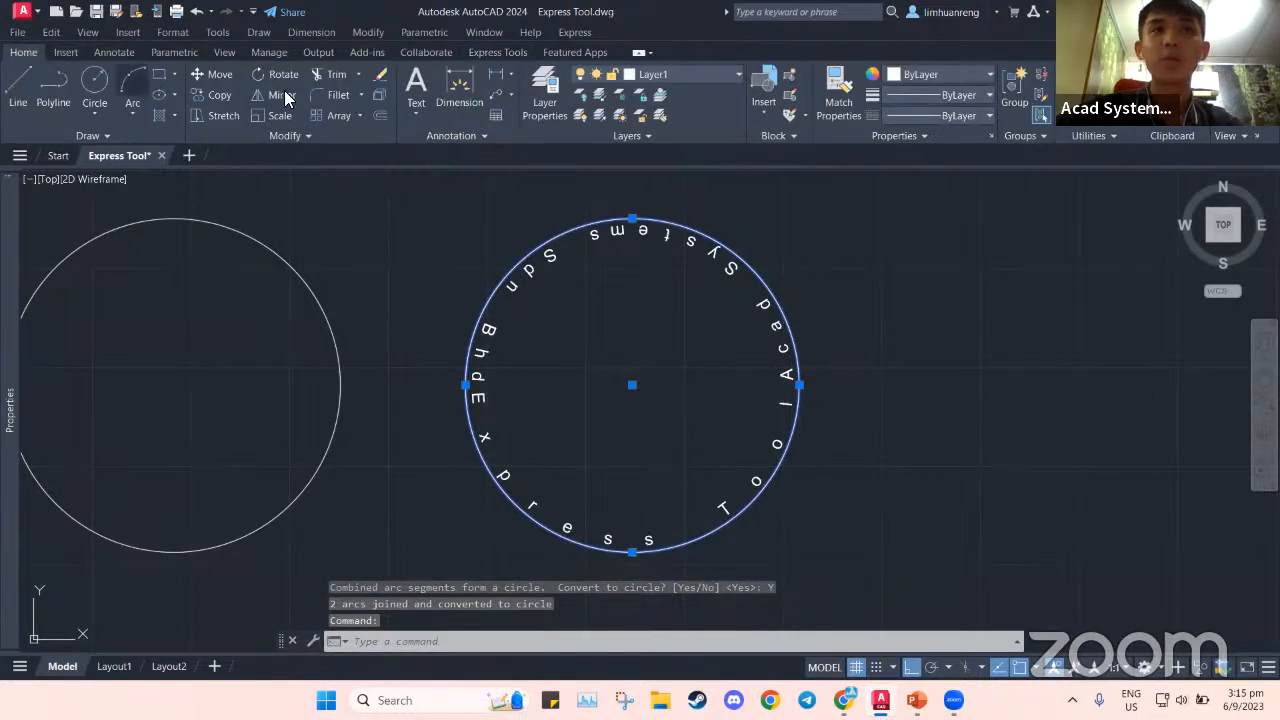
pyautogui.click(380, 94)
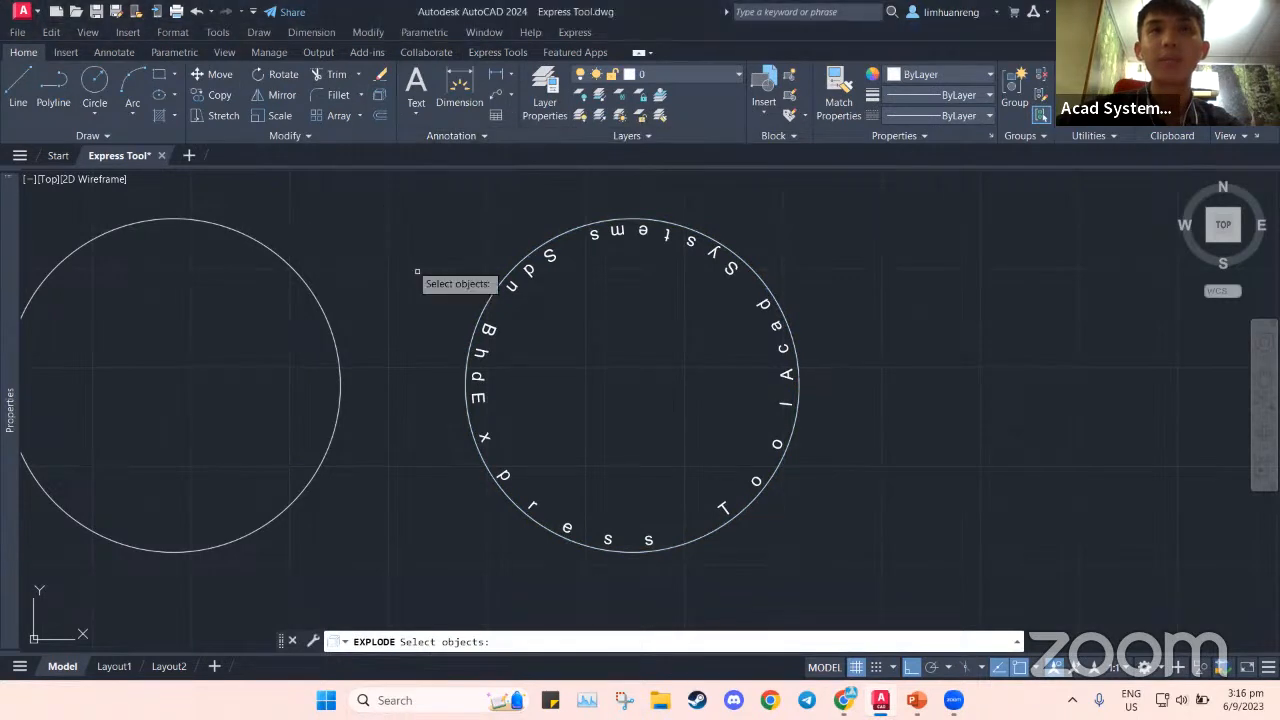
pyautogui.click(536, 229)
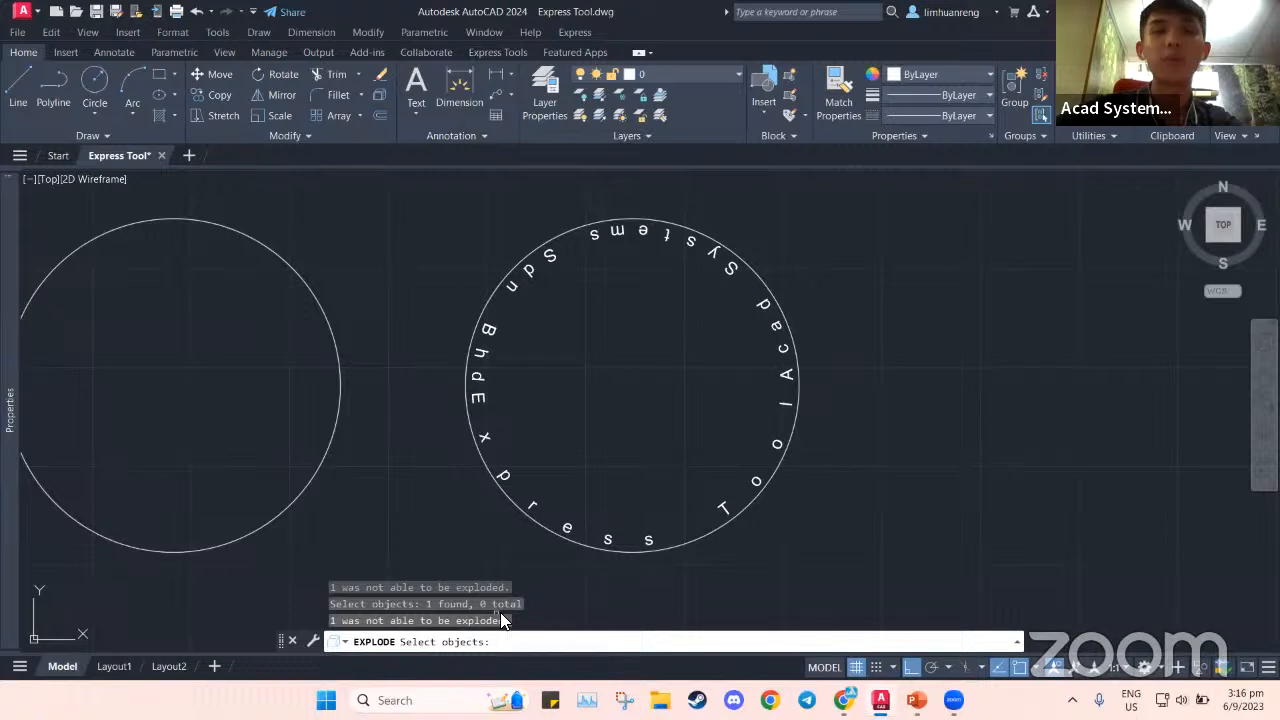
pyautogui.press('Escape')
# Pan to the two yellow squares and bring the PowerPoint slide show forward
pyautogui.moveTo(560, 439); pyautogui.dragTo(600, 413, button='middle')
pyautogui.scroll(-2, 342, 465)
pyautogui.moveTo(363, 474); pyautogui.dragTo(567, 308, button='middle')
pyautogui.scroll(-2, 310, 494)
pyautogui.moveTo(310, 494); pyautogui.dragTo(476, 364, button='middle')
pyautogui.scroll(2, 480, 471)
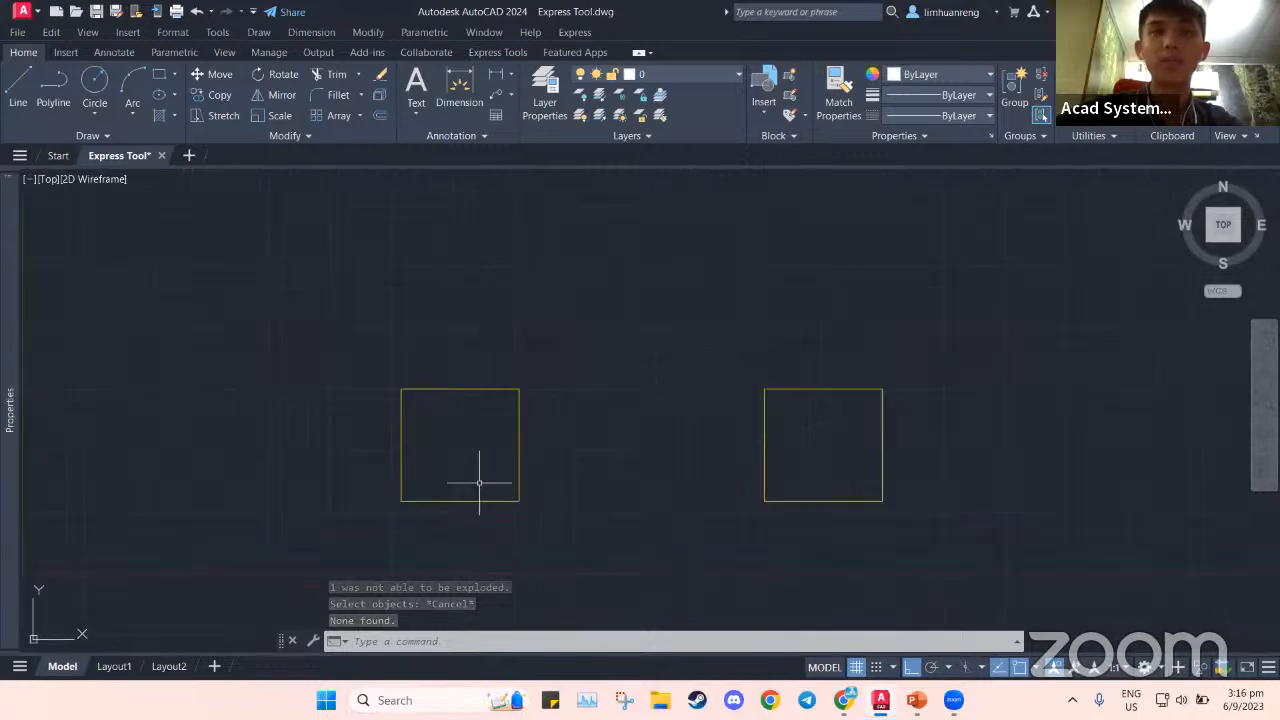
pyautogui.moveTo(512, 466); pyautogui.dragTo(558, 455, button='middle')
pyautogui.click(917, 700)
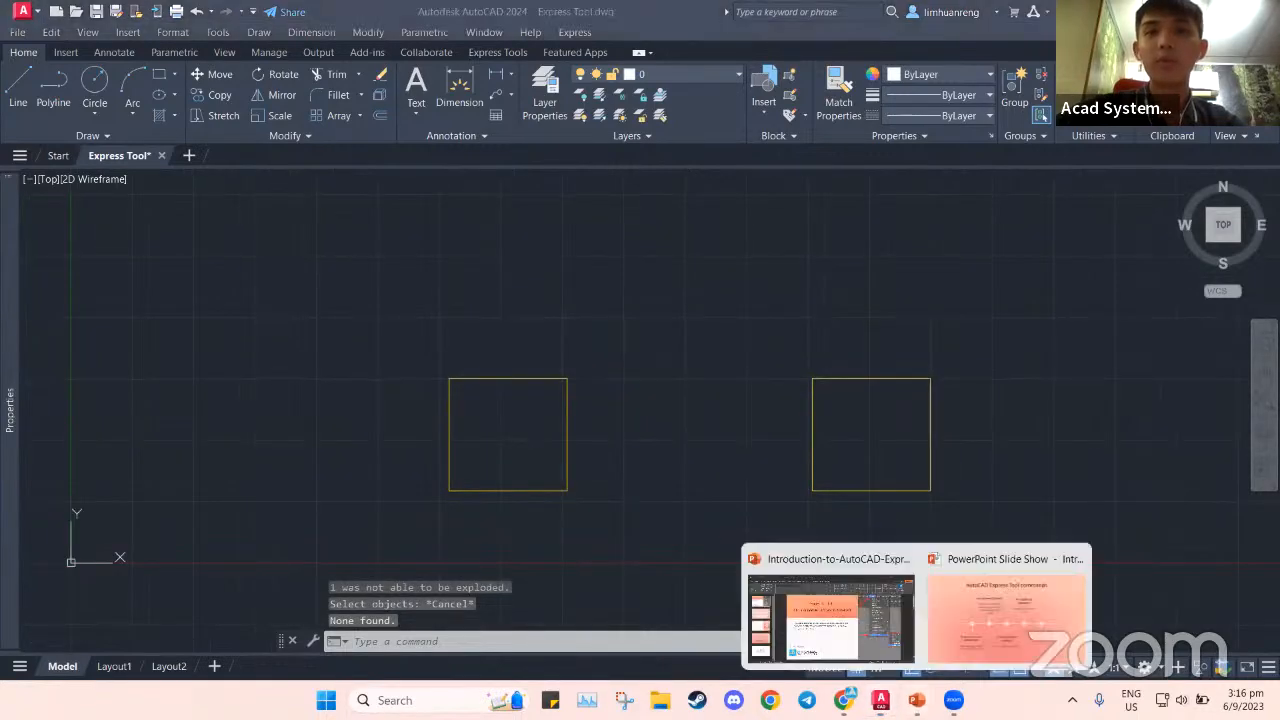
pyautogui.click(1005, 612)
# Advance the slide to show the Super Hatch (SUPERHATCH) item, then return to AutoCAD
pyautogui.press('Right')
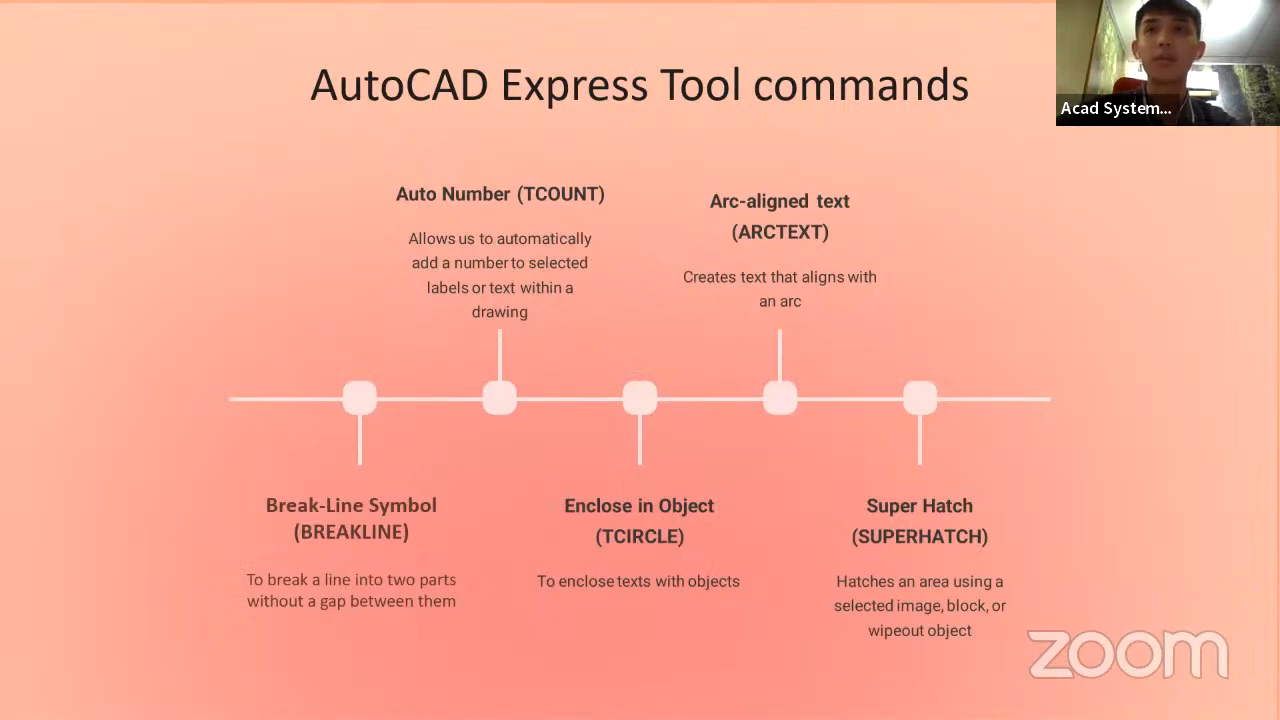
pyautogui.hotkey('alt', 'Tab')
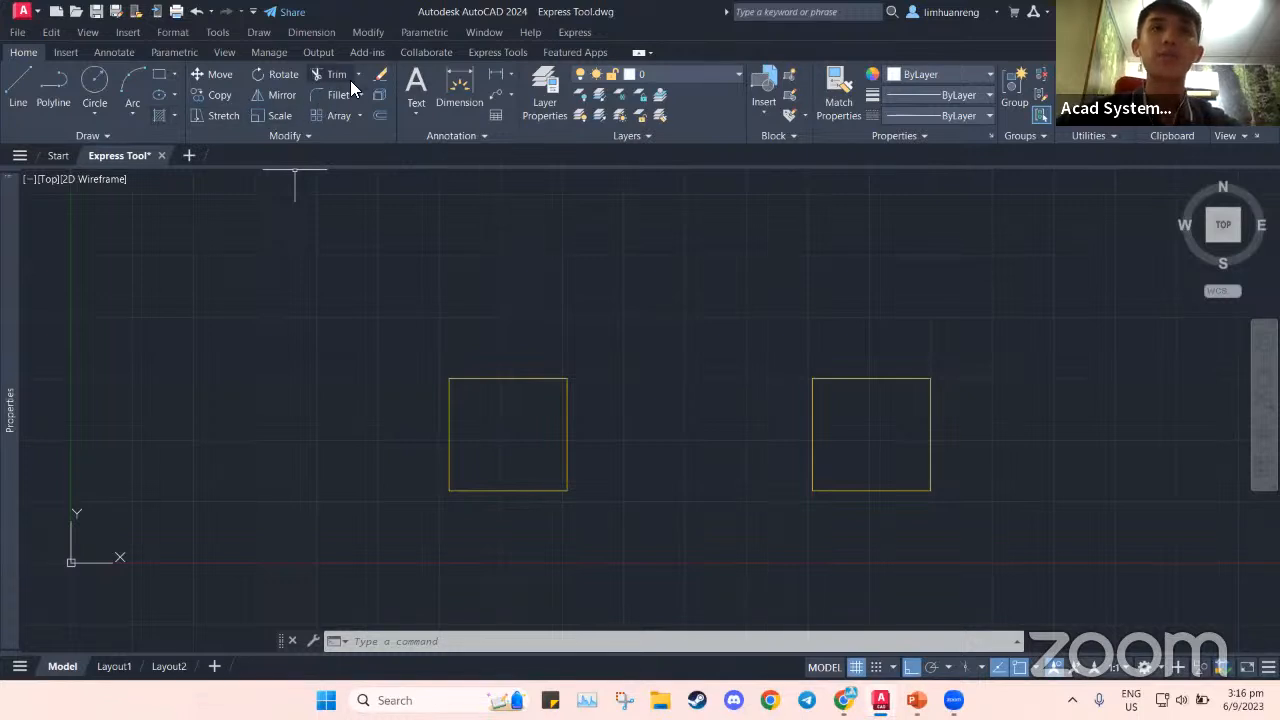
# Hatch the left square with the STARS pattern at scale 100
pyautogui.click(158, 118)
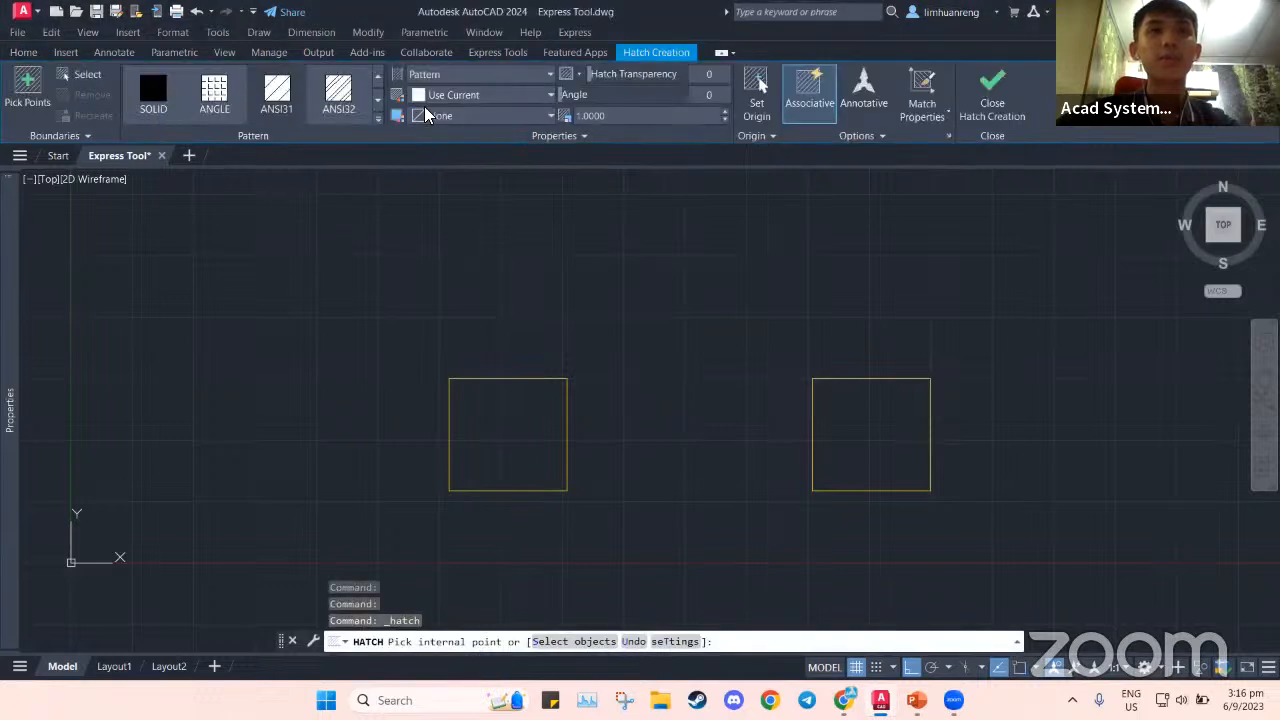
pyautogui.click(377, 121)
pyautogui.scroll(-6, 306, 212)
pyautogui.scroll(-5, 306, 216)
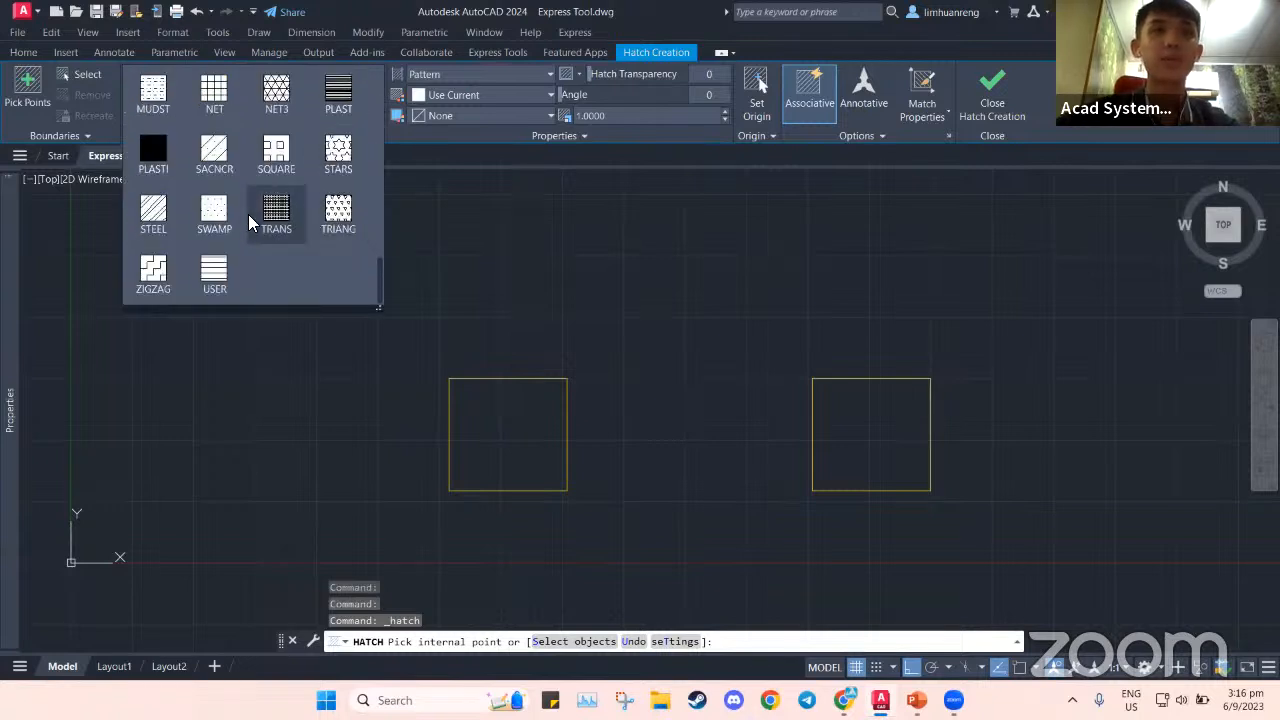
pyautogui.click(337, 160)
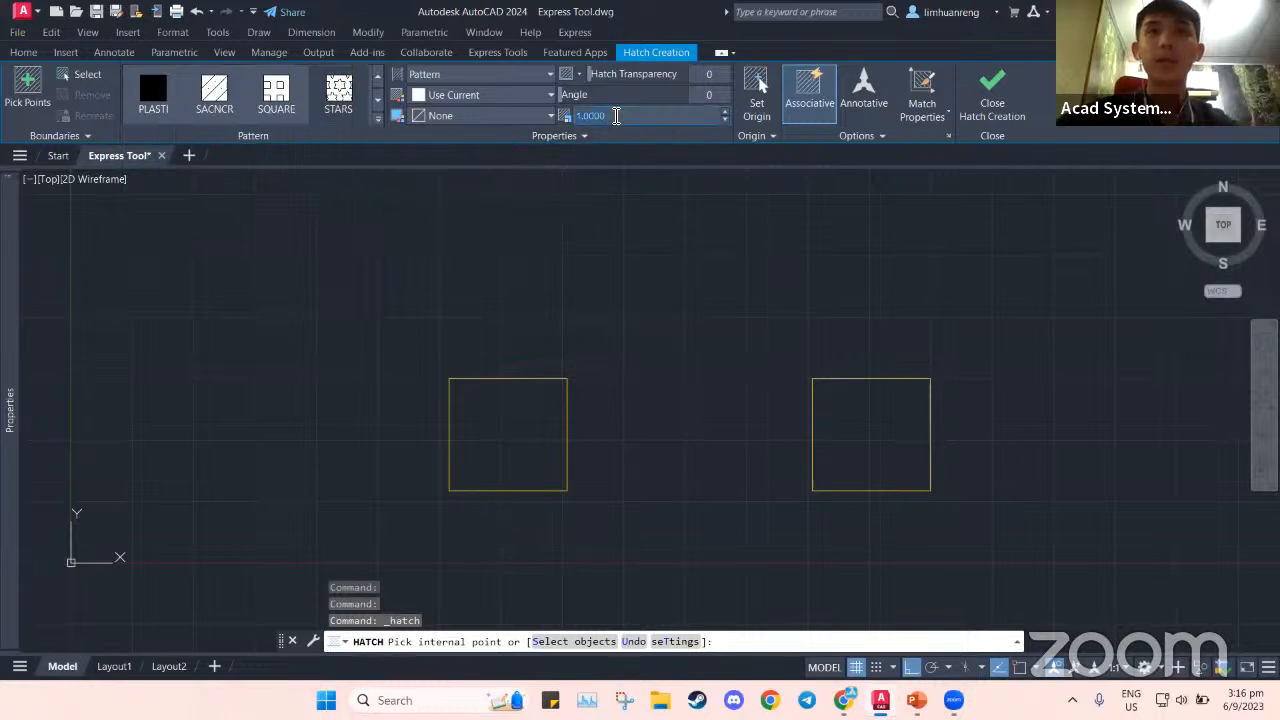
pyautogui.write('100')
pyautogui.press('Return')
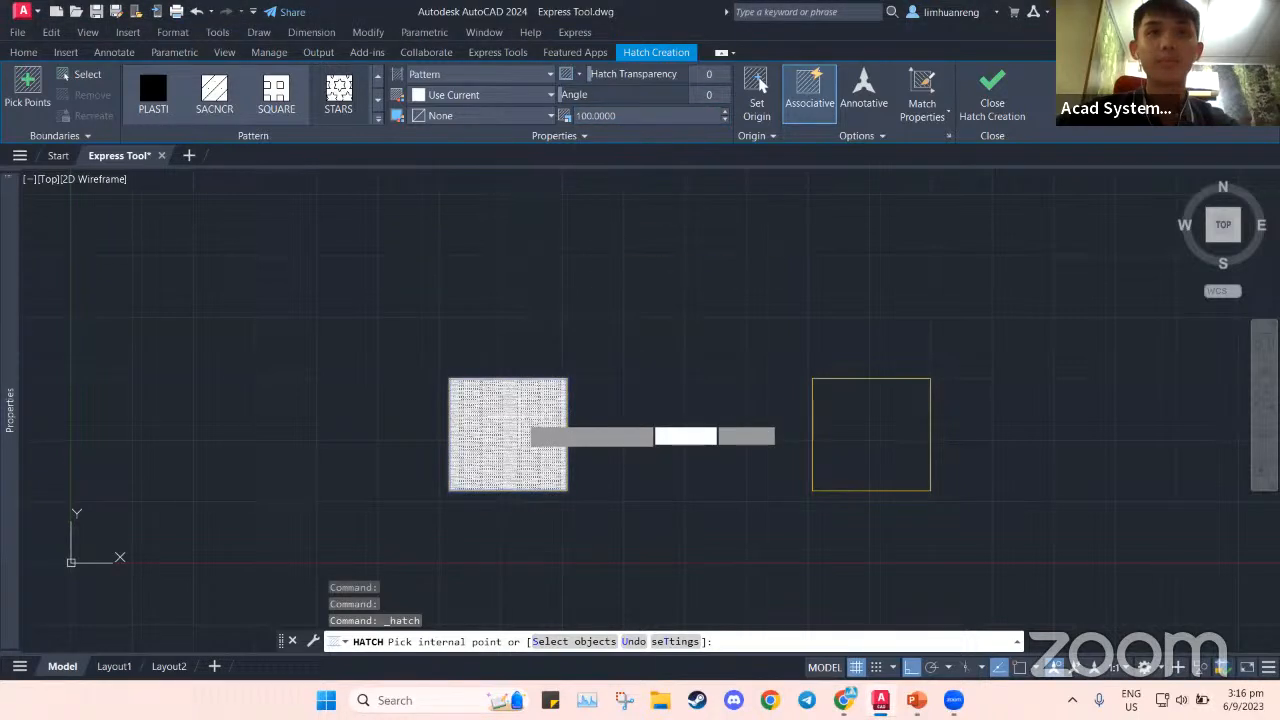
pyautogui.click(515, 415)
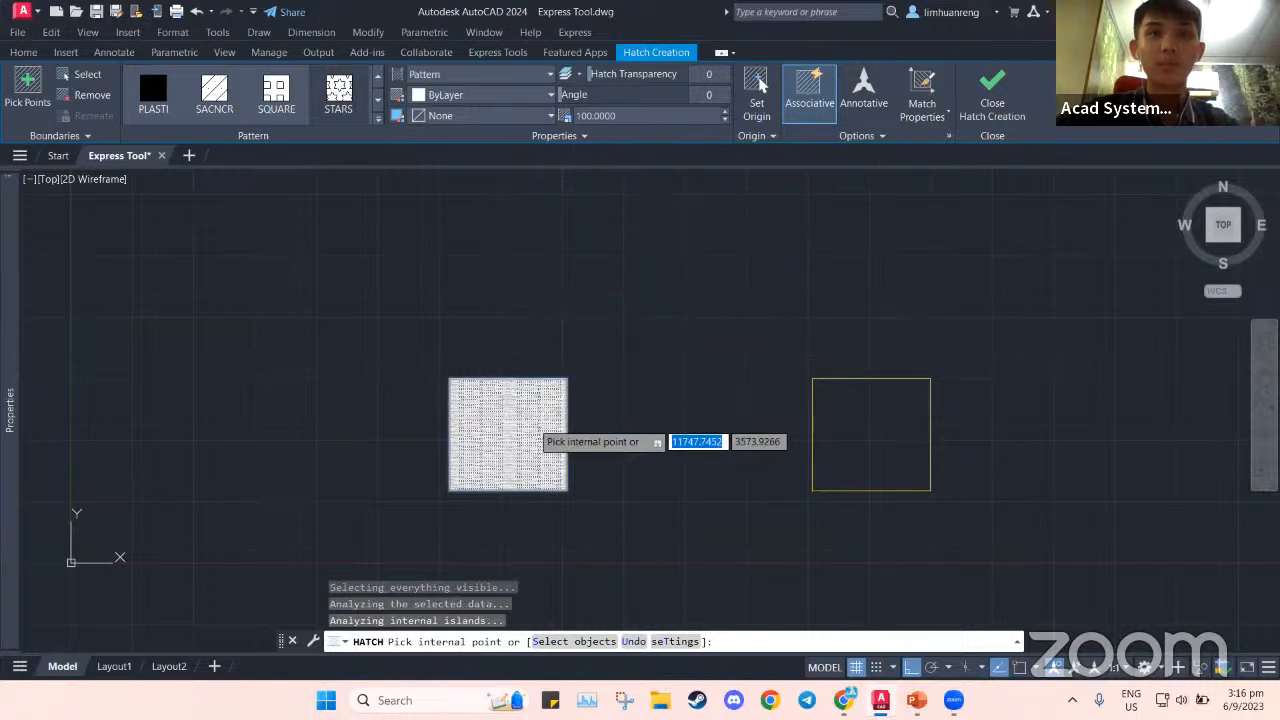
pyautogui.click(986, 106)
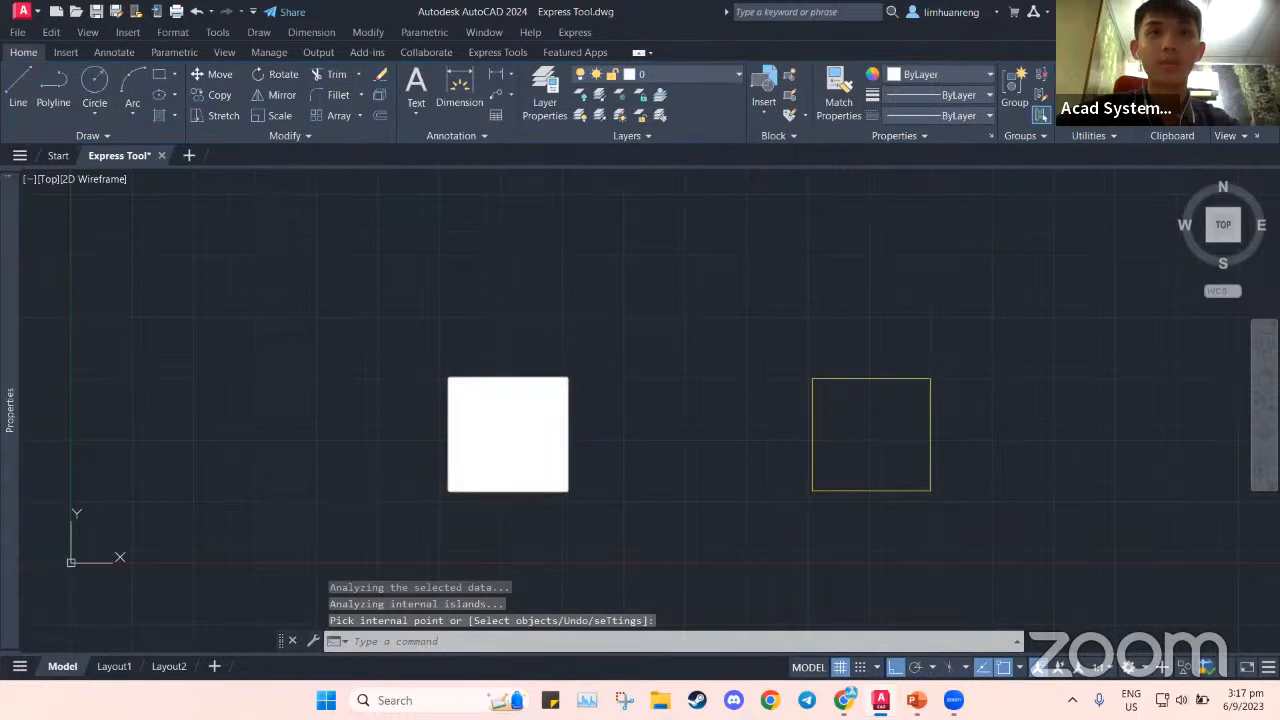
pyautogui.press('Escape')
# Edit the star hatch scale to 50, then to 500, and bring both squares into view
pyautogui.click(508, 430)
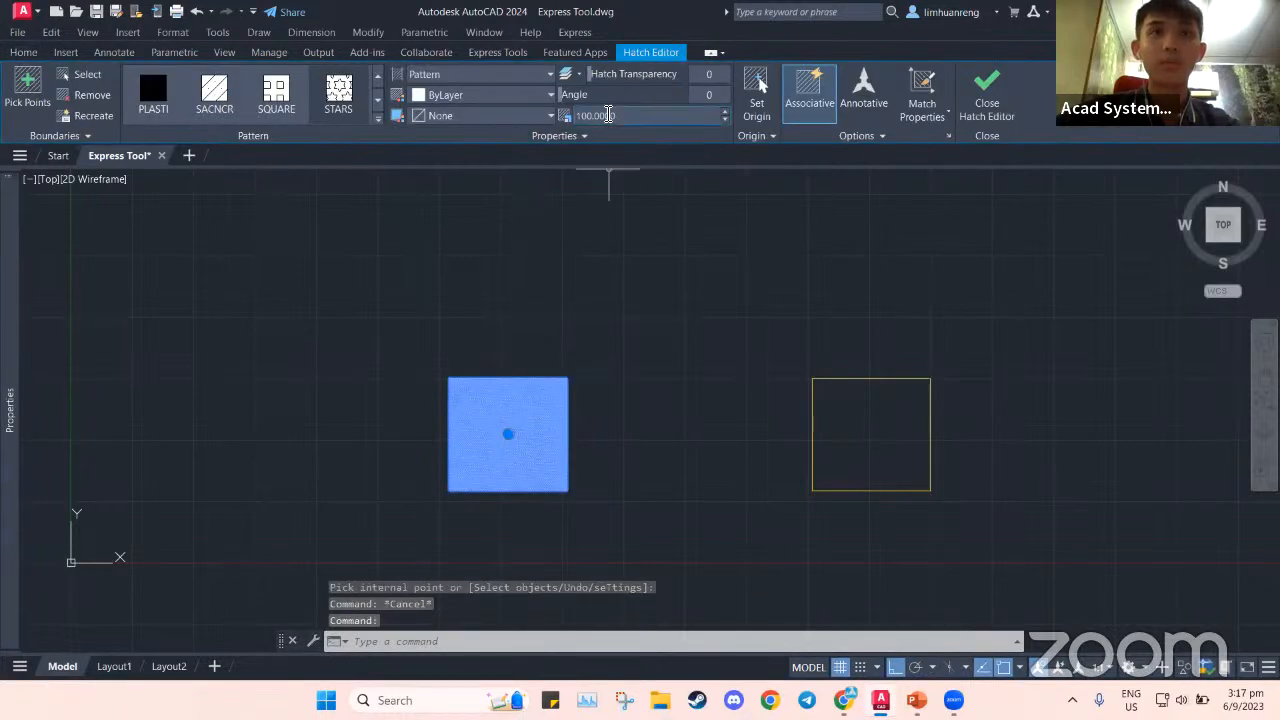
pyautogui.scroll(4, 535, 458)
pyautogui.scroll(-2, 543, 466)
pyautogui.click(606, 117)
pyautogui.write('50')
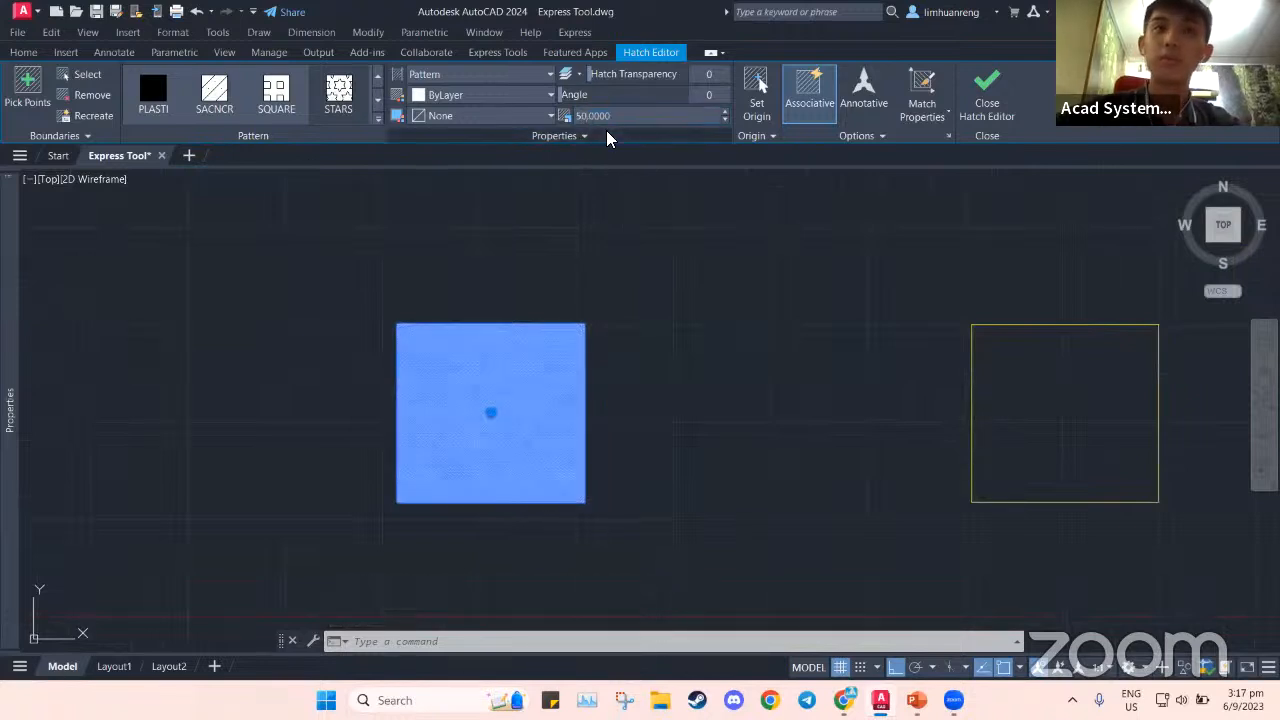
pyautogui.press('Return')
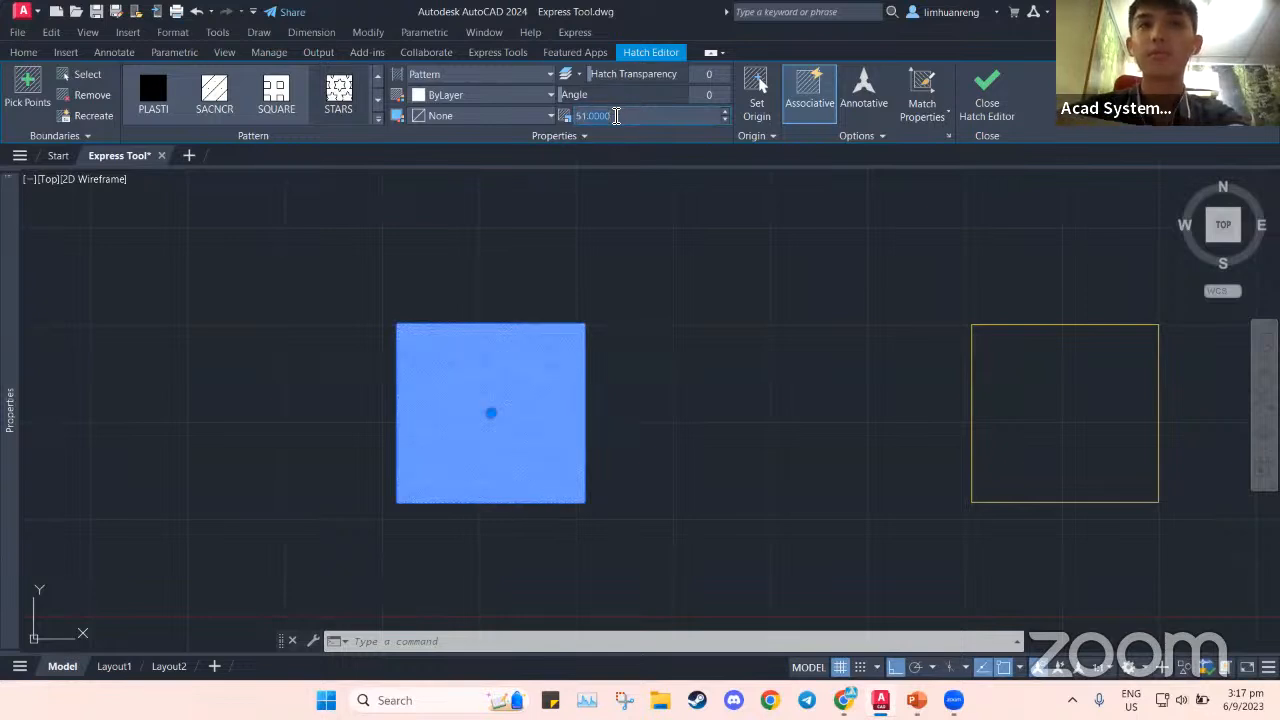
pyautogui.click(595, 116)
pyautogui.write('500')
pyautogui.press('Return')
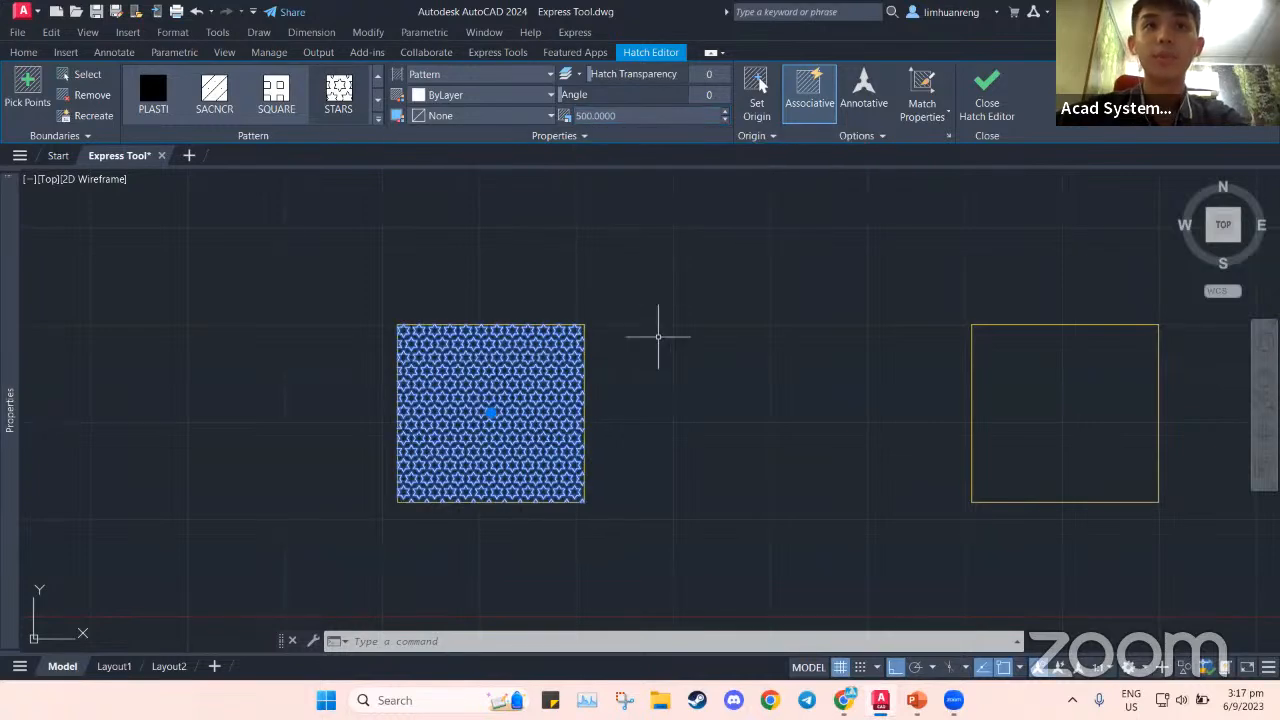
pyautogui.press('Escape')
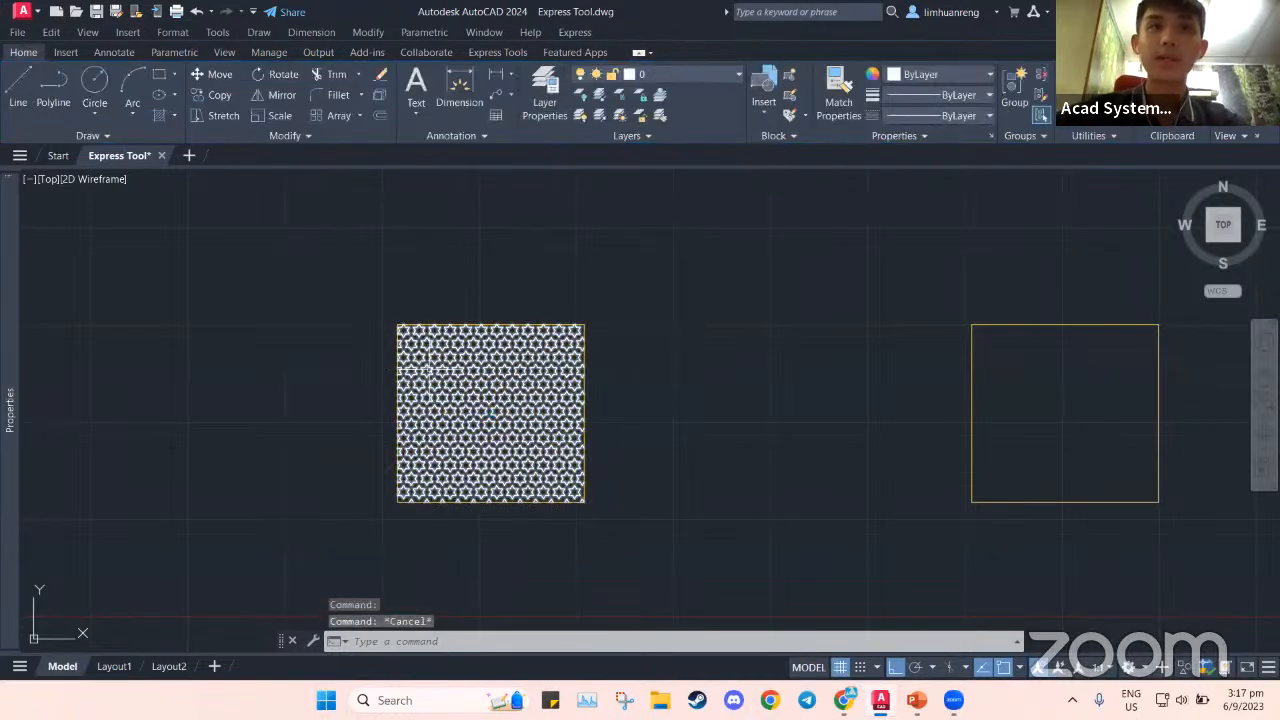
pyautogui.scroll(2, 474, 388)
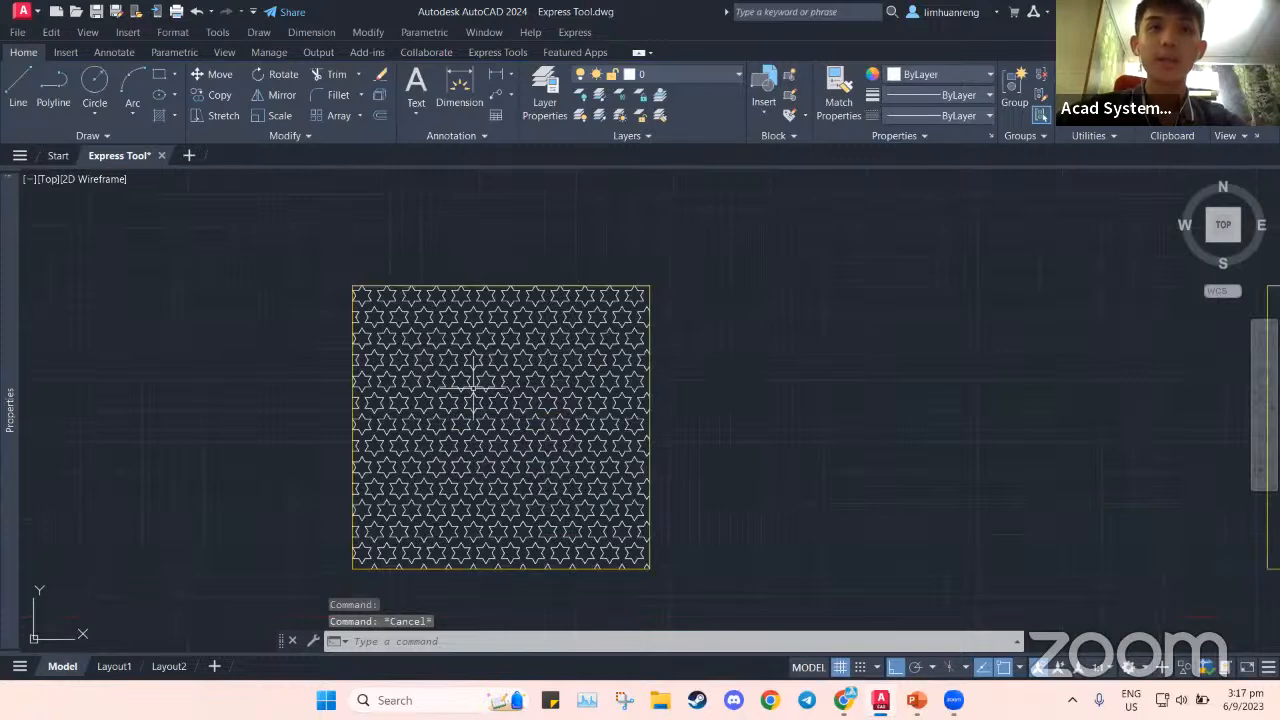
pyautogui.scroll(2, 455, 356)
pyautogui.scroll(-2, 763, 449)
pyautogui.moveTo(823, 423)
pyautogui.mouseDown(button='middle')
pyautogui.moveTo(606, 349)
pyautogui.moveTo(512, 370)
pyautogui.mouseUp(button='middle')
pyautogui.scroll(-4, 615, 370)
pyautogui.scroll(2, 660, 371)
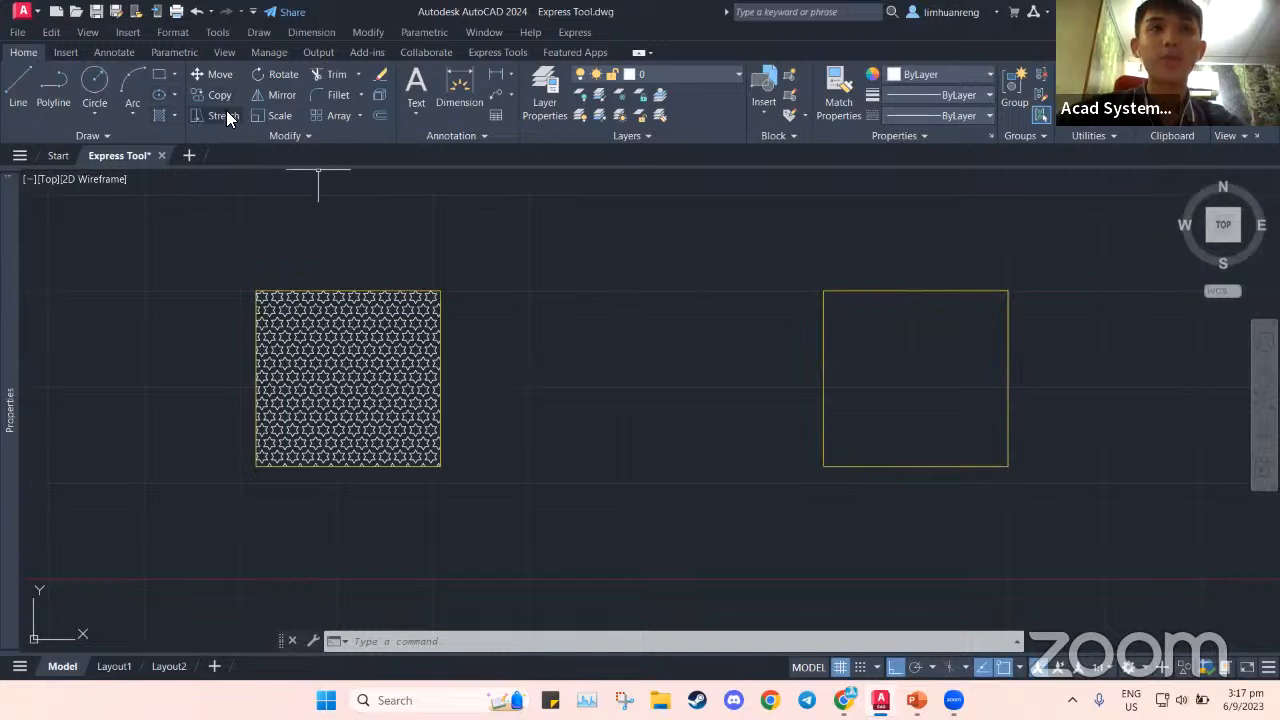
# Draw a chevron of two 200-long lines at 60° between the squares
pyautogui.click(19, 82)
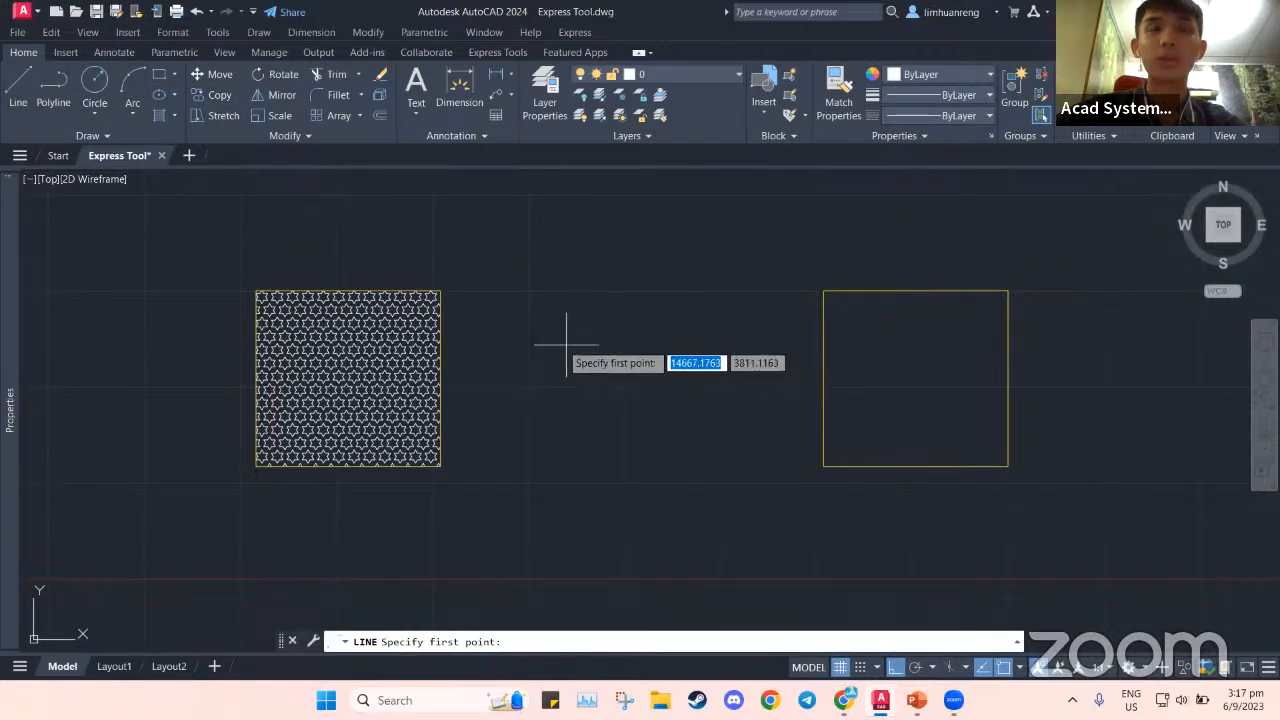
pyautogui.click(553, 341)
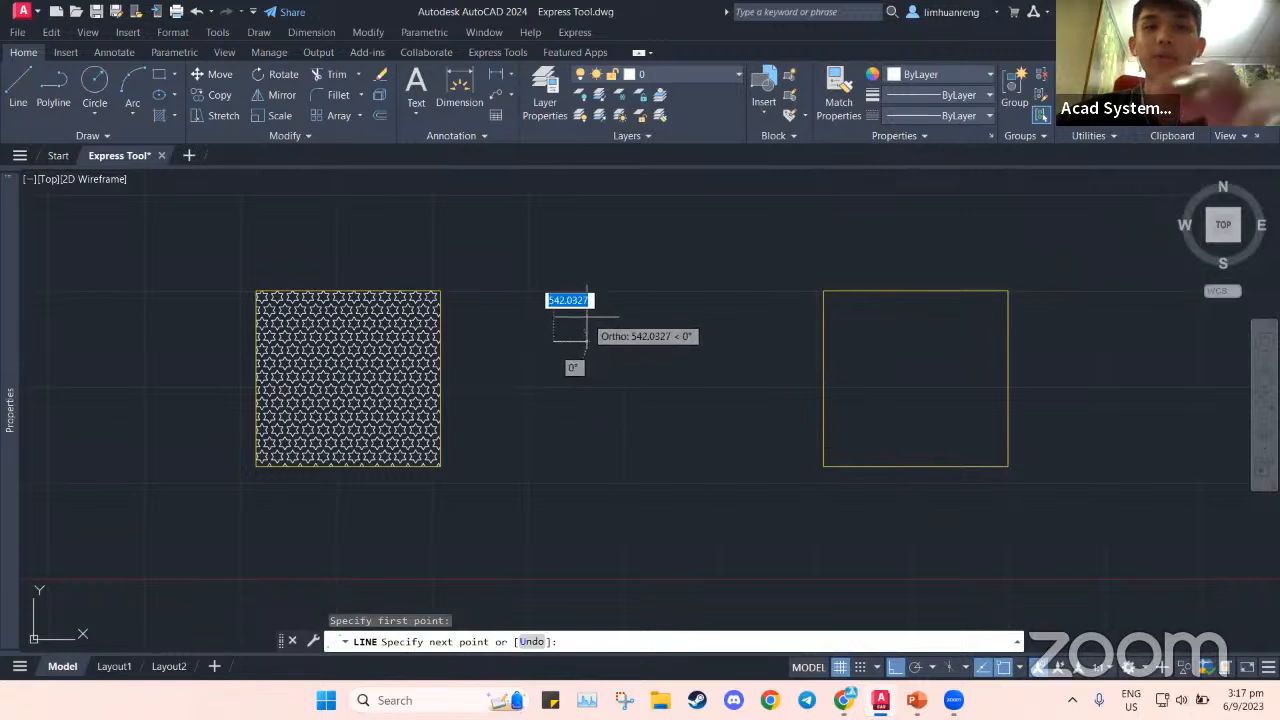
pyautogui.press('F8')
pyautogui.write('200')
pyautogui.press('Tab')
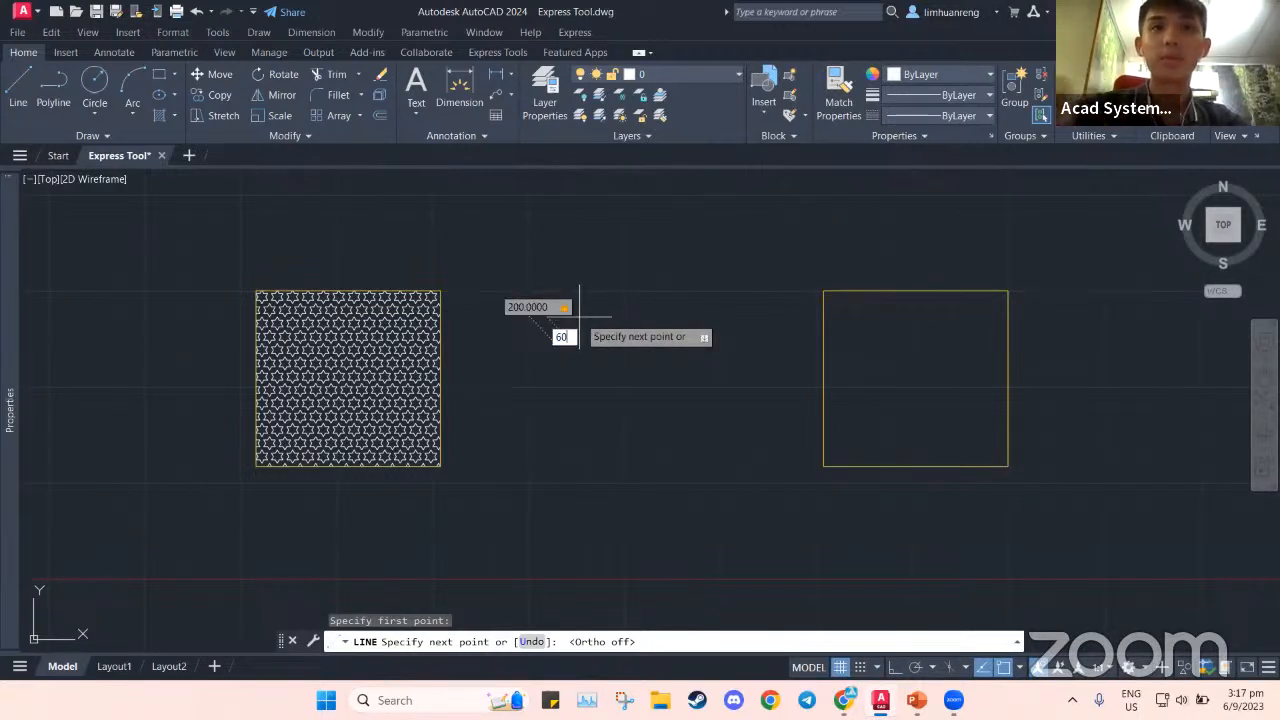
pyautogui.write('60')
pyautogui.press('Return')
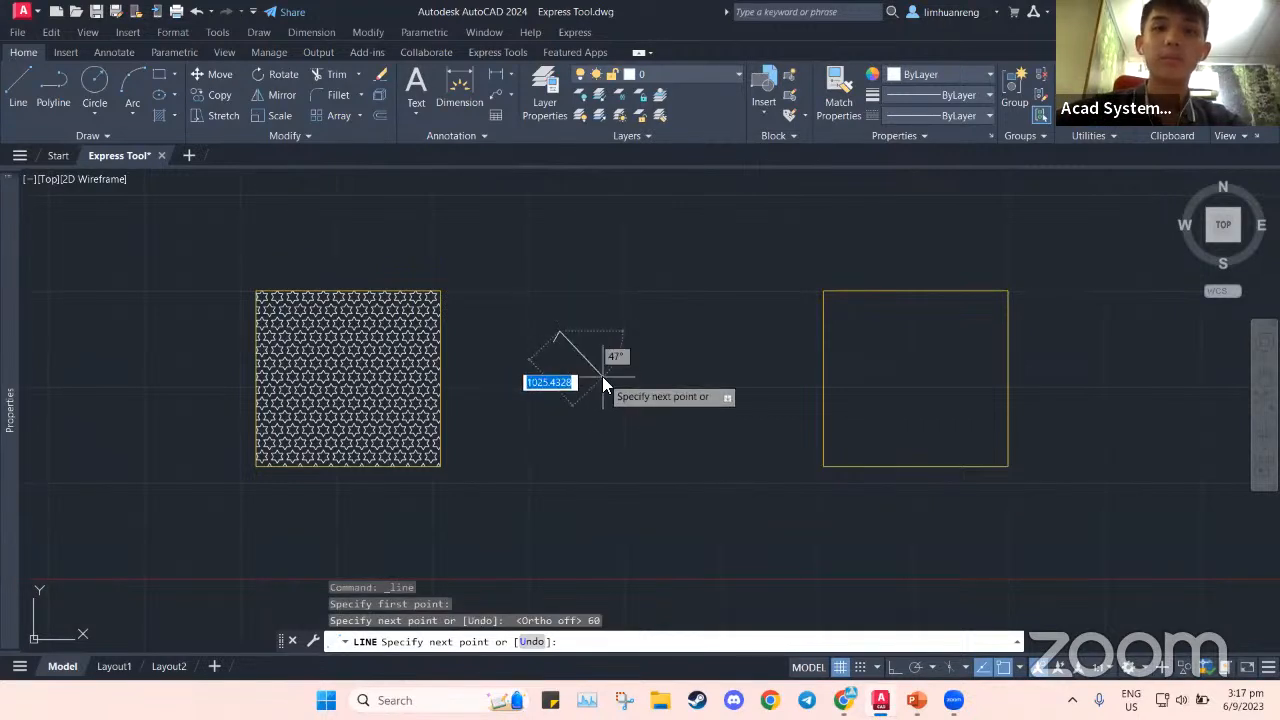
pyautogui.write('200')
pyautogui.press('Tab')
pyautogui.write('60')
pyautogui.press('Return')
pyautogui.press('Escape')
pyautogui.scroll(4, 620, 358)
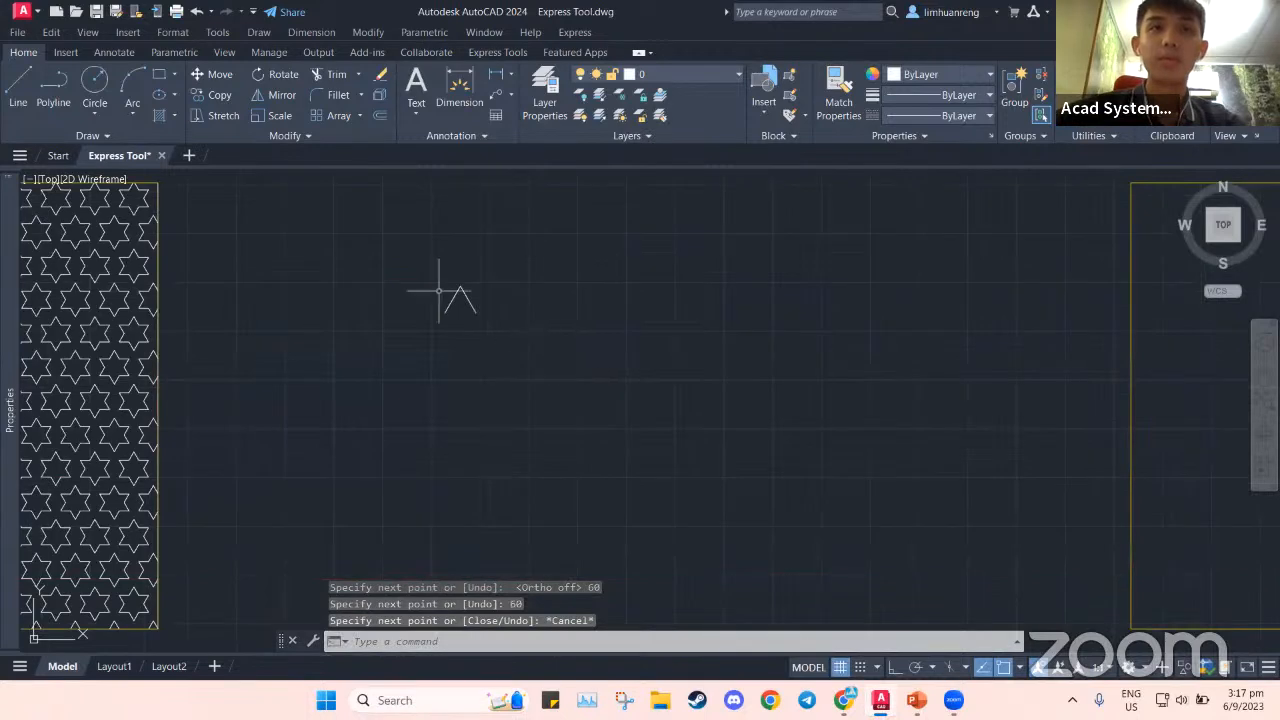
# Polar-array the chevron into 5 items around a centre below it to form a star
pyautogui.click(359, 116)
pyautogui.click(352, 208)
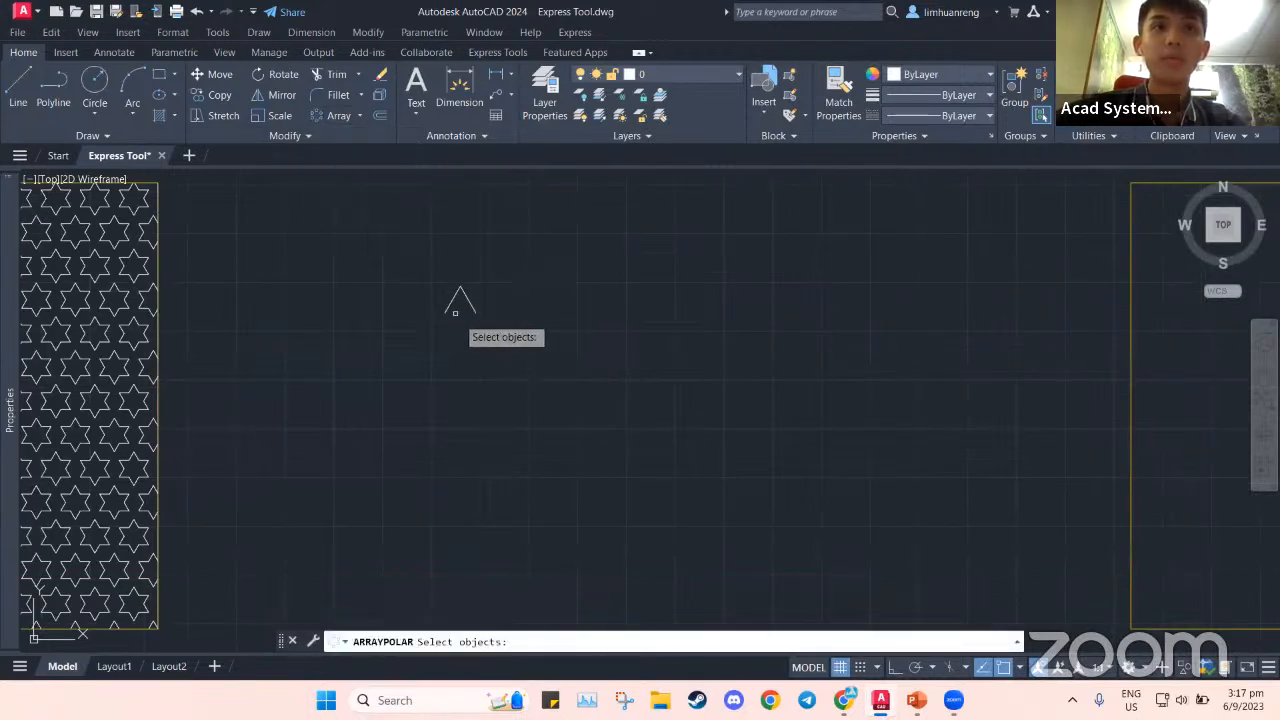
pyautogui.click(406, 271)
pyautogui.click(518, 347)
pyautogui.press('Return')
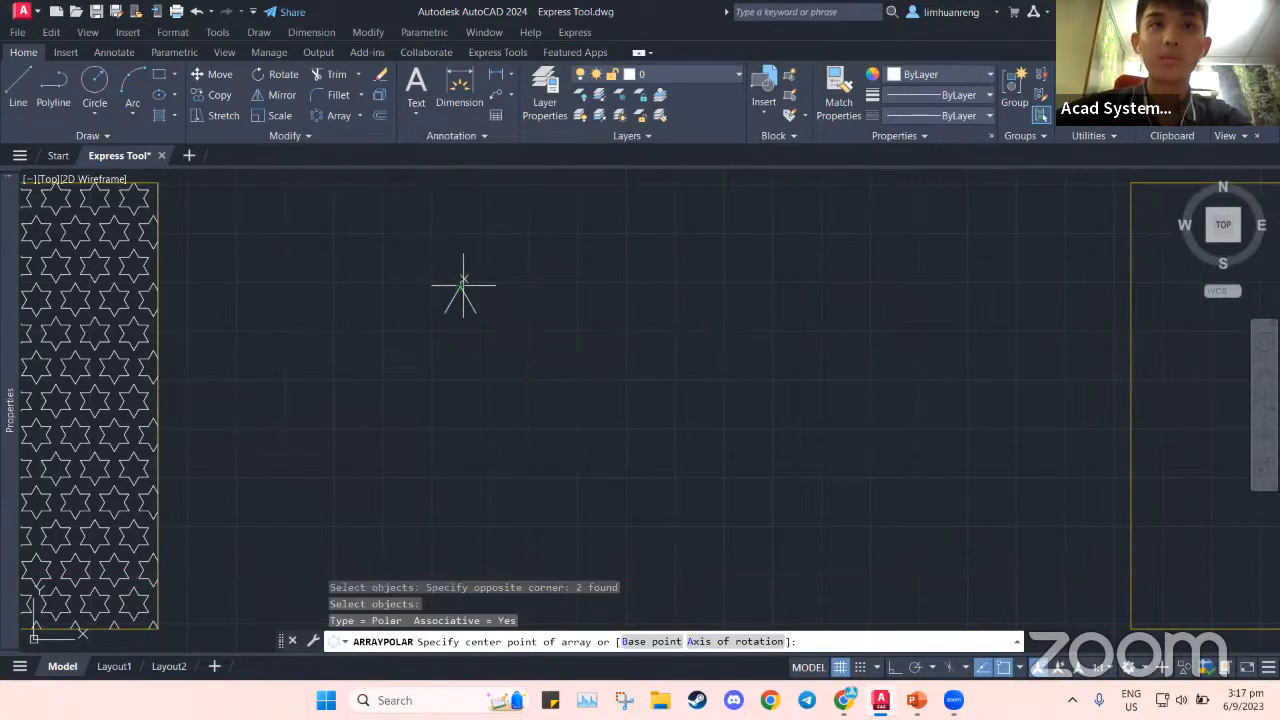
pyautogui.click(459, 345)
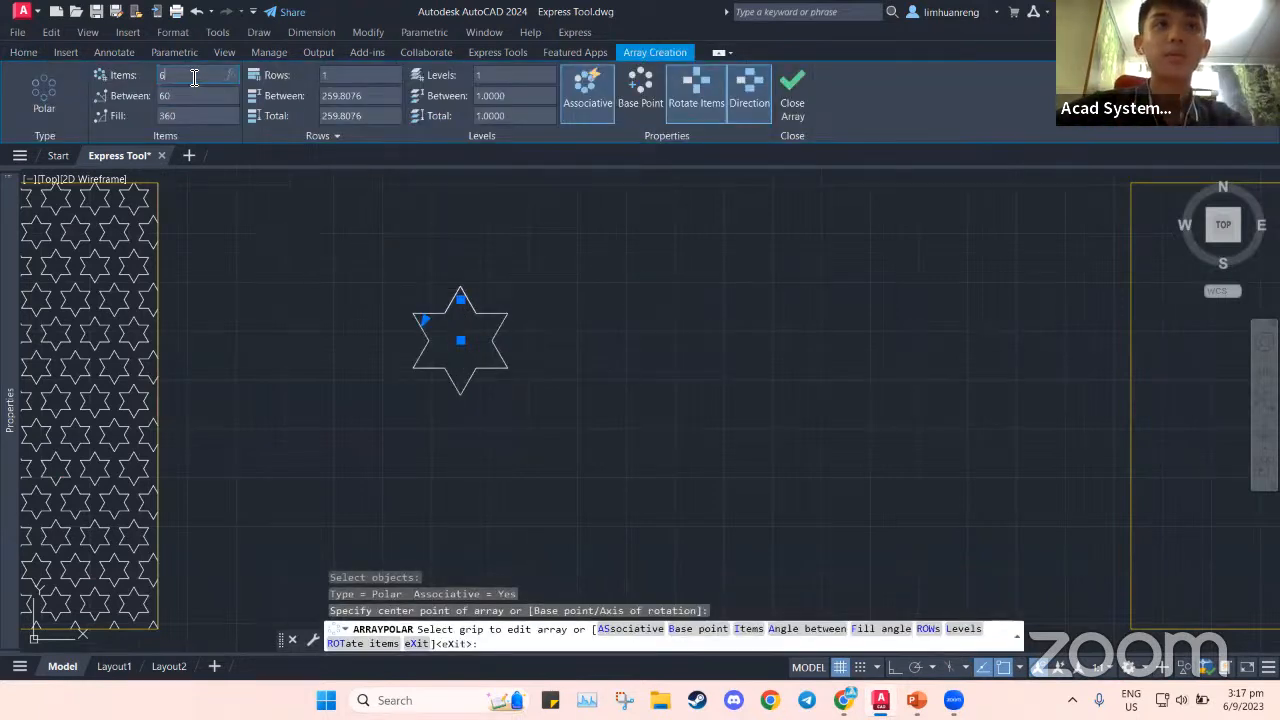
pyautogui.click(206, 75)
pyautogui.write('5')
pyautogui.press('Return')
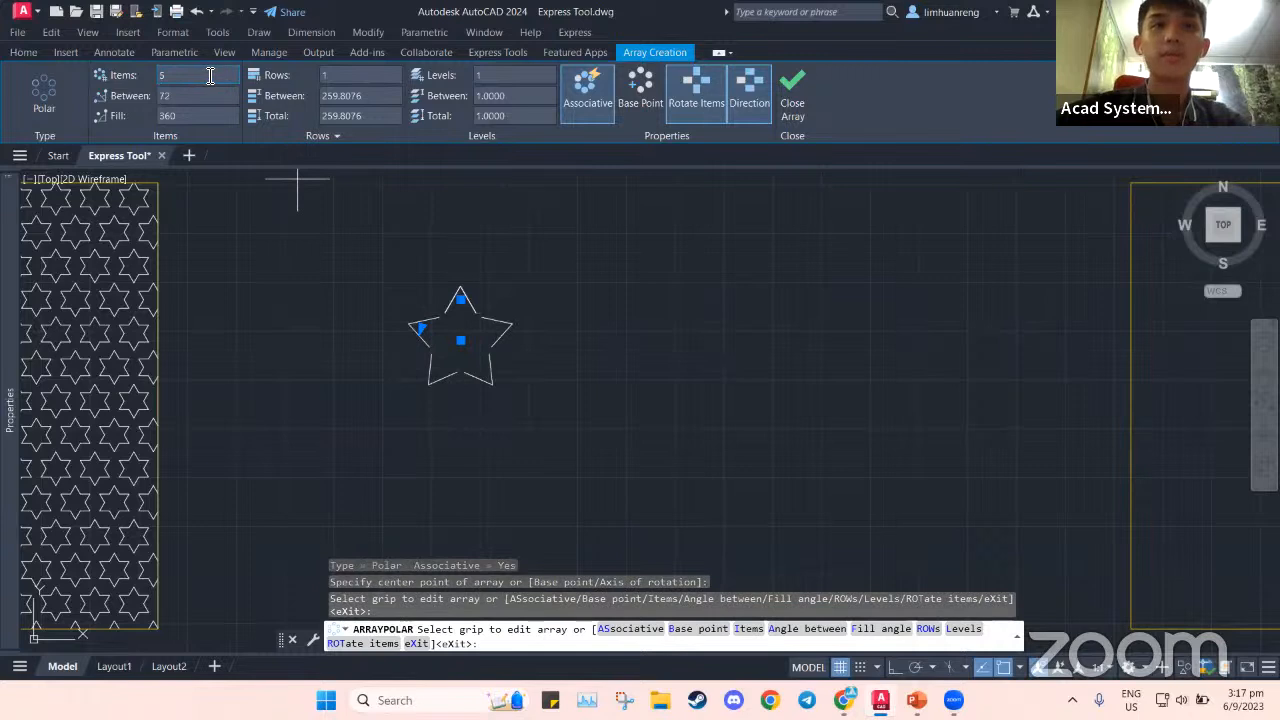
pyautogui.click(793, 100)
pyautogui.press('Escape')
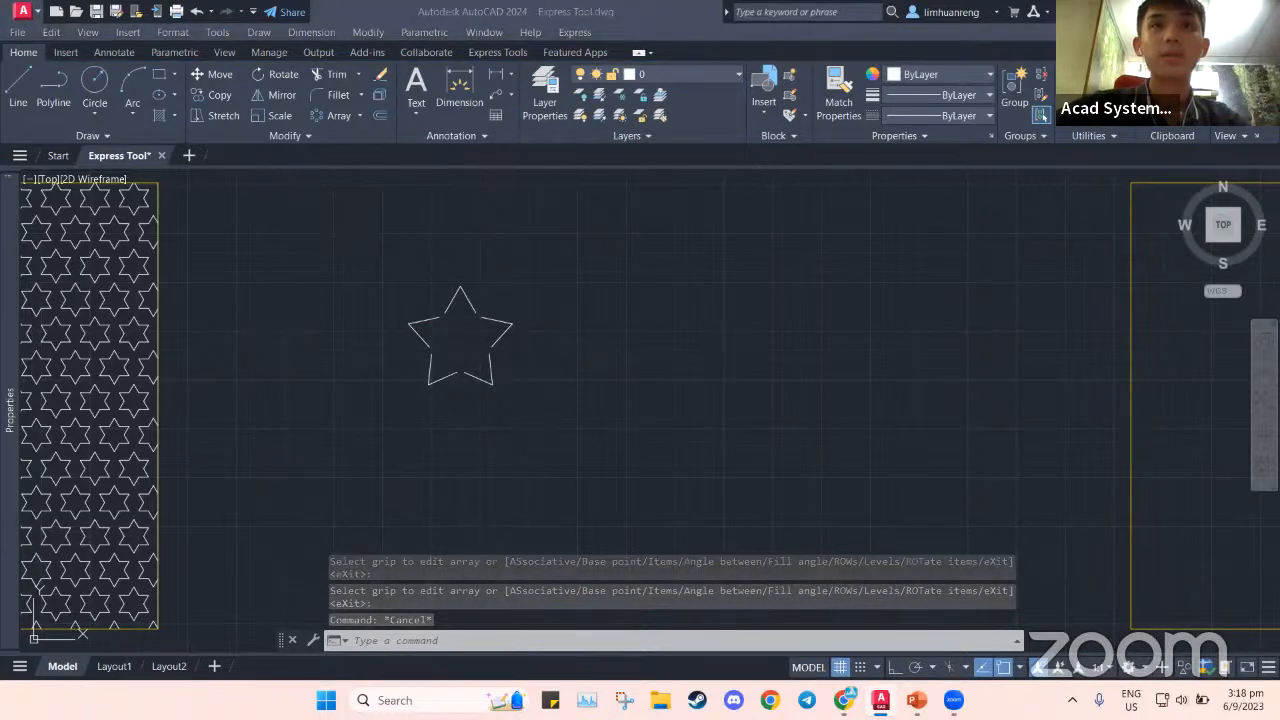
# Define the star array as block 'Star' with a picked base point and Millimeters units
pyautogui.scroll(-2, 537, 356)
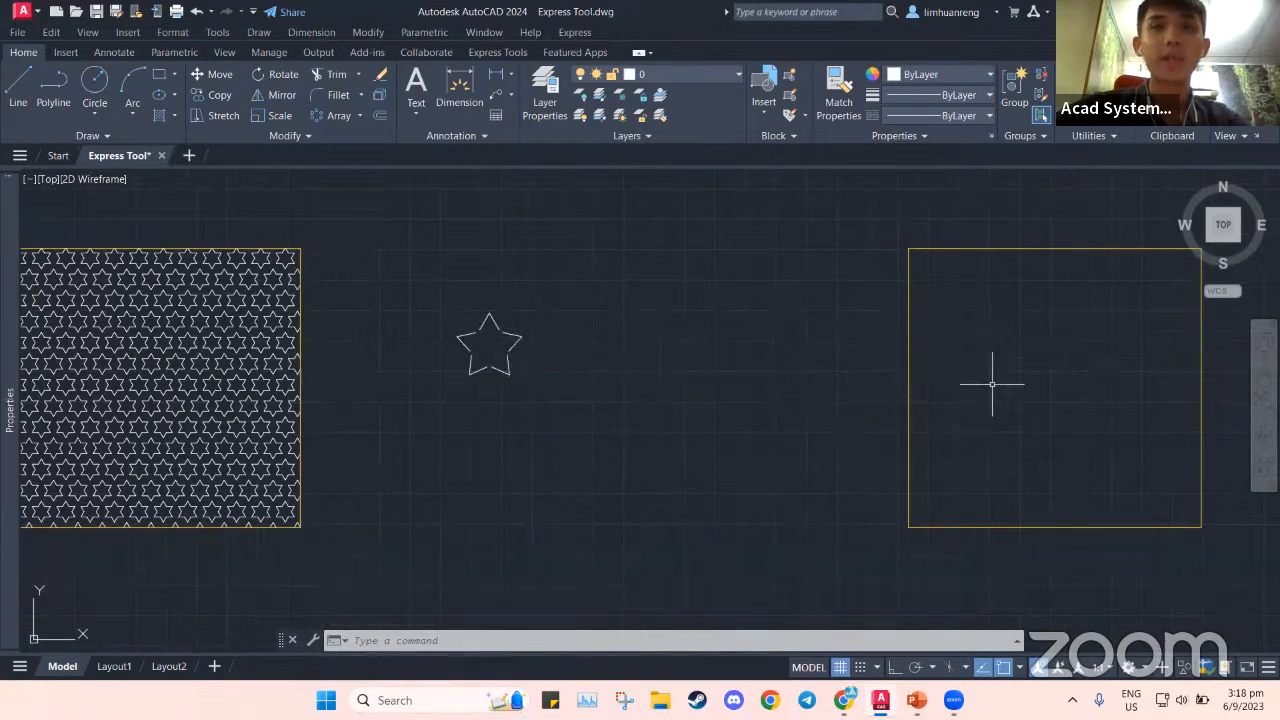
pyautogui.click(437, 289)
pyautogui.click(626, 420)
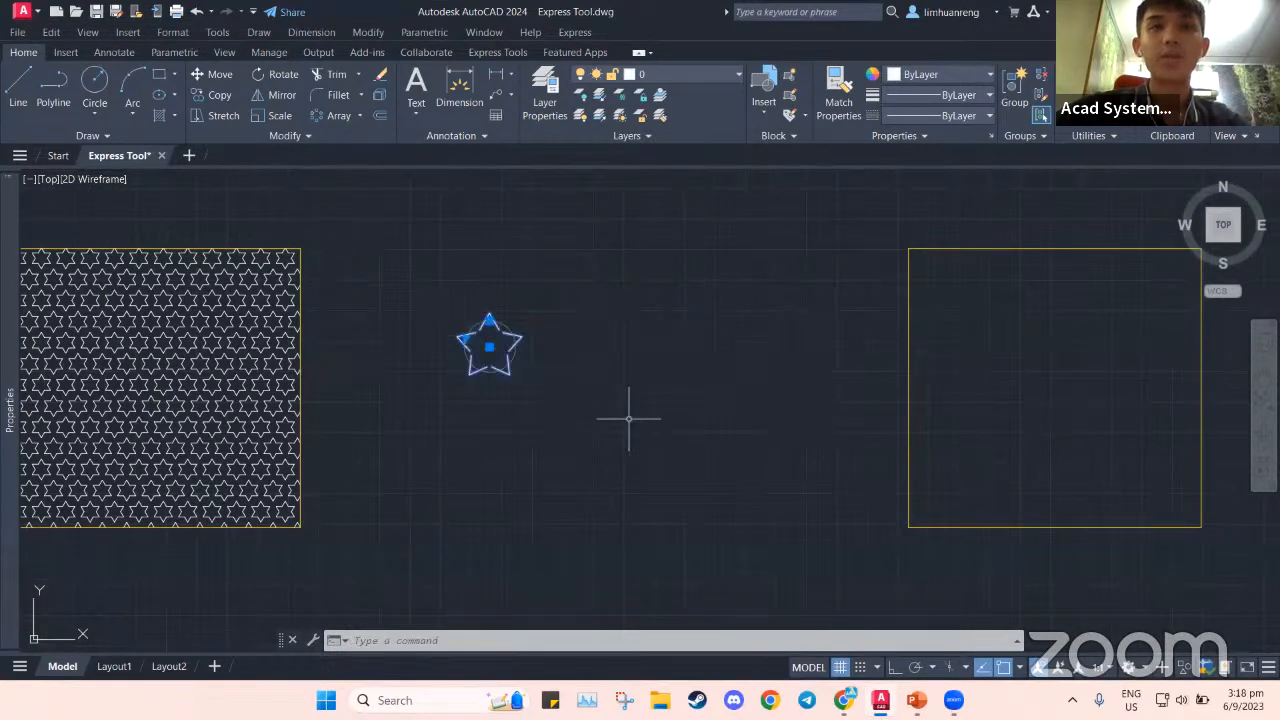
pyautogui.moveTo(646, 381); pyautogui.dragTo(680, 381, button='middle')
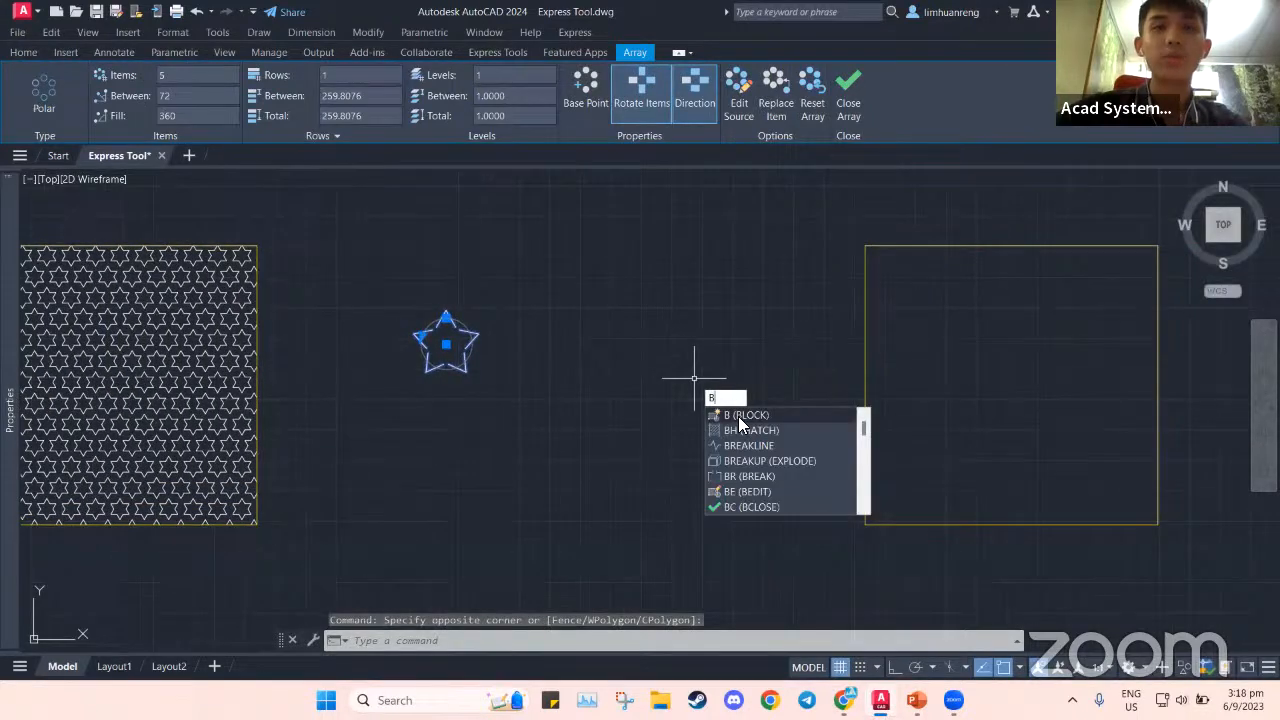
pyautogui.click(740, 417)
pyautogui.press('Return')
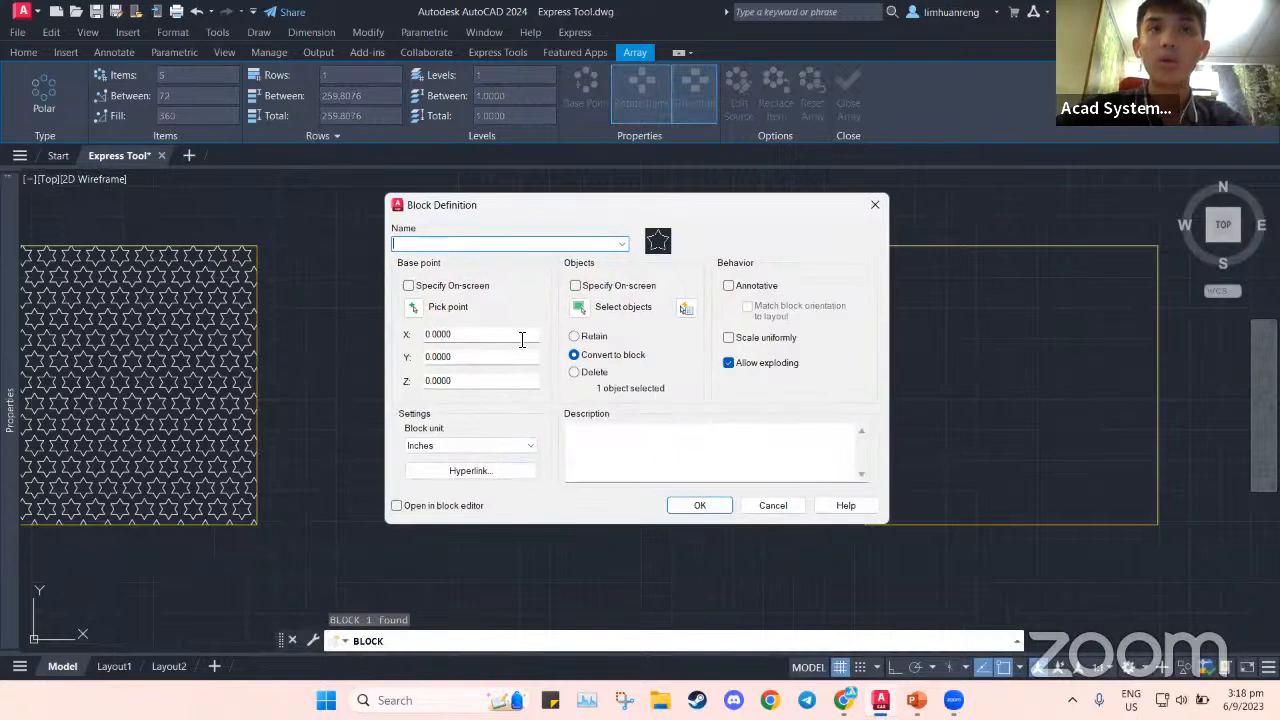
pyautogui.write('Star')
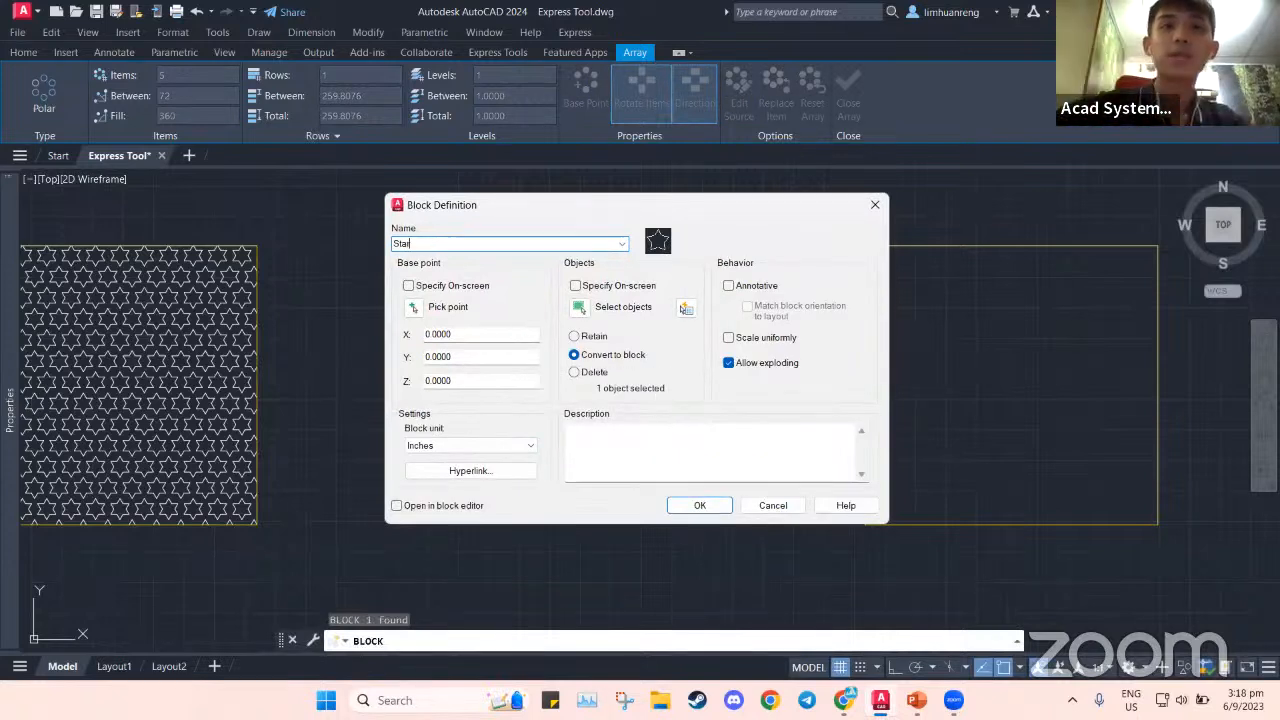
pyautogui.click(414, 308)
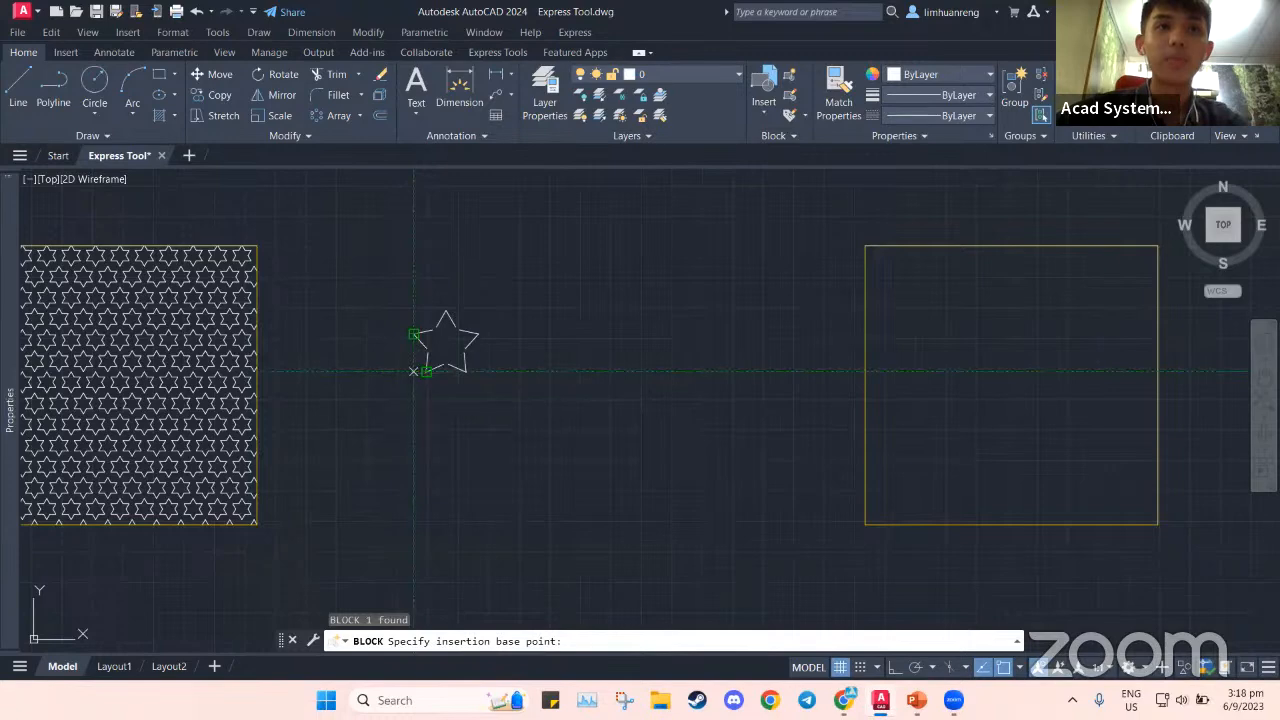
pyautogui.click(413, 371)
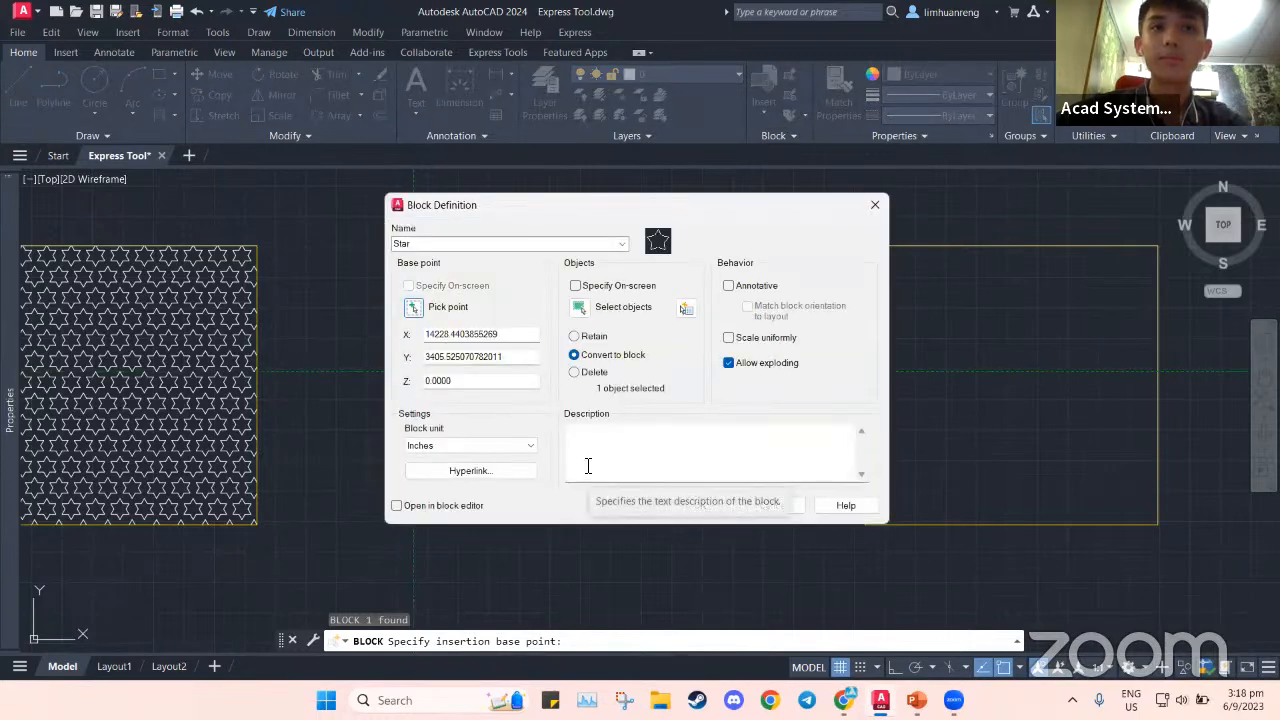
pyautogui.click(518, 445)
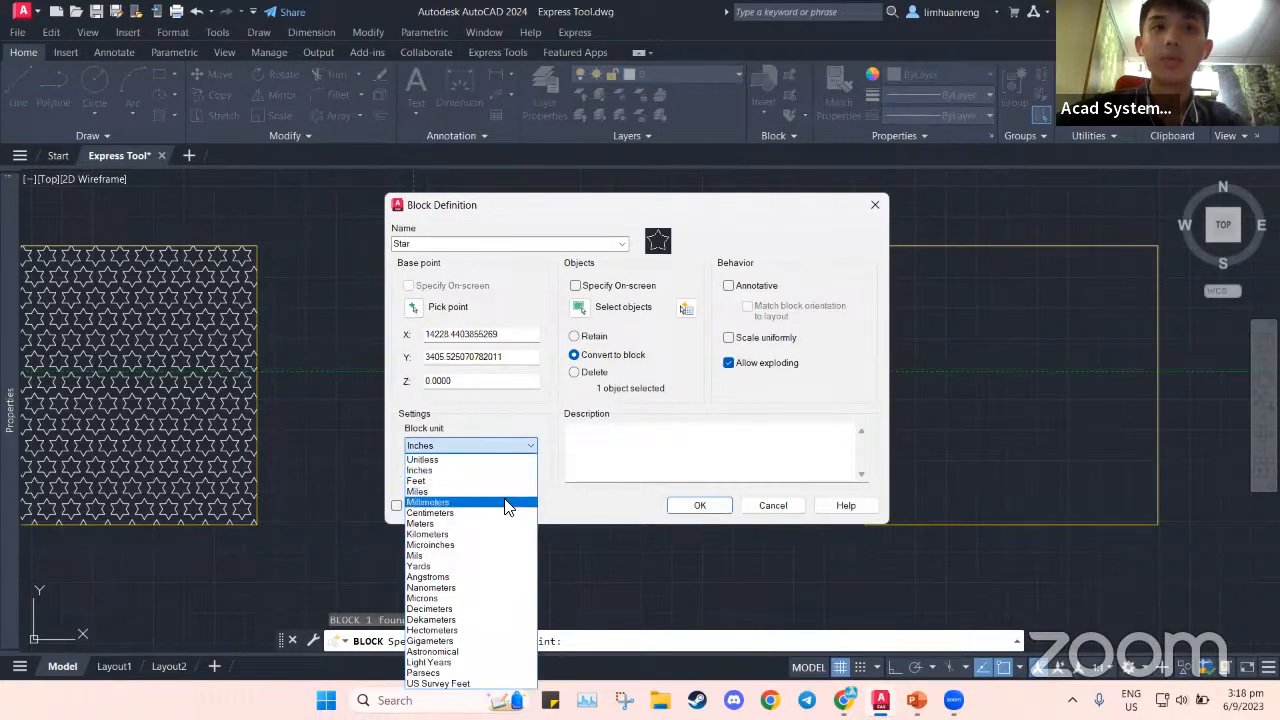
pyautogui.click(502, 505)
pyautogui.click(690, 505)
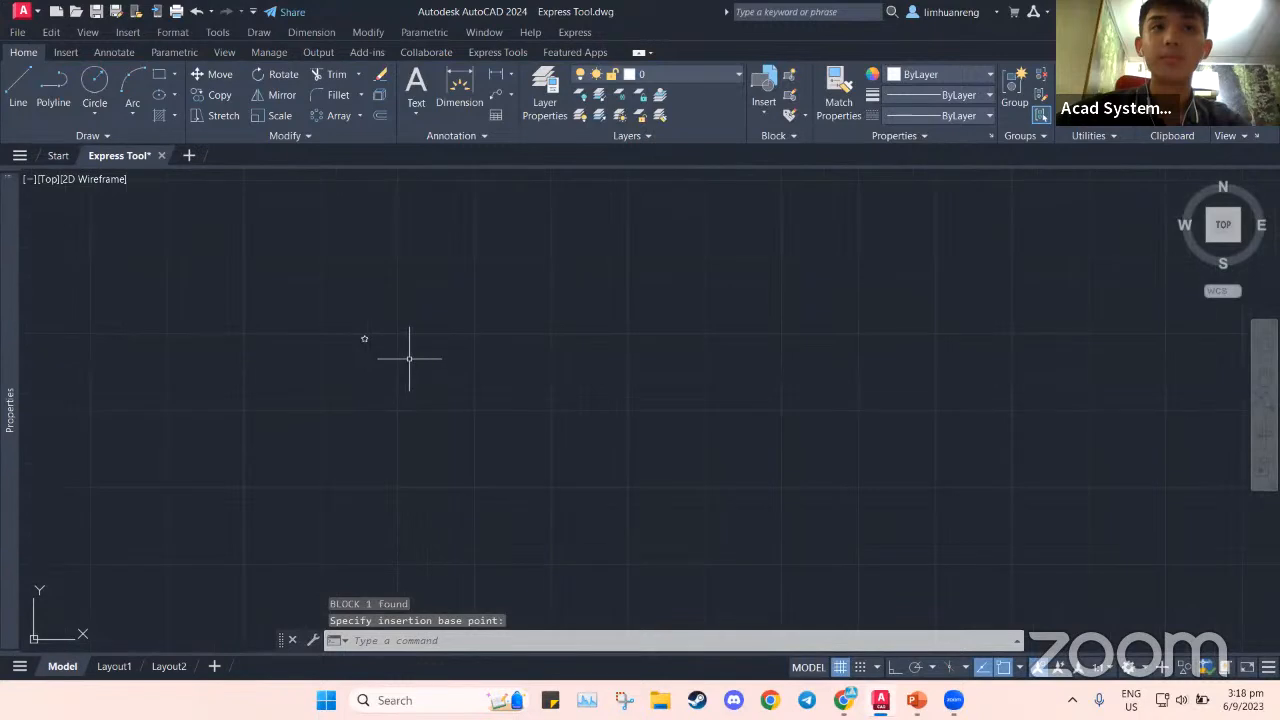
# Begin window-selecting the Star block again
pyautogui.scroll(-4, 374, 314)
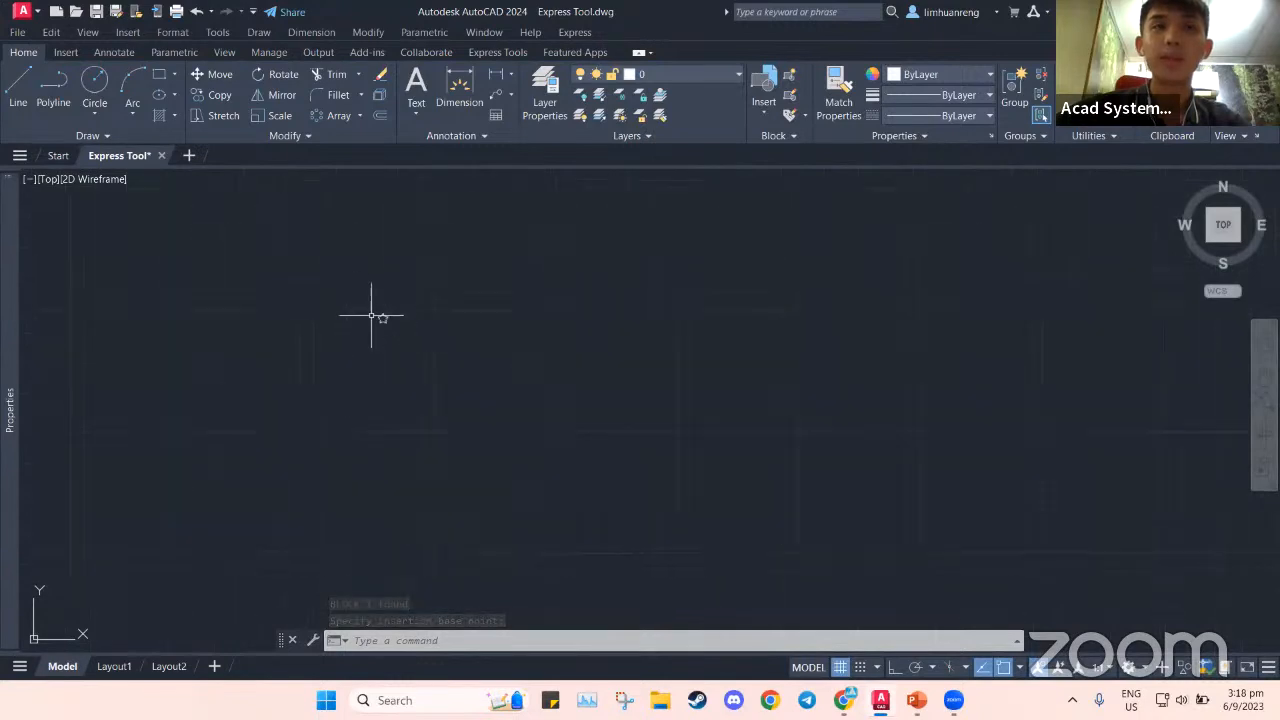
pyautogui.scroll(3, 380, 320)
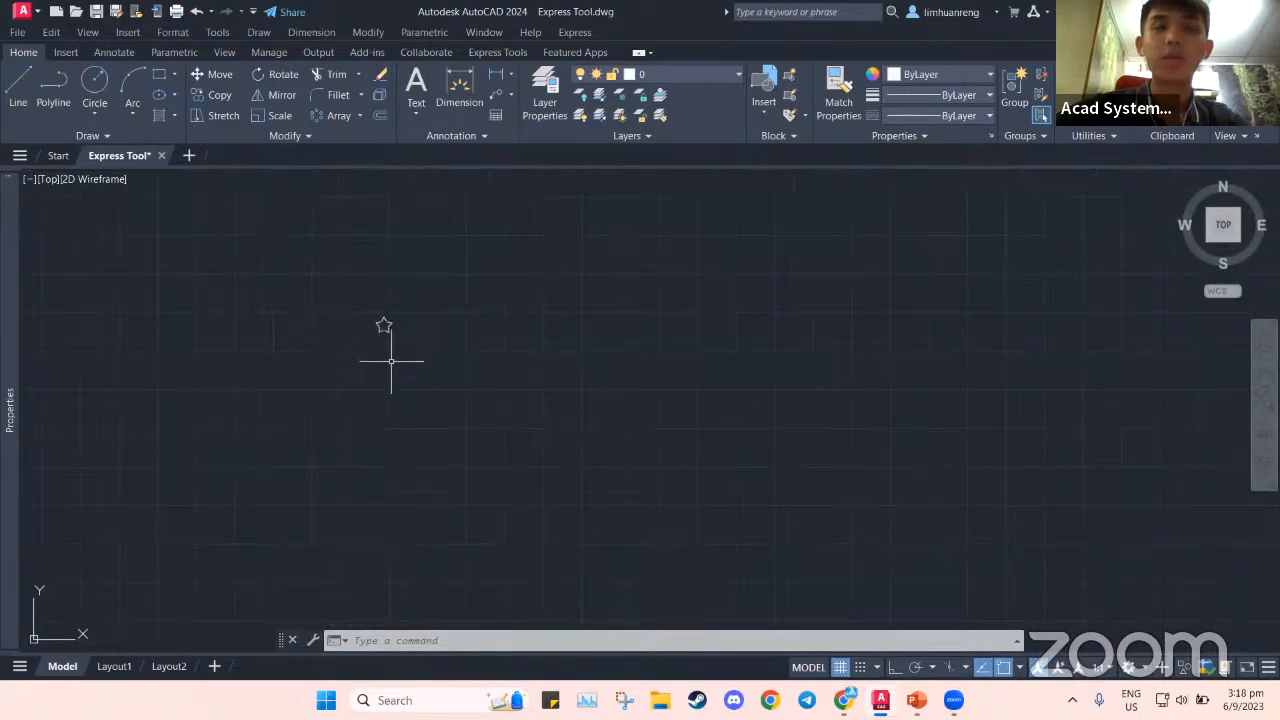
pyautogui.click(343, 294)
# Start SuperHatch from Express Tools using the STAR block as the pattern
pyautogui.click(420, 337)
pyautogui.press('Escape')
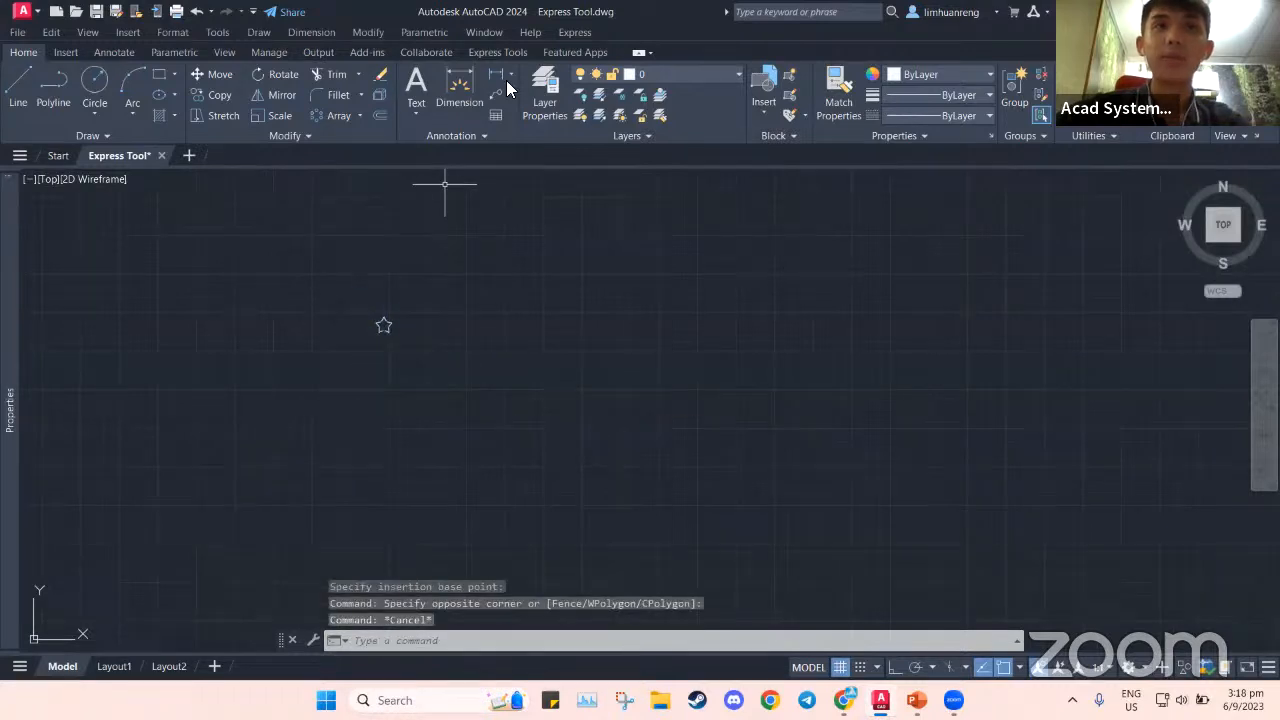
pyautogui.click(500, 53)
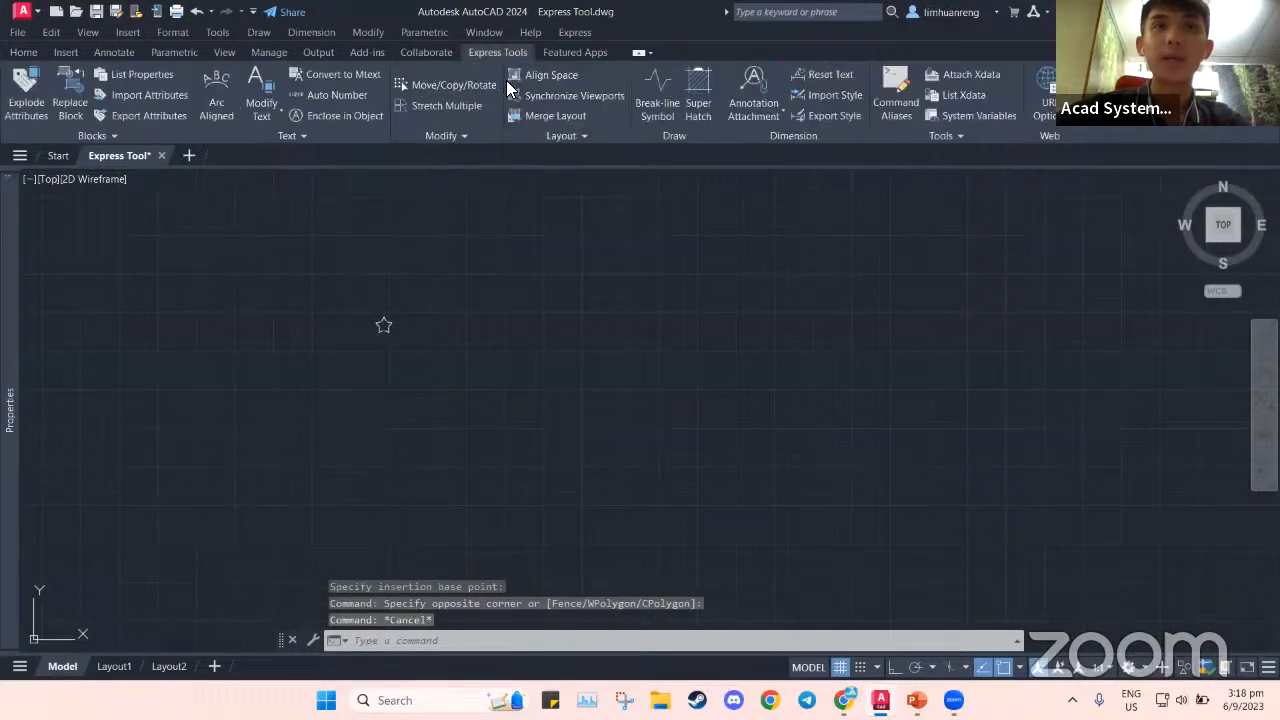
pyautogui.click(697, 108)
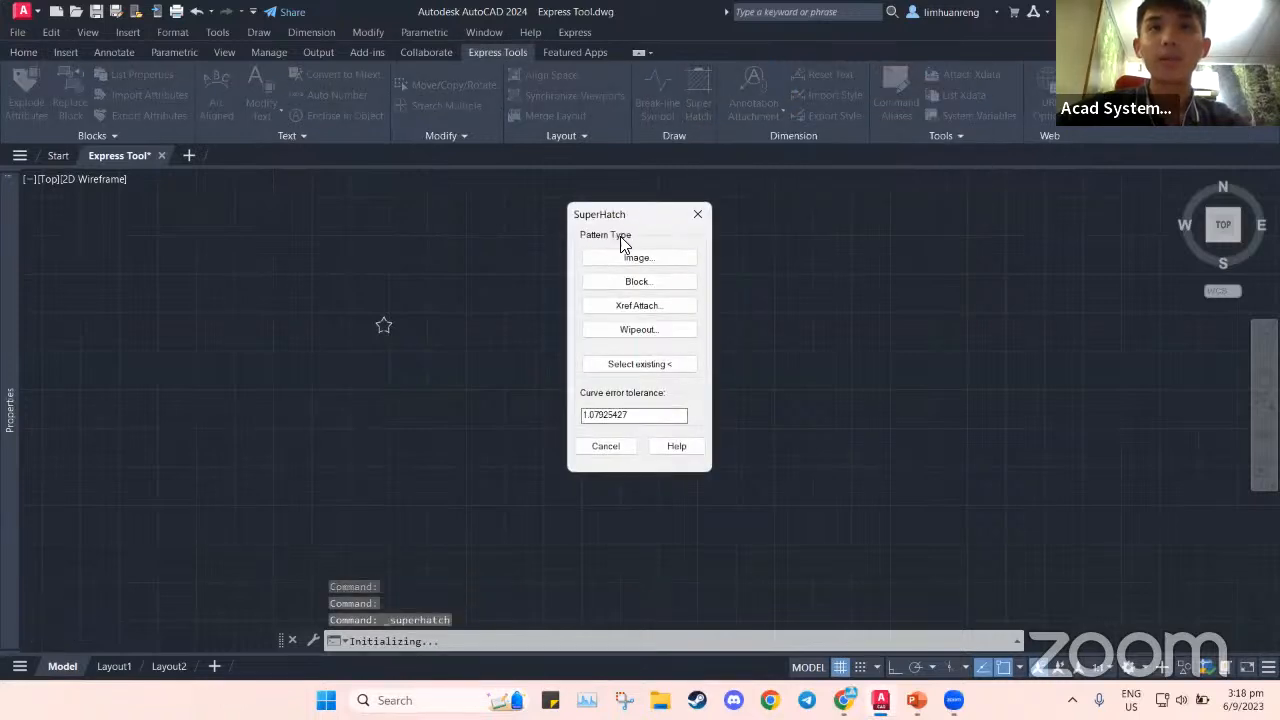
pyautogui.click(612, 284)
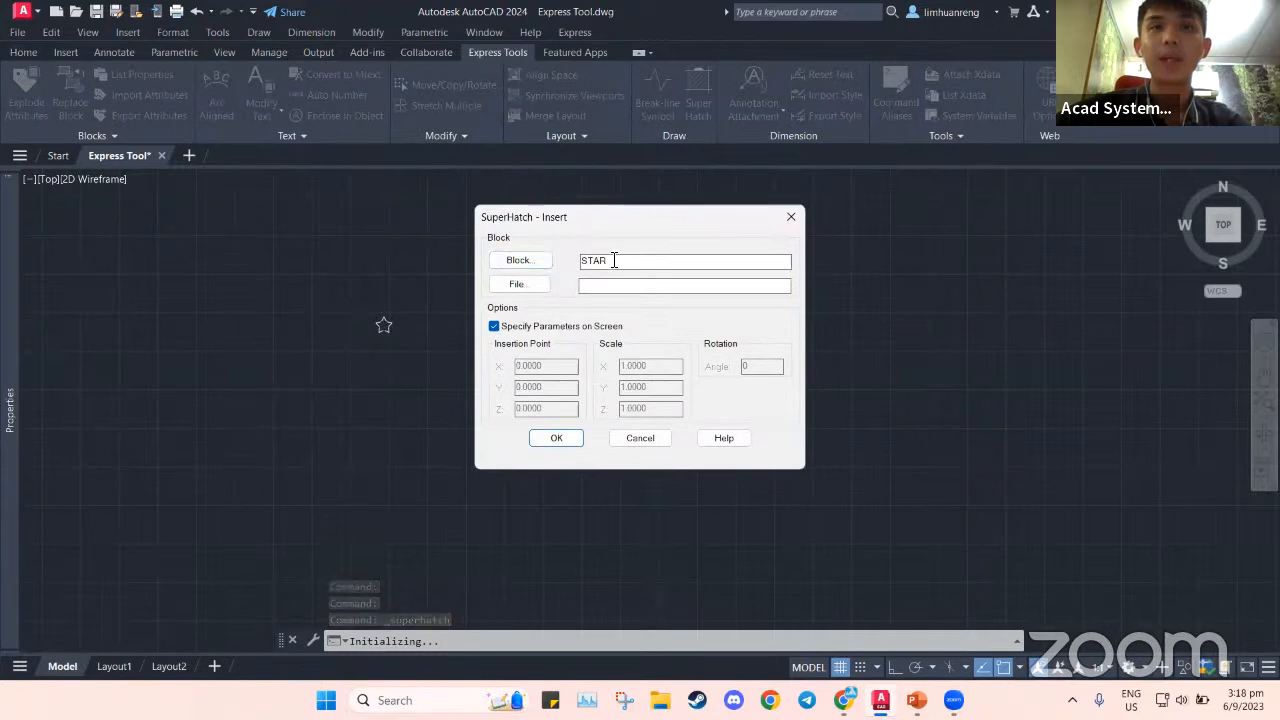
pyautogui.click(554, 439)
# Place the star at the rectangle corner at X scale 200 and reject the oversized result
pyautogui.scroll(-5, 729, 423)
pyautogui.moveTo(486, 315); pyautogui.dragTo(407, 304, button='middle')
pyautogui.scroll(2, 568, 349)
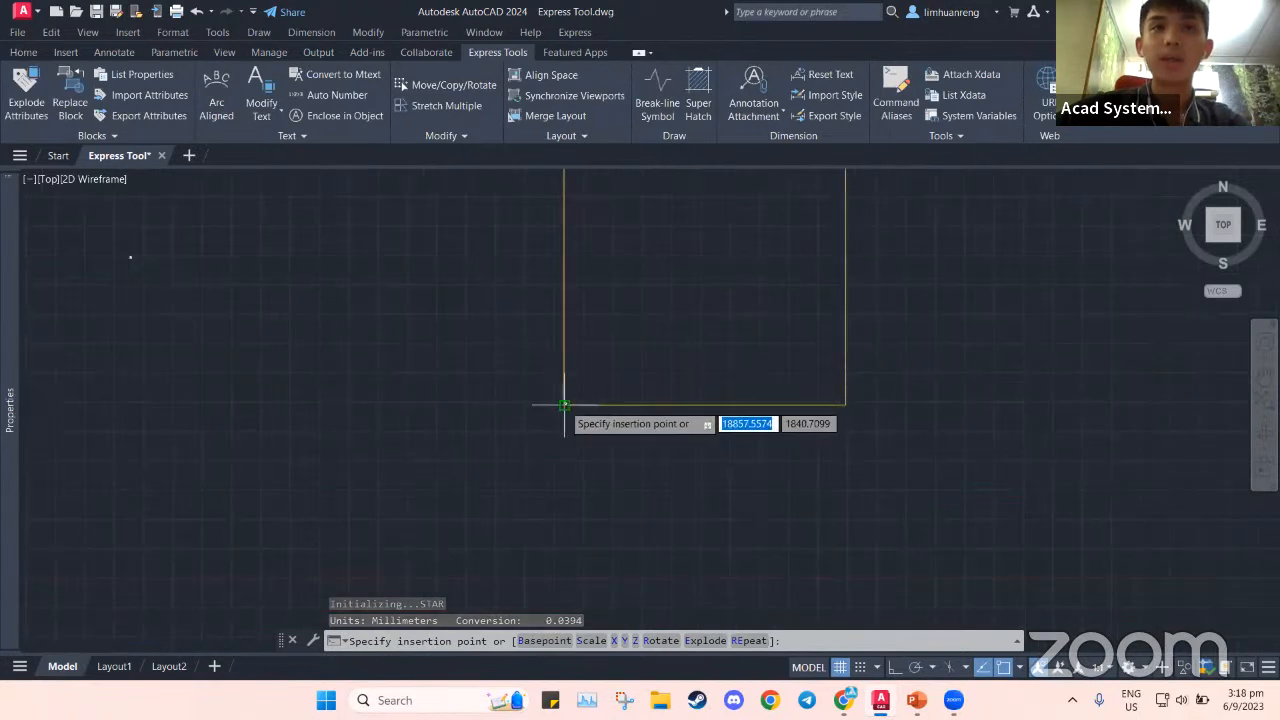
pyautogui.scroll(4, 567, 400)
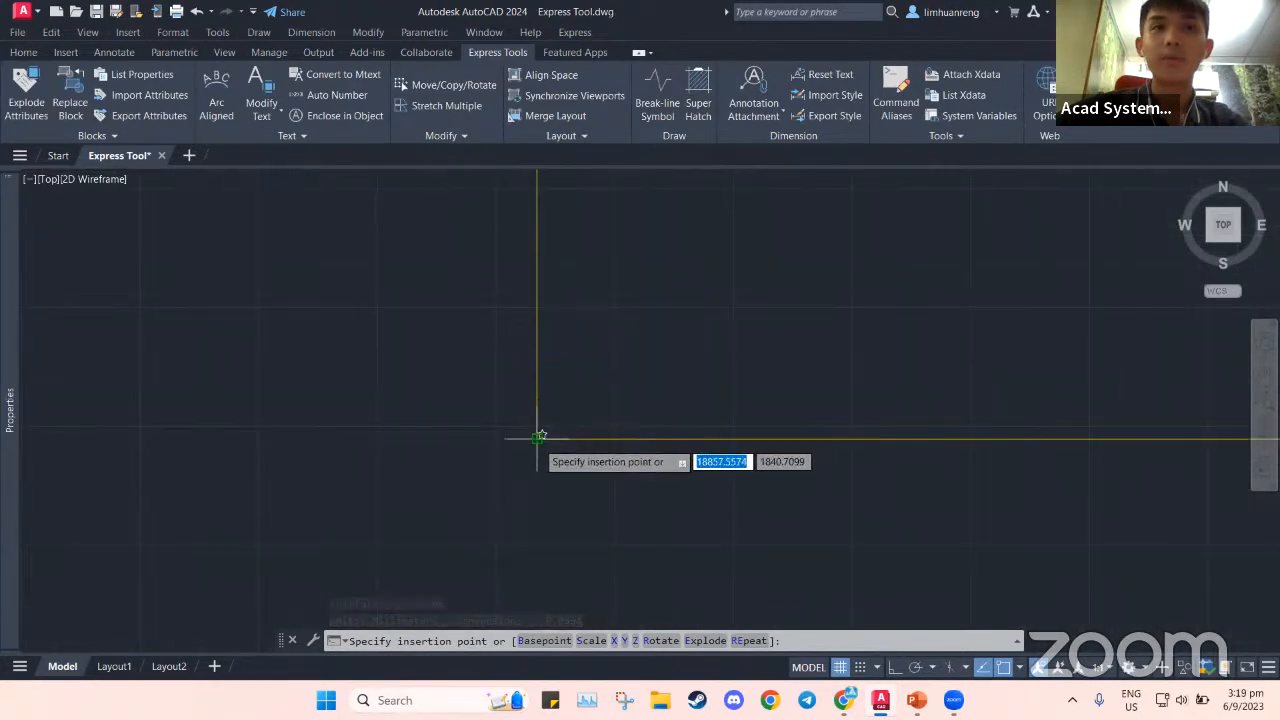
pyautogui.click(539, 437)
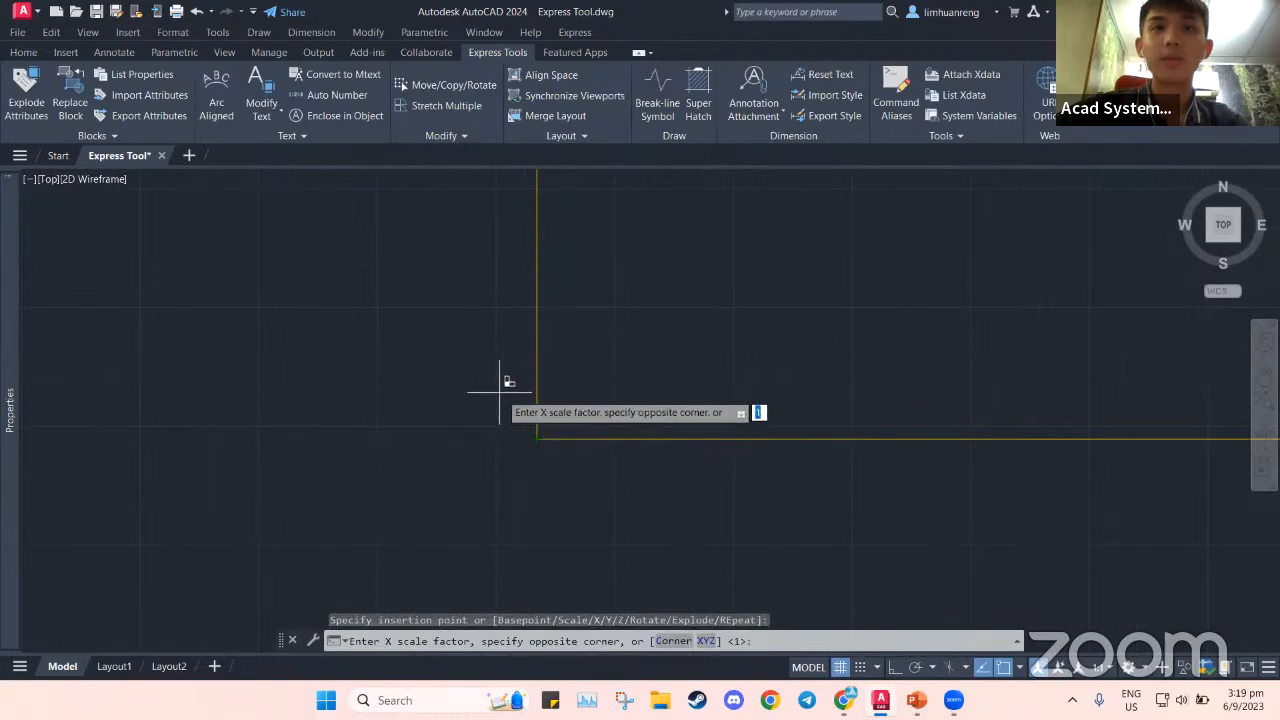
pyautogui.scroll(-5, 605, 325)
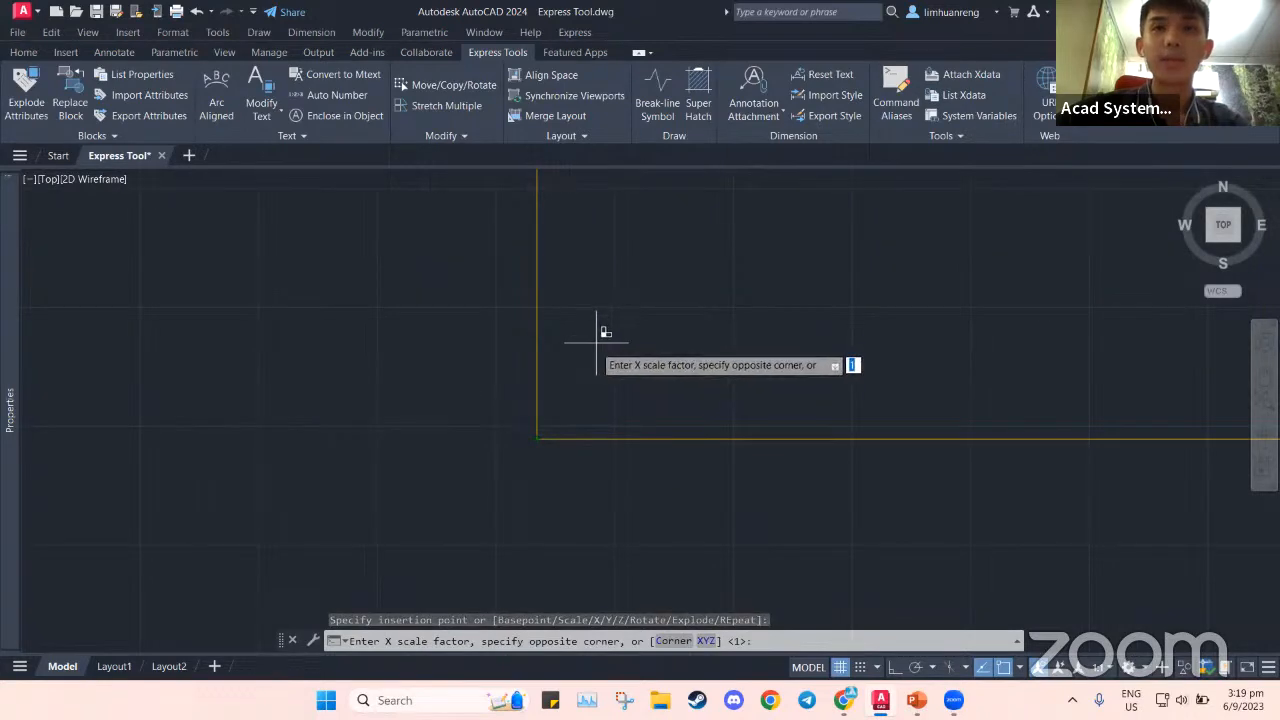
pyautogui.moveTo(609, 323); pyautogui.dragTo(539, 369, button='middle')
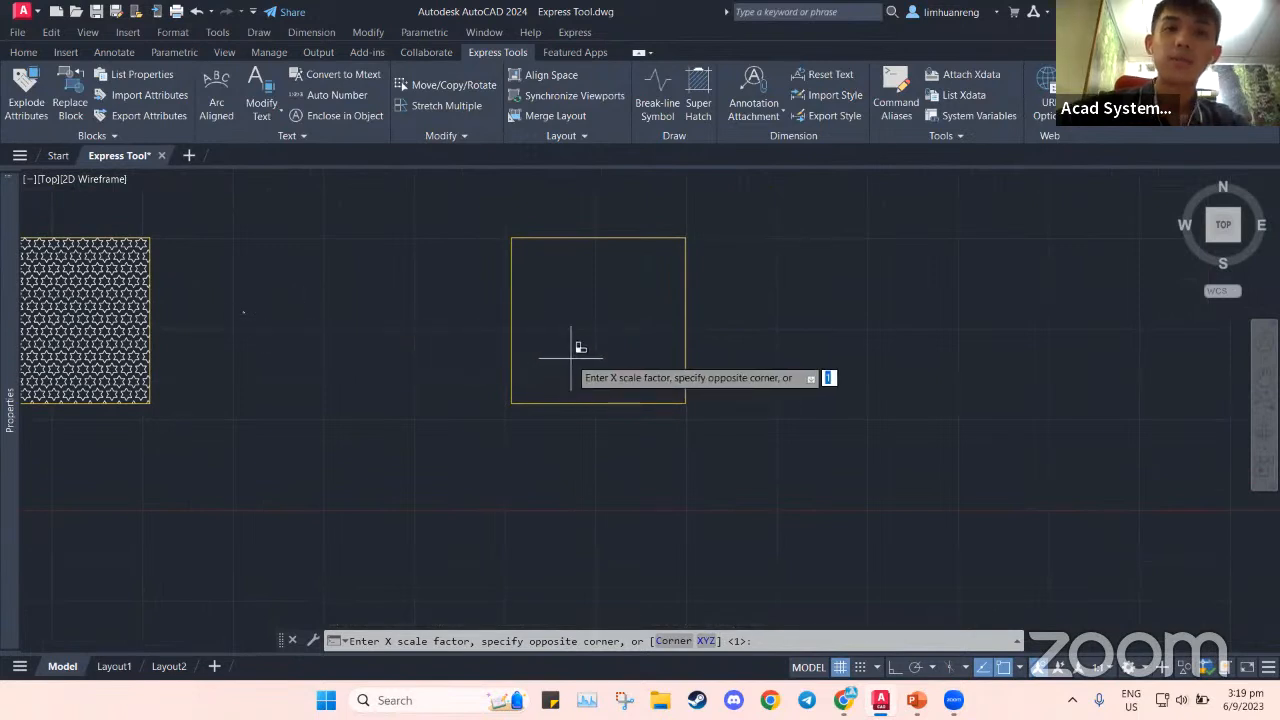
pyautogui.write('00')
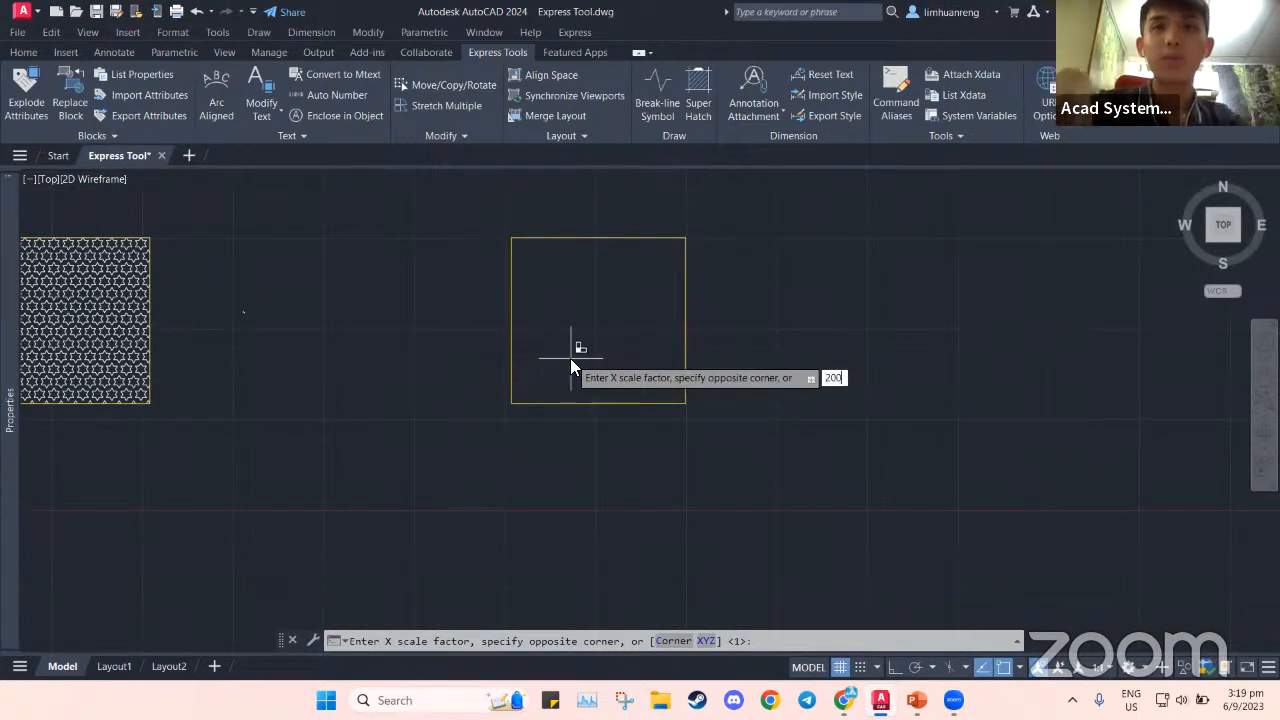
pyautogui.press('Return')
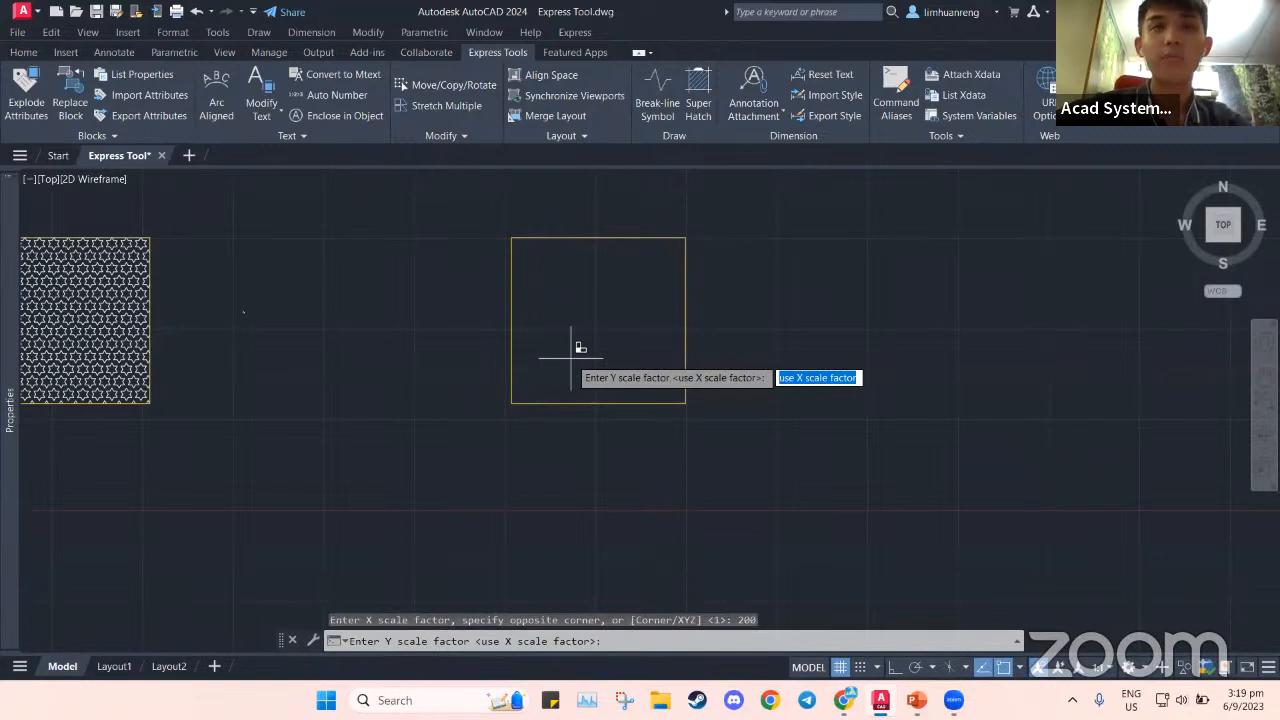
pyautogui.press('Return')
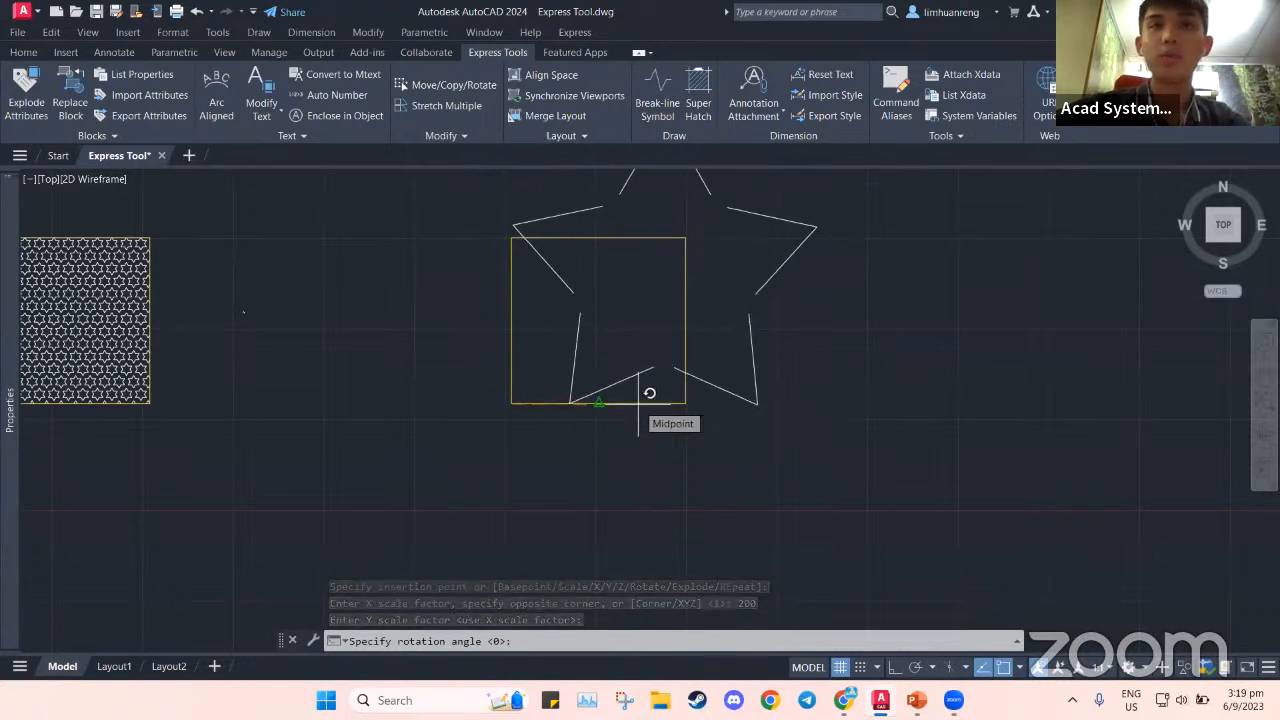
pyautogui.press('Return')
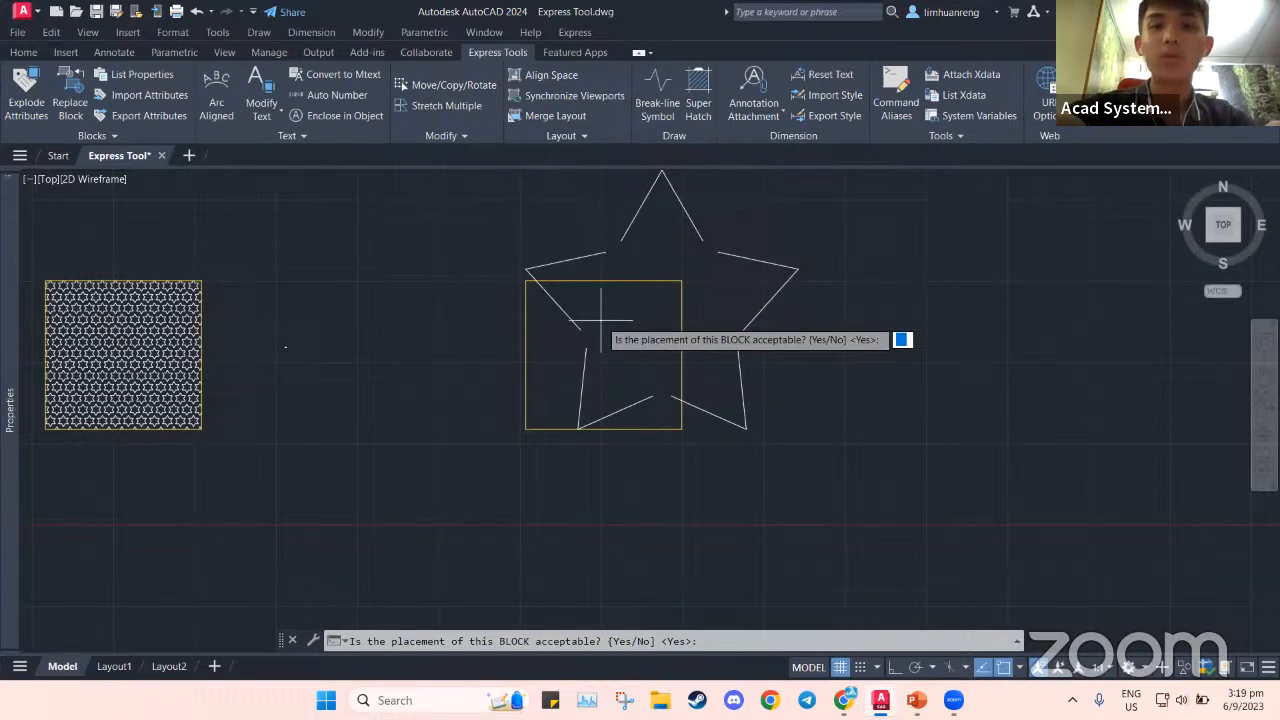
pyautogui.press('Return')
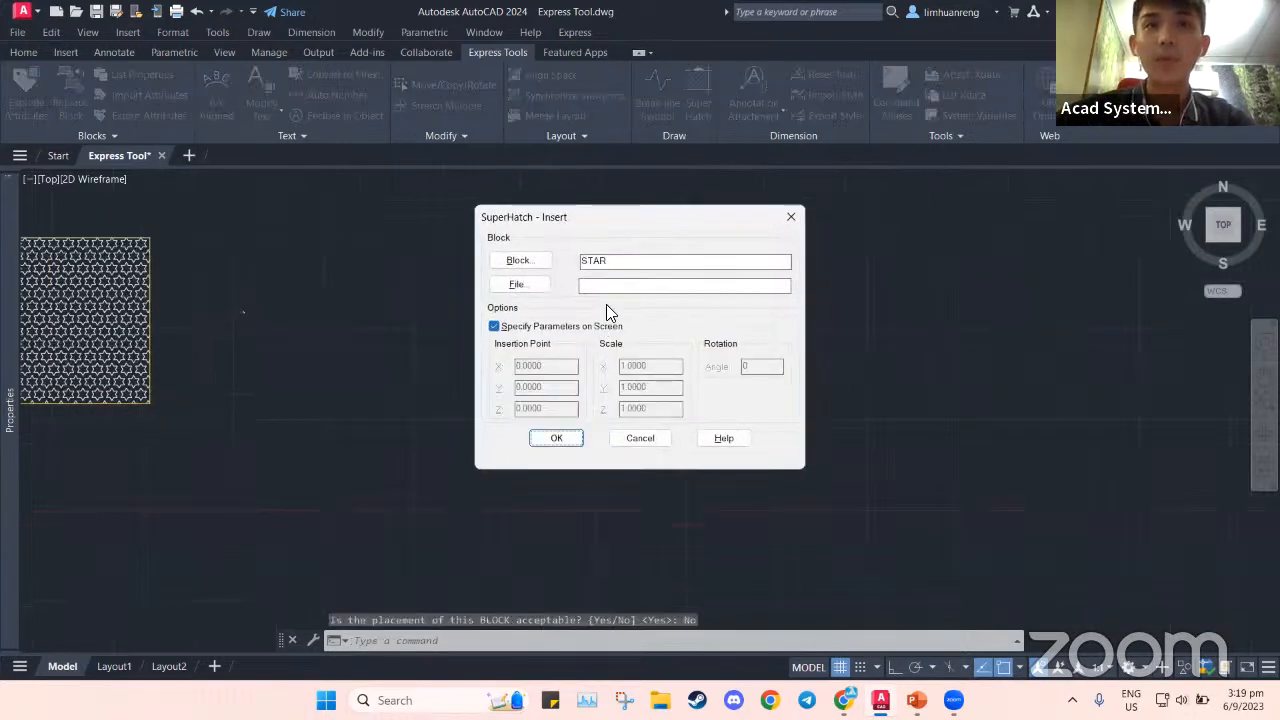
# Retry placing the STAR block at the square's lower-left corner at scale 50, rejecting it
pyautogui.click(544, 438)
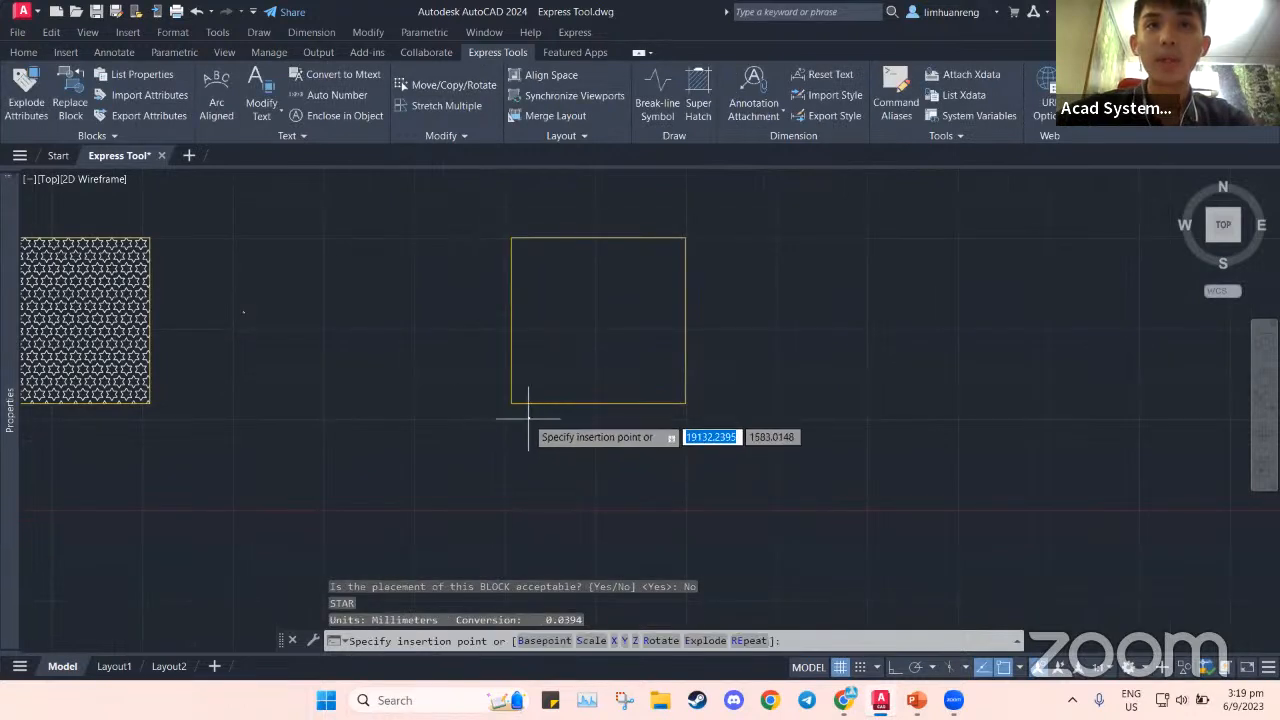
pyautogui.click(511, 404)
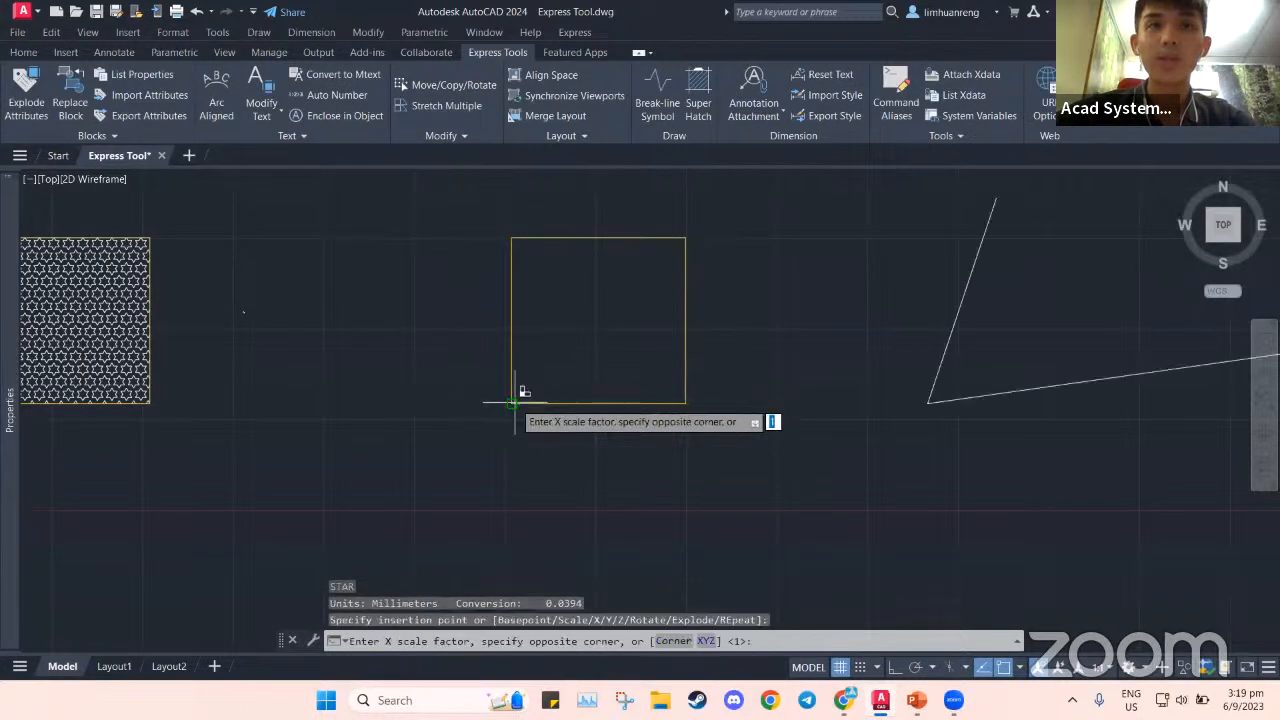
pyautogui.write('50')
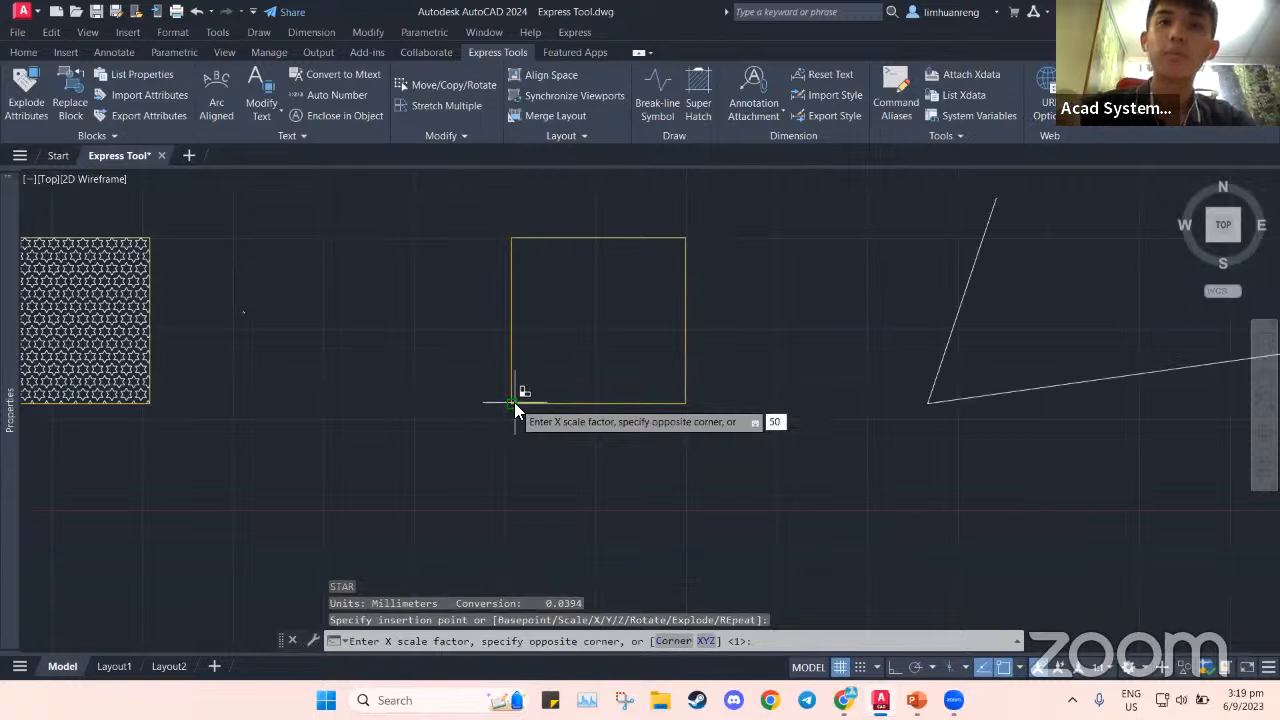
pyautogui.press('Return')
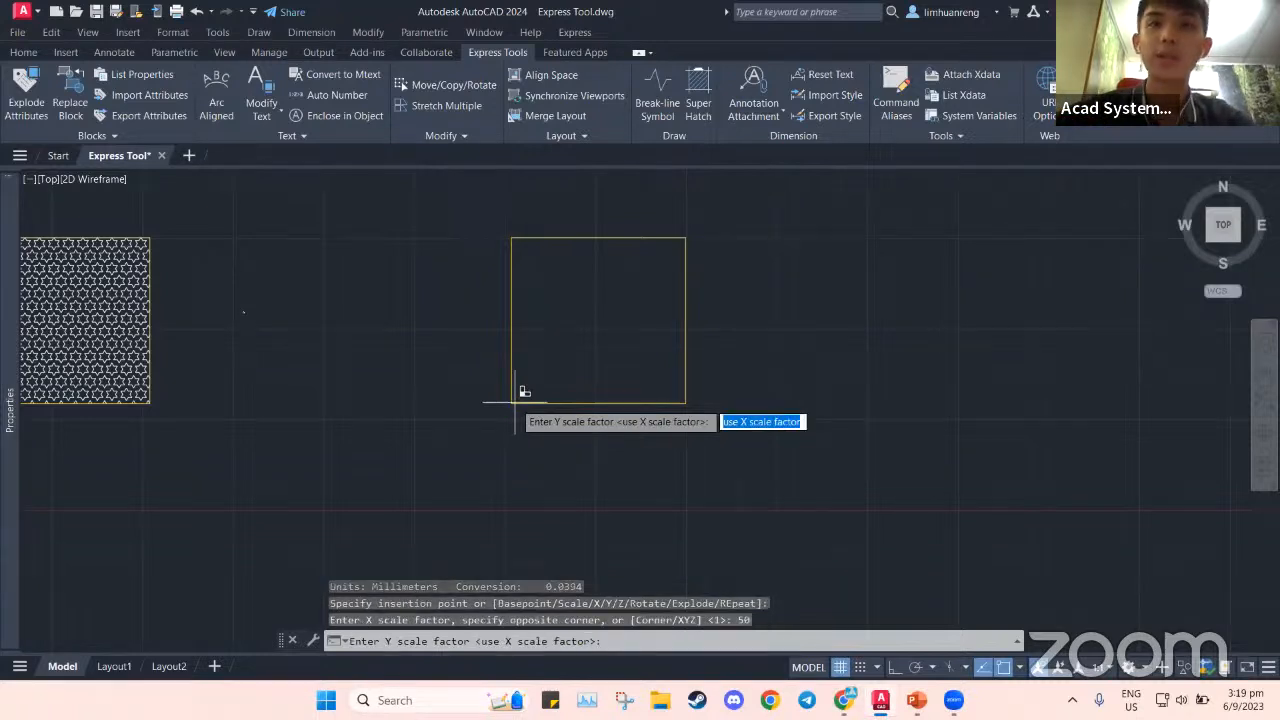
pyautogui.press('Return')
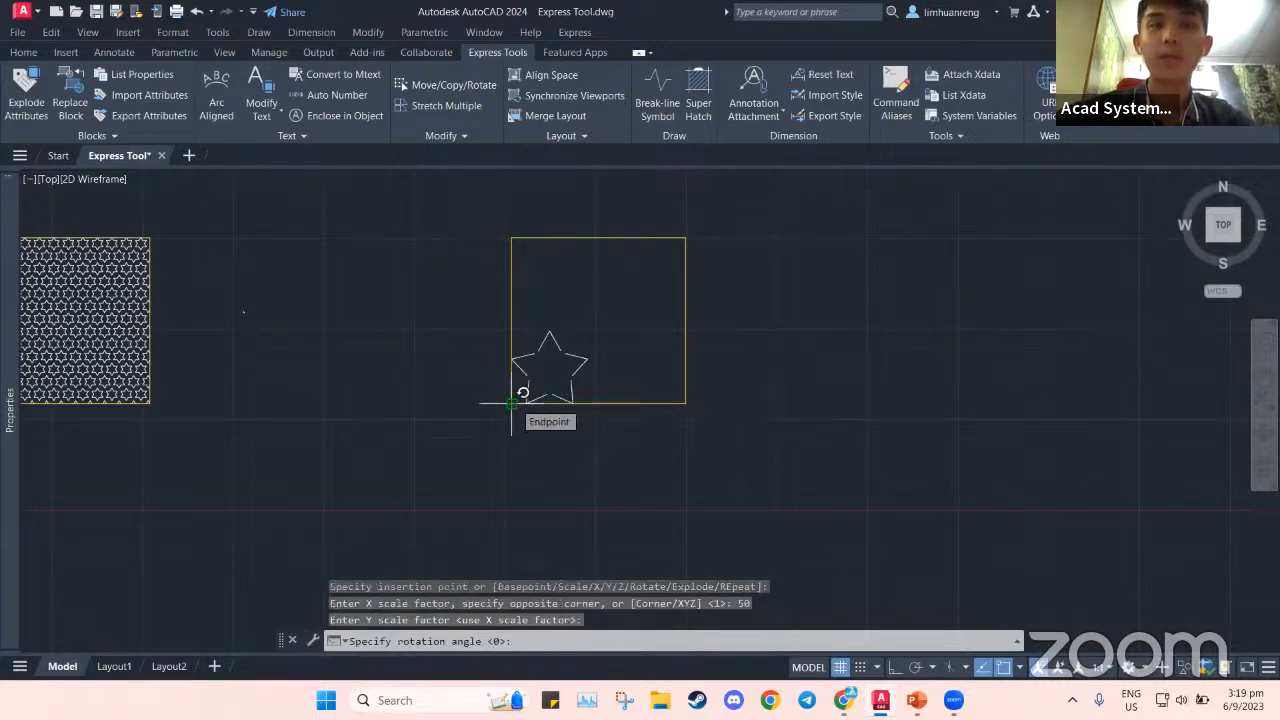
pyautogui.press('Return')
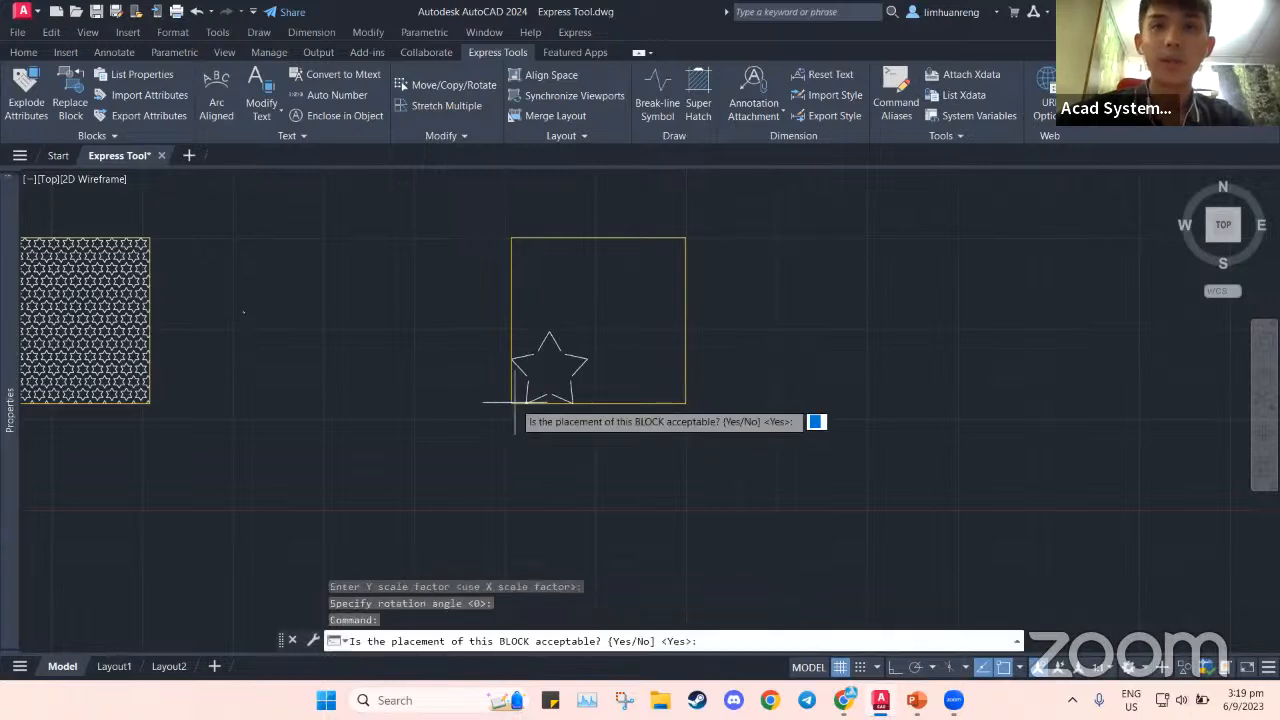
pyautogui.write('No')
pyautogui.press('Return')
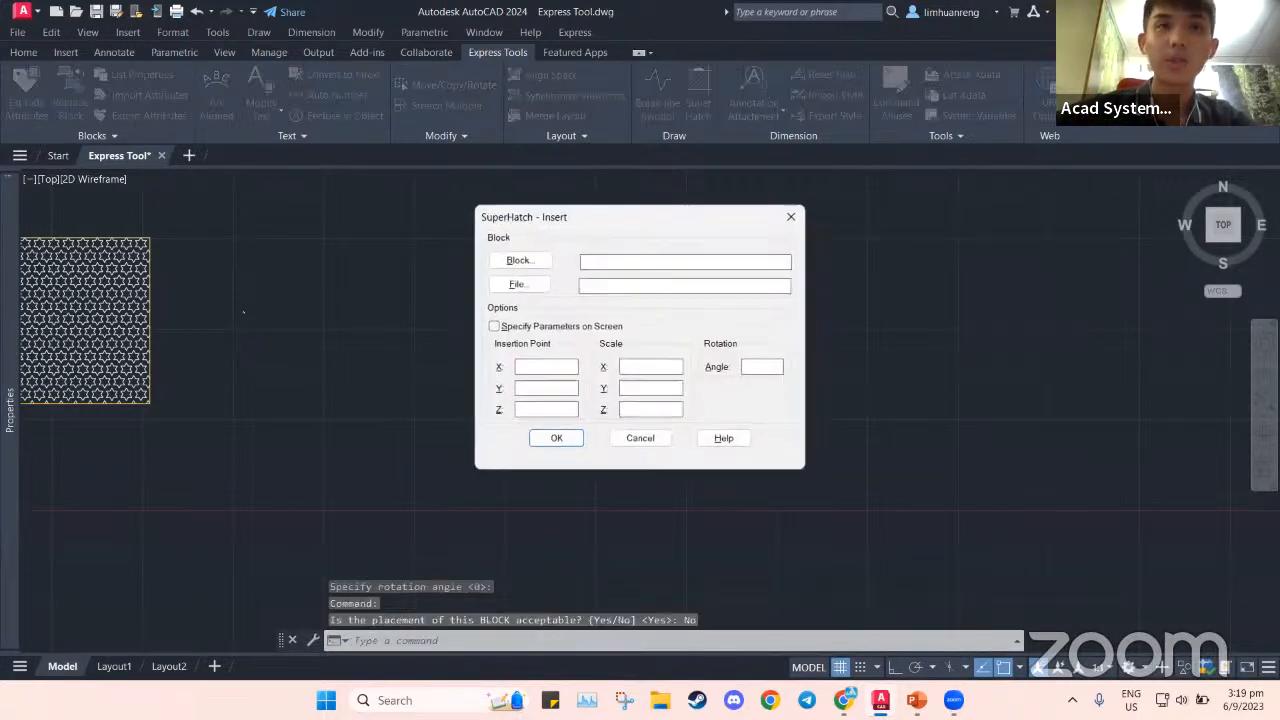
# Place the STAR block at the lower-left corner at scale 25 and accept it
pyautogui.click(553, 439)
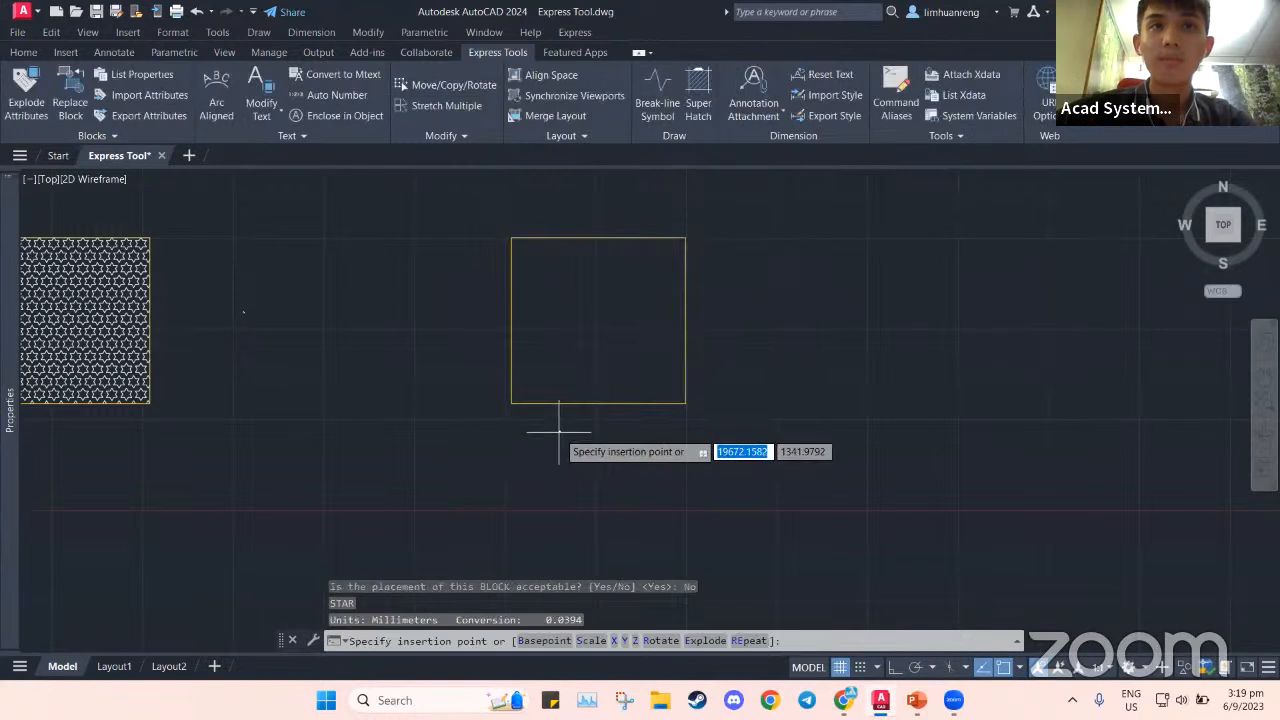
pyautogui.click(512, 403)
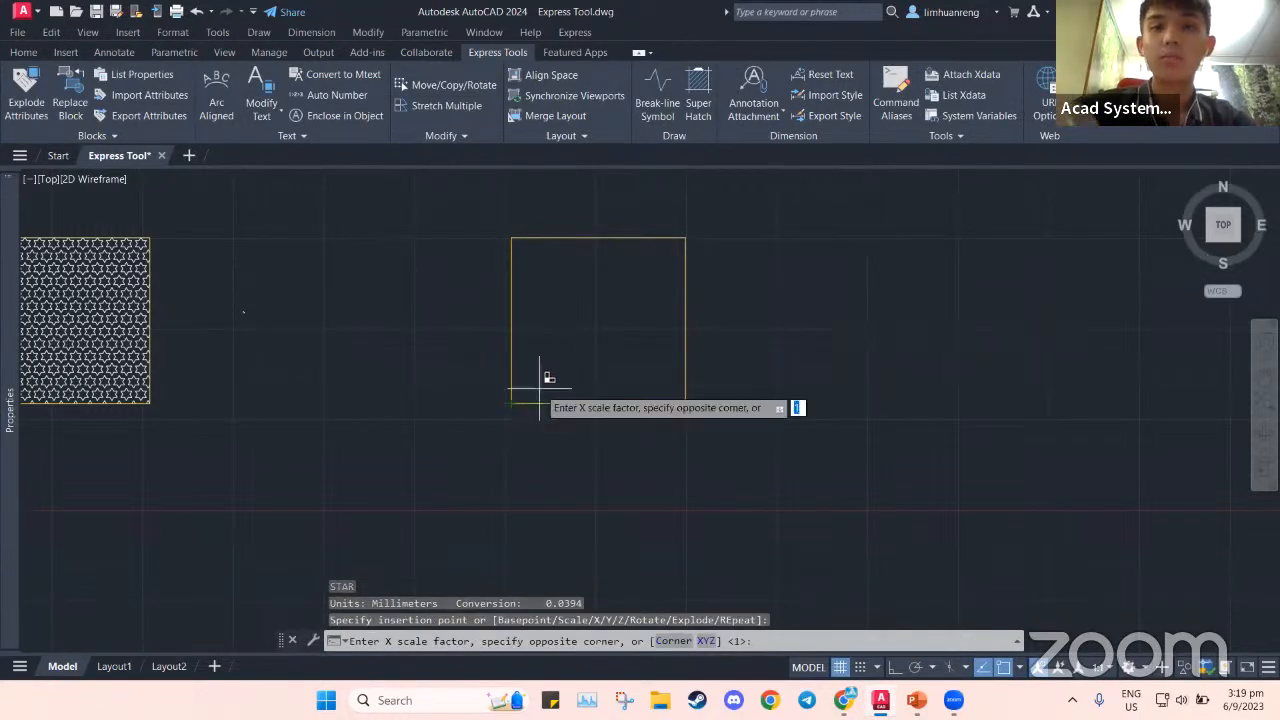
pyautogui.write('2')
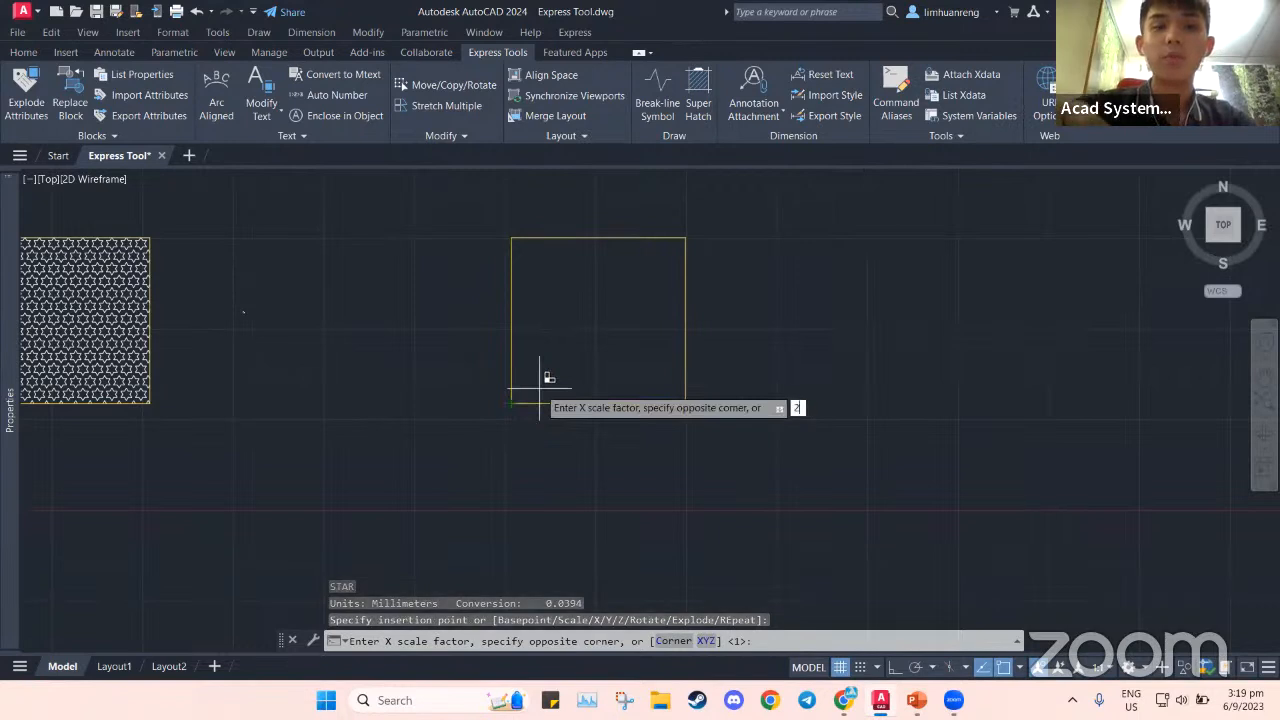
pyautogui.write('5')
pyautogui.press('Return')
pyautogui.press('Return')
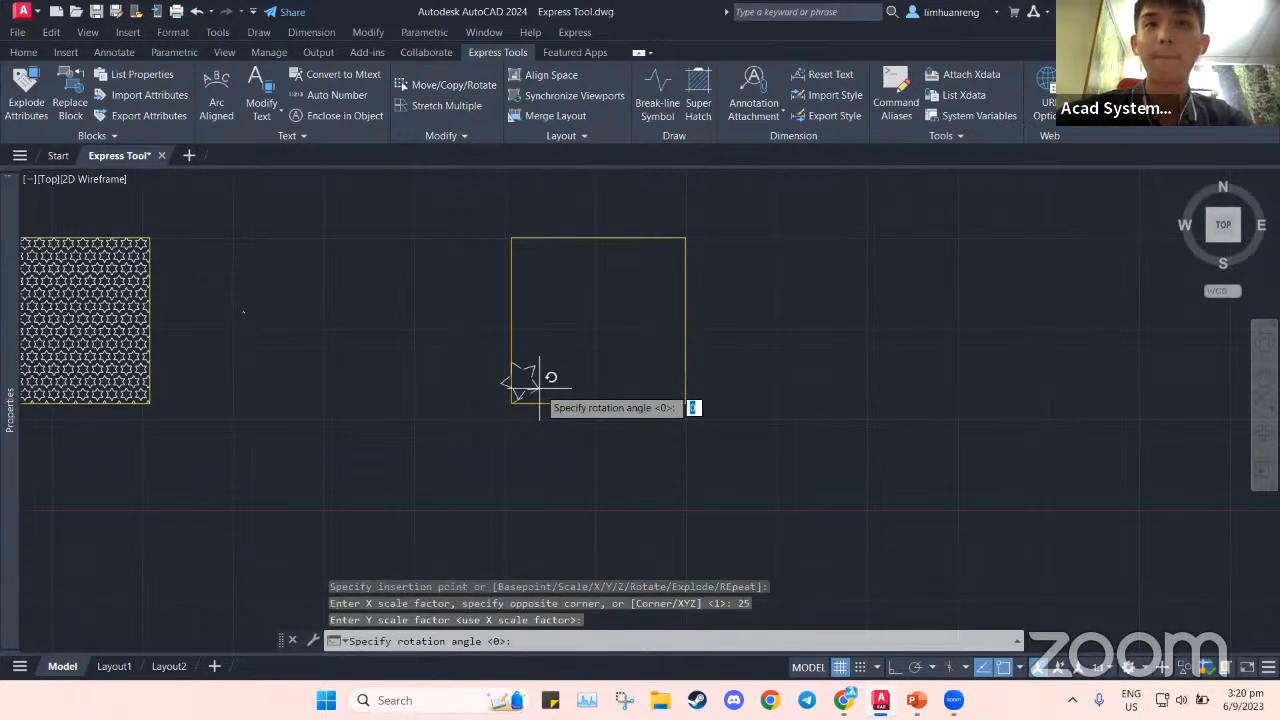
pyautogui.press('Return')
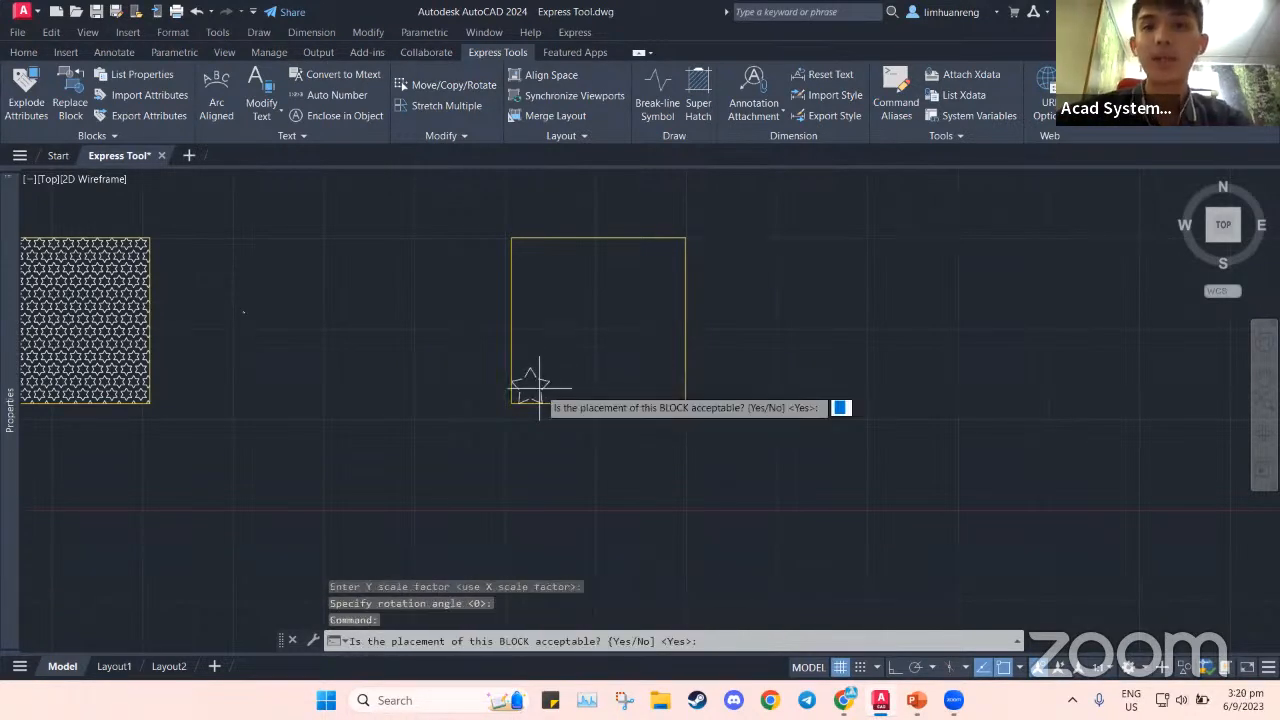
pyautogui.press('Return')
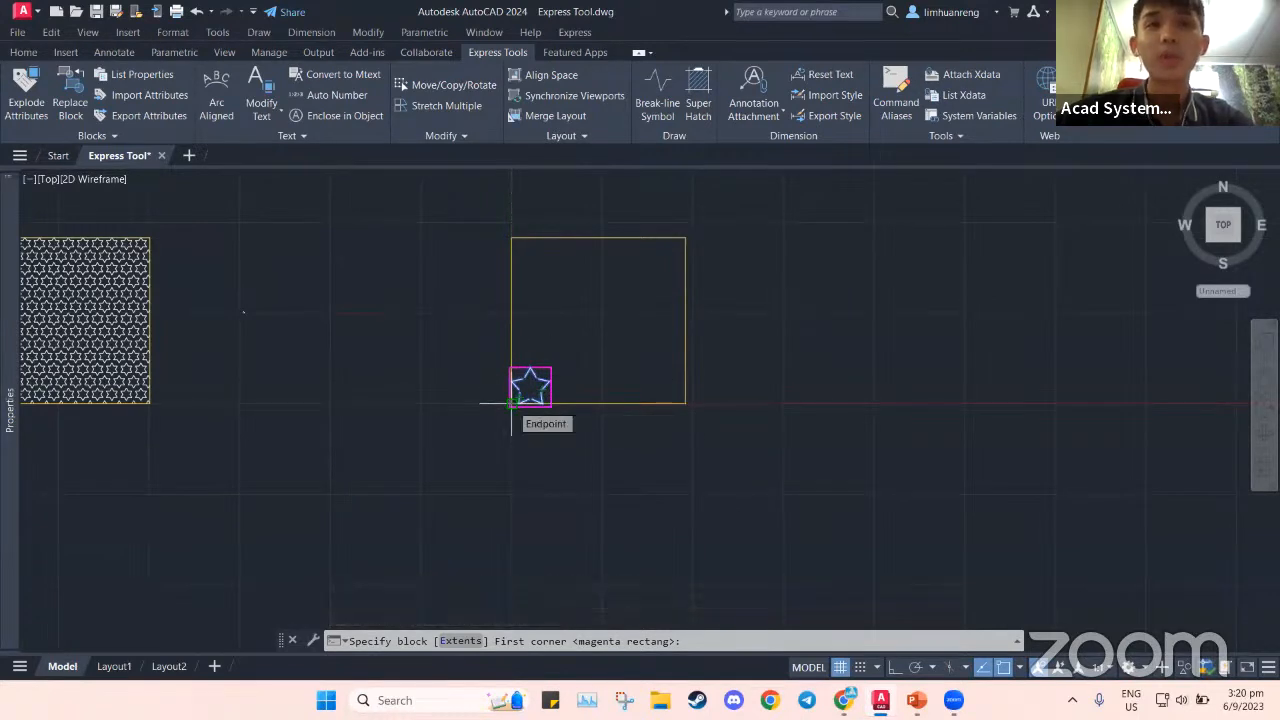
# Window around the placed star block to set it as the SuperHatch tile
pyautogui.click(511, 404)
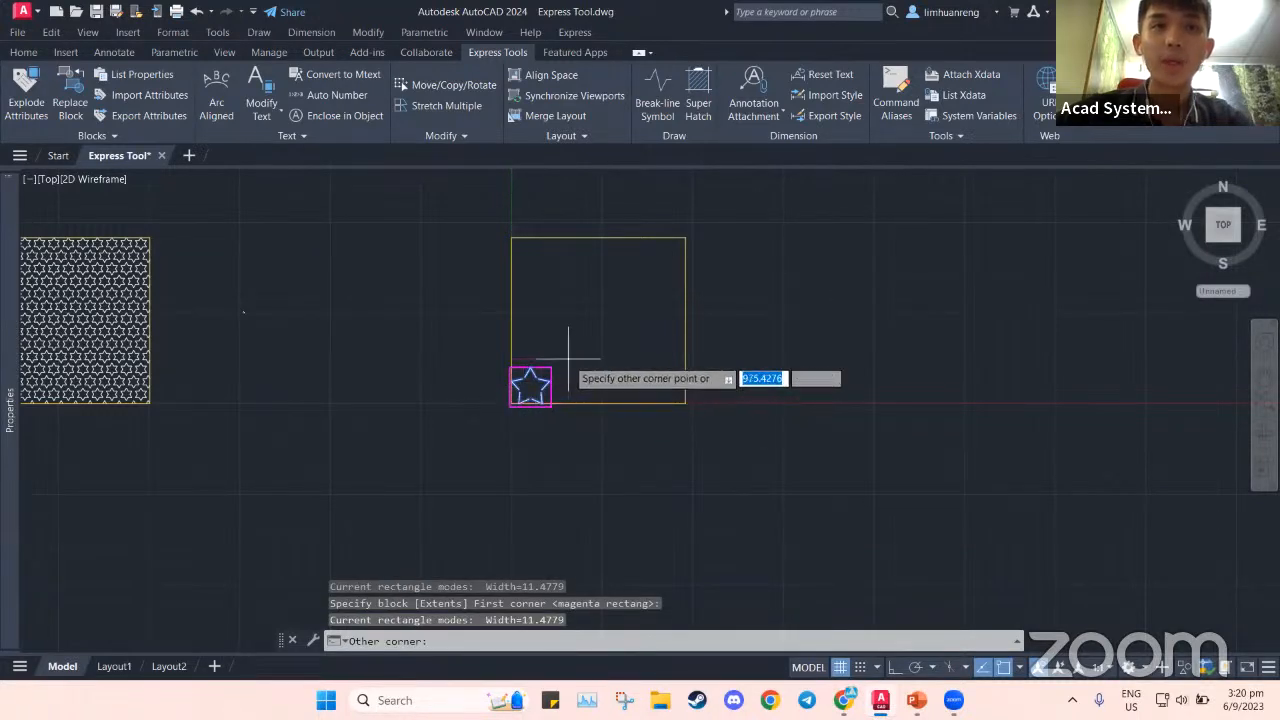
pyautogui.click(567, 357)
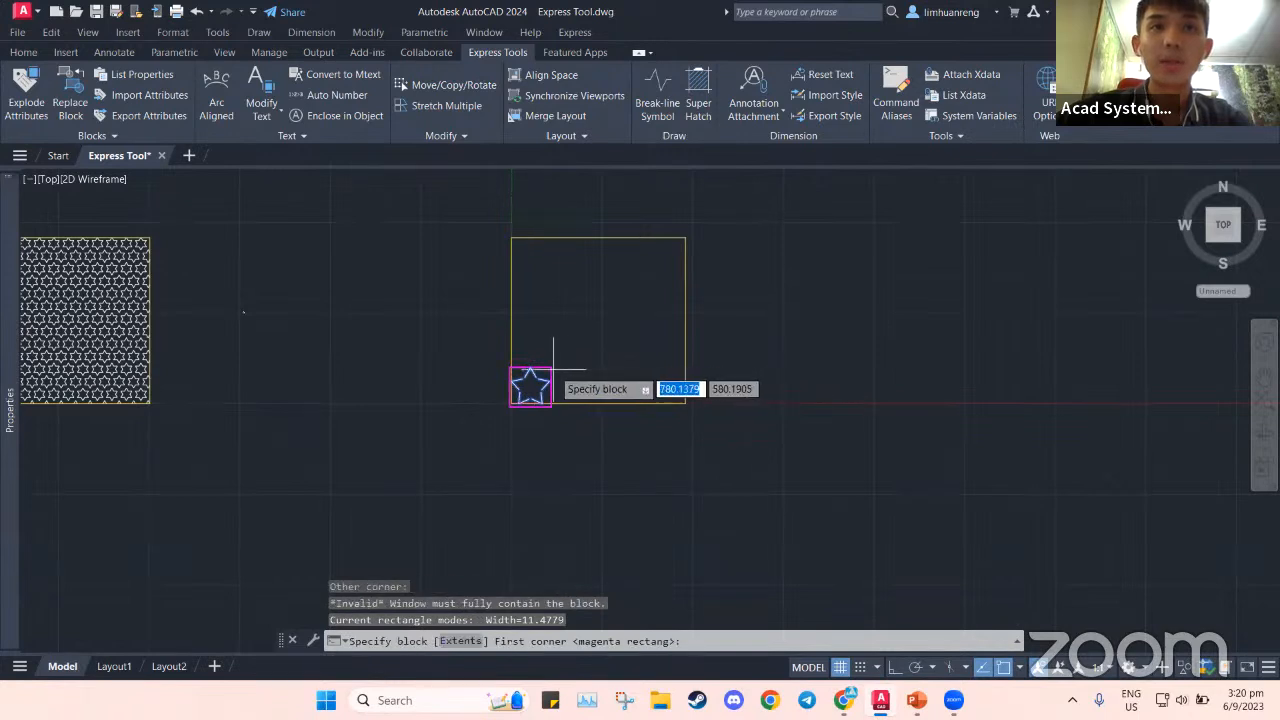
pyautogui.click(568, 356)
pyautogui.click(572, 354)
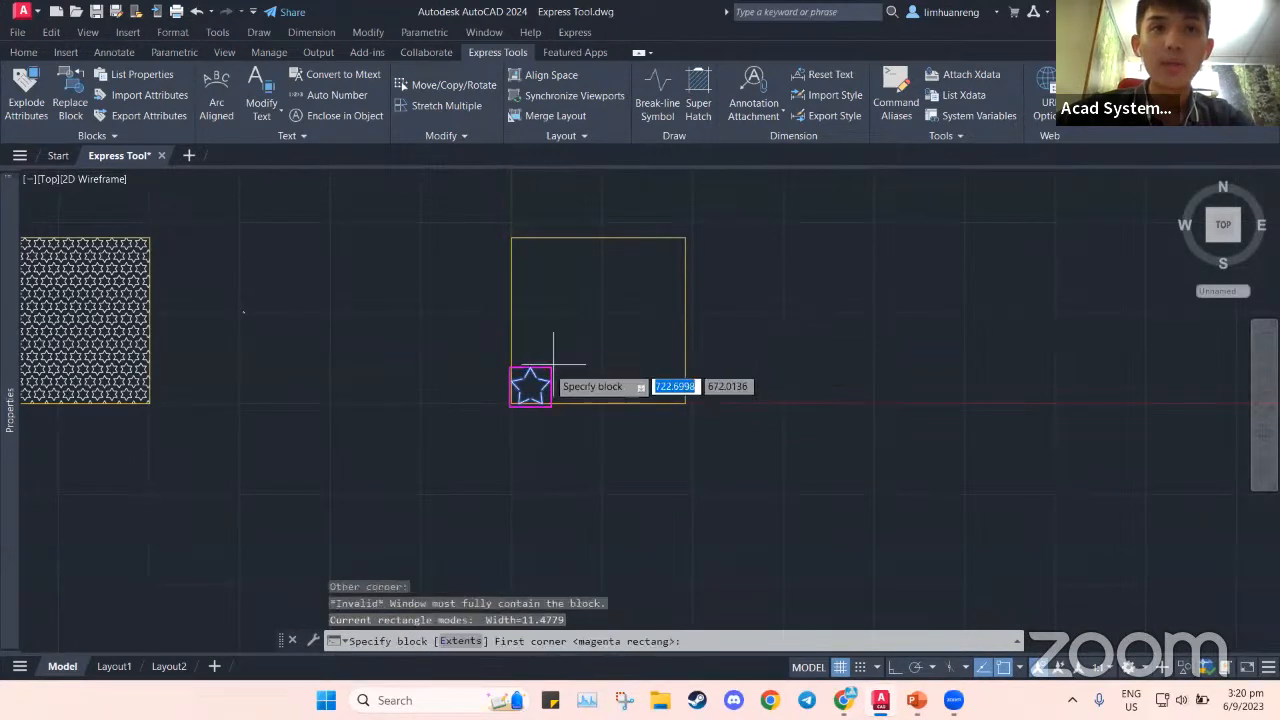
pyautogui.click(510, 404)
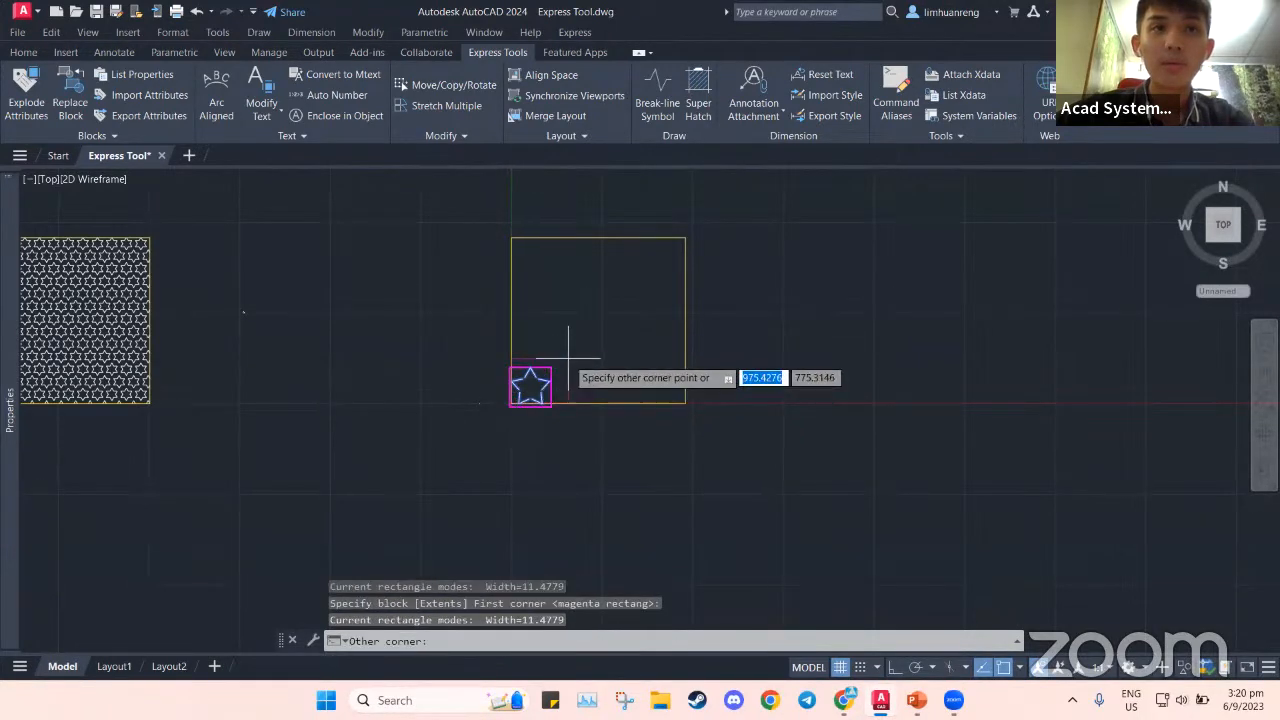
pyautogui.click(570, 371)
pyautogui.scroll(5, 535, 378)
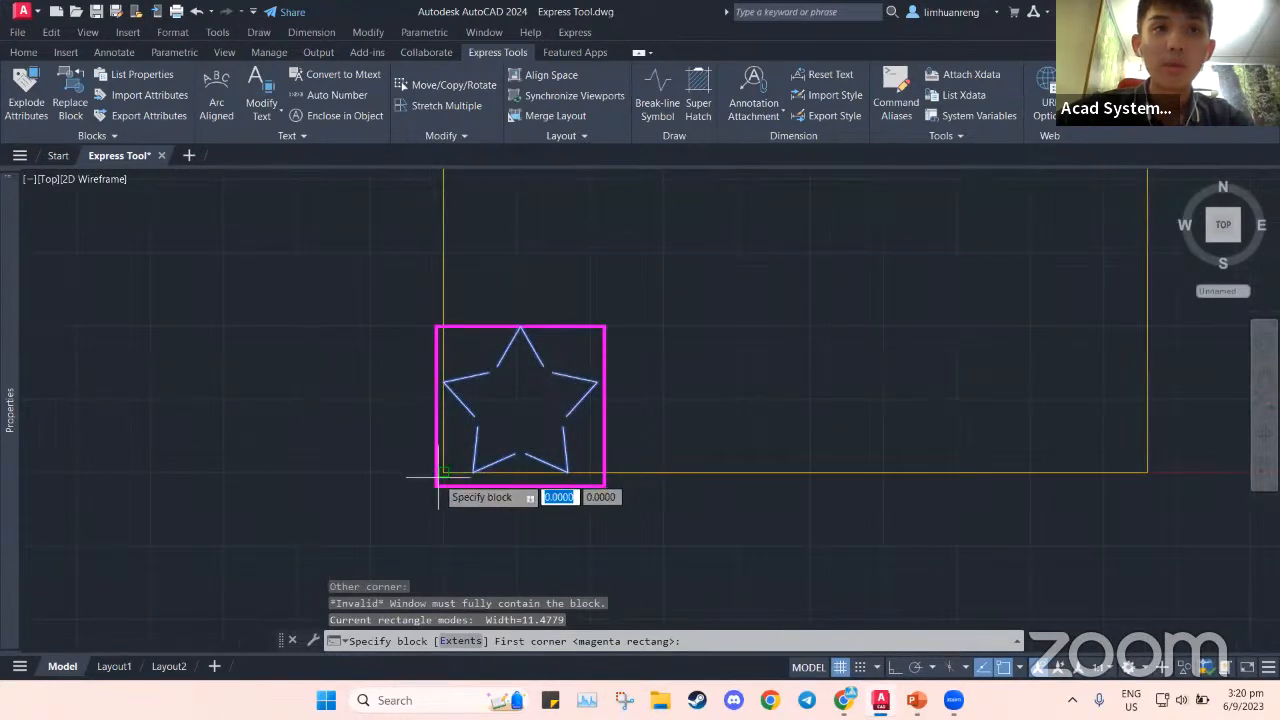
pyautogui.click(438, 486)
pyautogui.click(650, 311)
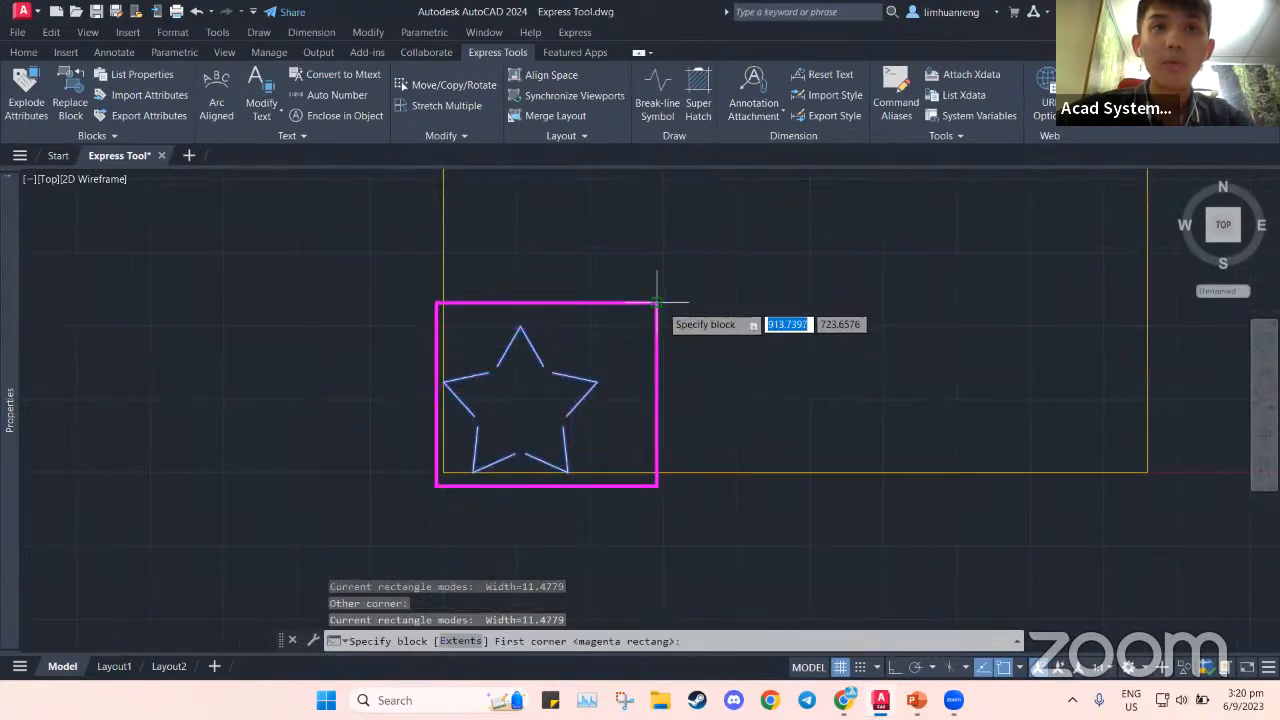
pyautogui.scroll(-6, 665, 420)
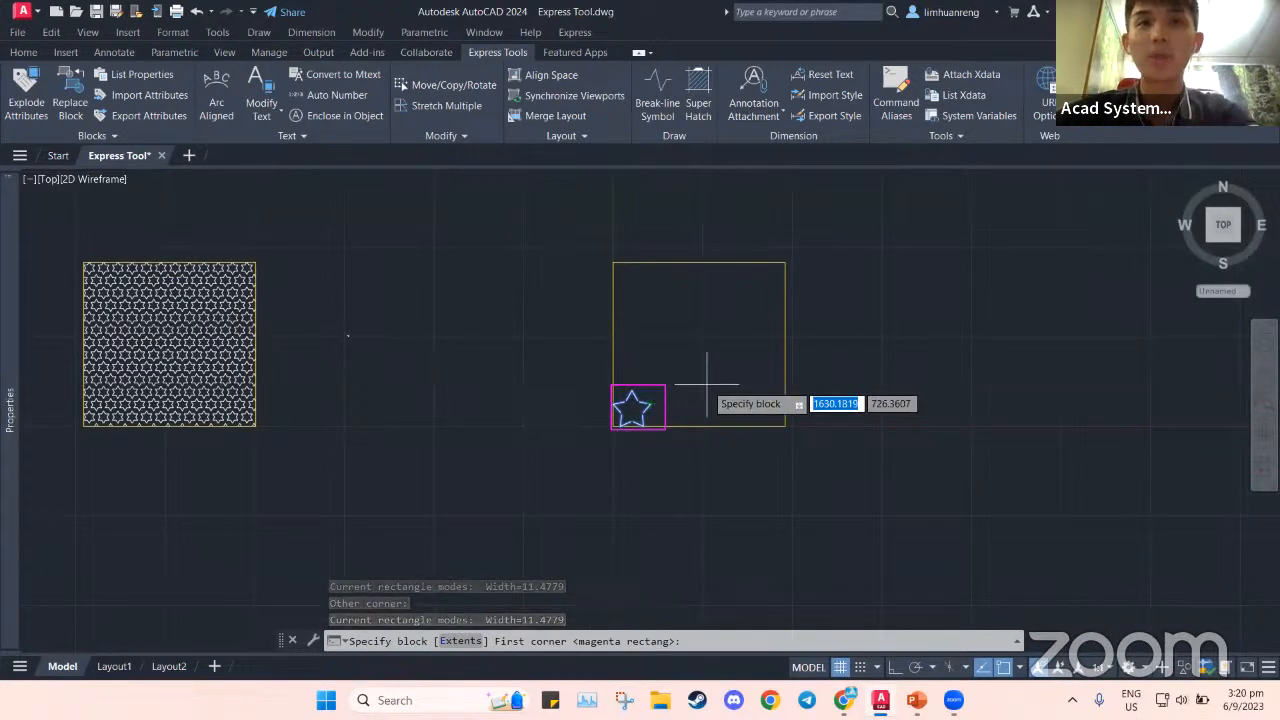
pyautogui.press('Return')
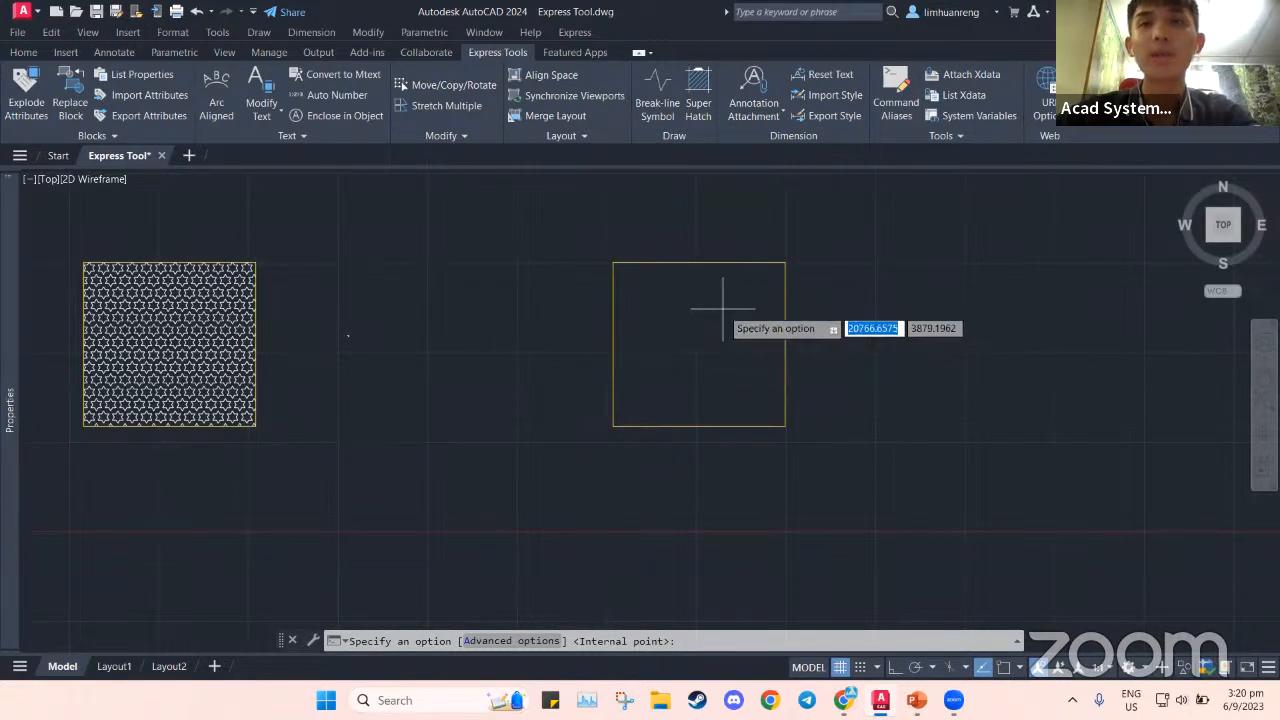
# Pick inside the right square to fill it with repeating stars
pyautogui.click(722, 309)
pyautogui.press('Return')
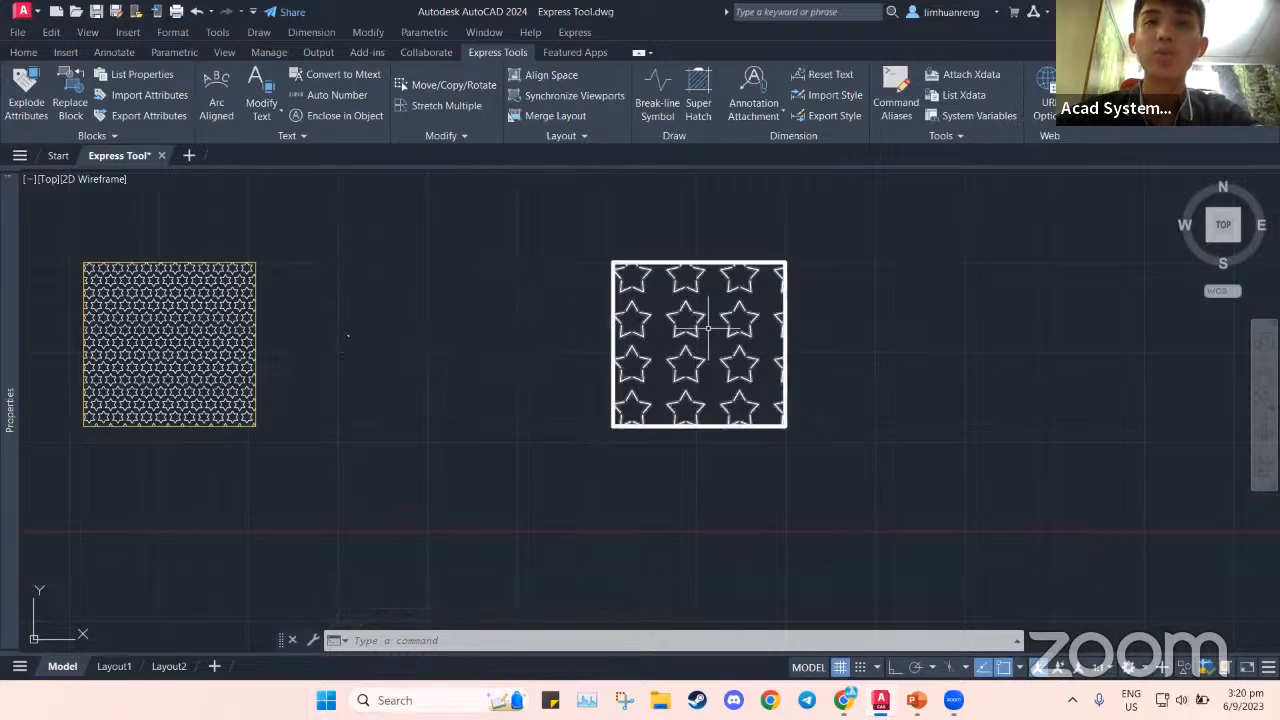
pyautogui.moveTo(745, 336); pyautogui.dragTo(587, 307, button='middle')
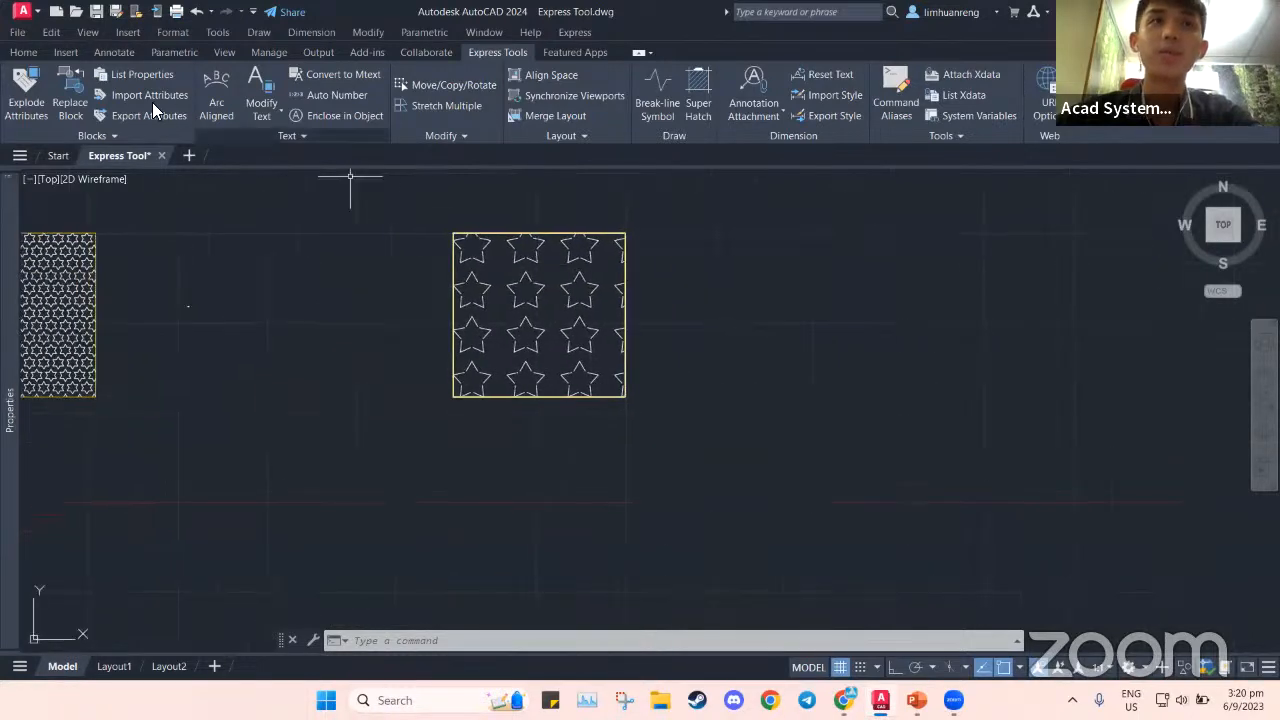
# Start a circle right of the star-filled square, then cycle ribbon tabs to Express Tools
pyautogui.click(65, 52)
pyautogui.click(32, 56)
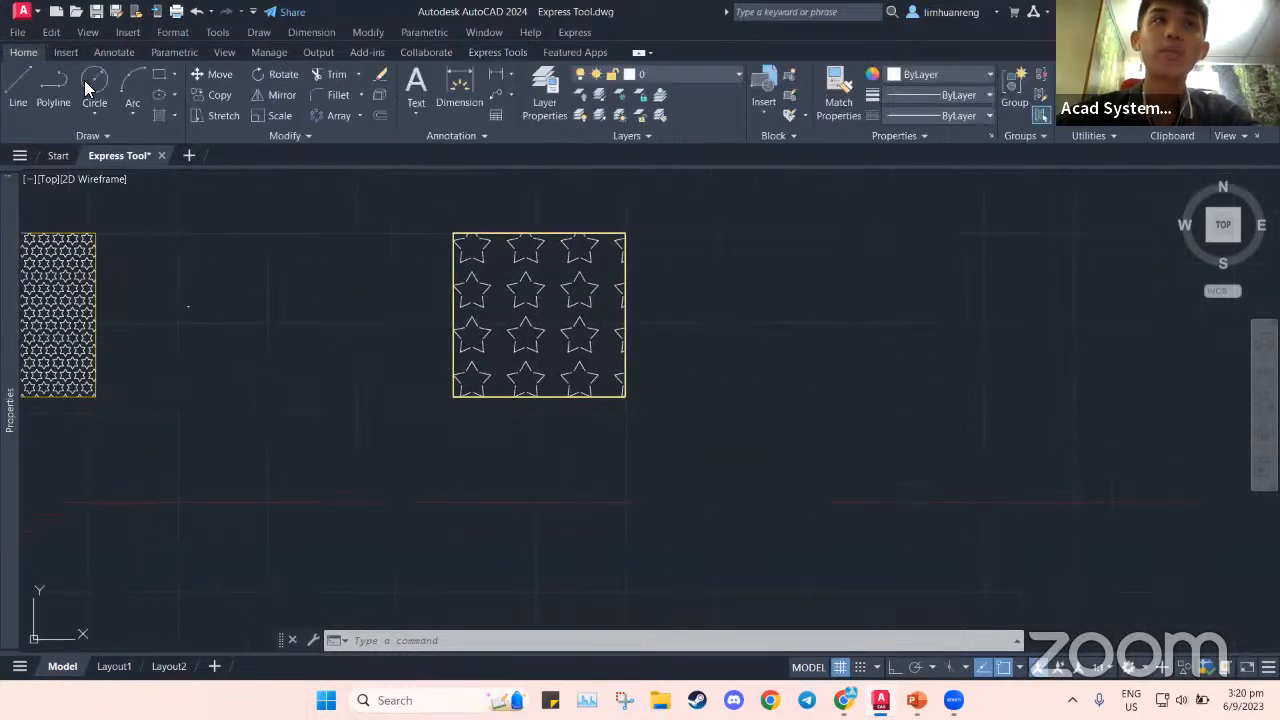
pyautogui.click(92, 84)
pyautogui.scroll(-3, 632, 310)
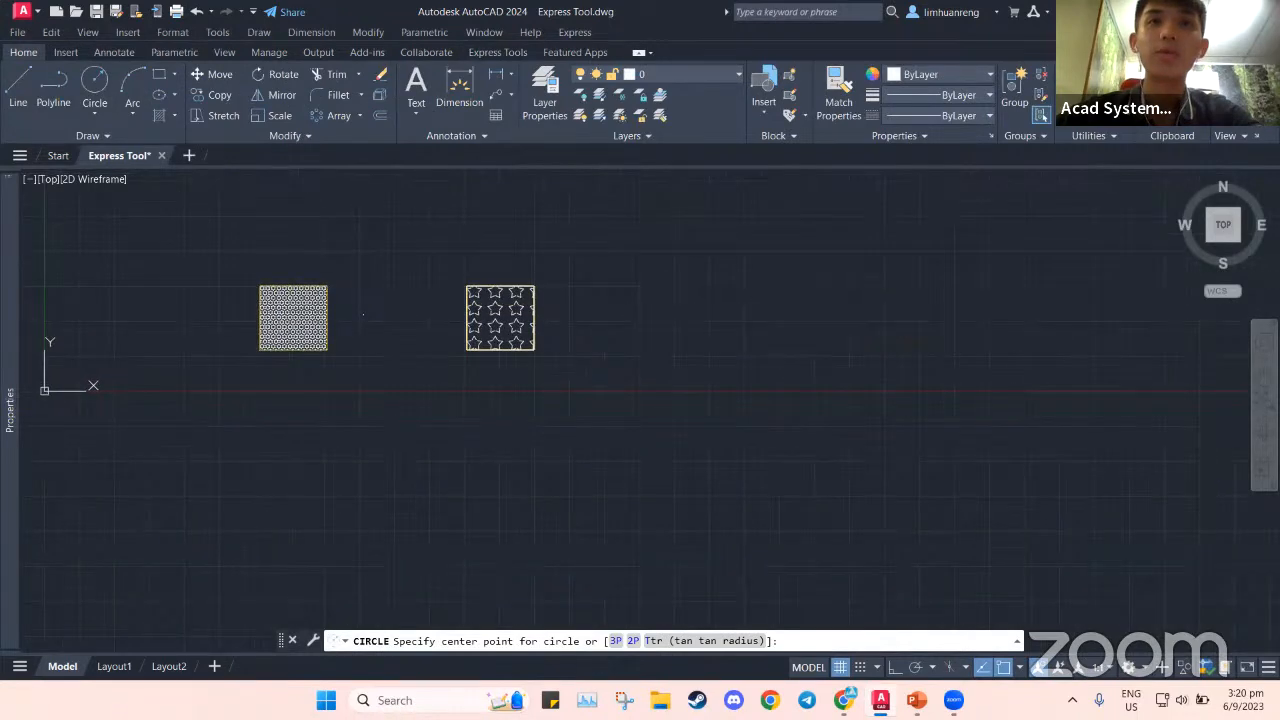
pyautogui.click(657, 305)
pyautogui.press('Escape')
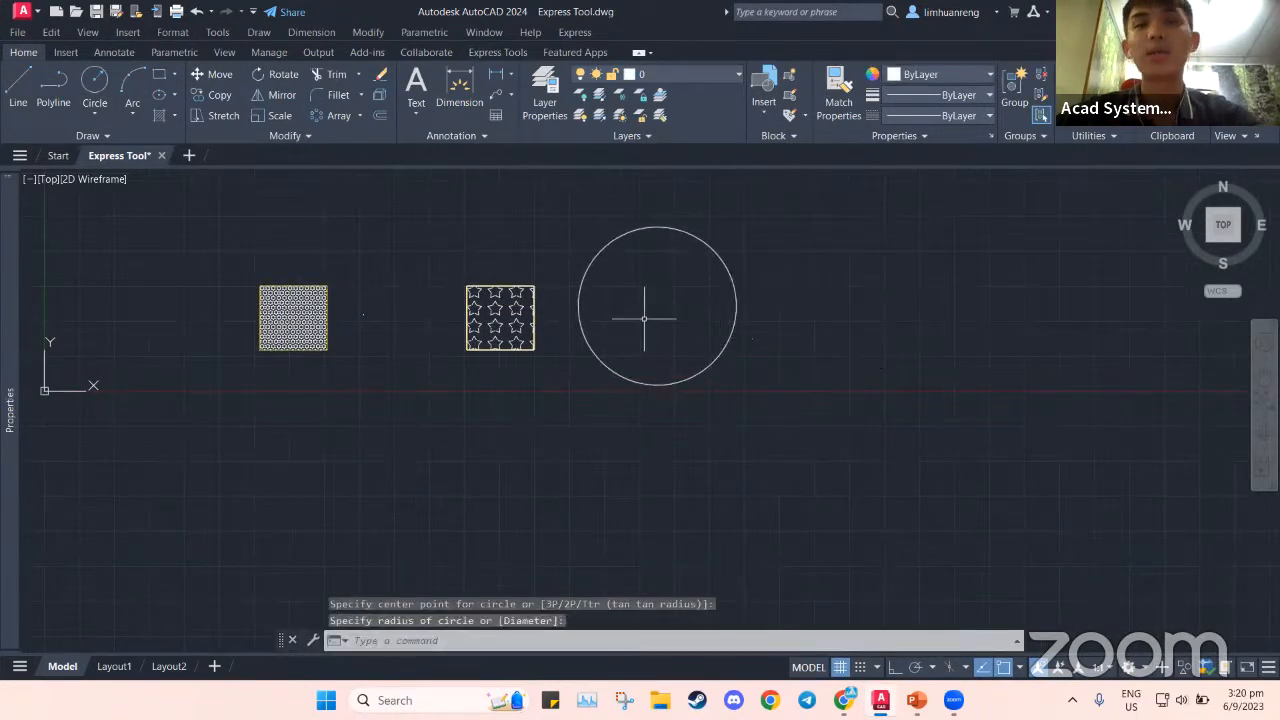
pyautogui.scroll(4, 642, 318)
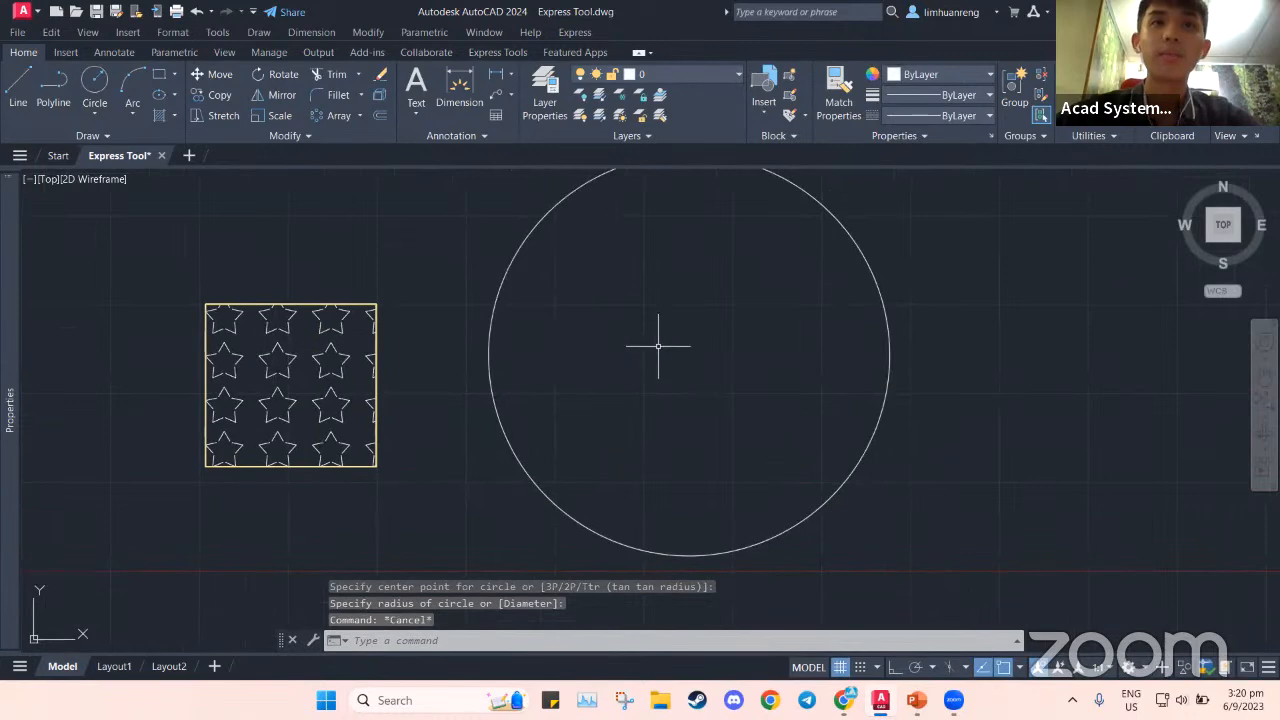
pyautogui.scroll(-10, 449, 79)
pyautogui.scroll(1, 449, 79)
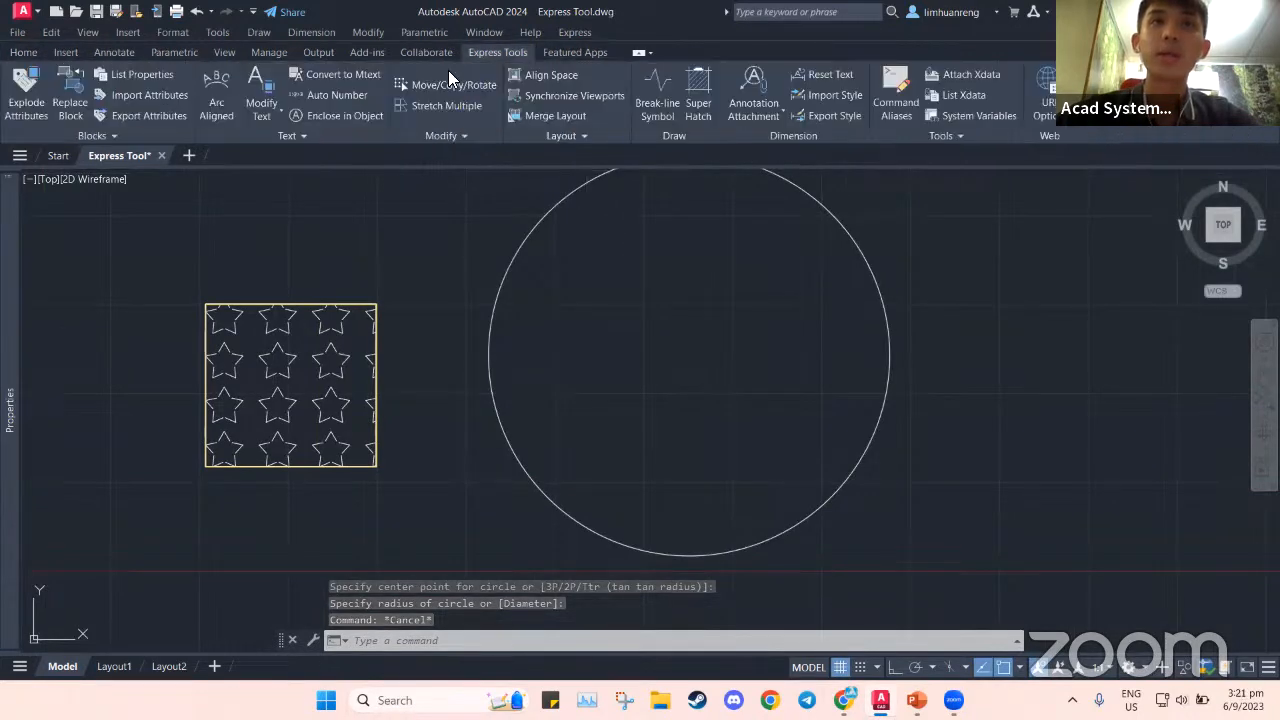
# SuperHatch the circle with the STAR block at scale 25 using default tile extents
pyautogui.click(698, 100)
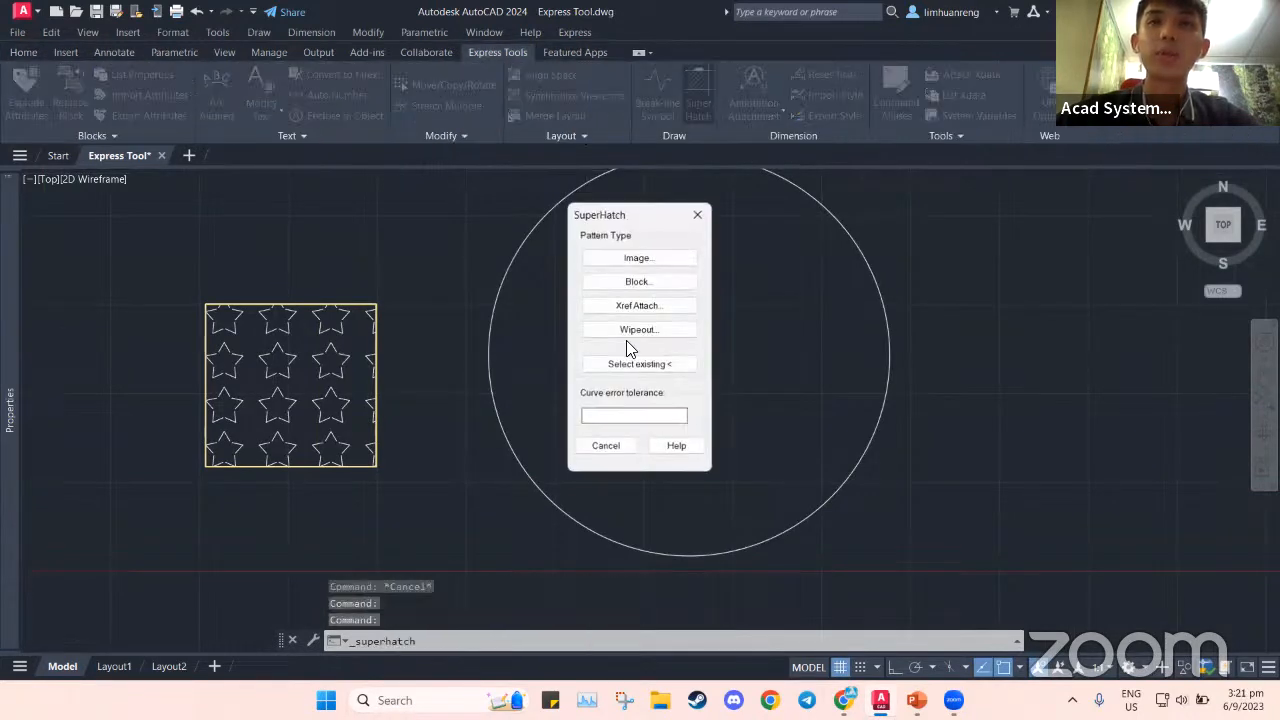
pyautogui.click(655, 283)
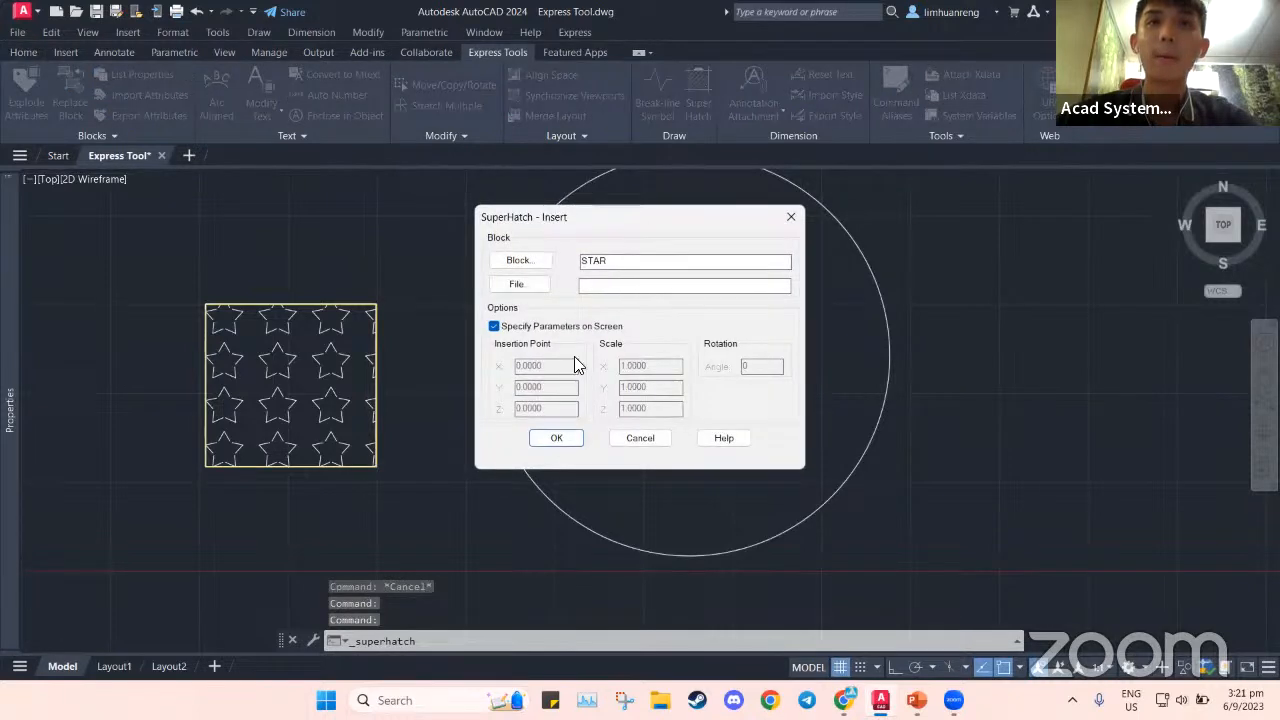
pyautogui.click(557, 438)
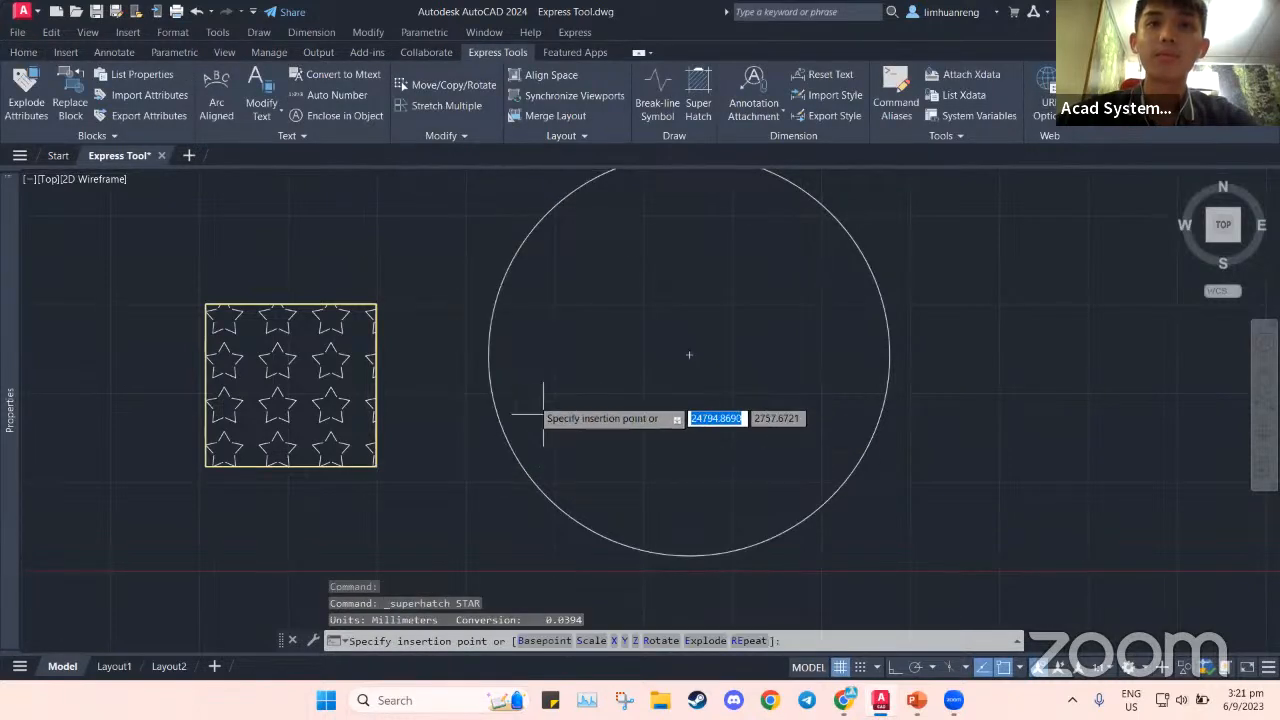
pyautogui.click(500, 360)
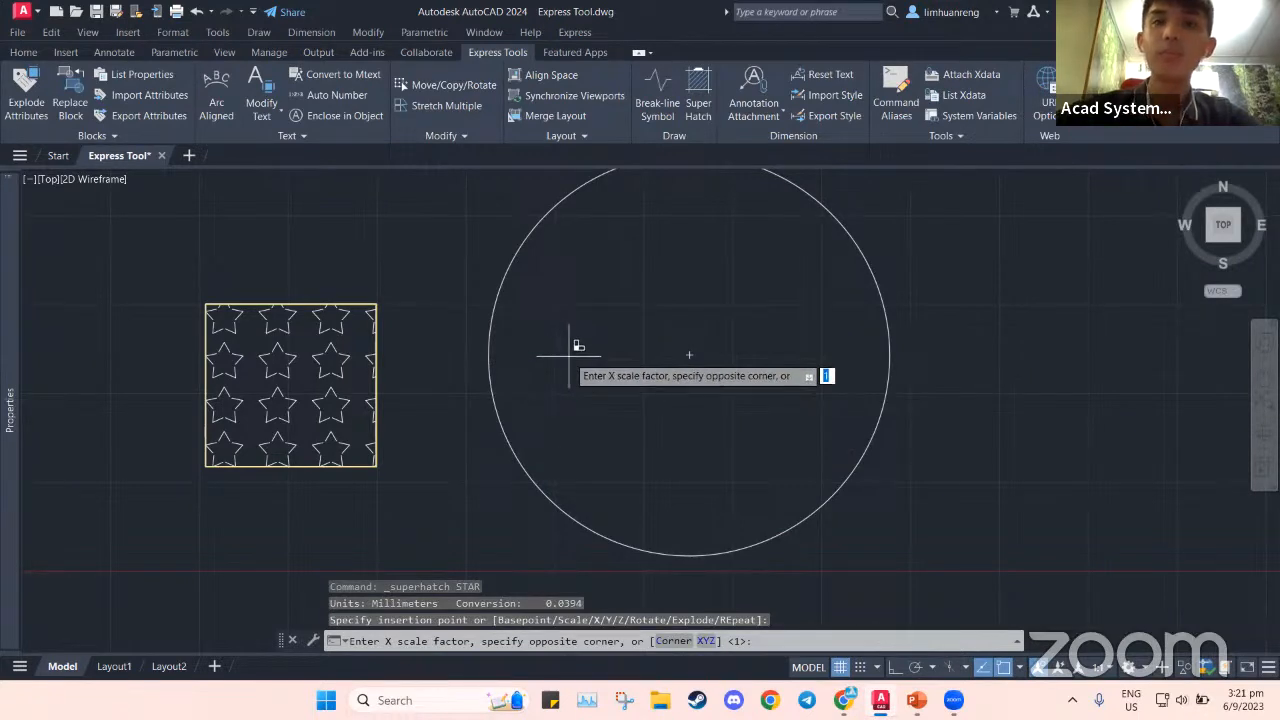
pyautogui.write('25')
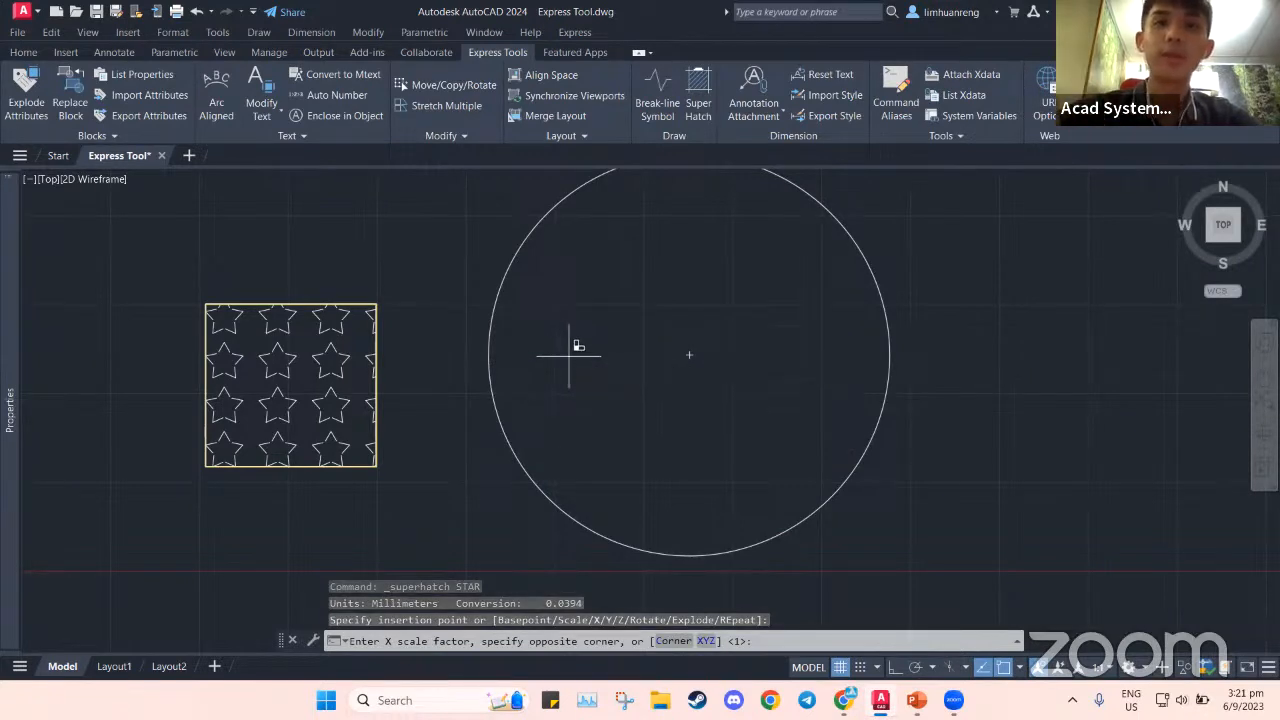
pyautogui.press('Return')
pyautogui.press('Return')
pyautogui.press('Return')
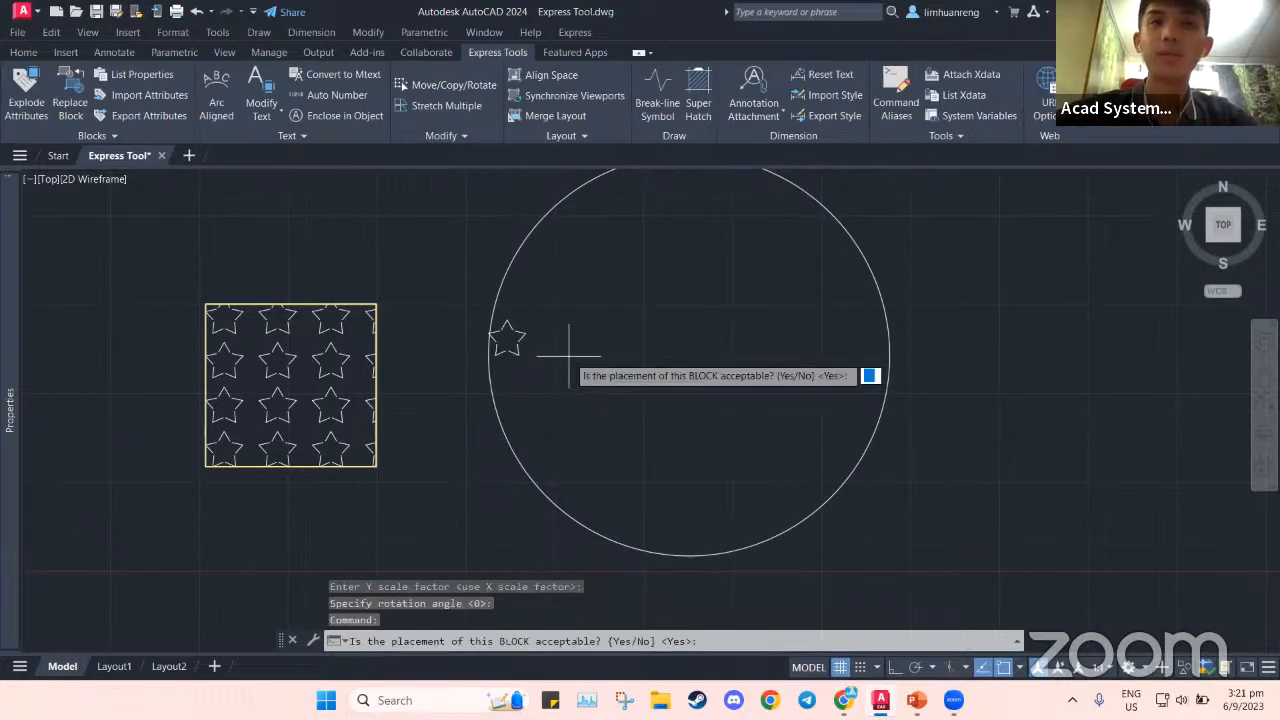
pyautogui.press('Return')
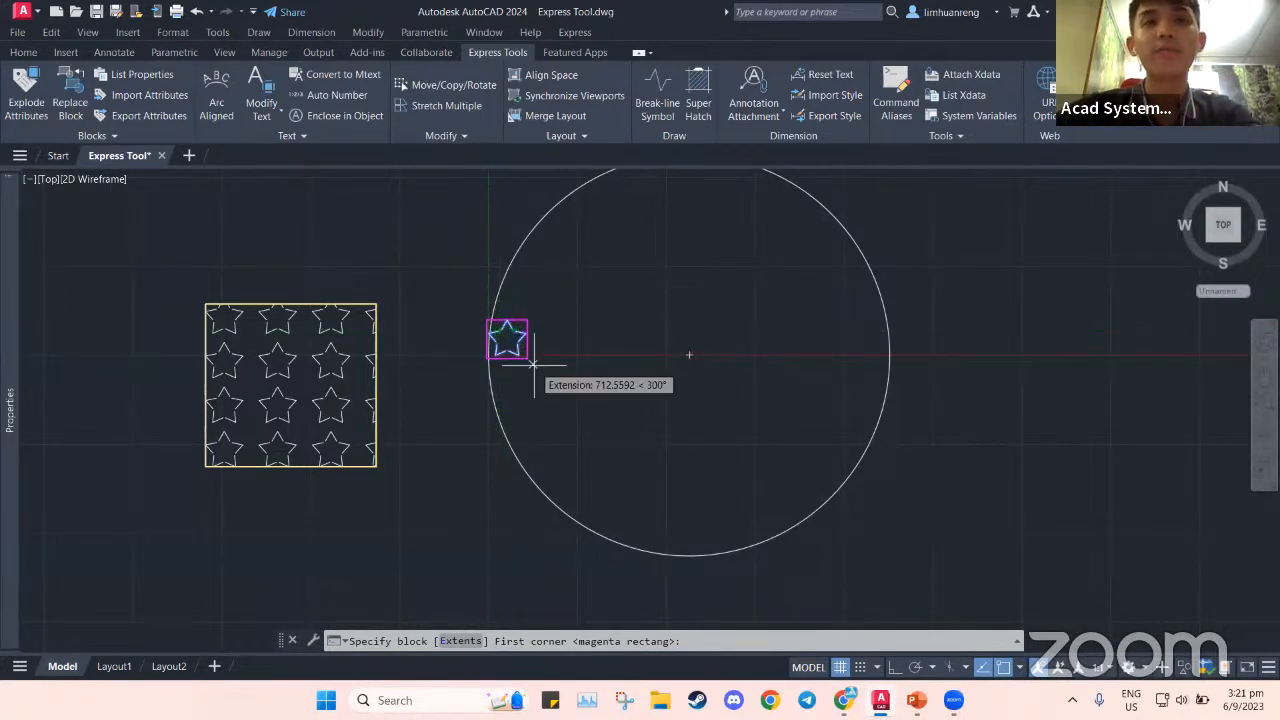
pyautogui.press('Return')
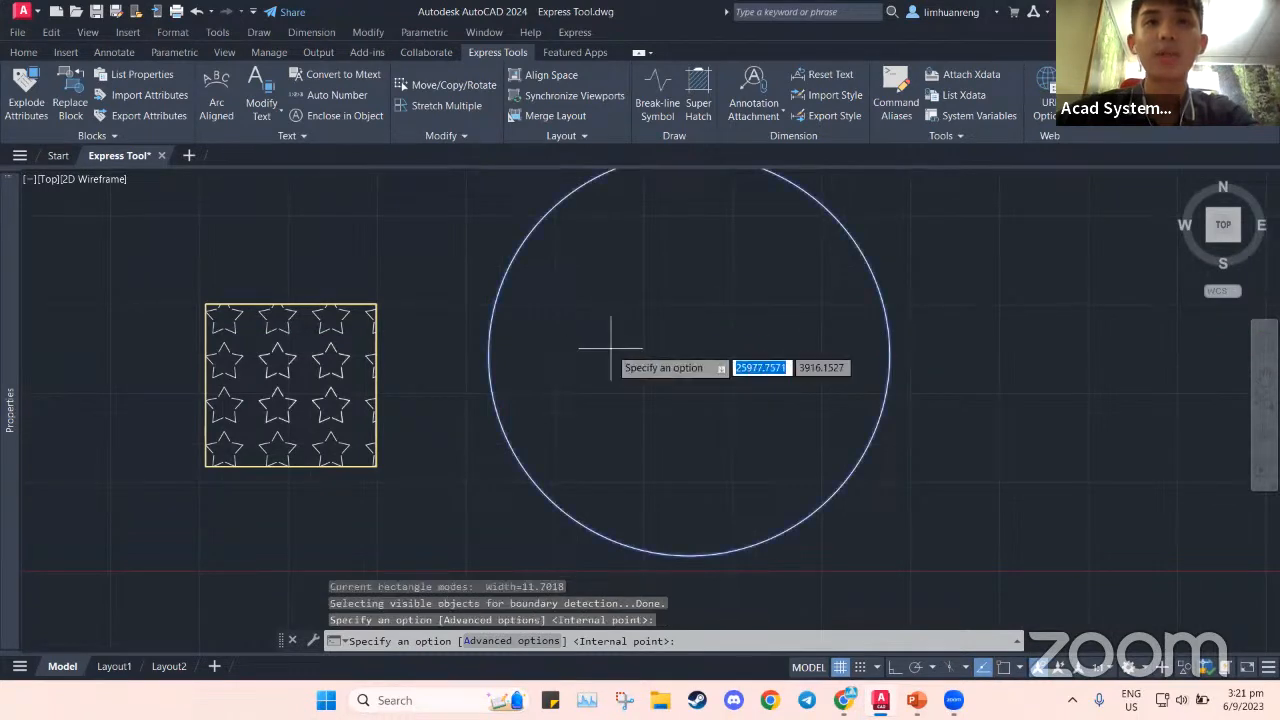
pyautogui.click(628, 355)
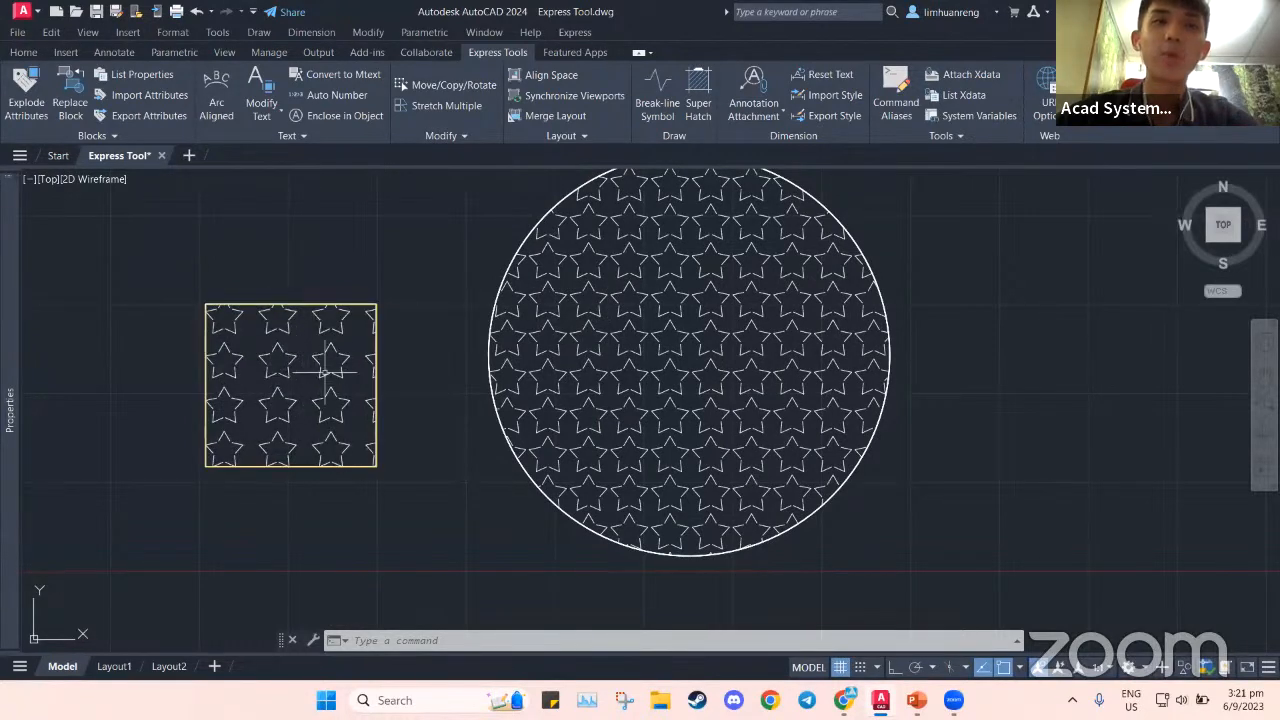
# Draw a second circle to the right of the star-filled circle
pyautogui.scroll(-3, 520, 410)
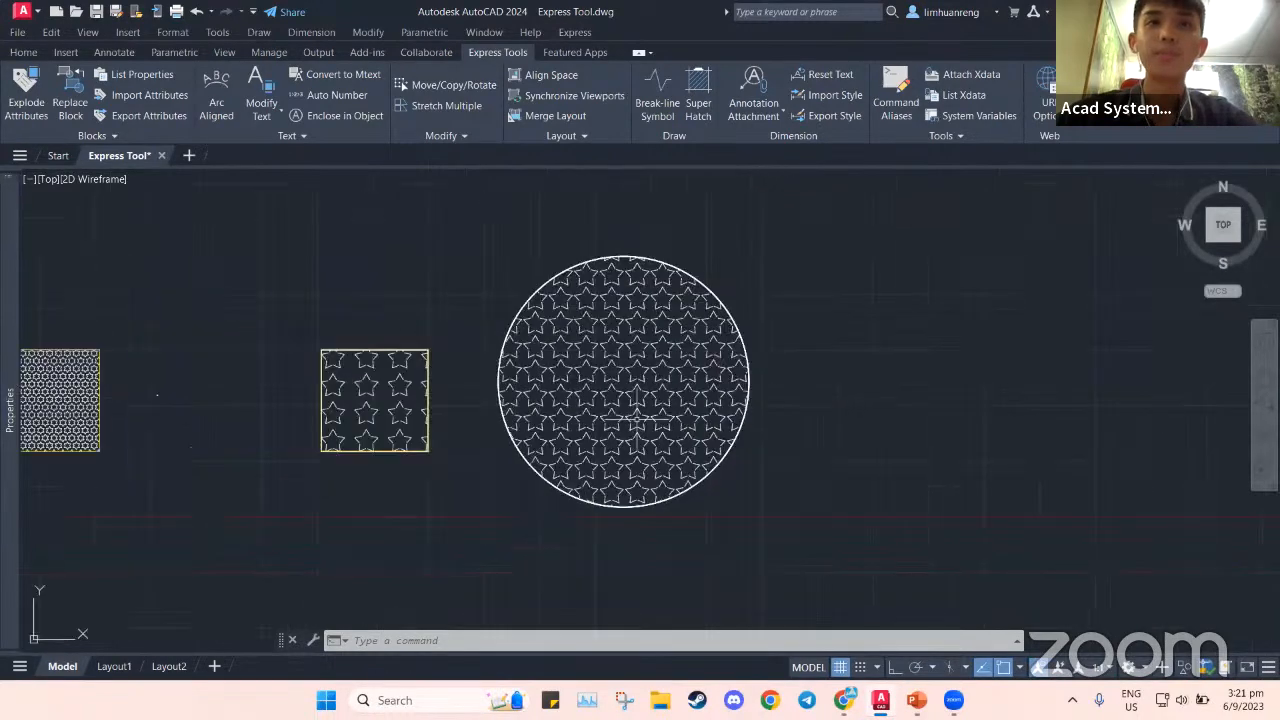
pyautogui.click(28, 53)
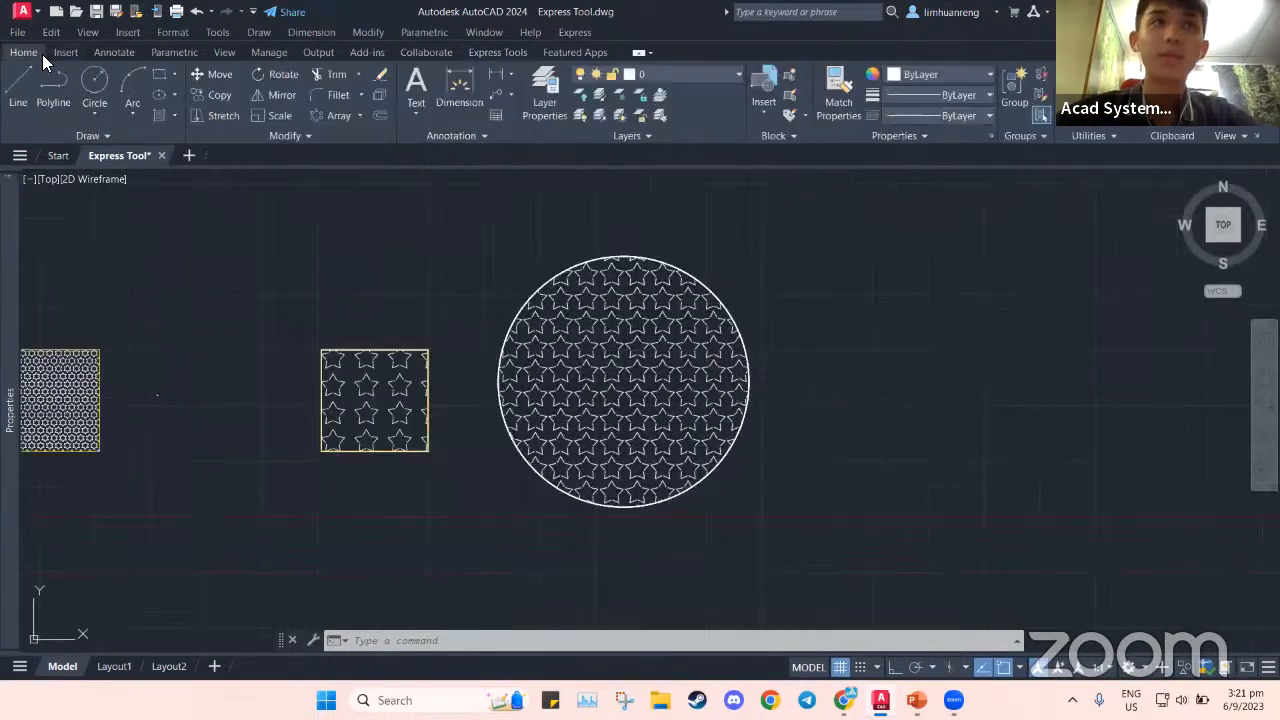
pyautogui.click(94, 90)
pyautogui.scroll(-2, 814, 365)
pyautogui.moveTo(829, 343); pyautogui.dragTo(600, 349, button='middle')
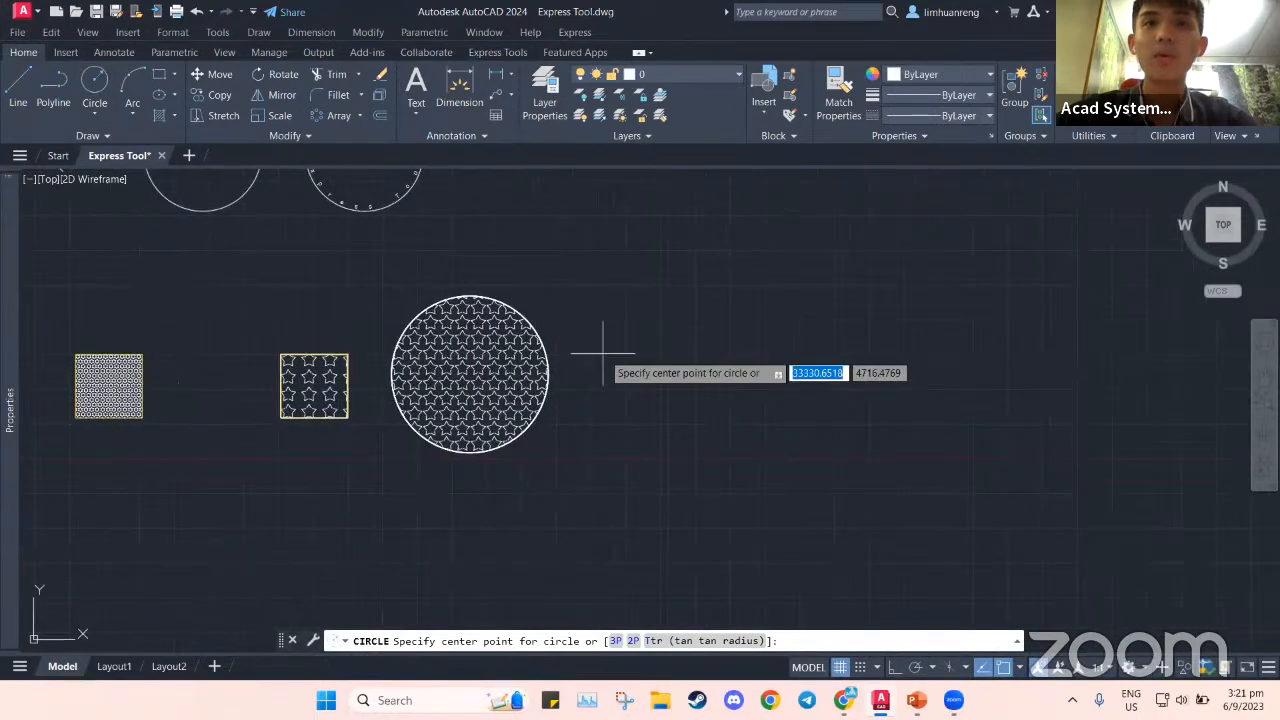
pyautogui.click(698, 372)
pyautogui.click(778, 377)
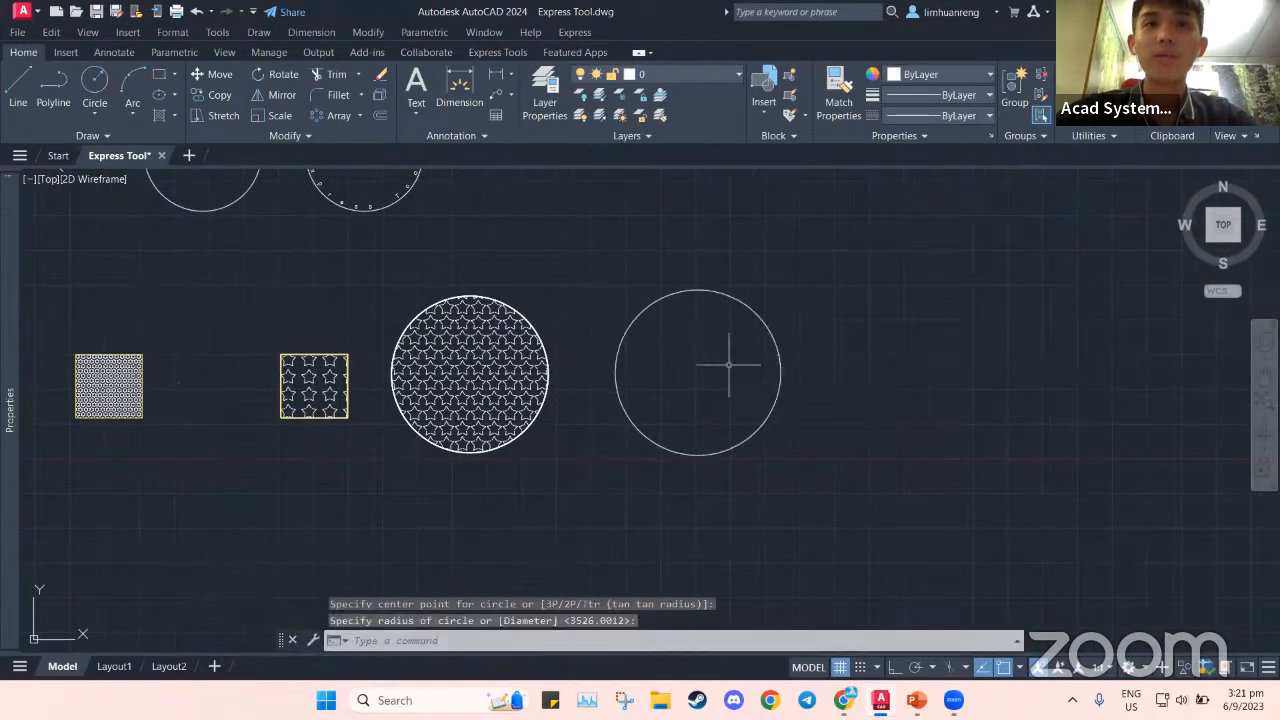
pyautogui.press('Escape')
# Start SuperHatch with an image pattern and attach the AutoCAD-logo file from the Desktop
pyautogui.click(497, 52)
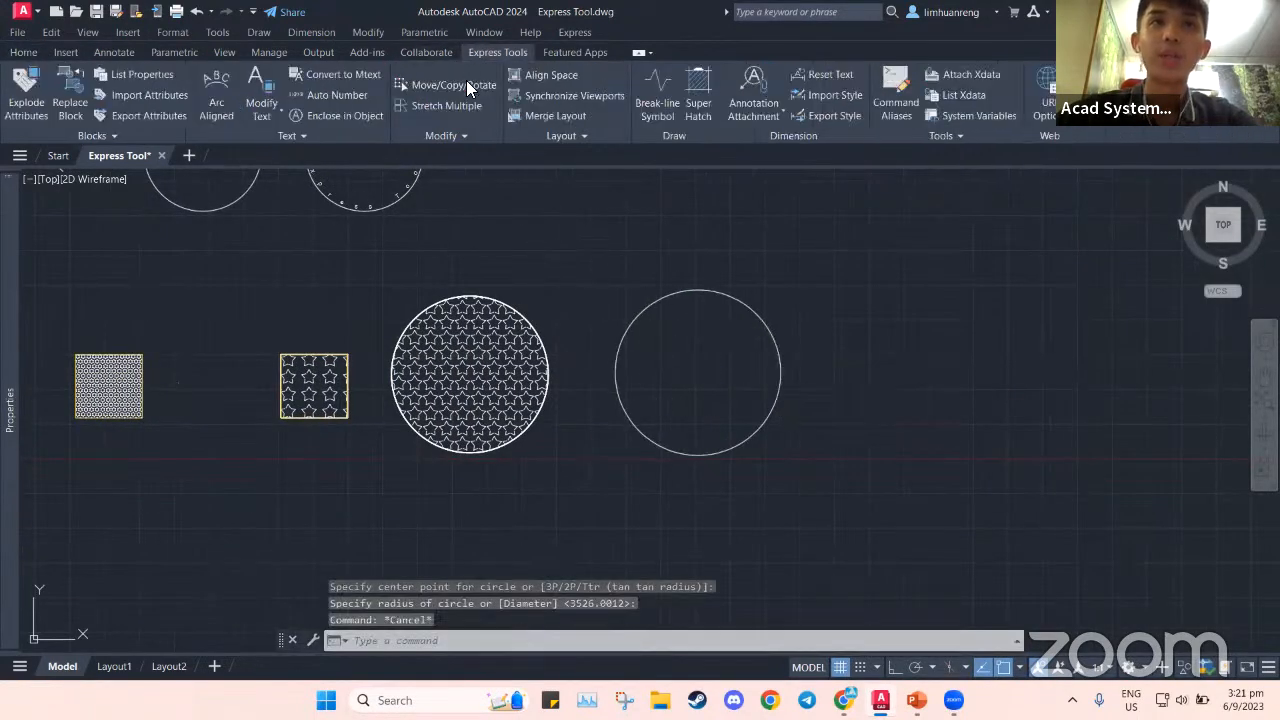
pyautogui.click(702, 92)
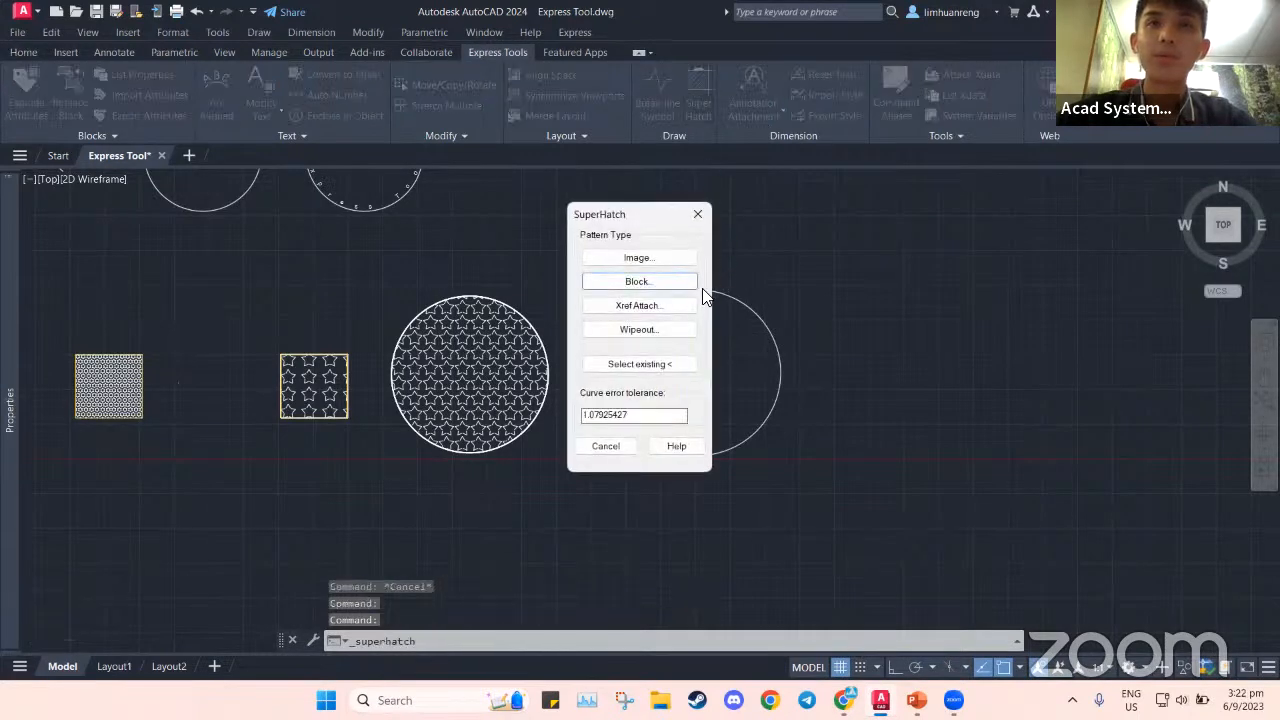
pyautogui.click(662, 258)
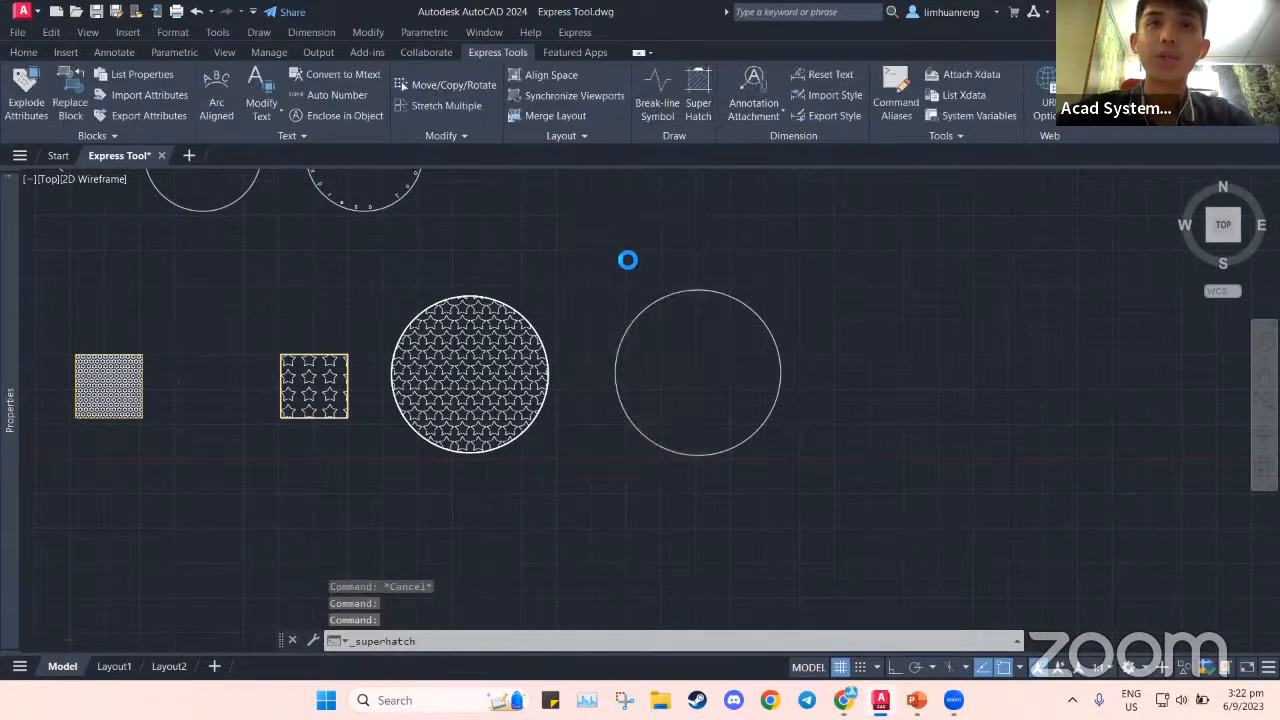
pyautogui.click(408, 308)
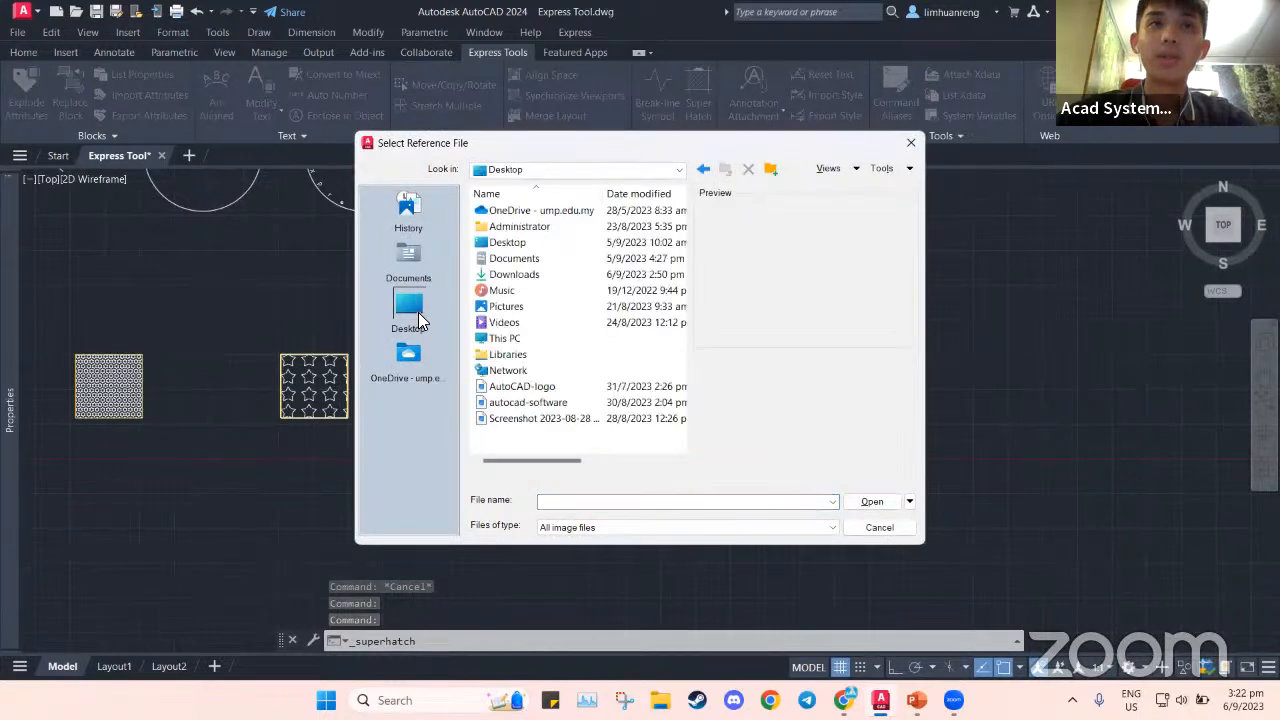
pyautogui.click(551, 389)
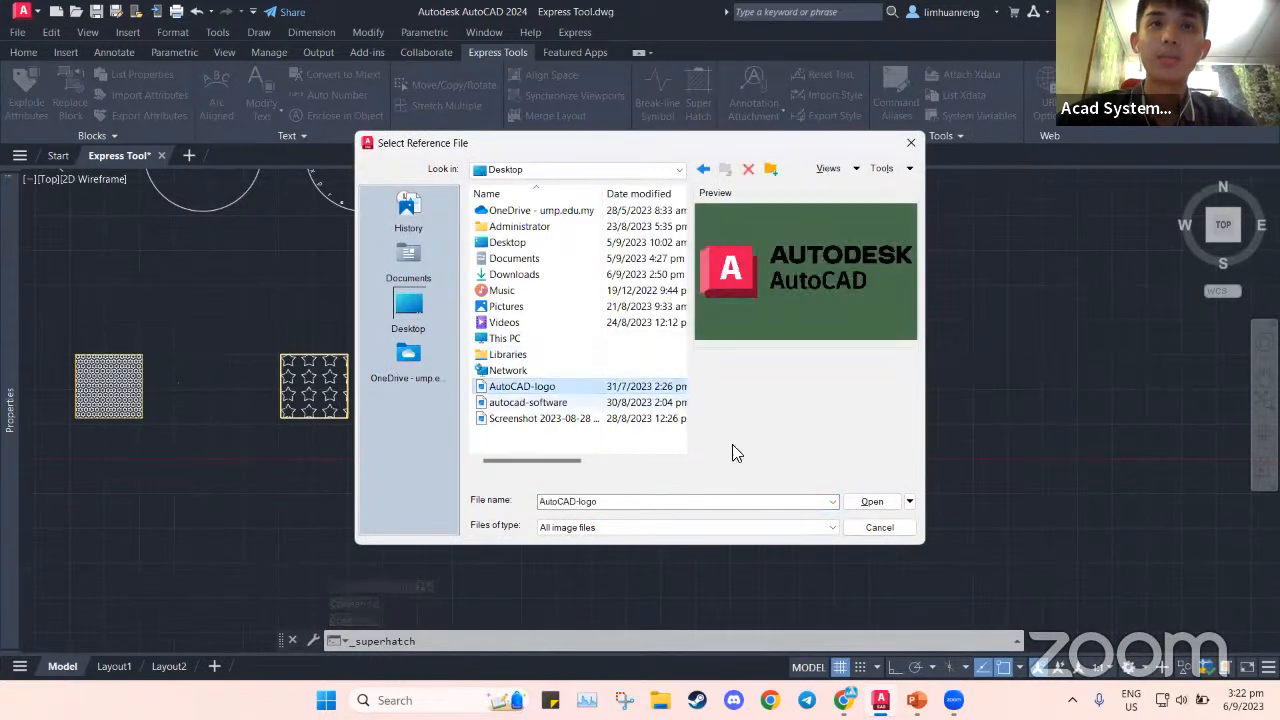
pyautogui.click(868, 502)
pyautogui.click(655, 469)
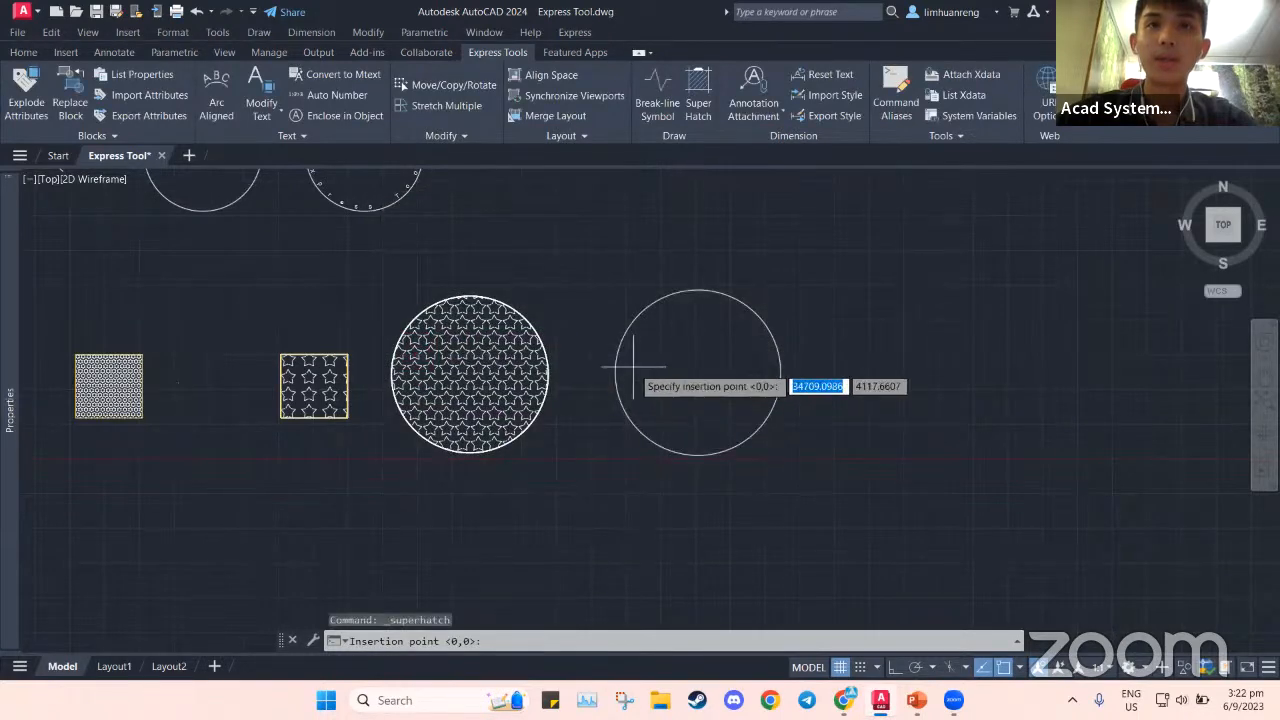
# Place and scale the logo at the circle's left edge, accept it, and pick inside the circle
pyautogui.scroll(6, 633, 368)
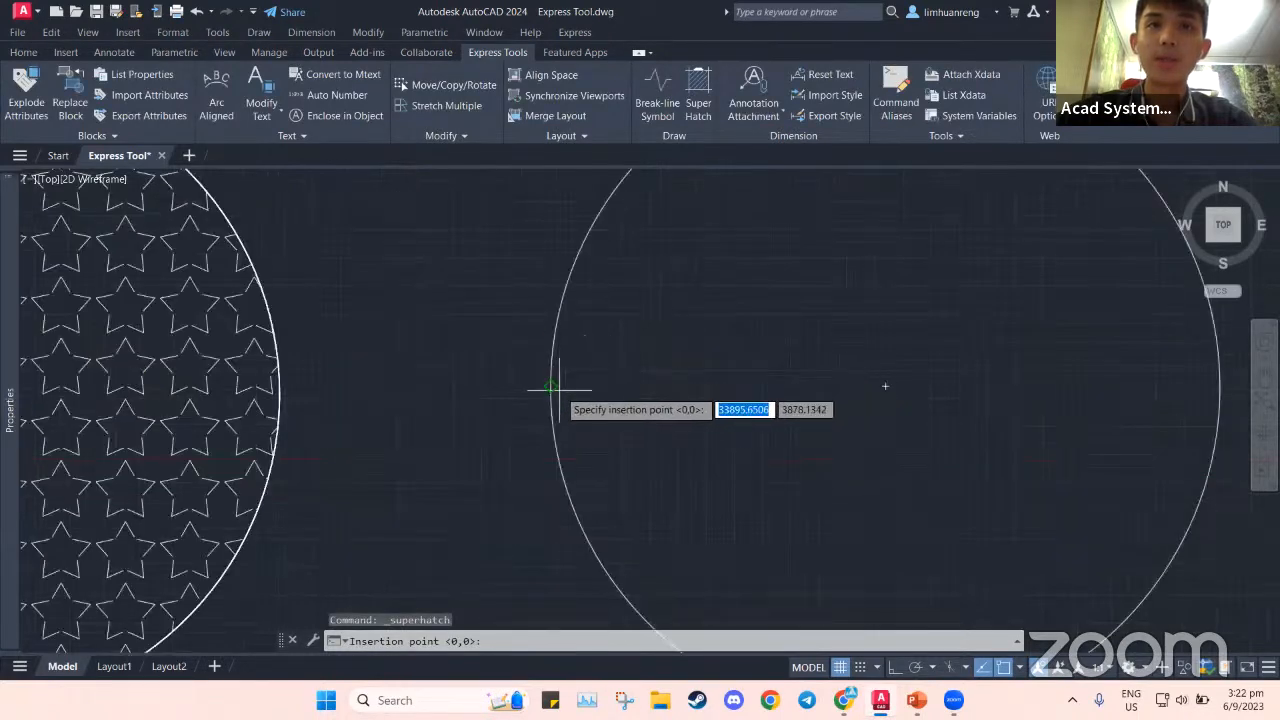
pyautogui.click(552, 387)
pyautogui.scroll(-3, 653, 374)
pyautogui.moveTo(675, 377); pyautogui.dragTo(568, 377, button='middle')
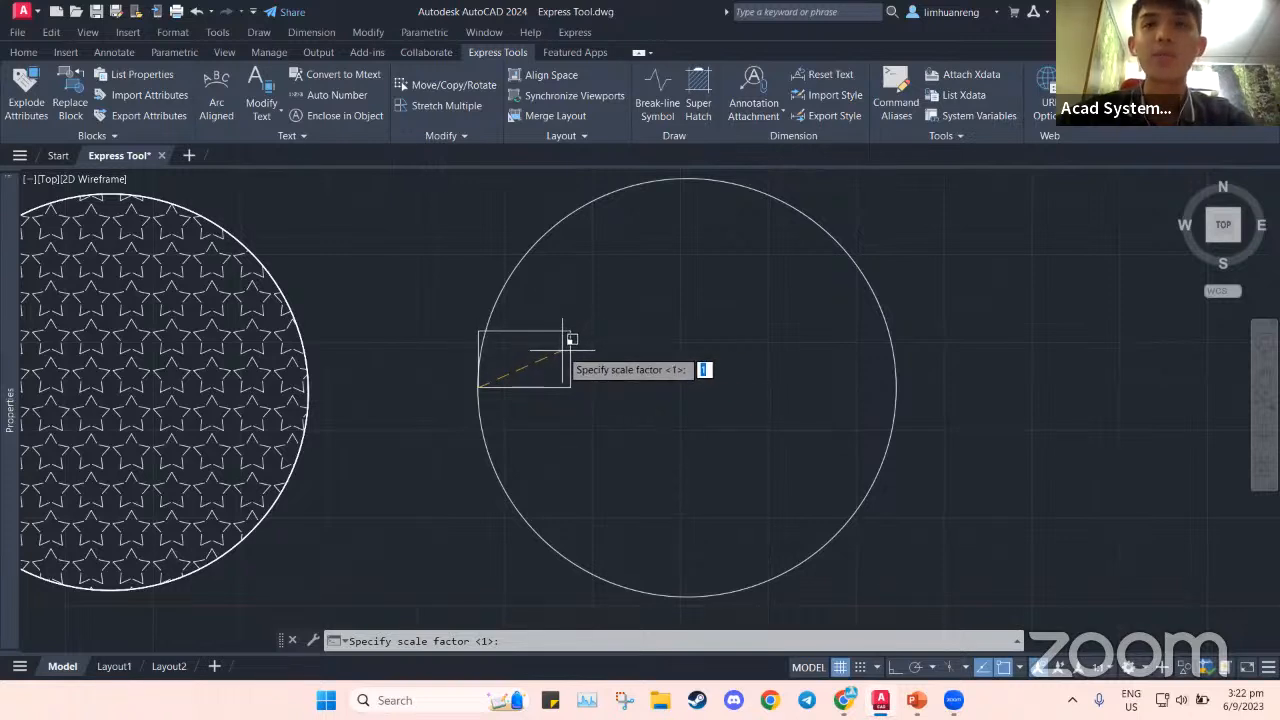
pyautogui.click(566, 345)
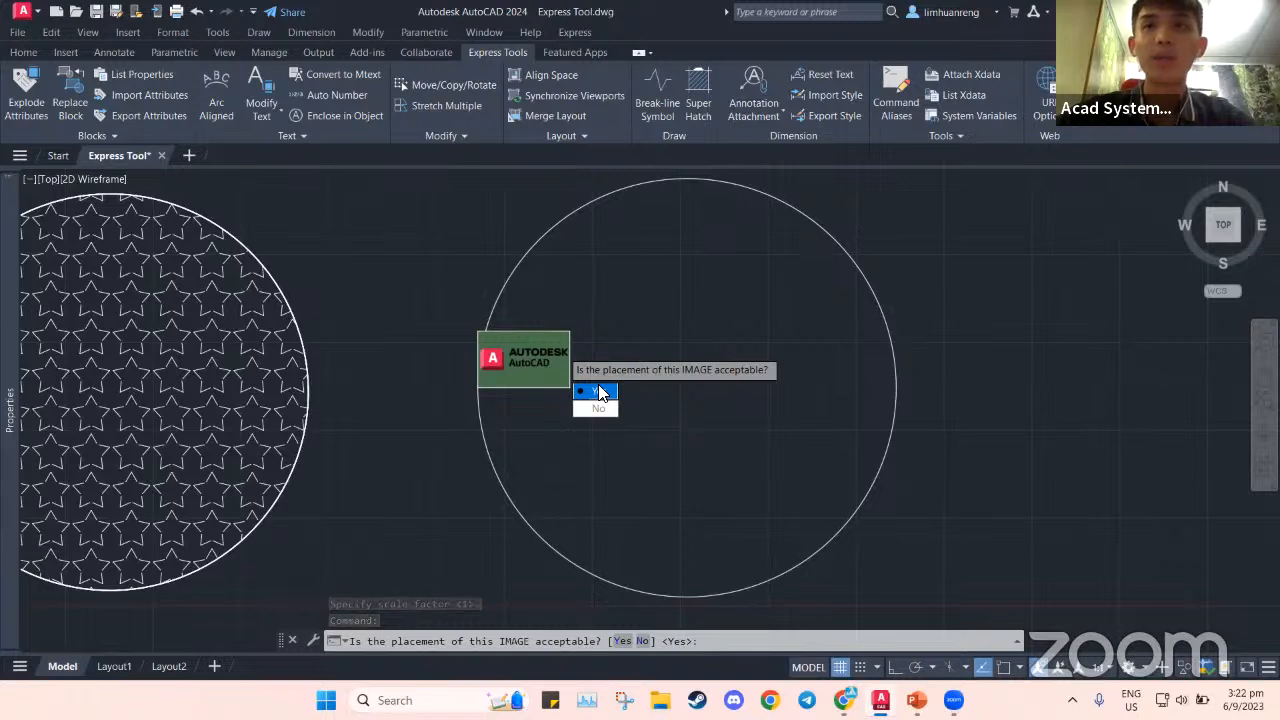
pyautogui.click(599, 391)
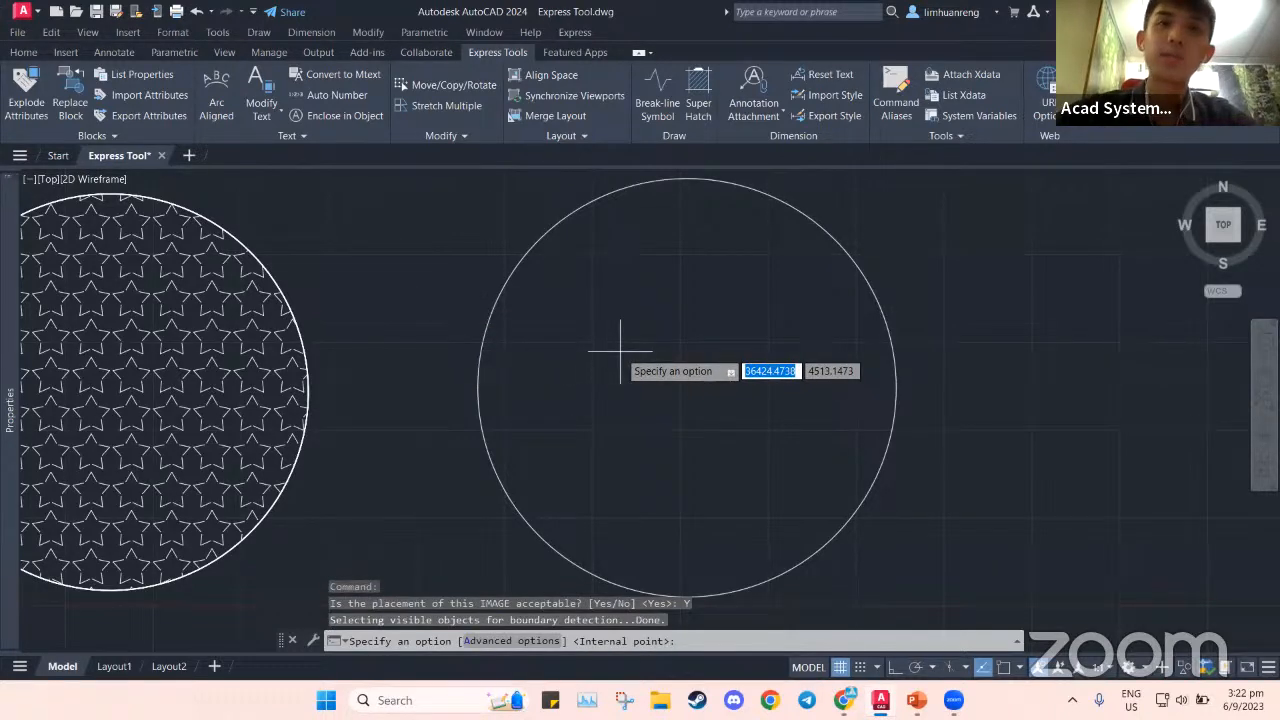
pyautogui.click(620, 350)
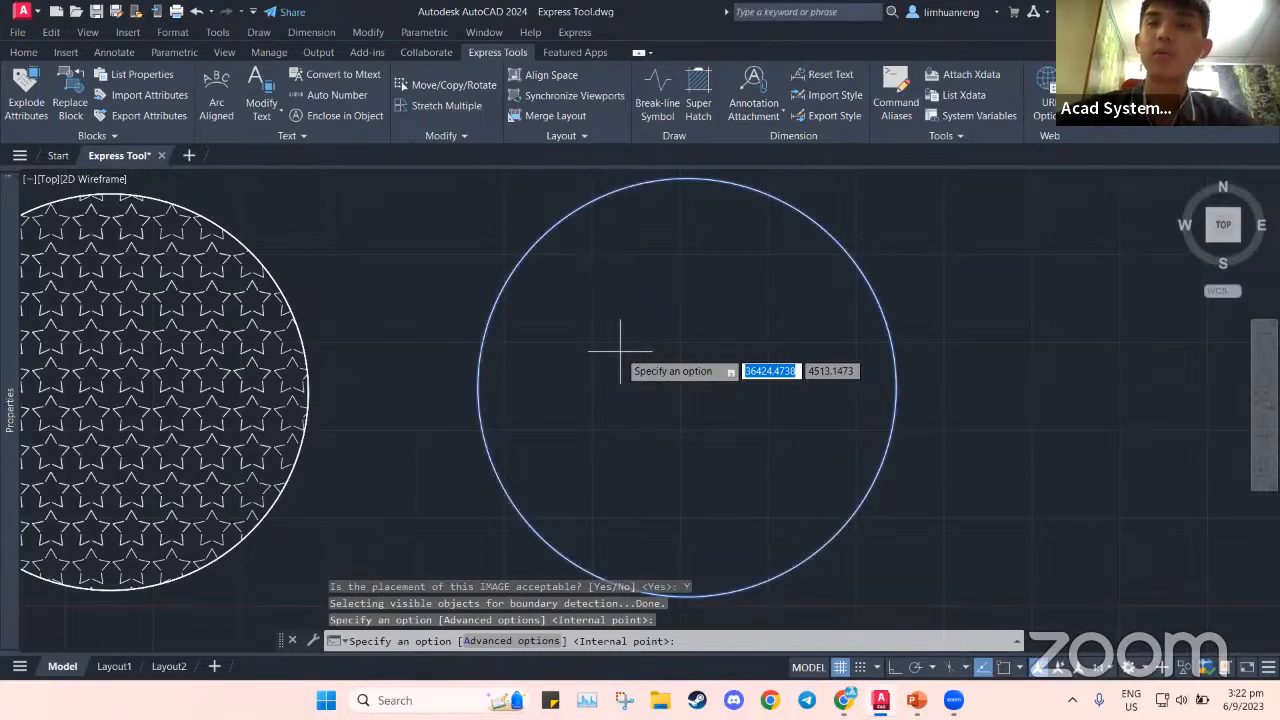
# Complete the fill with tiled AutoCAD logos, then view the star square and both circles together
pyautogui.press('Return')
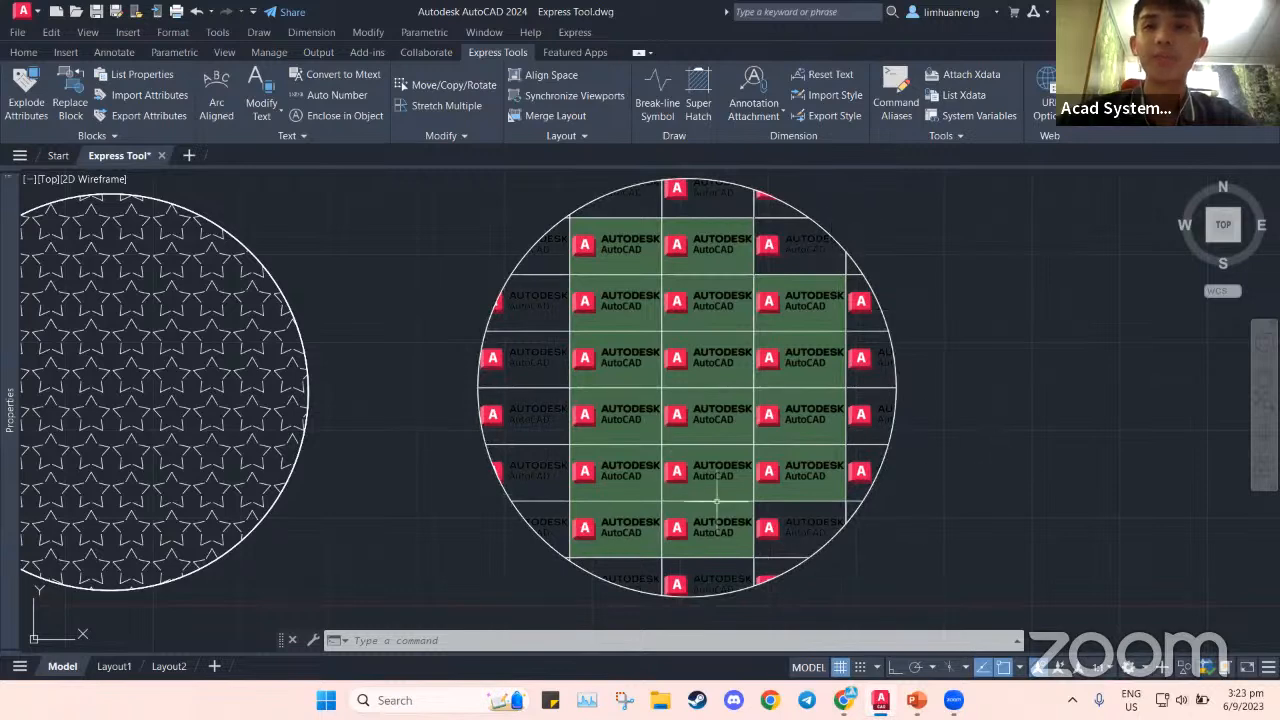
pyautogui.scroll(-3, 560, 450)
pyautogui.moveTo(457, 451); pyautogui.dragTo(617, 451, button='middle')
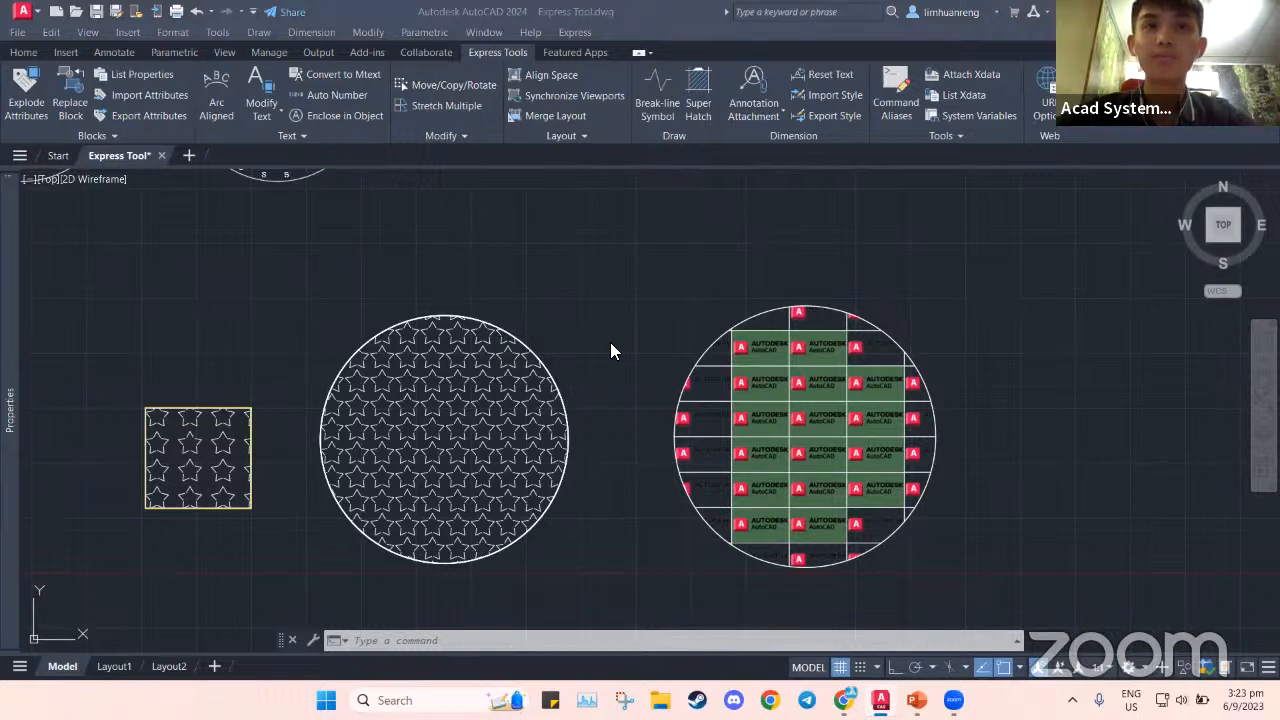
# Move through the Chrome tabs to the Acad Systems partner website
pyautogui.moveTo(843, 700)
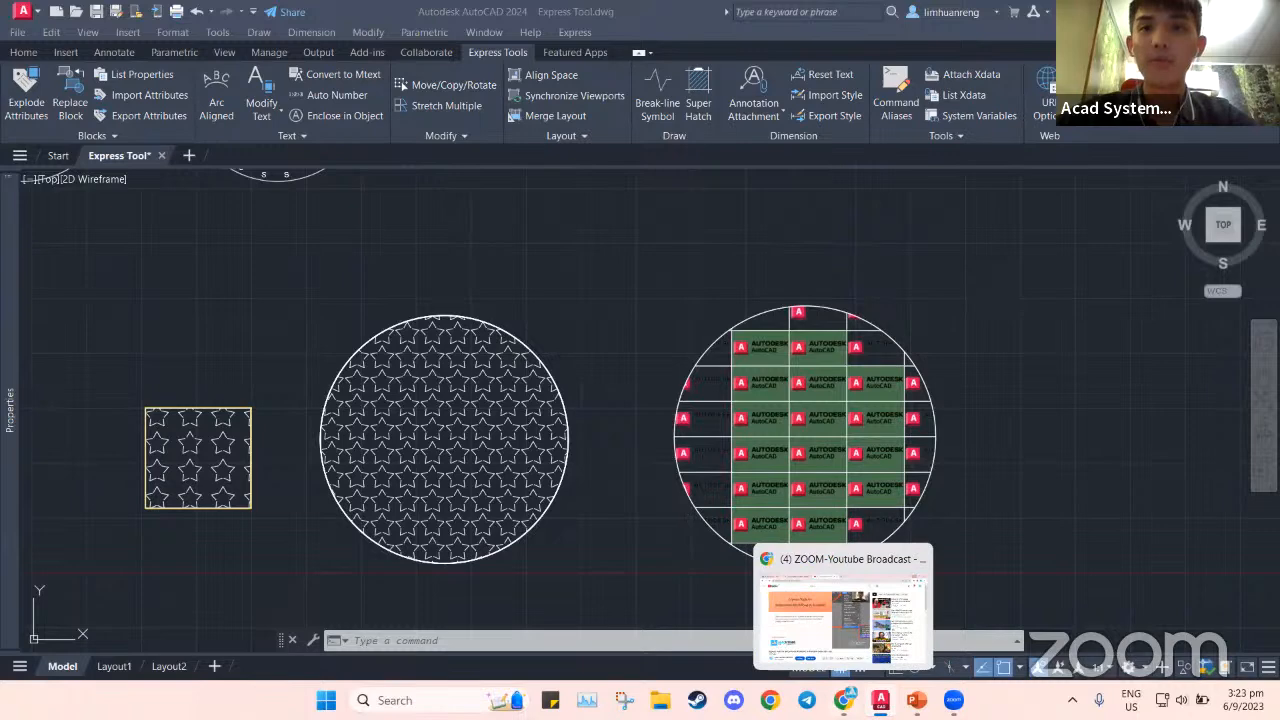
pyautogui.click(842, 615)
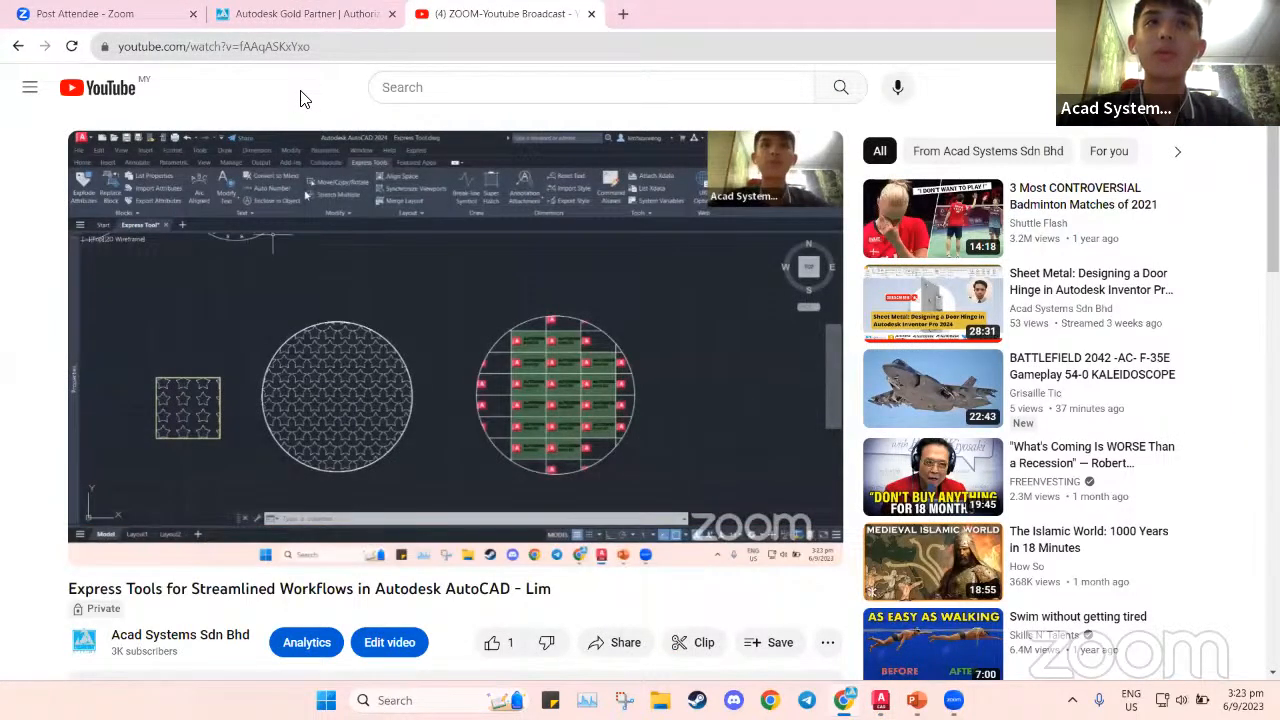
pyautogui.hotkey('ctrl', 'Tab')
pyautogui.hotkey('ctrl', 't')
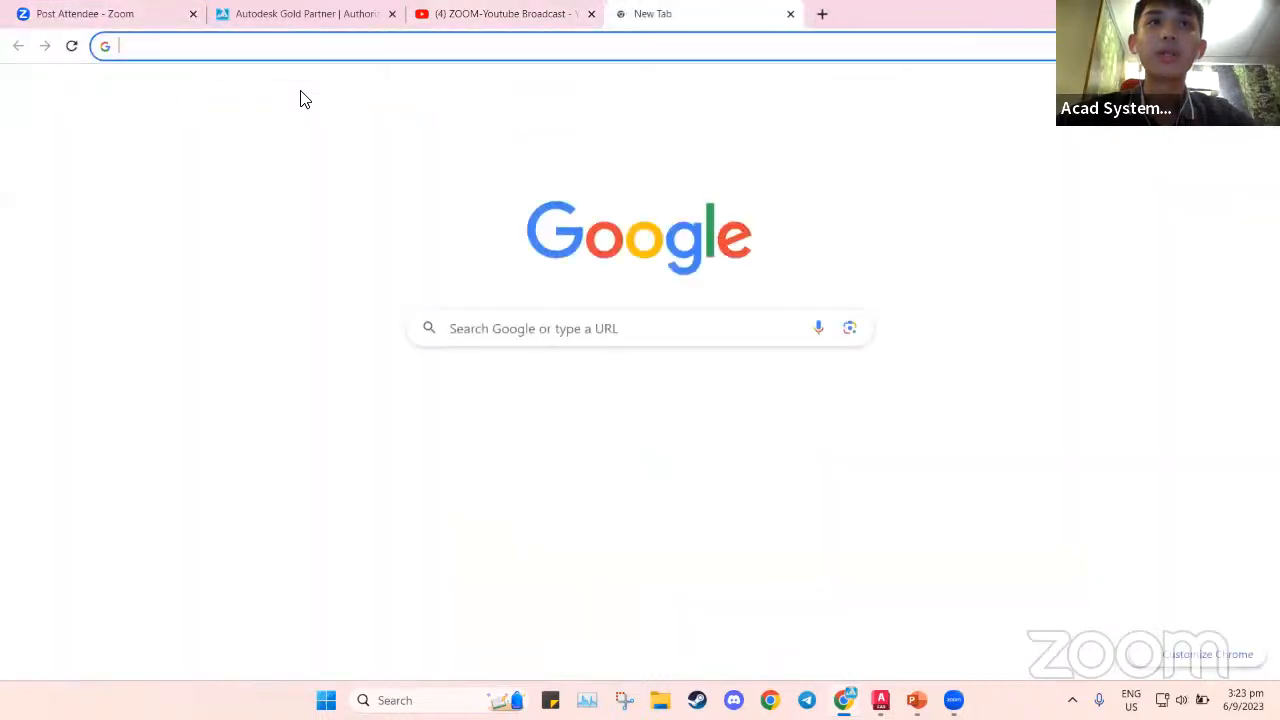
pyautogui.click(295, 13)
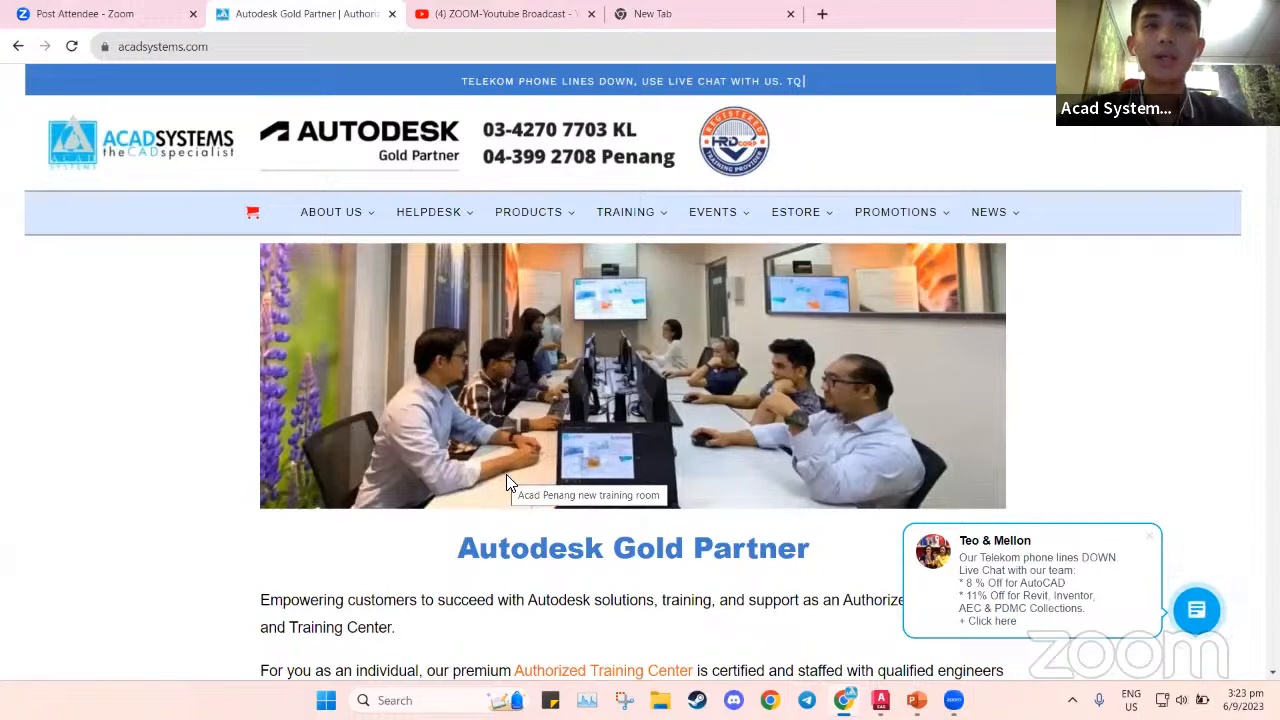
# Browse the home page promotions and events, highlighting then clearing the Description Key session date
pyautogui.scroll(-2, 586, 535)
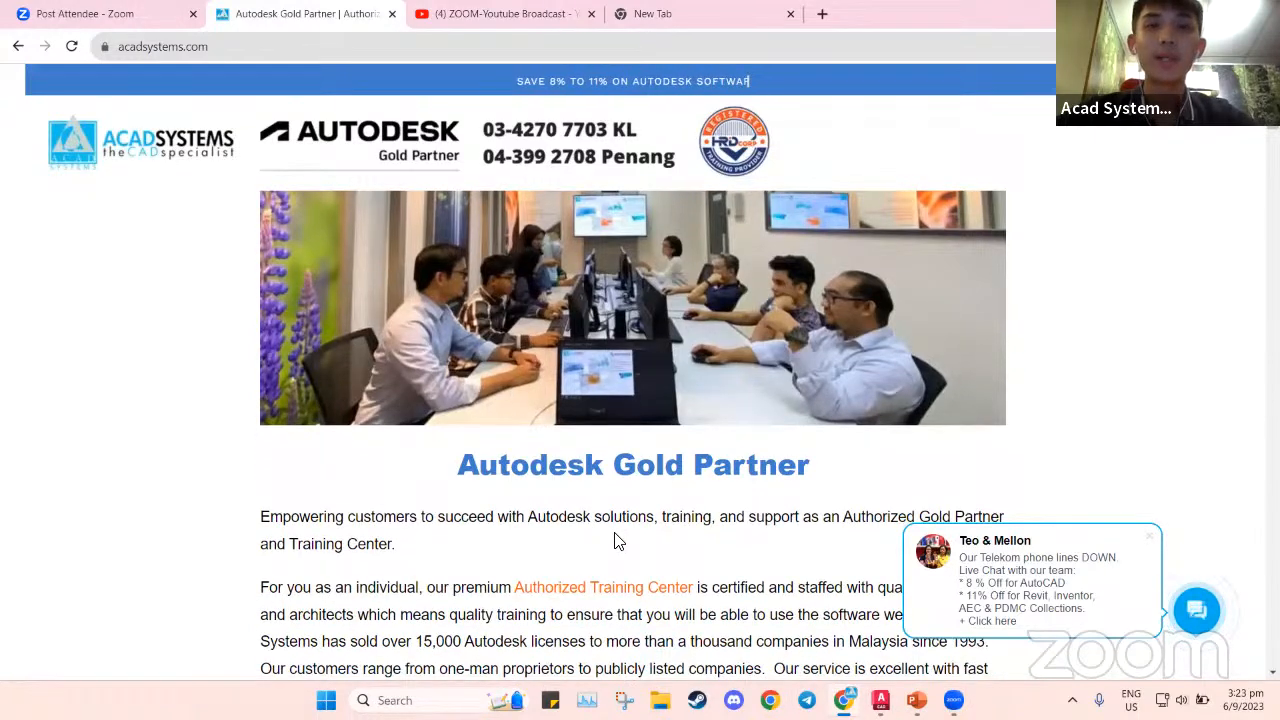
pyautogui.scroll(-3, 614, 538)
pyautogui.scroll(-2, 645, 537)
pyautogui.scroll(-3, 660, 536)
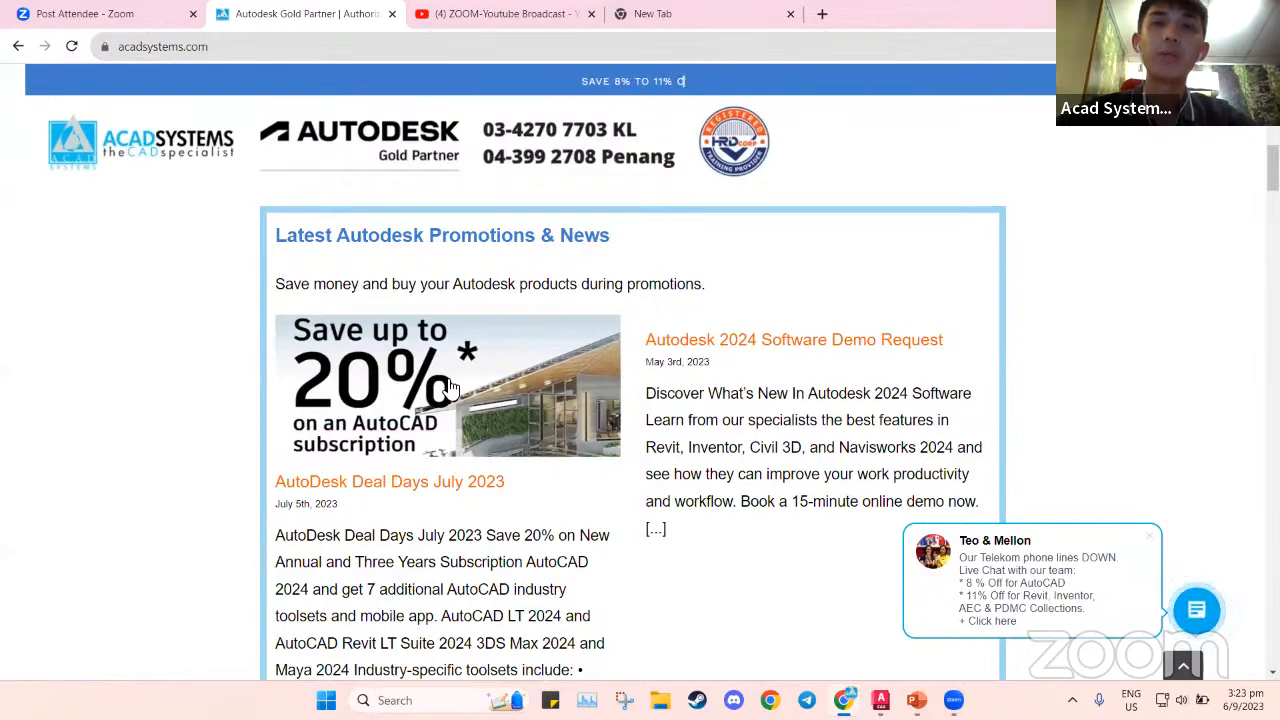
pyautogui.scroll(-10, 706, 406)
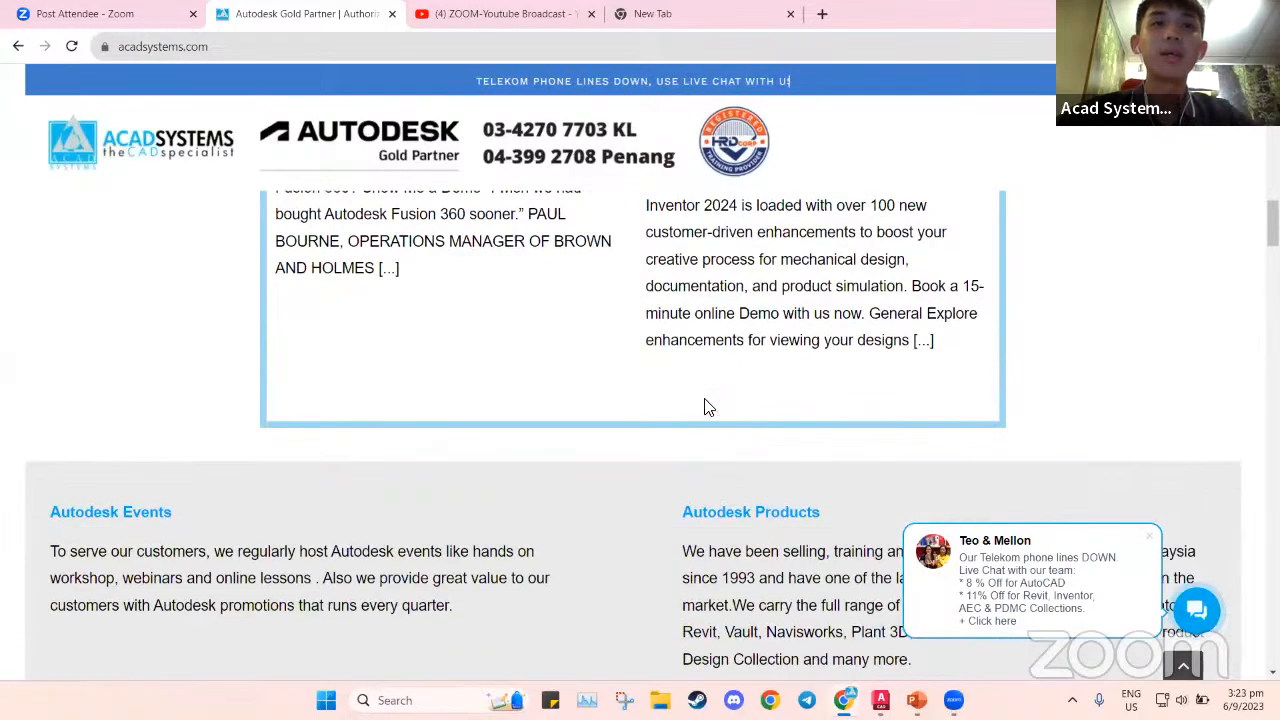
pyautogui.scroll(-15, 706, 406)
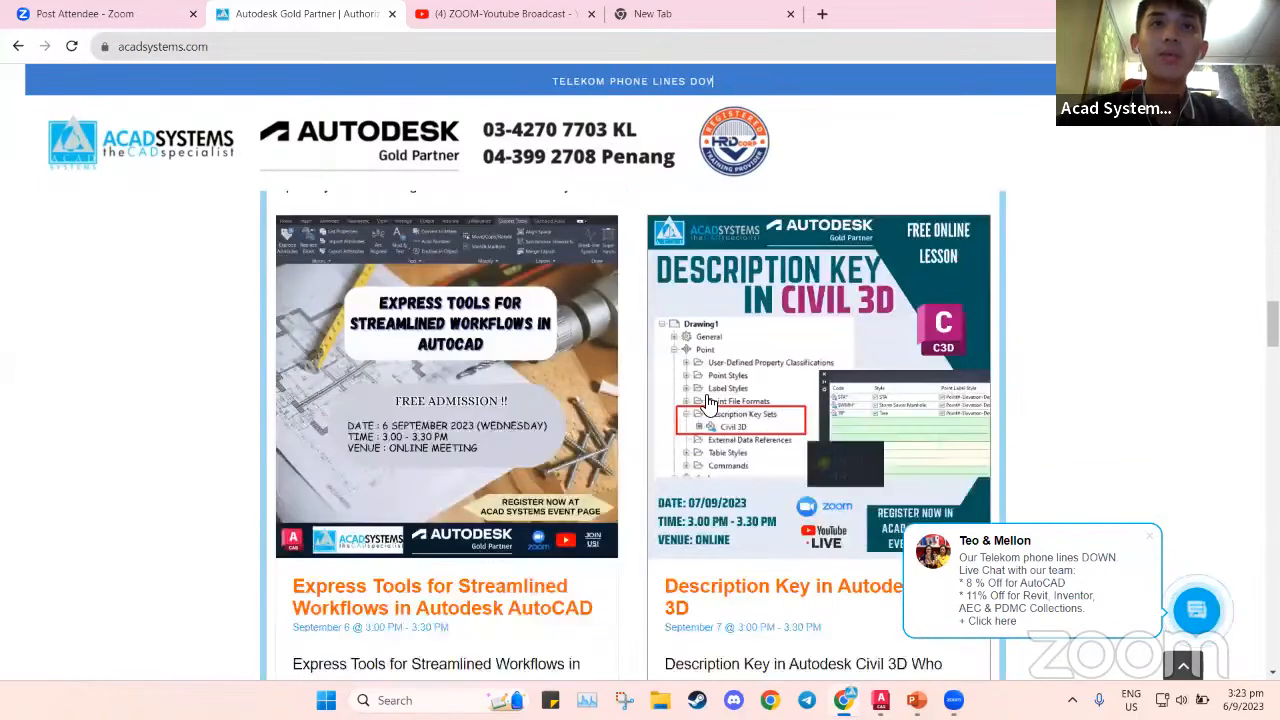
pyautogui.scroll(2, 695, 397)
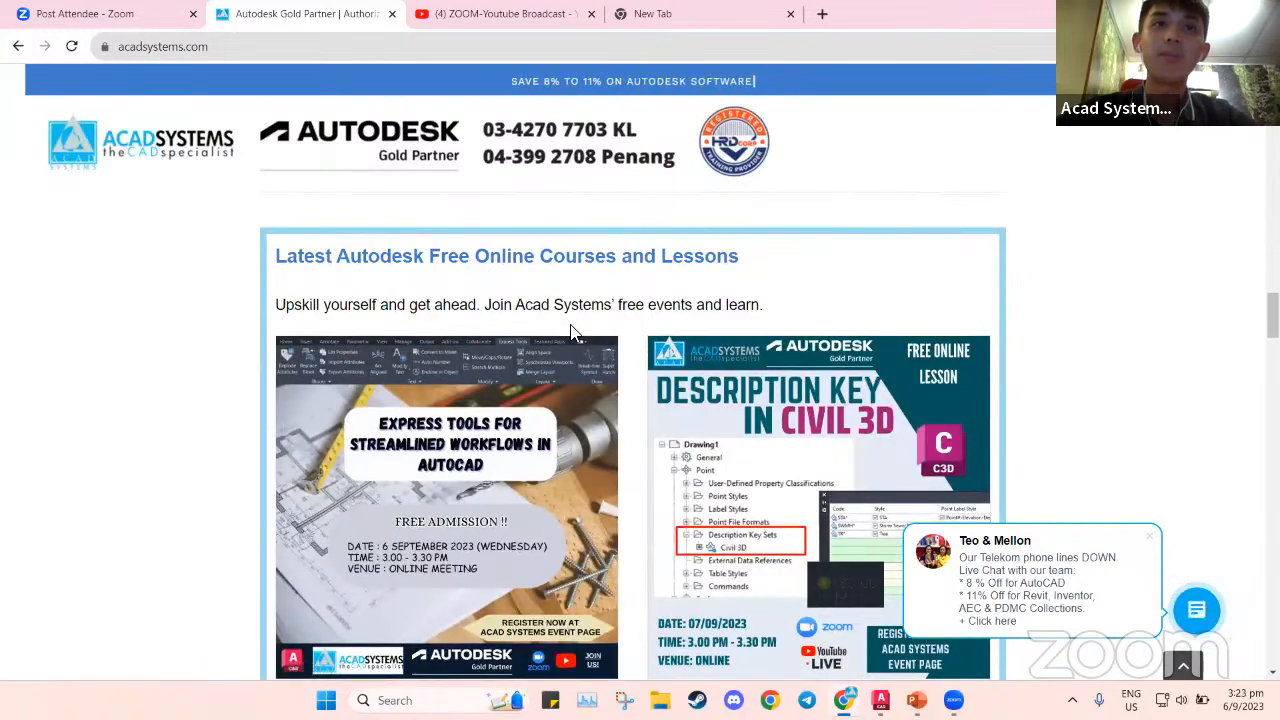
pyautogui.scroll(-3, 640, 400)
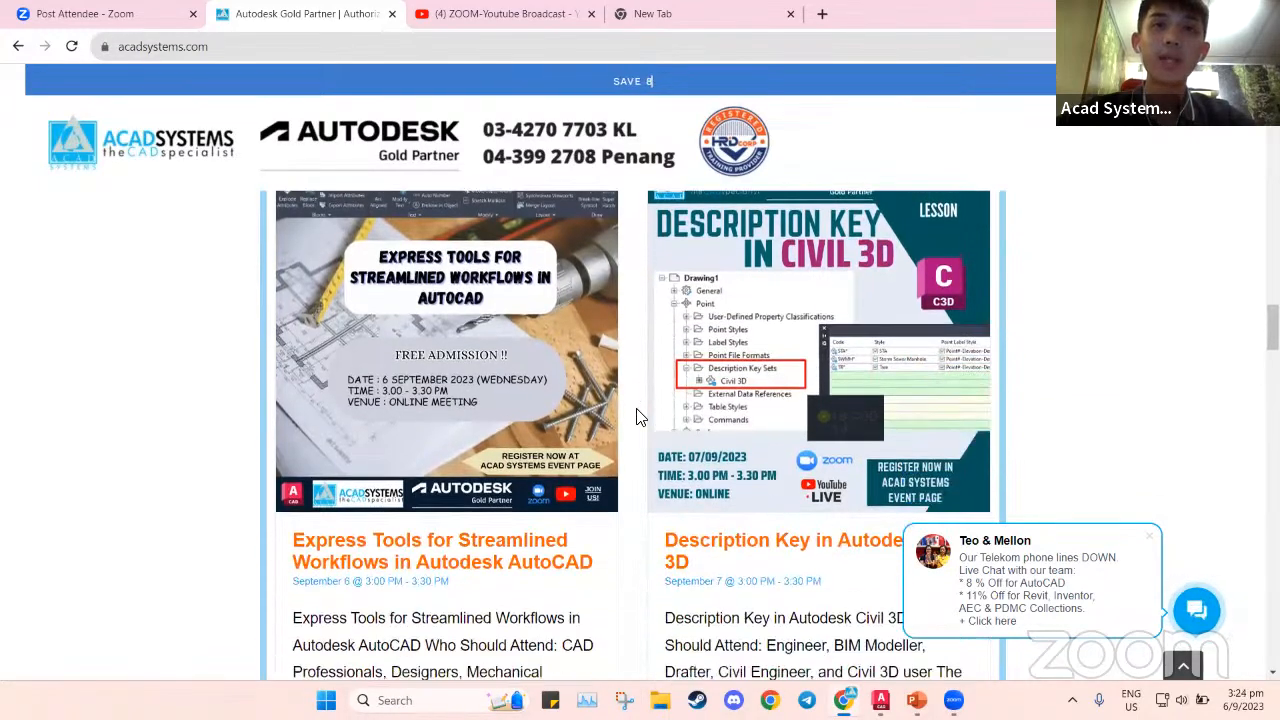
pyautogui.scroll(-2, 638, 440)
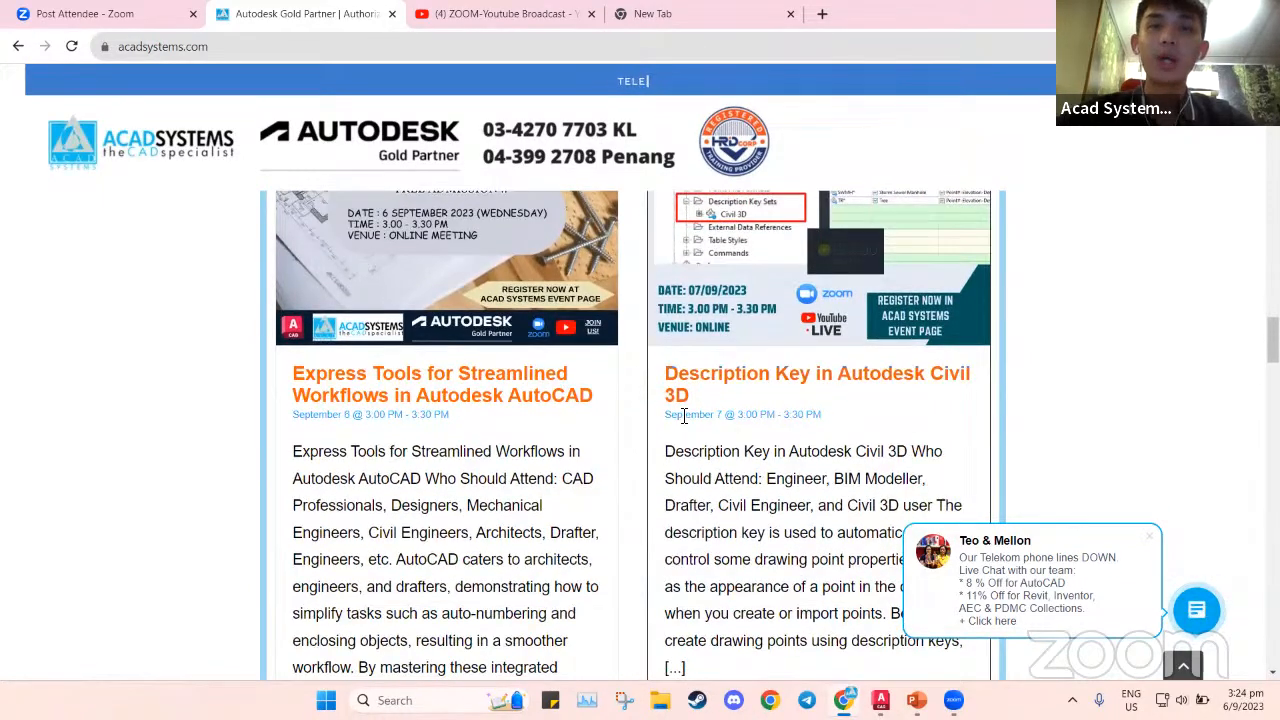
pyautogui.moveTo(666, 416); pyautogui.dragTo(824, 421)
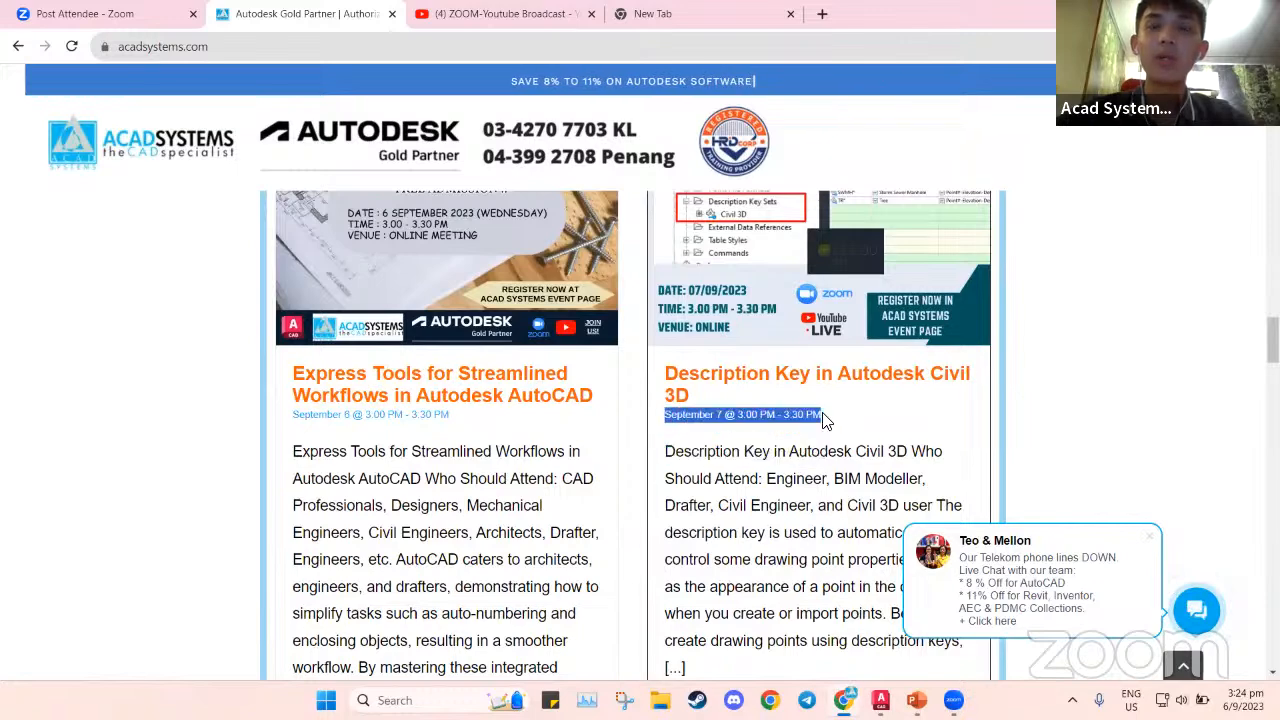
pyautogui.click(820, 422)
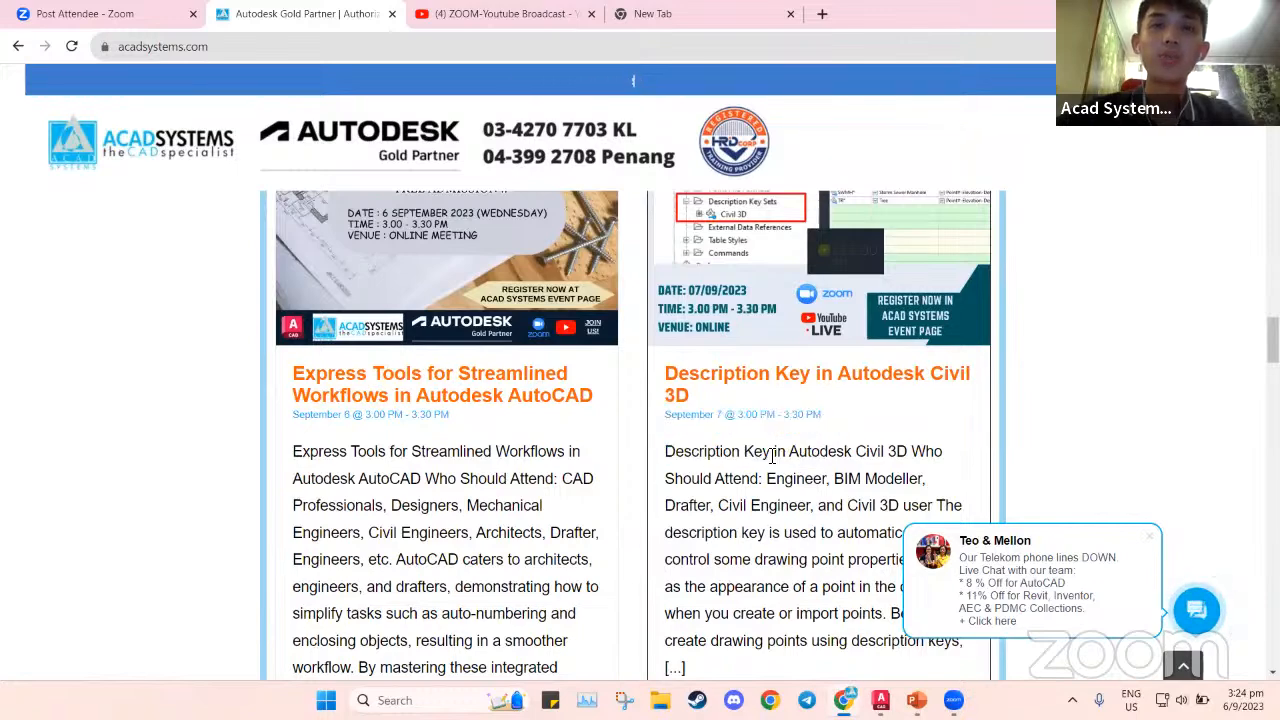
# Scroll down to the footer and open the company's YouTube channel
pyautogui.scroll(-2, 771, 456)
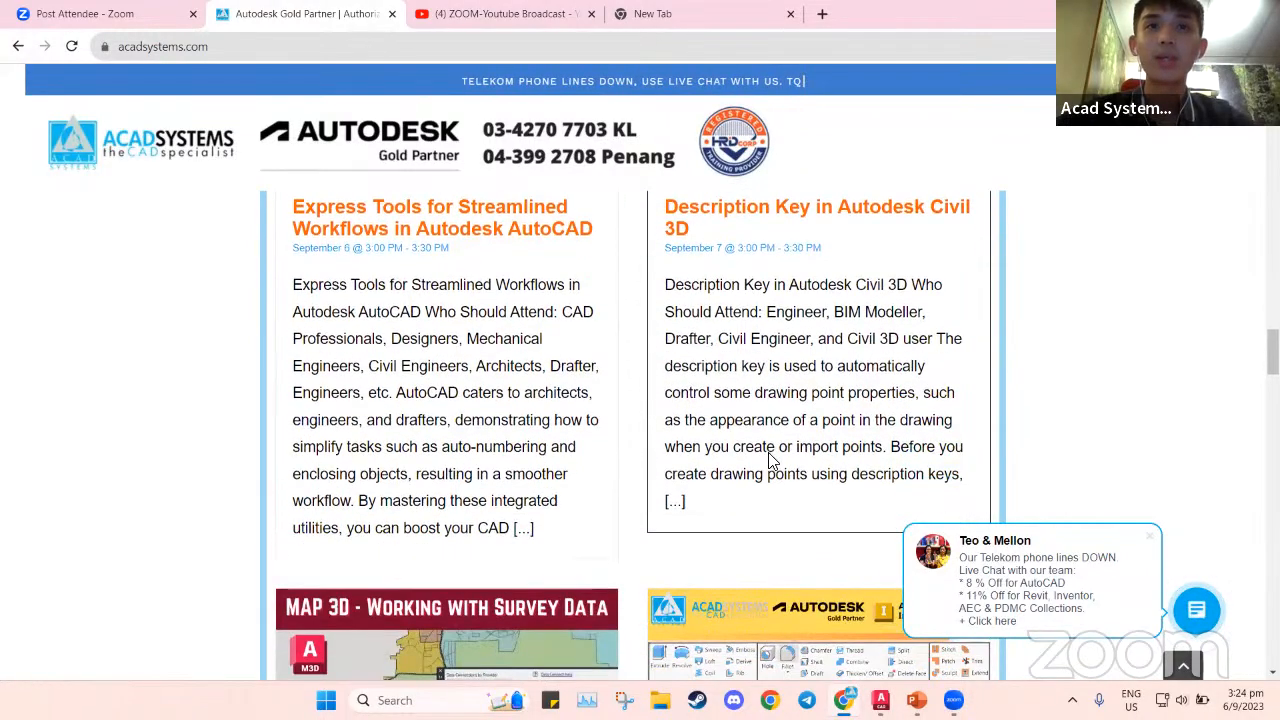
pyautogui.scroll(-3, 771, 456)
pyautogui.scroll(-2, 708, 437)
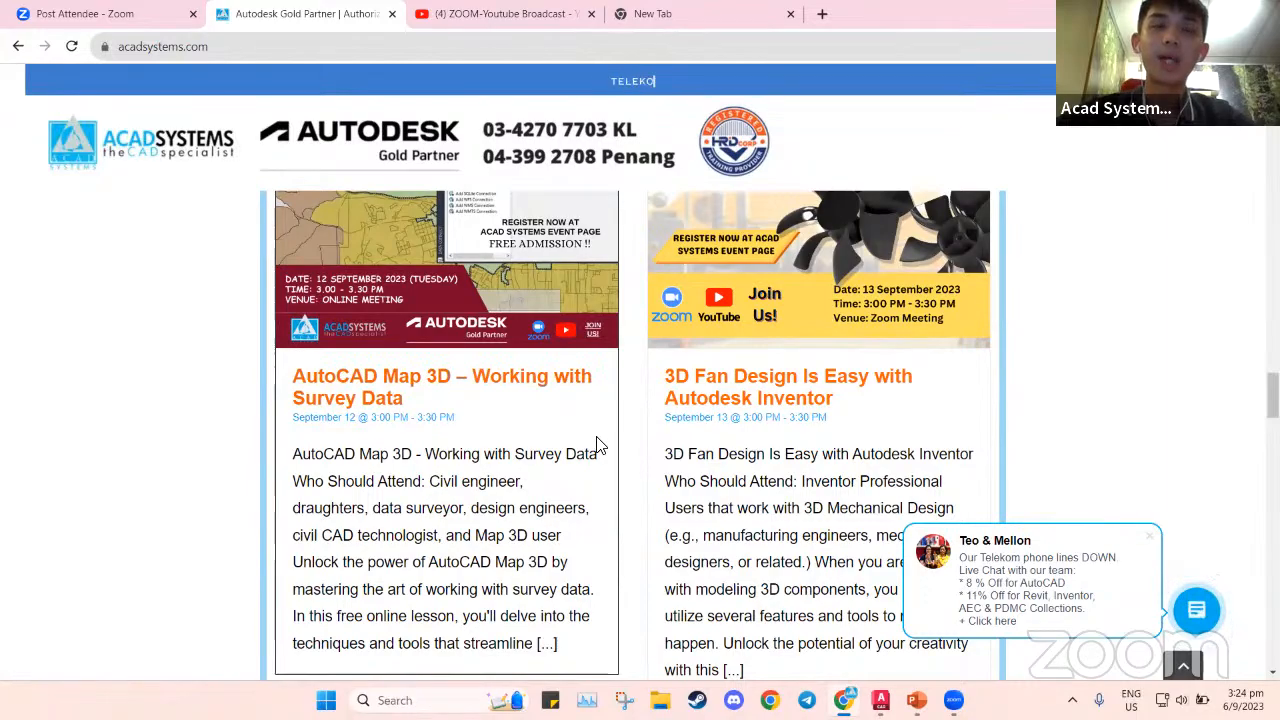
pyautogui.scroll(-12, 600, 448)
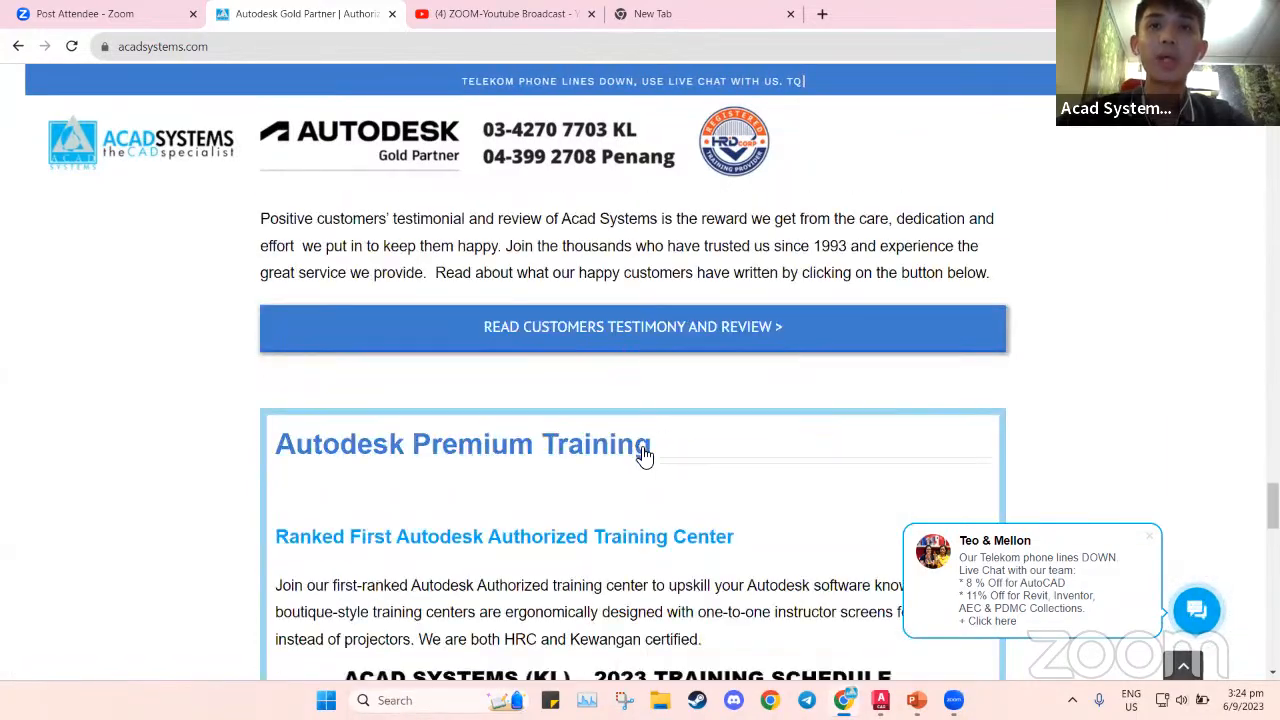
pyautogui.scroll(-10, 640, 453)
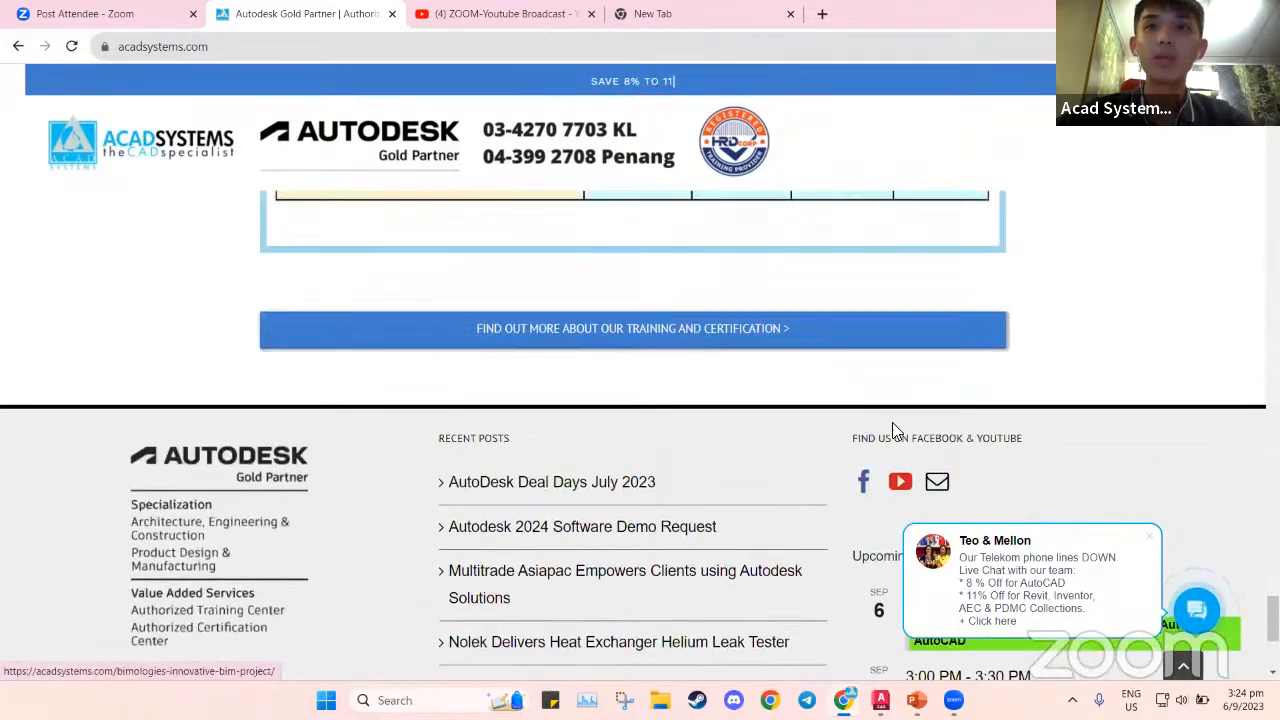
pyautogui.click(900, 484)
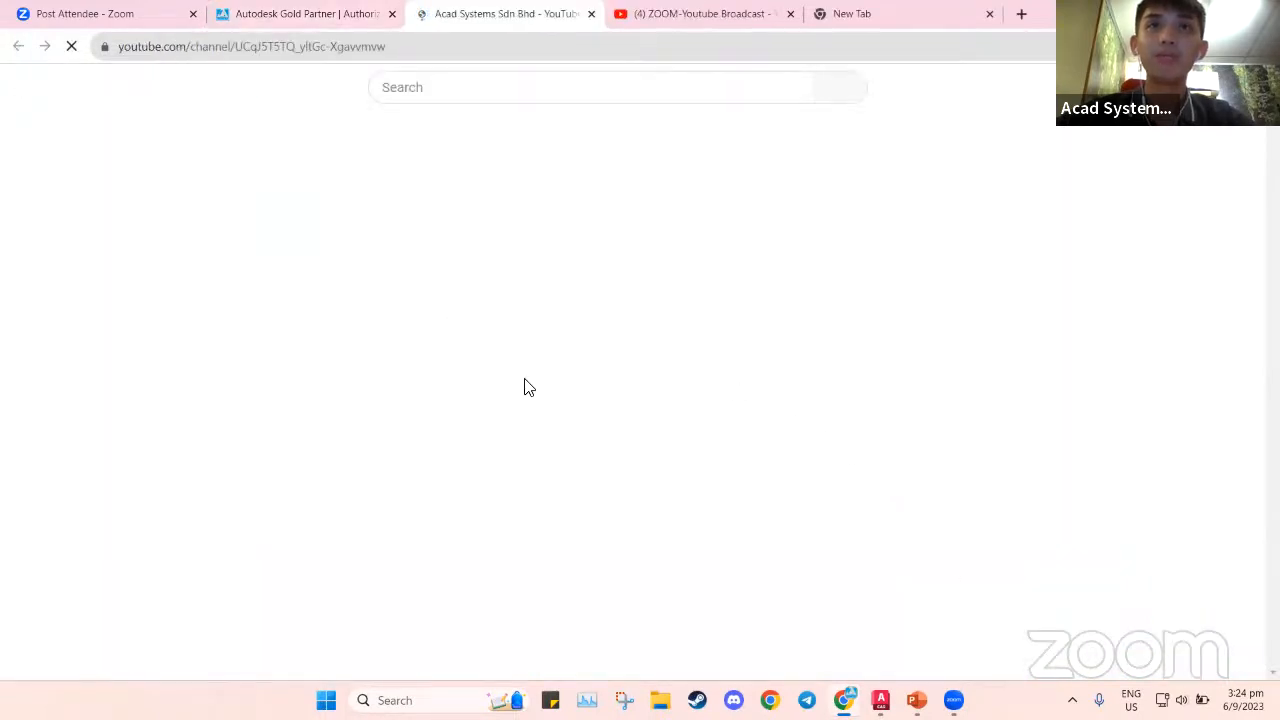
# Scroll to the channel's video rows, then return to the Acad Systems website
pyautogui.scroll(-4, 648, 455)
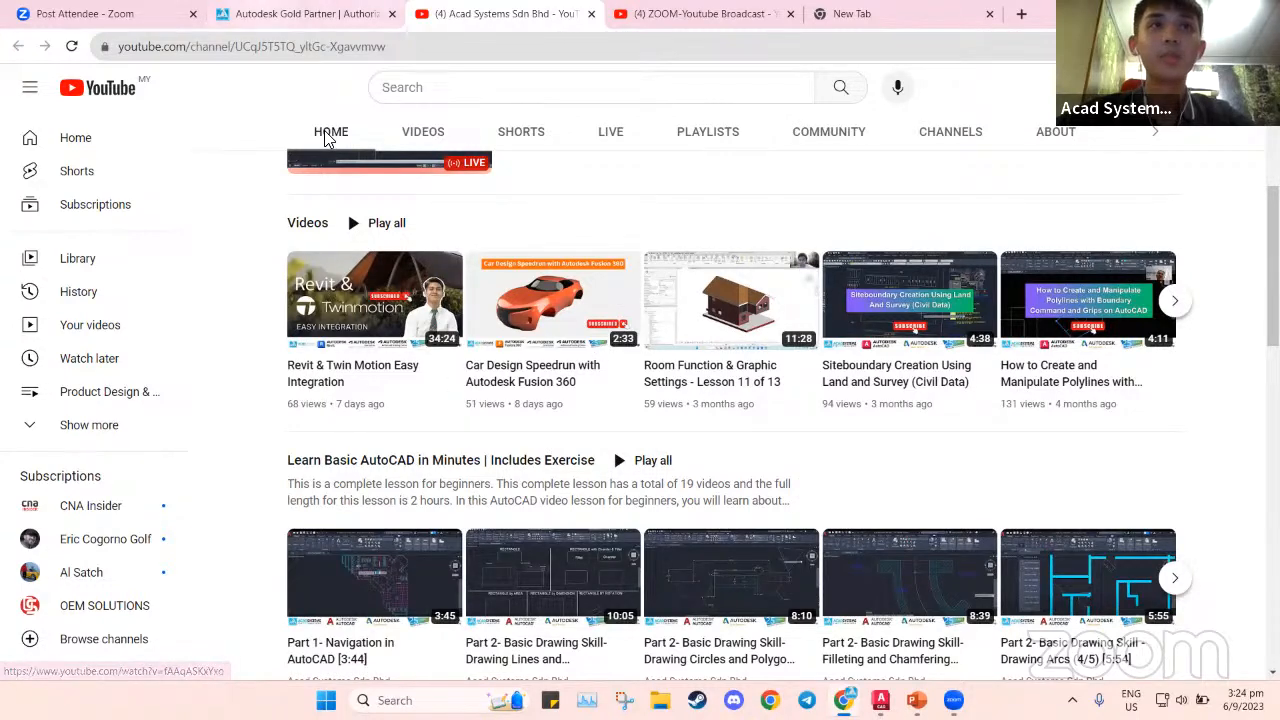
pyautogui.click(300, 13)
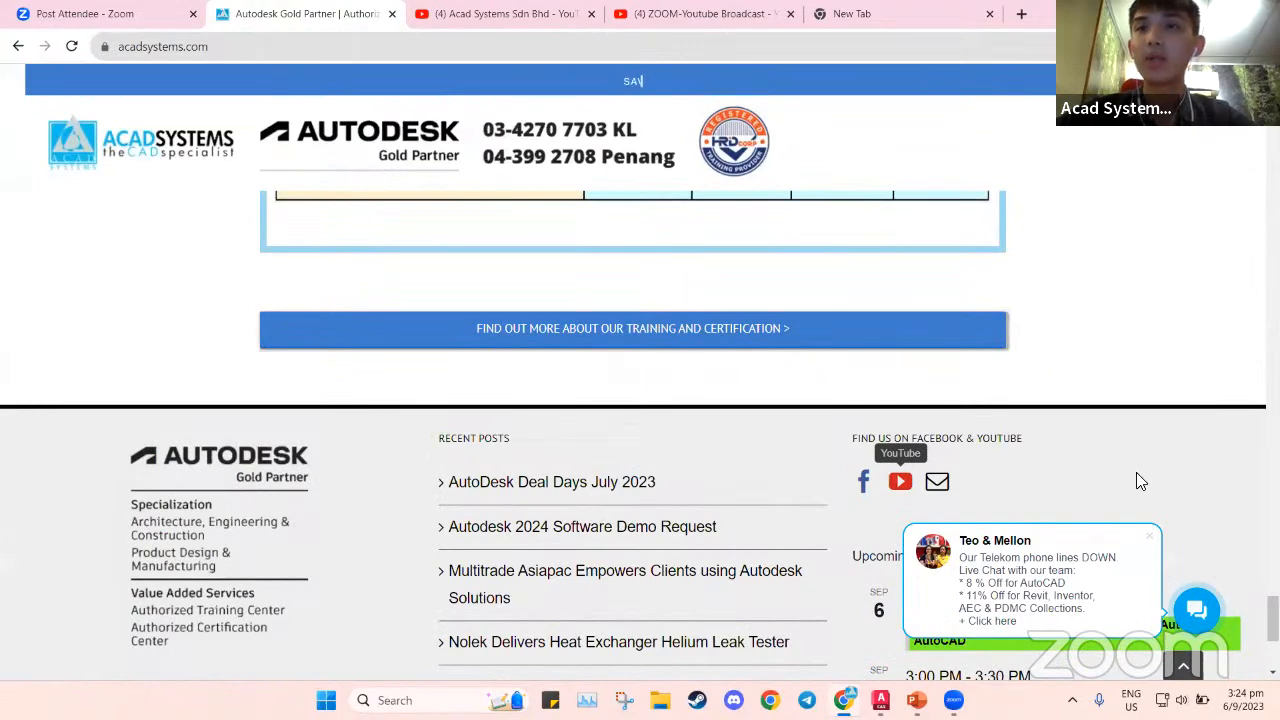
# Dismiss the chat notice popup and close the live chat contact form
pyautogui.scroll(3, 1143, 477)
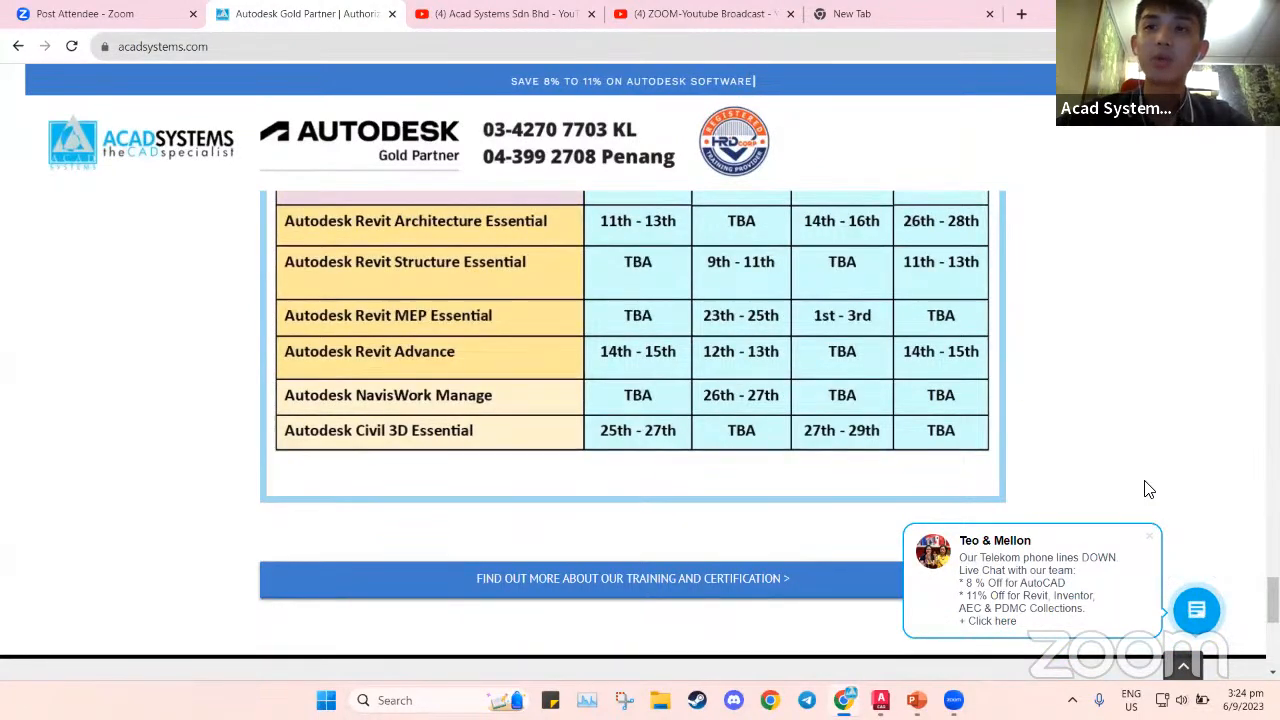
pyautogui.scroll(4, 1148, 489)
pyautogui.click(1203, 615)
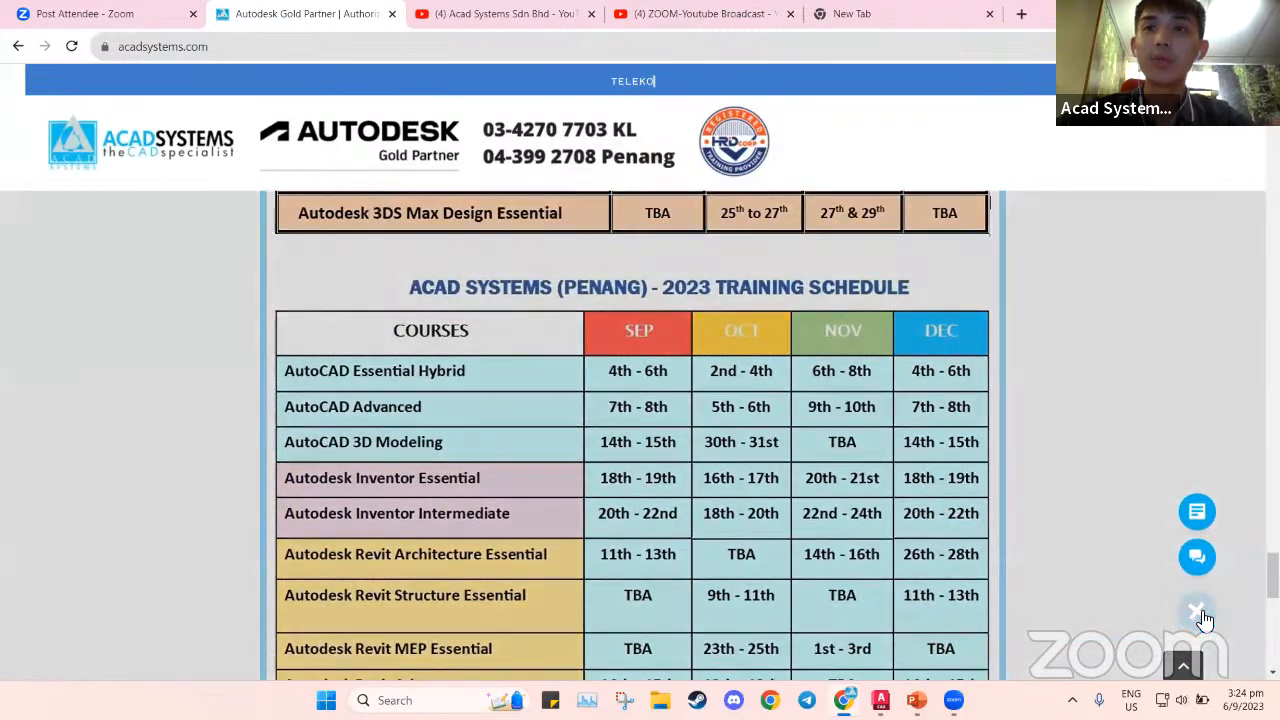
pyautogui.click(1197, 512)
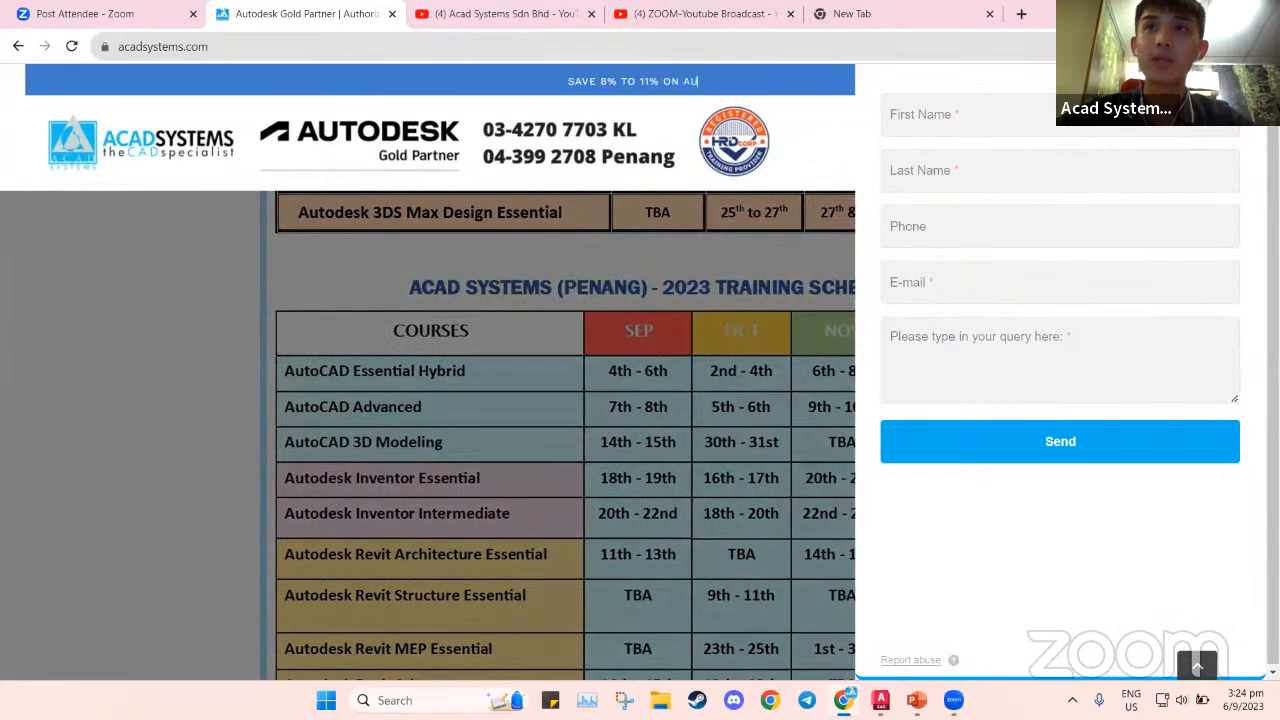
pyautogui.click(1236, 86)
# Return to the top of the home page to reach the TRAINING menu
pyautogui.scroll(8, 1238, 510)
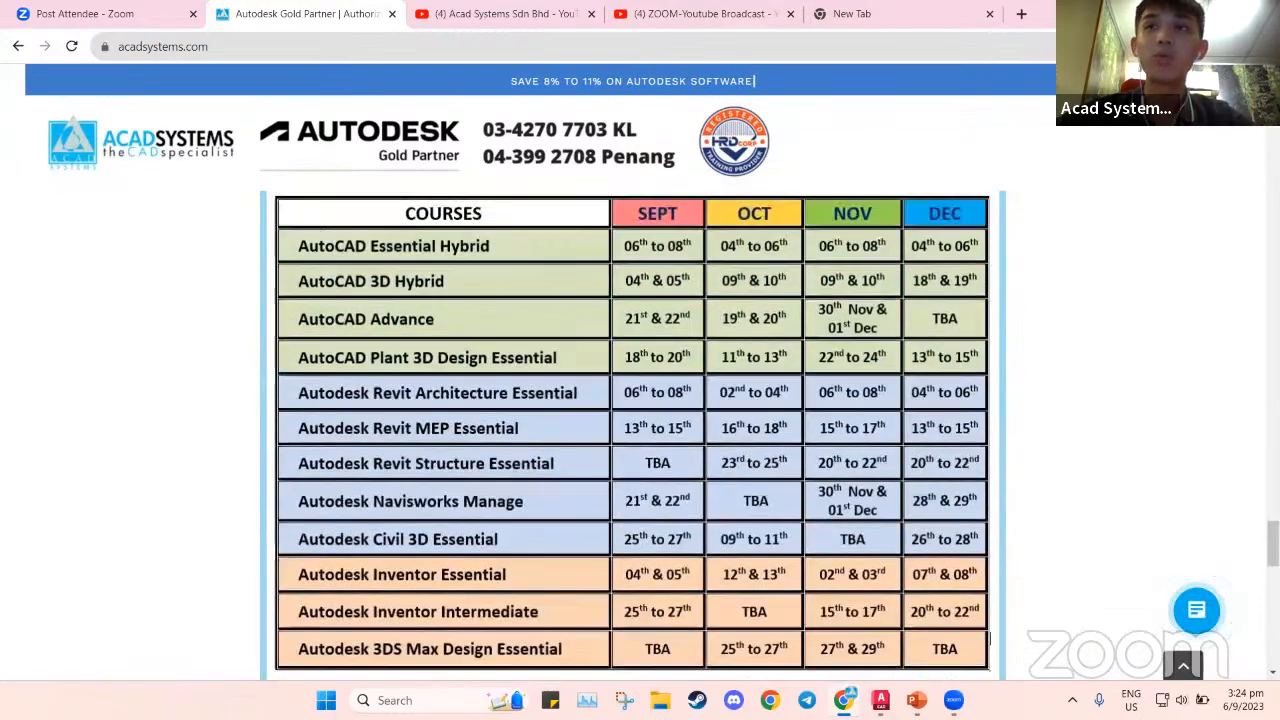
pyautogui.scroll(20, 1238, 510)
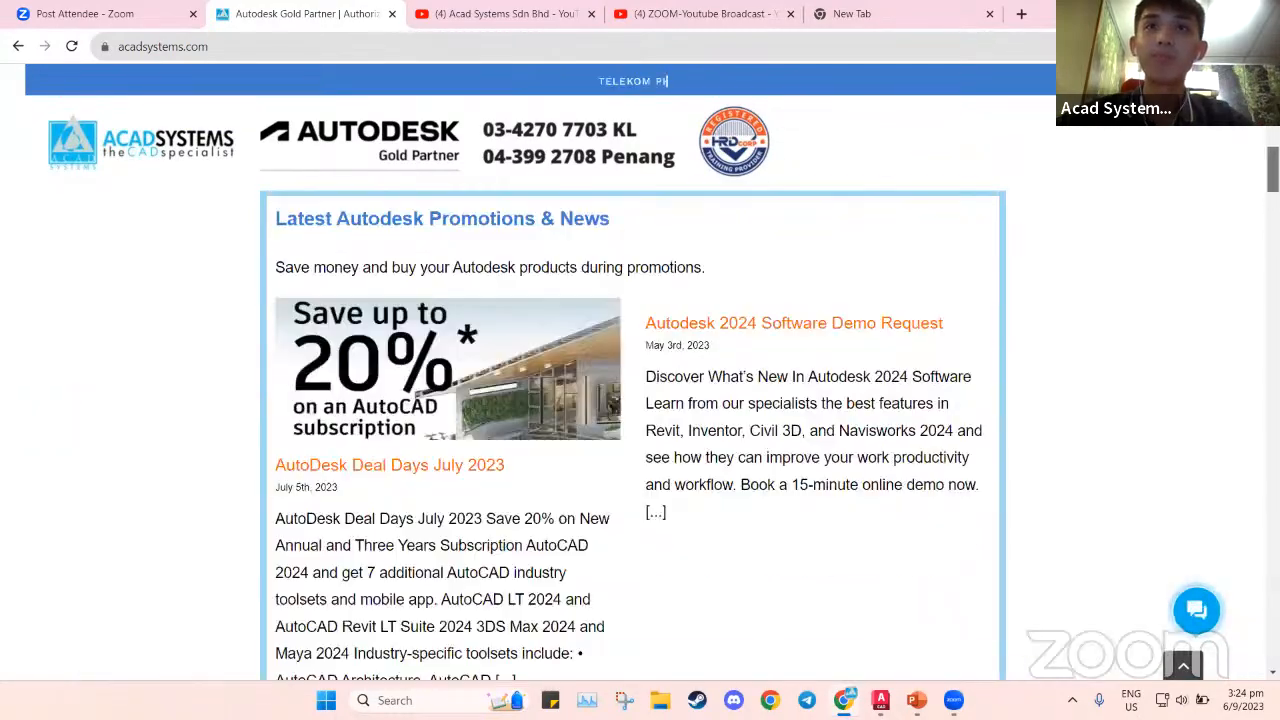
pyautogui.scroll(3, 633, 378)
pyautogui.moveTo(617, 226)
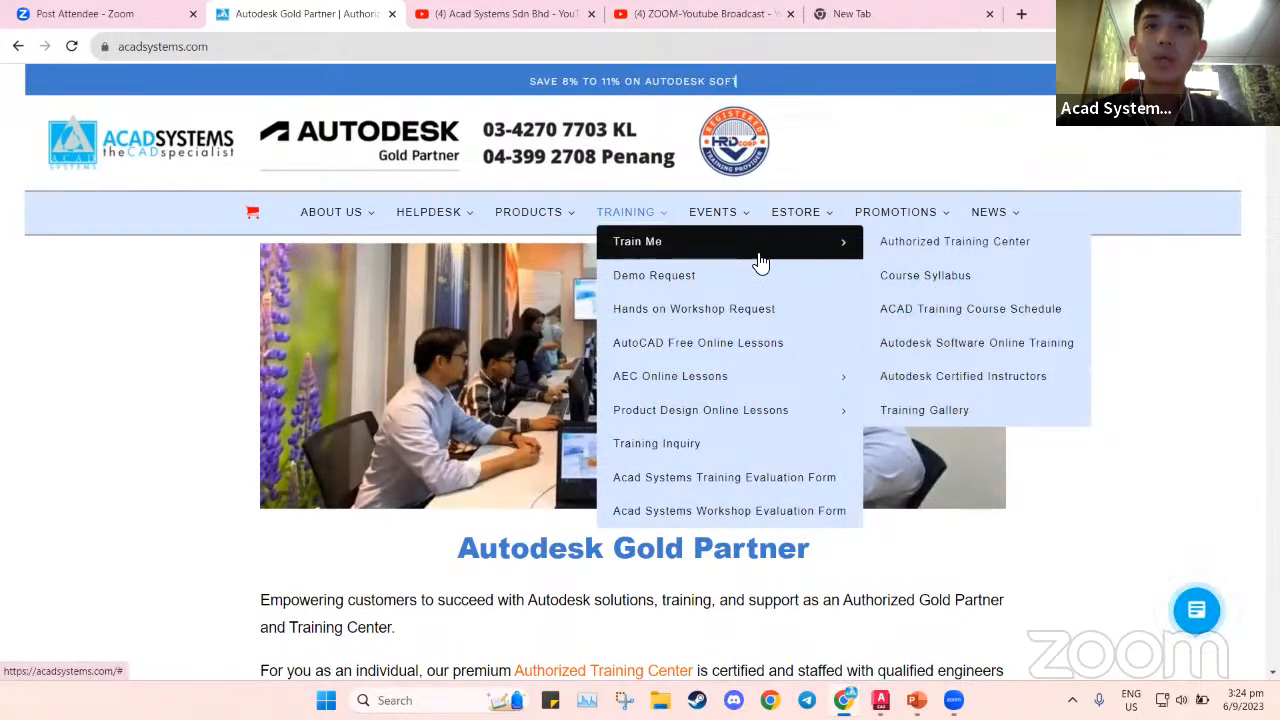
# Open the Course Syllabus page from the Training menu and close the Google review widget
pyautogui.click(904, 279)
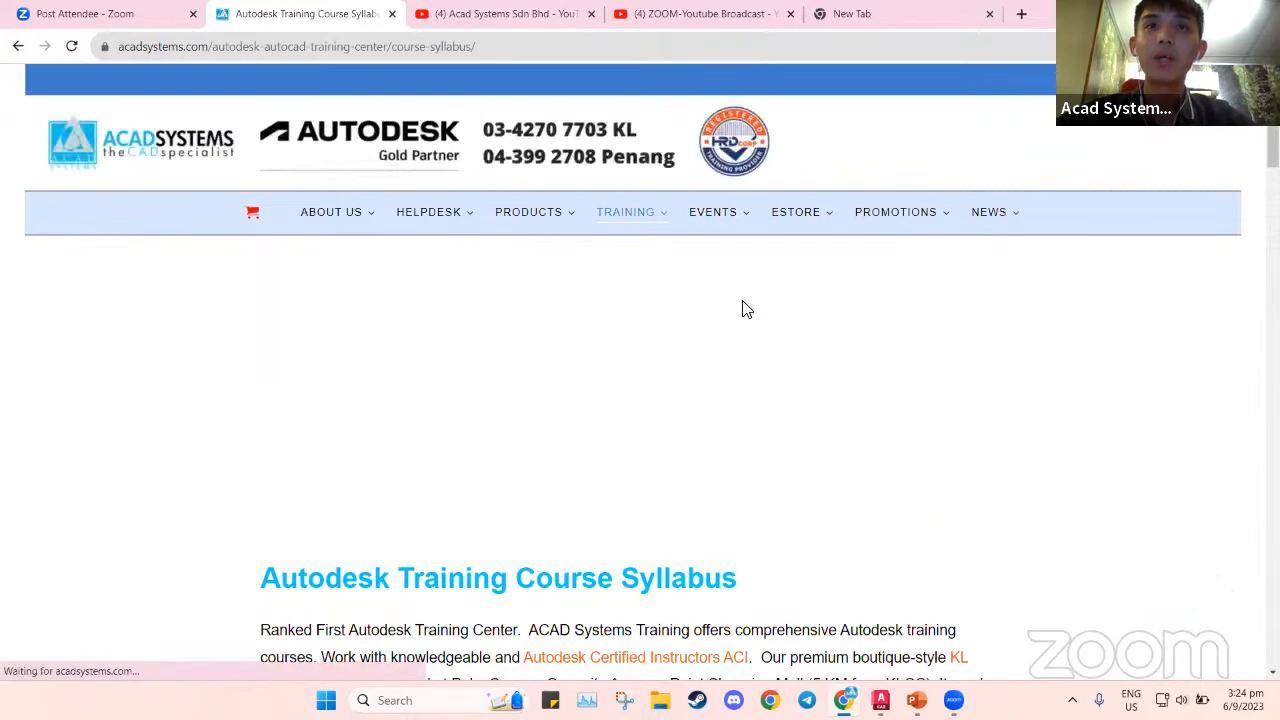
pyautogui.scroll(-5, 714, 404)
pyautogui.scroll(-6, 717, 404)
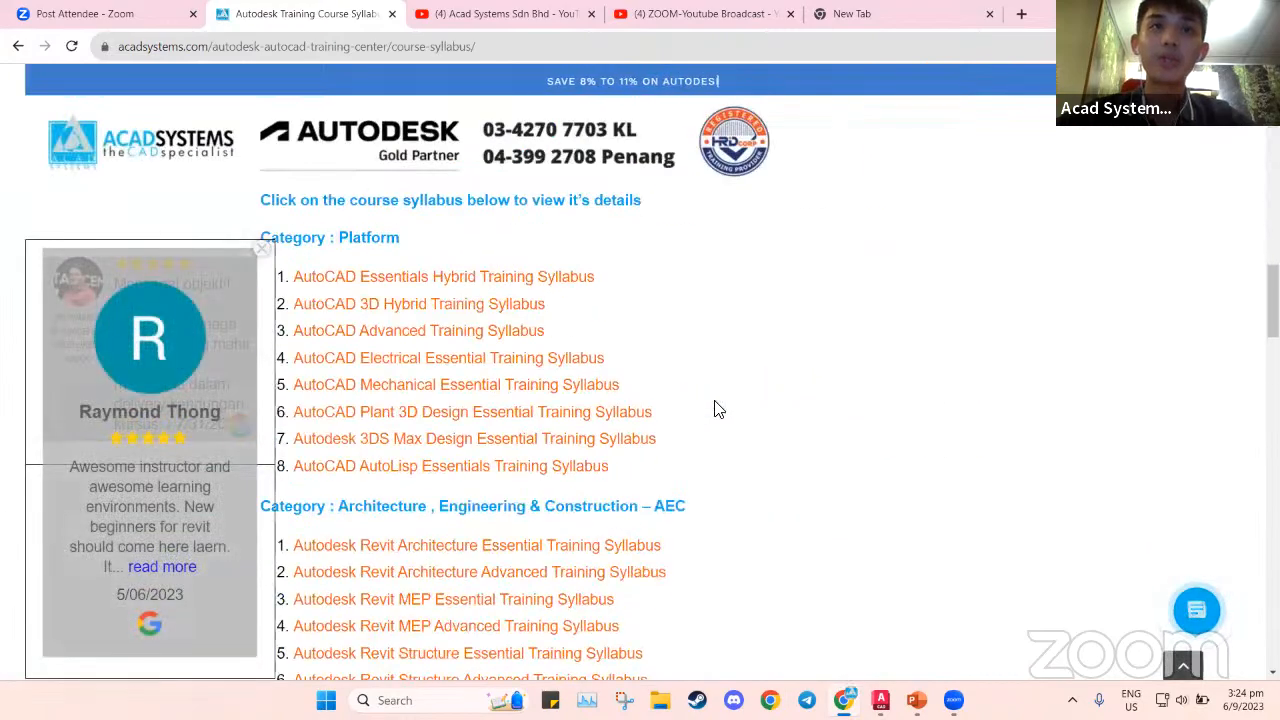
pyautogui.click(262, 250)
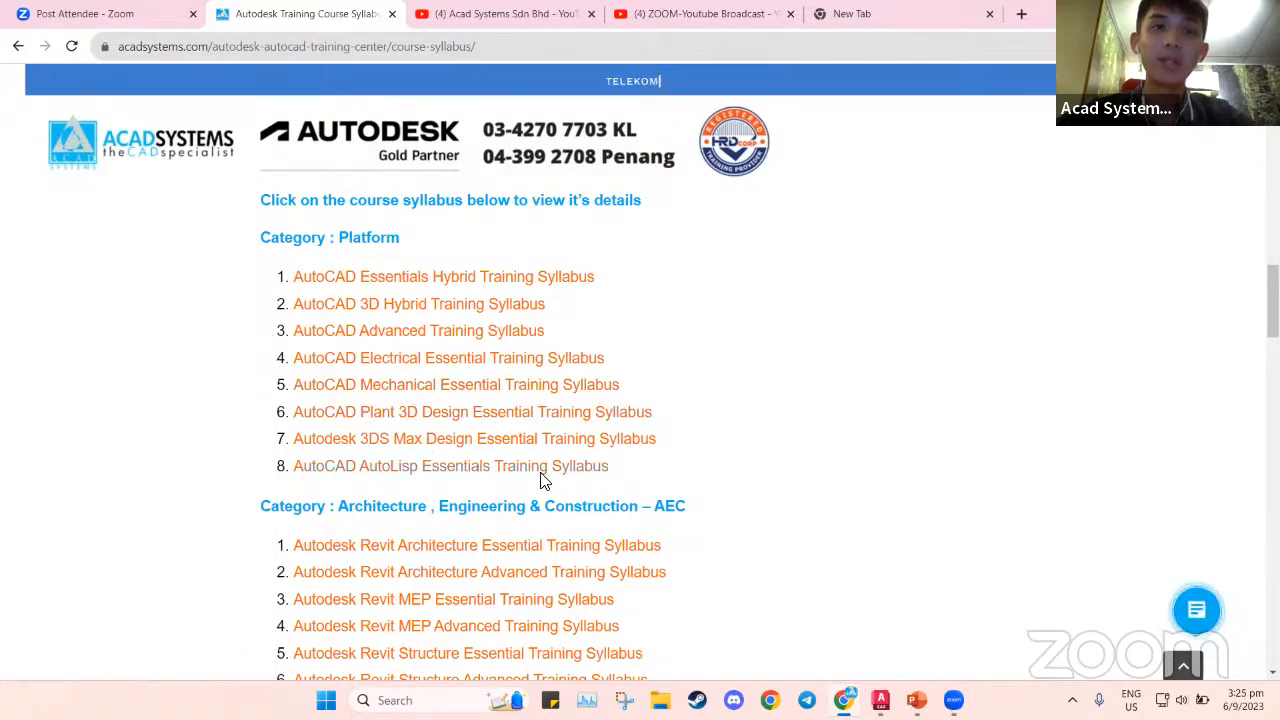
# Review the syllabus categories down to the training inquiry form and back up
pyautogui.scroll(-2, 540, 481)
pyautogui.scroll(-3, 462, 449)
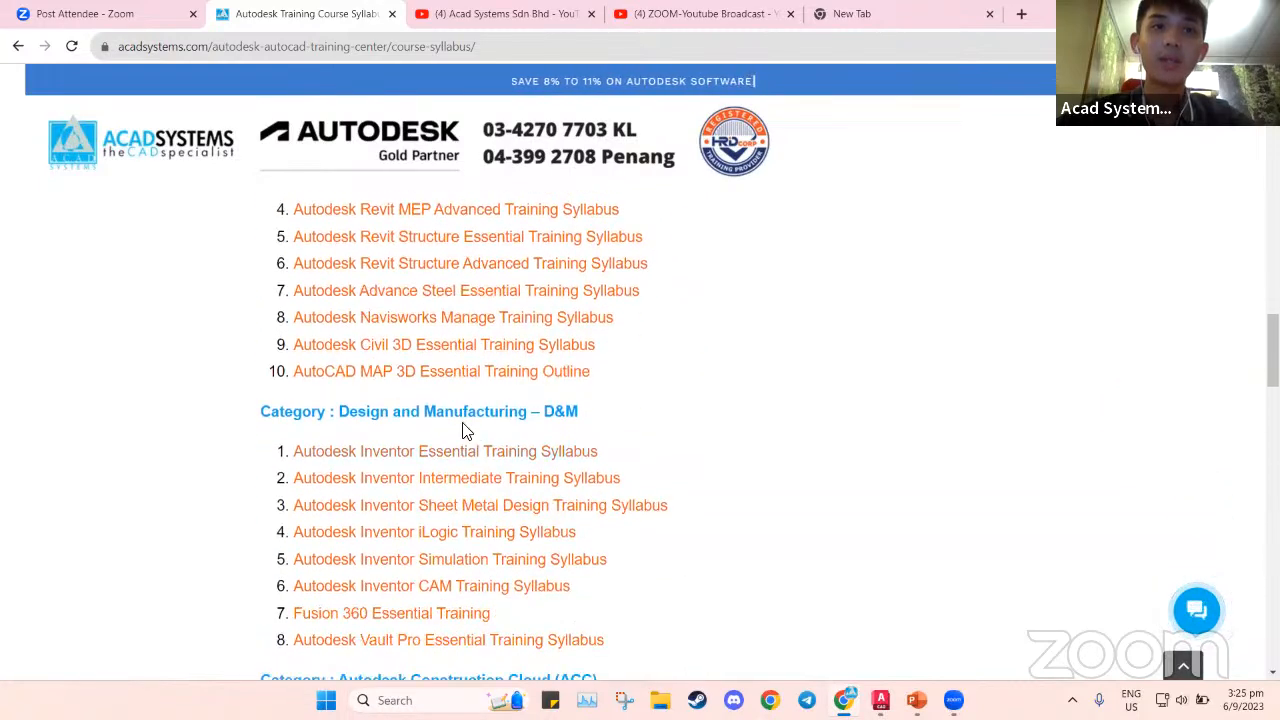
pyautogui.scroll(-3, 392, 426)
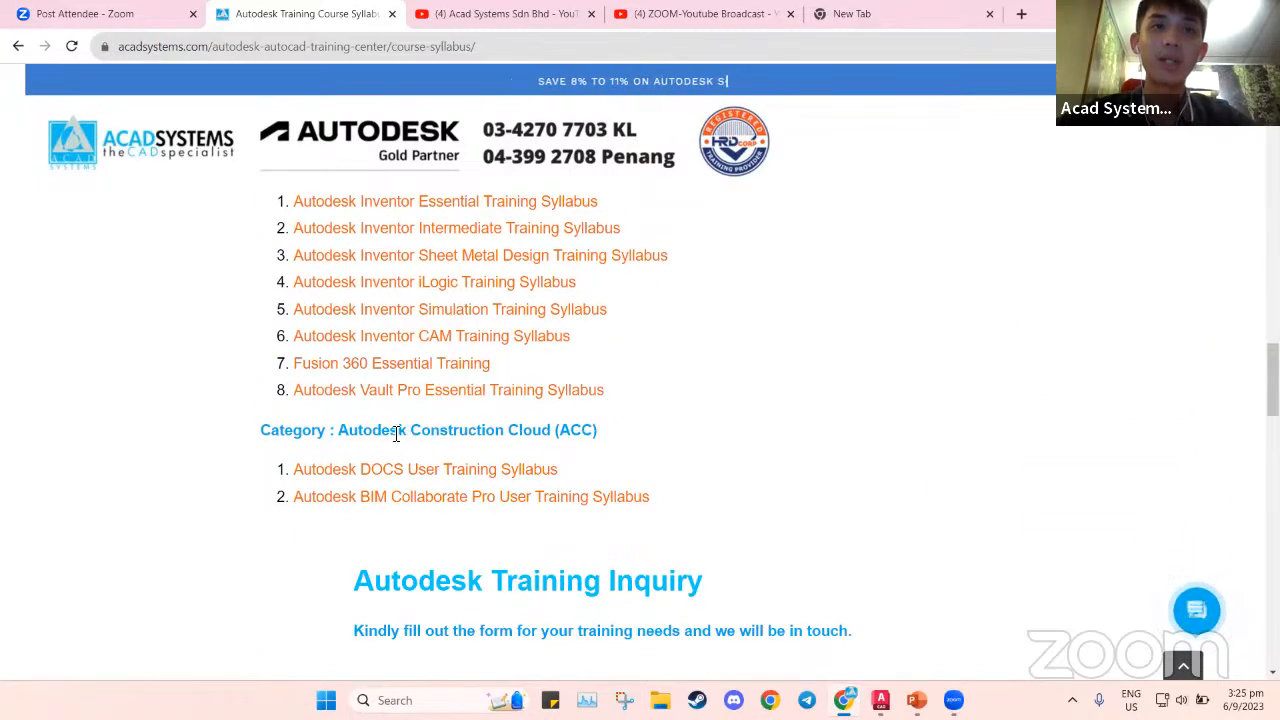
pyautogui.scroll(2, 480, 374)
pyautogui.scroll(10, 503, 378)
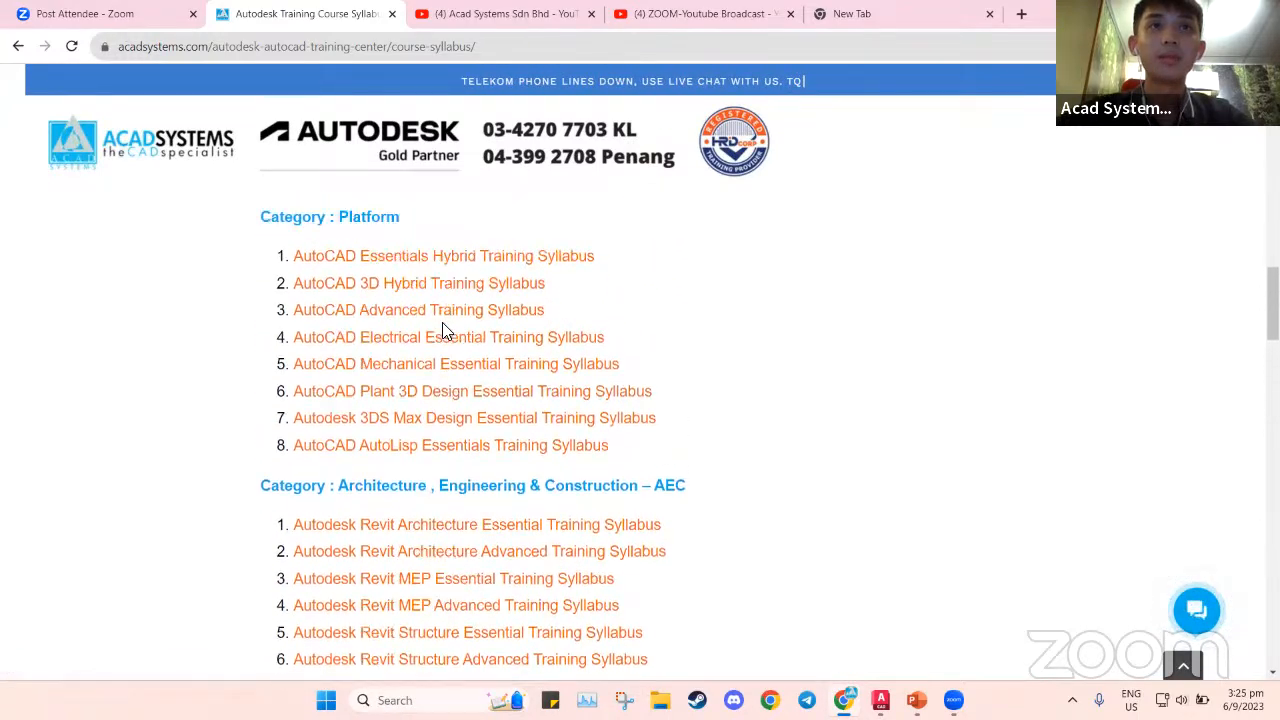
pyautogui.scroll(5, 451, 334)
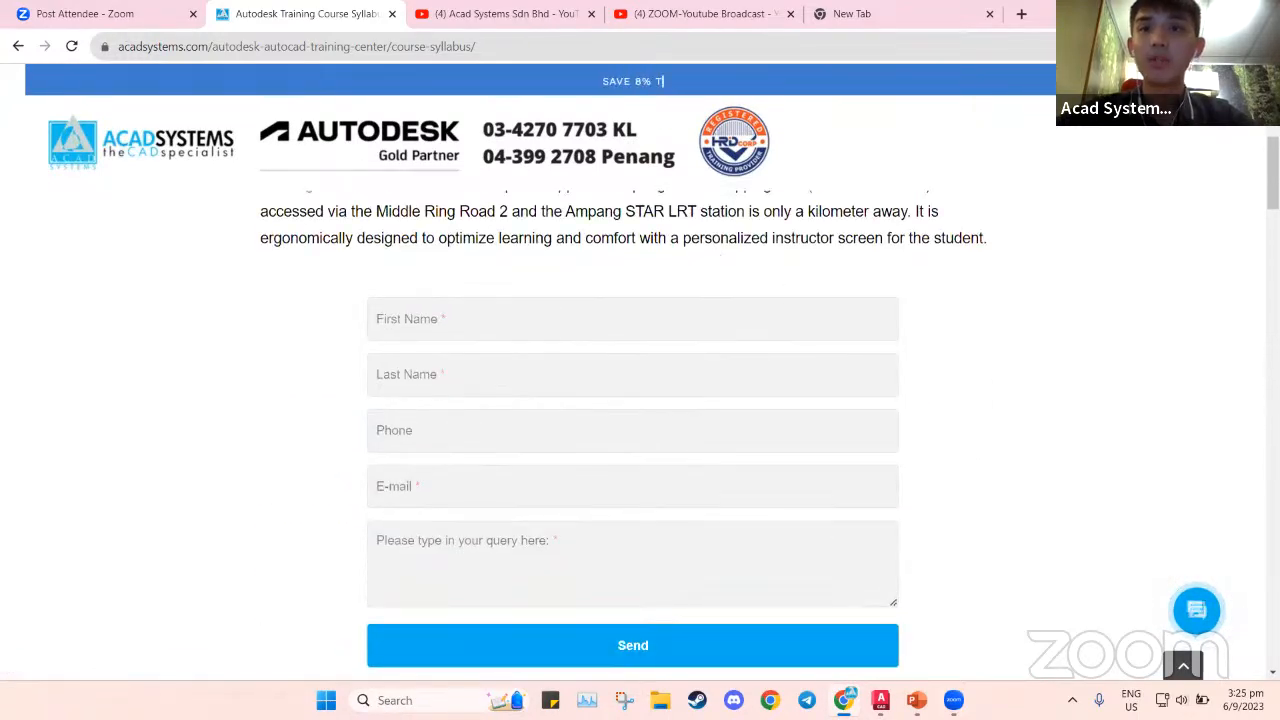